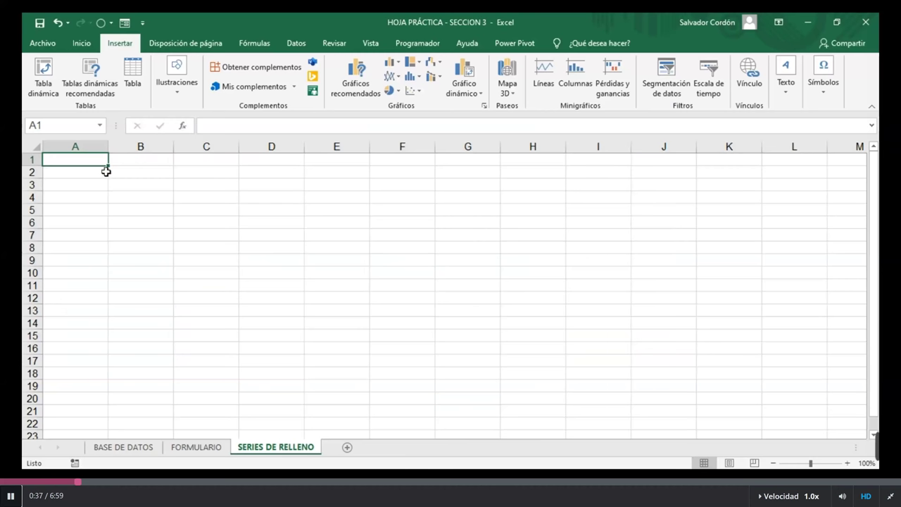
# - Enter the number 1 in cell A1
pyautogui.write('1')
pyautogui.press('Return')
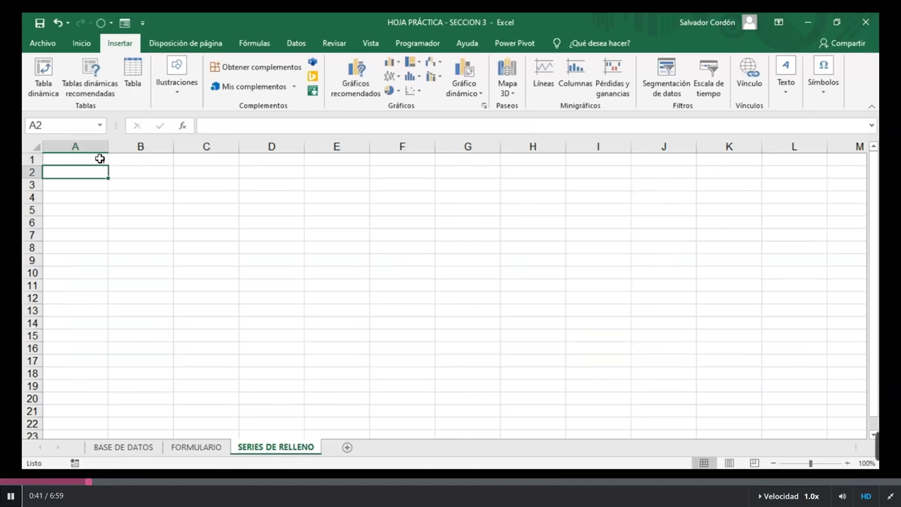
pyautogui.click(100, 159)
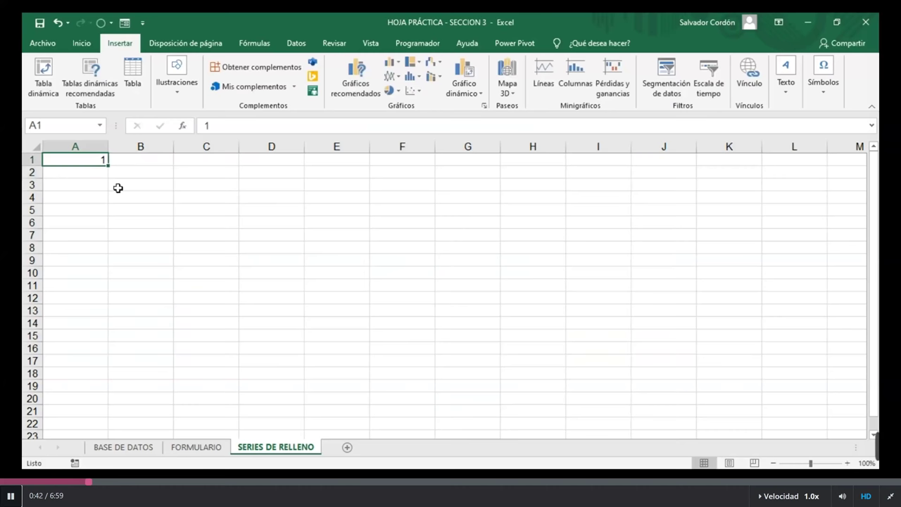
pyautogui.click(187, 257)
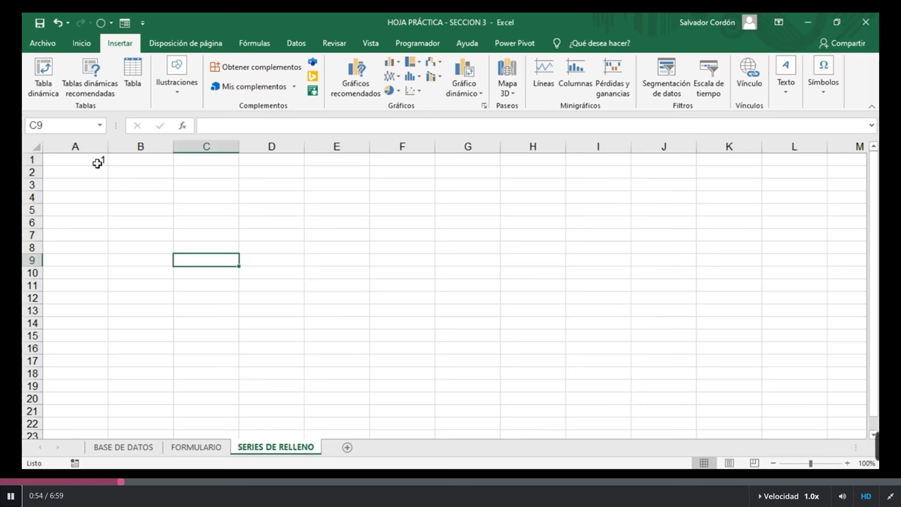
# - Enter the numbers 2, 3 and 4 by hand in cells B1, C1 and D1
pyautogui.click(97, 160)
pyautogui.click(138, 167)
pyautogui.write('2')
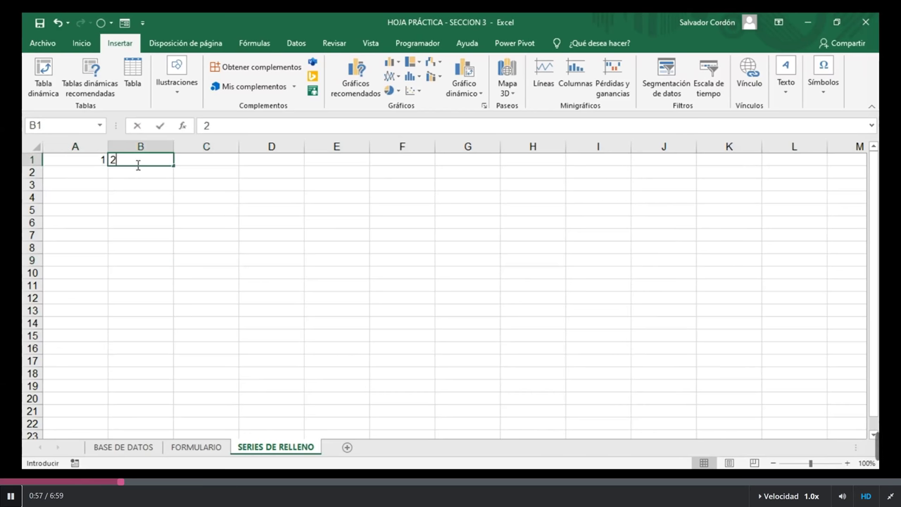
pyautogui.press('Tab')
pyautogui.write('3')
pyautogui.press('Tab')
pyautogui.press('Down')
pyautogui.press('Up')
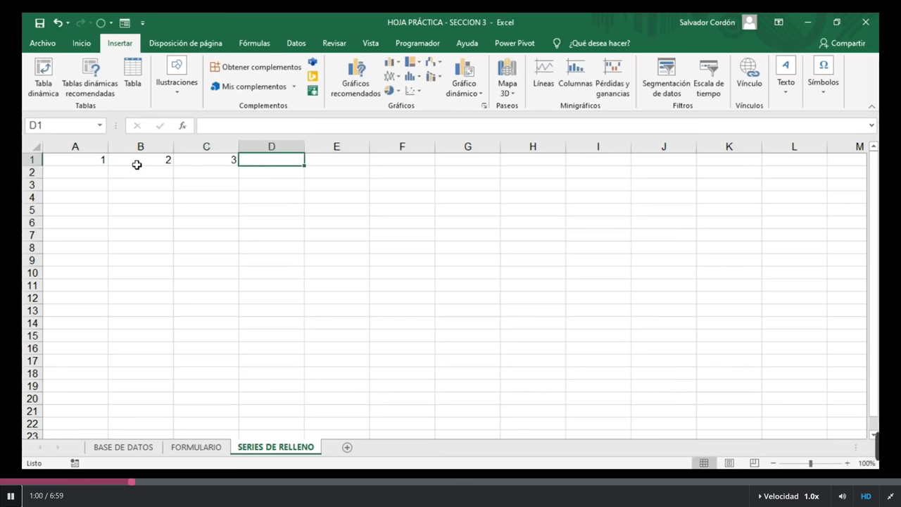
pyautogui.write('4')
pyautogui.press('Return')
# - Clear the contents of cells A1 through D1
pyautogui.press('Up')
pyautogui.press('Left')
pyautogui.press('Home')
pyautogui.hotkey('shift', 'Right')
pyautogui.hotkey('shift', 'Right')
pyautogui.hotkey('shift', 'Right')
pyautogui.hotkey('shift', 'Right')
pyautogui.hotkey('shift', 'Left')
pyautogui.press('Delete')
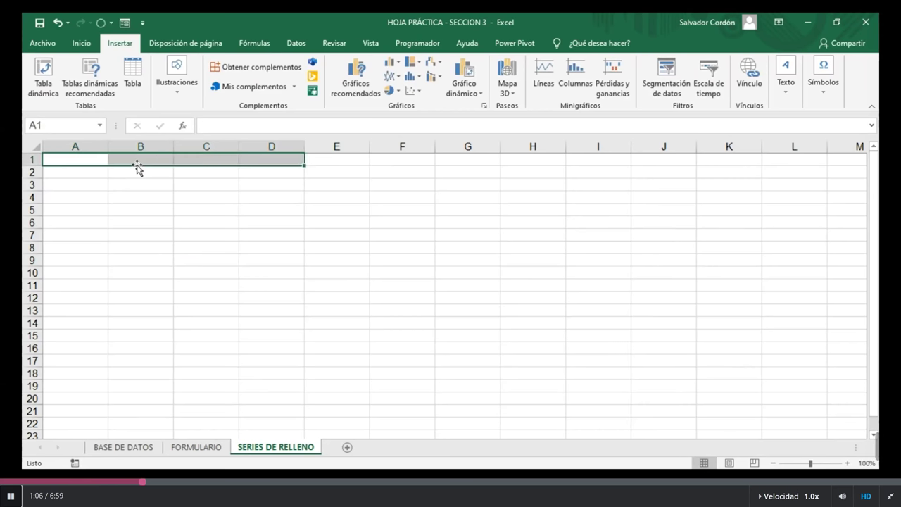
pyautogui.click(168, 196)
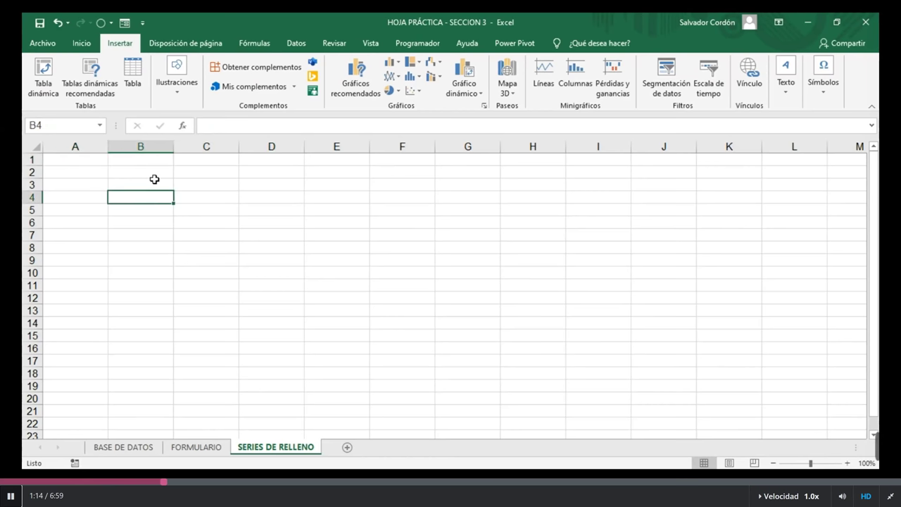
# - Enter the label NUMERICA in cell A2
pyautogui.click(154, 181)
pyautogui.click(88, 172)
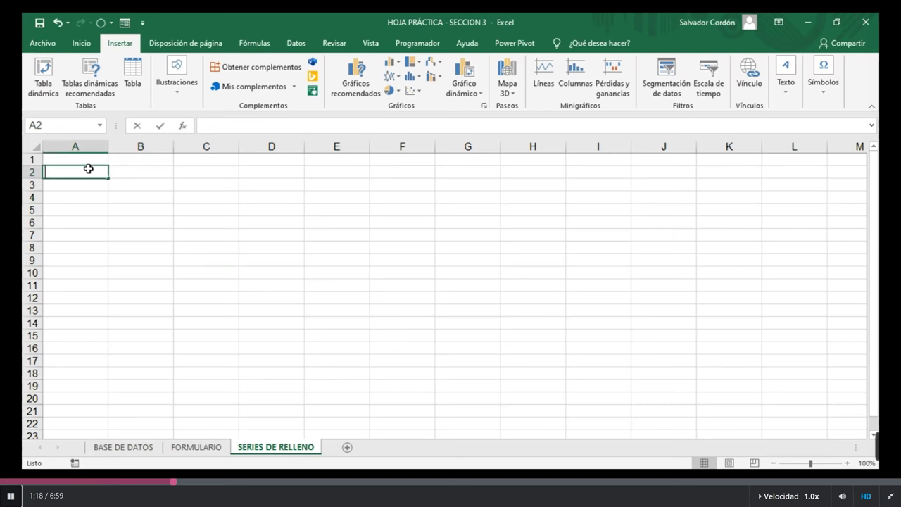
pyautogui.write('NUMERICA')
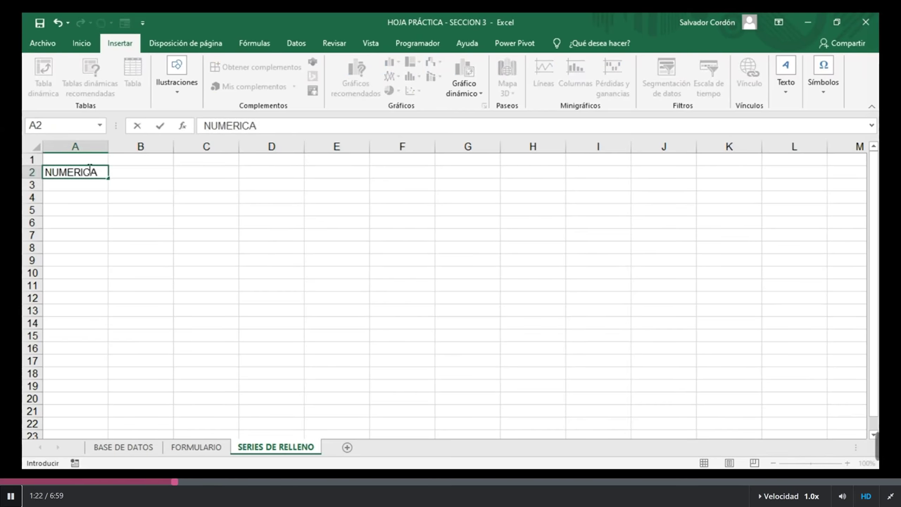
pyautogui.press('Tab')
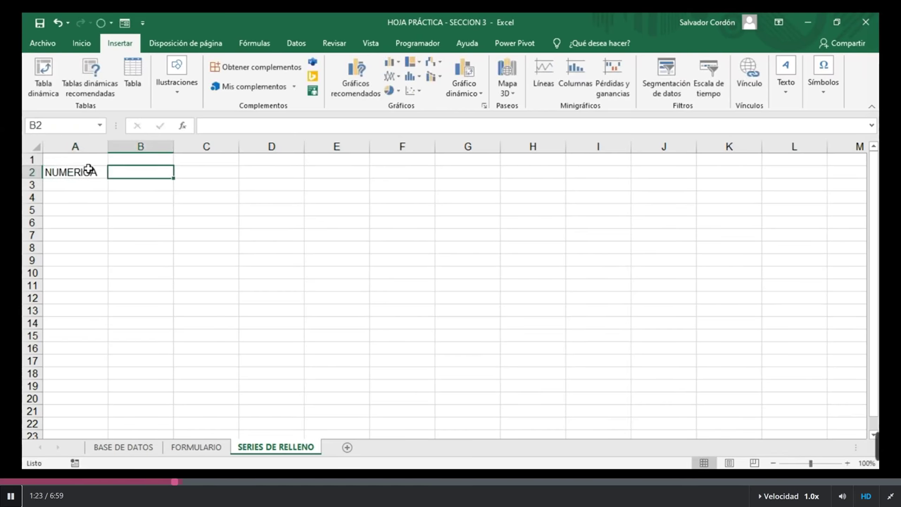
# - Enter 1 in cell B2 and autofill it across row 2 as far as J2
pyautogui.write('1')
pyautogui.click(138, 220)
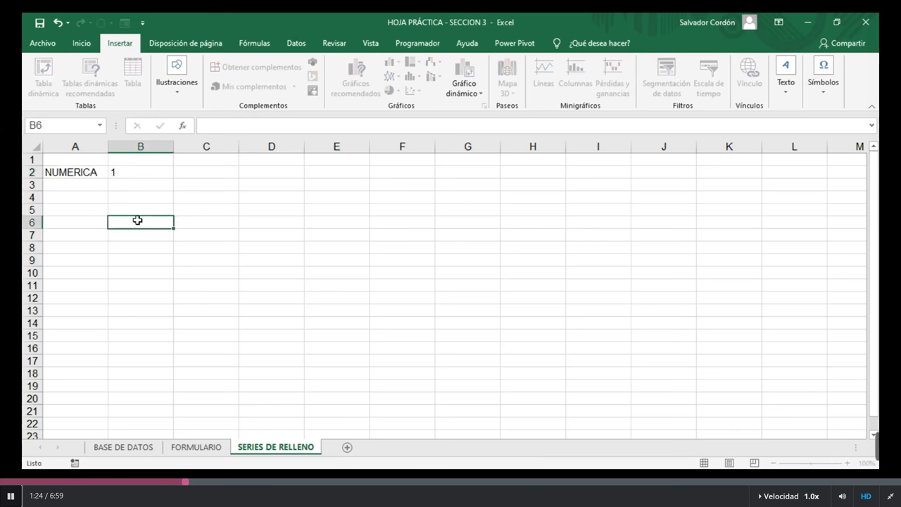
pyautogui.click(141, 170)
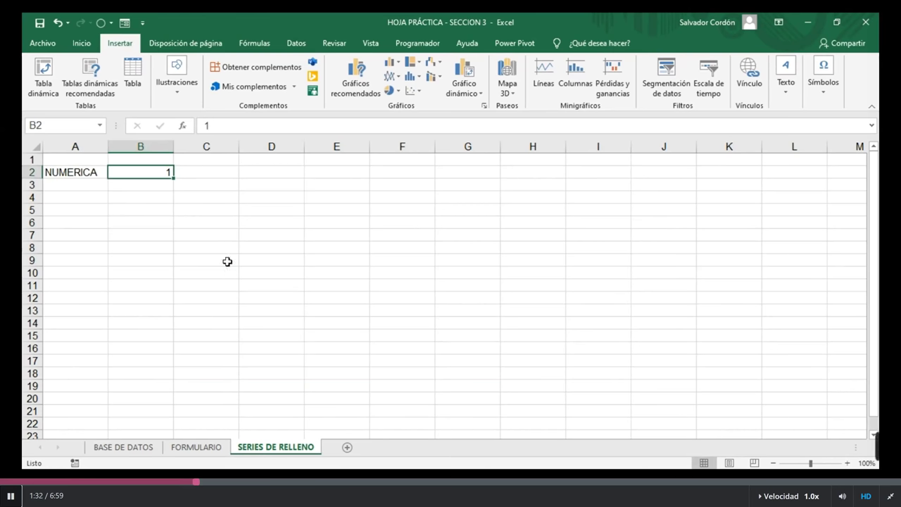
pyautogui.click(192, 171)
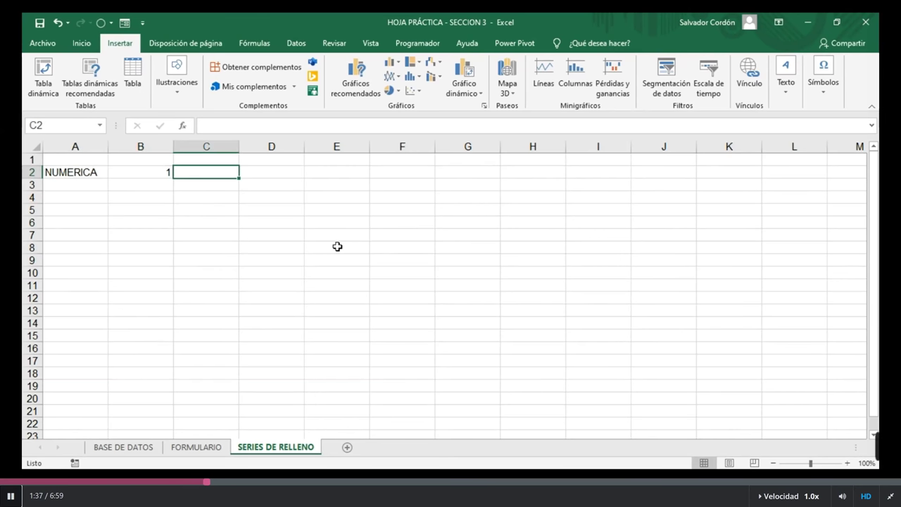
pyautogui.click(159, 171)
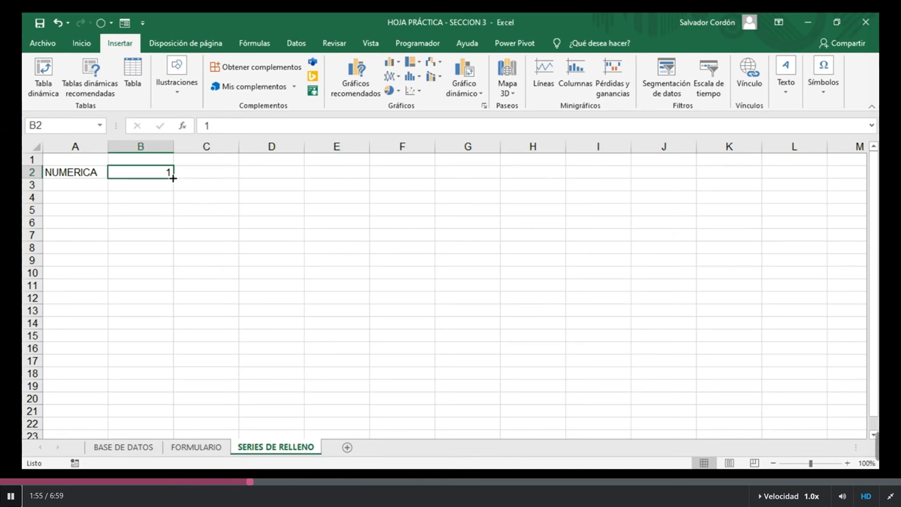
pyautogui.moveTo(173, 178); pyautogui.dragTo(561, 186)
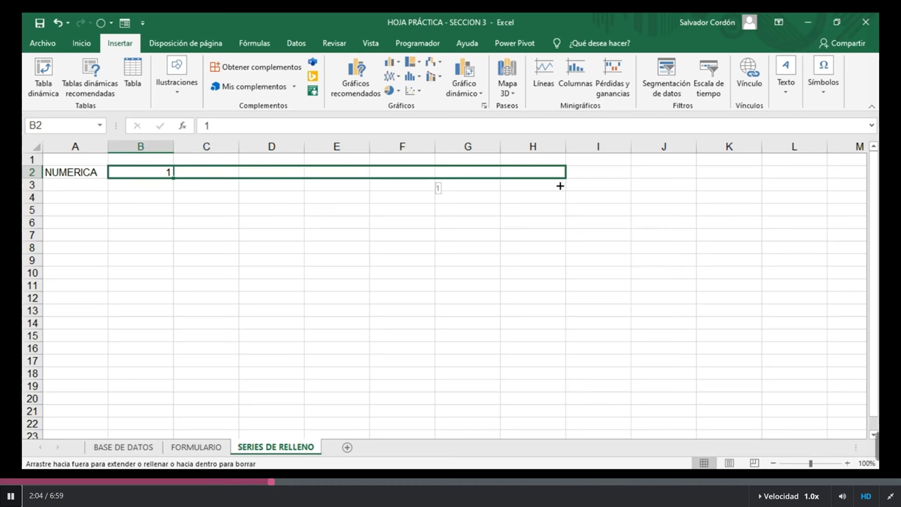
pyautogui.moveTo(559, 186); pyautogui.dragTo(672, 167)
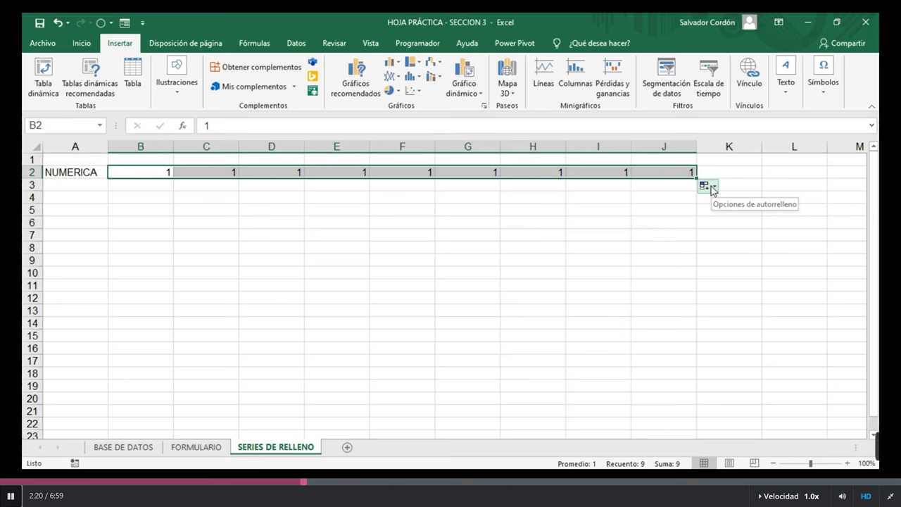
# - Switch the autofill of B2:J2 to a fill series (Serie de relleno) and extend the series to K2
pyautogui.click(716, 188)
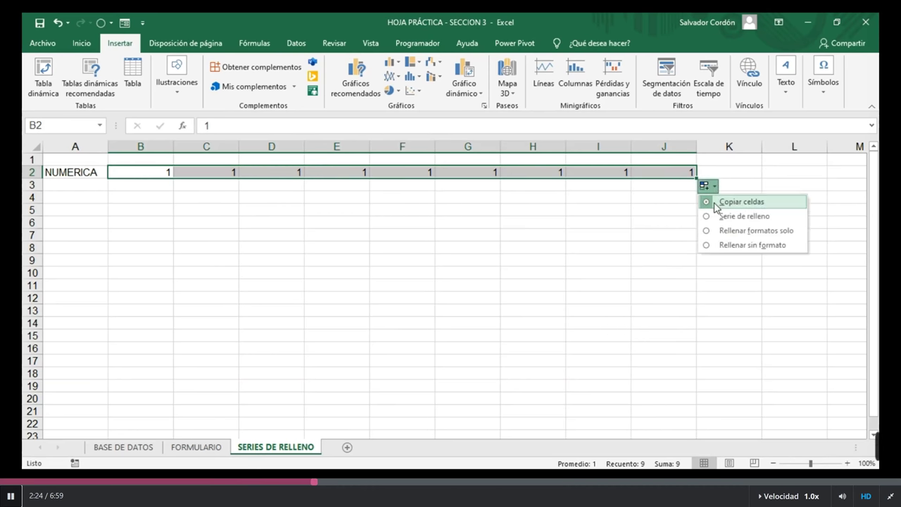
pyautogui.press('Escape')
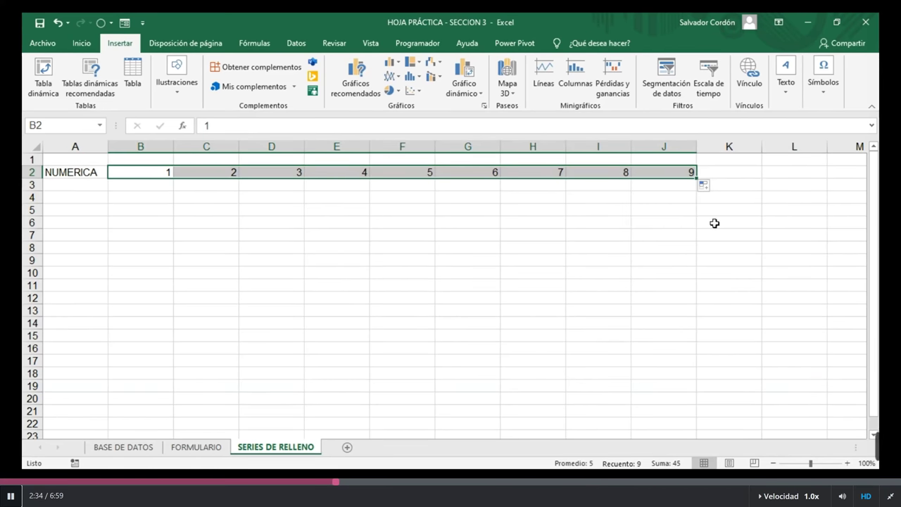
pyautogui.click(714, 223)
pyautogui.moveTo(161, 169); pyautogui.dragTo(761, 178)
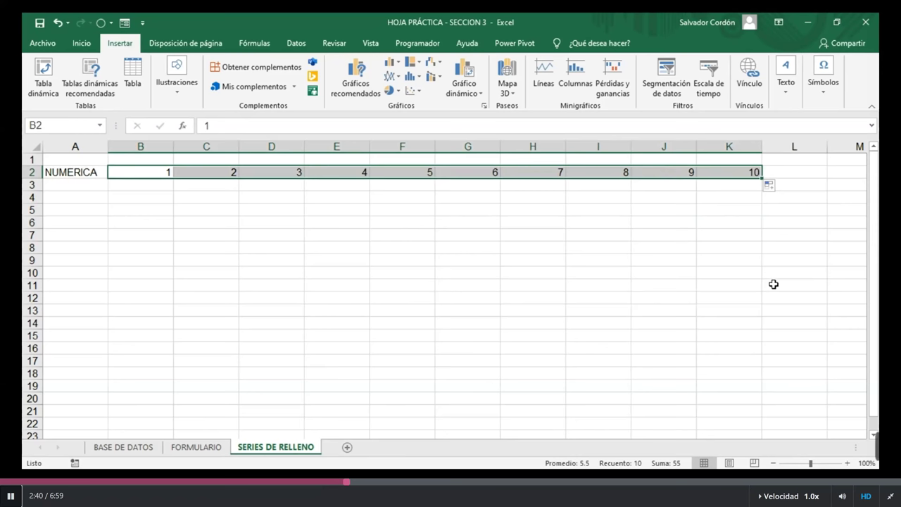
# - Clear the number series from cells B2 through K2
pyautogui.click(683, 221)
pyautogui.moveTo(734, 172); pyautogui.dragTo(169, 172)
pyautogui.press('Delete')
pyautogui.click(192, 236)
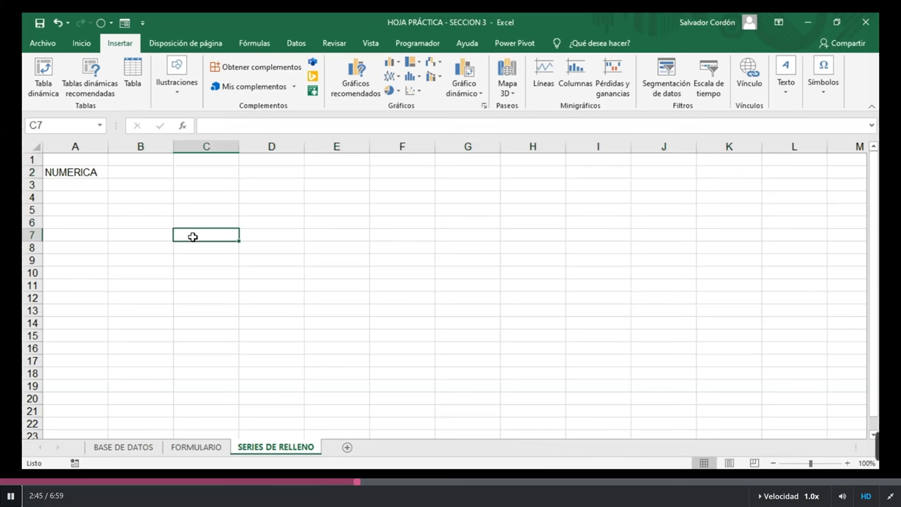
# - Enter 1 in B2 and 2 in C2, and autofill the series from both cells across to K2
pyautogui.click(157, 173)
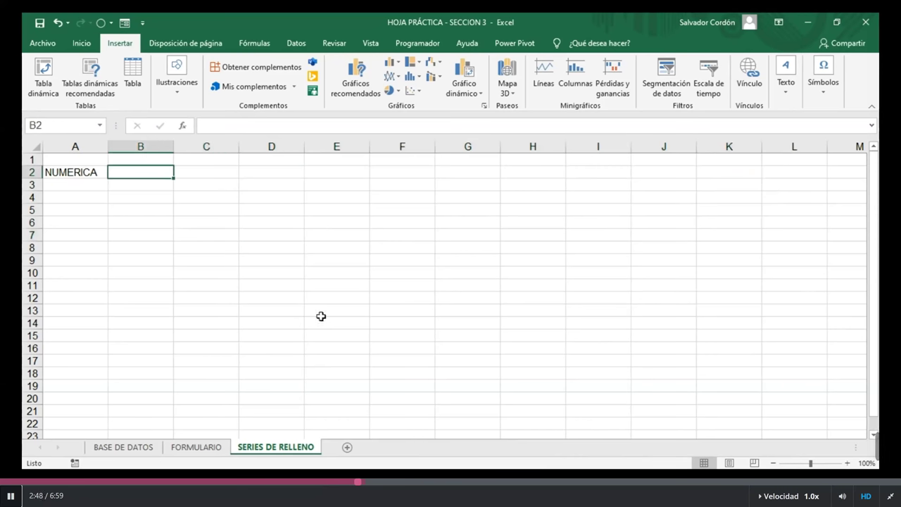
pyautogui.write('1')
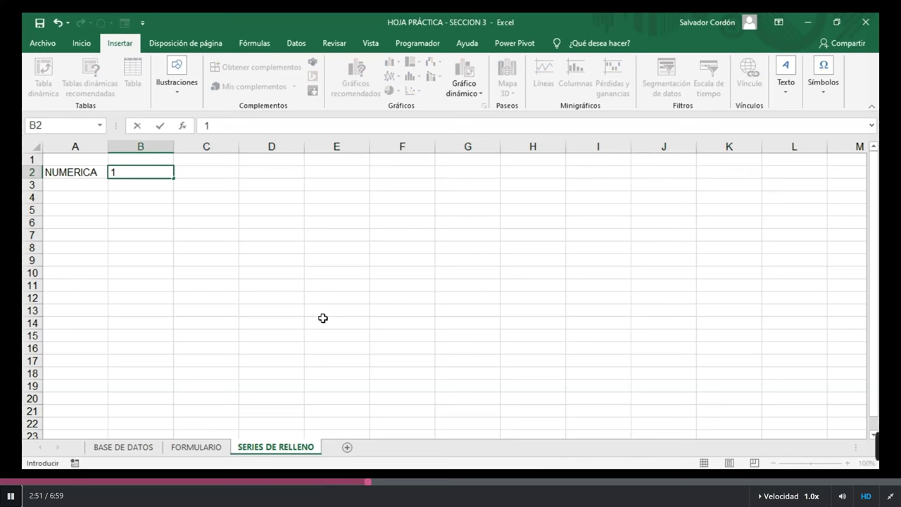
pyautogui.press('Tab')
pyautogui.write('2')
pyautogui.press('Tab')
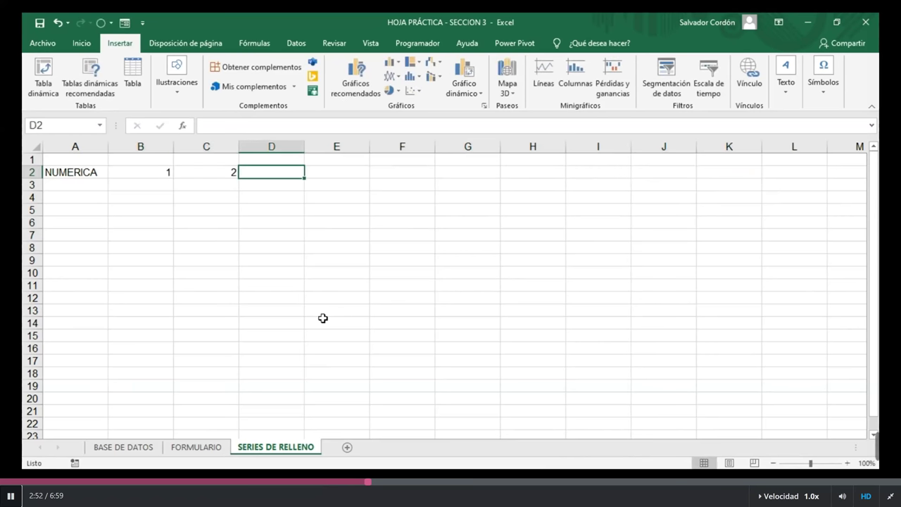
pyautogui.moveTo(140, 173); pyautogui.dragTo(738, 171)
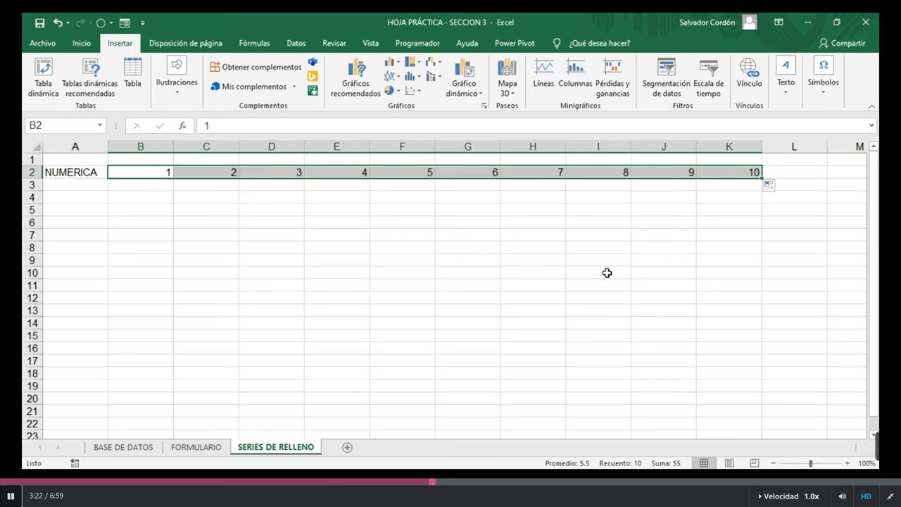
# - Enter 10 in B3 and 9 in C3, and autofill the descending series across to K3
pyautogui.click(152, 186)
pyautogui.click(155, 196)
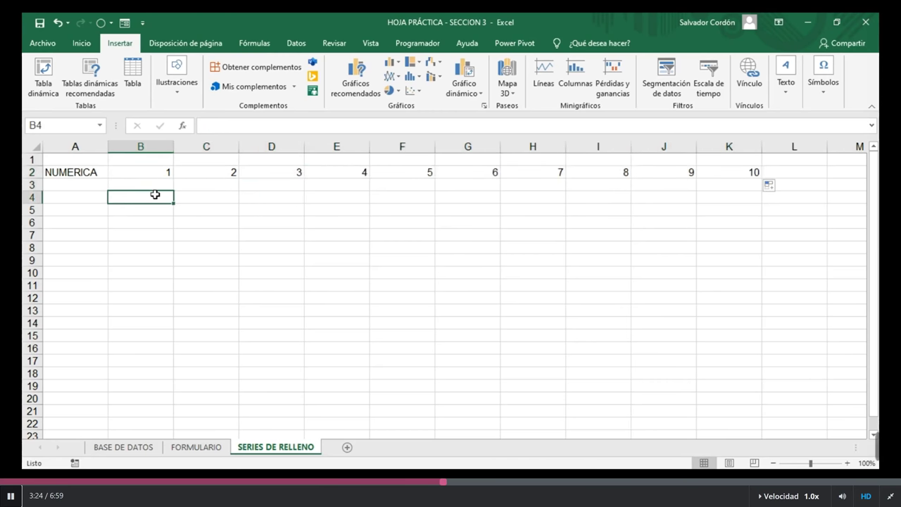
pyautogui.click(157, 176)
pyautogui.click(164, 185)
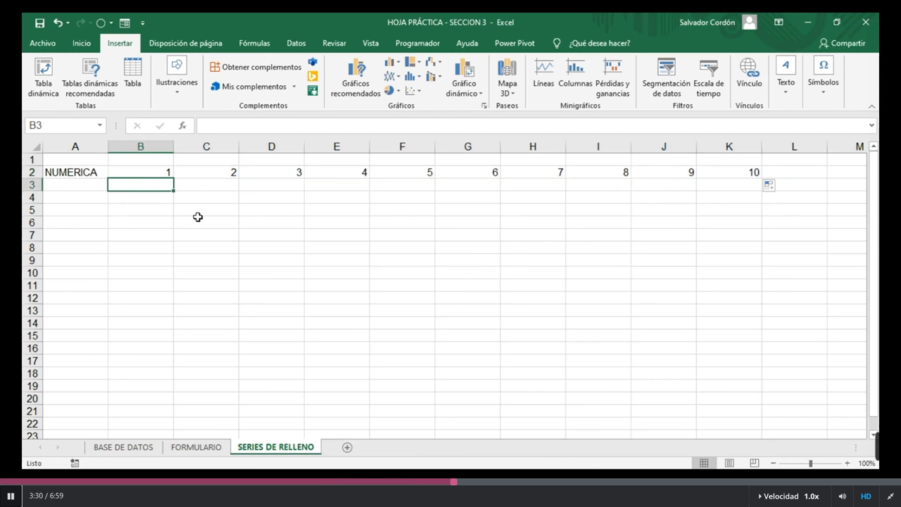
pyautogui.write('10')
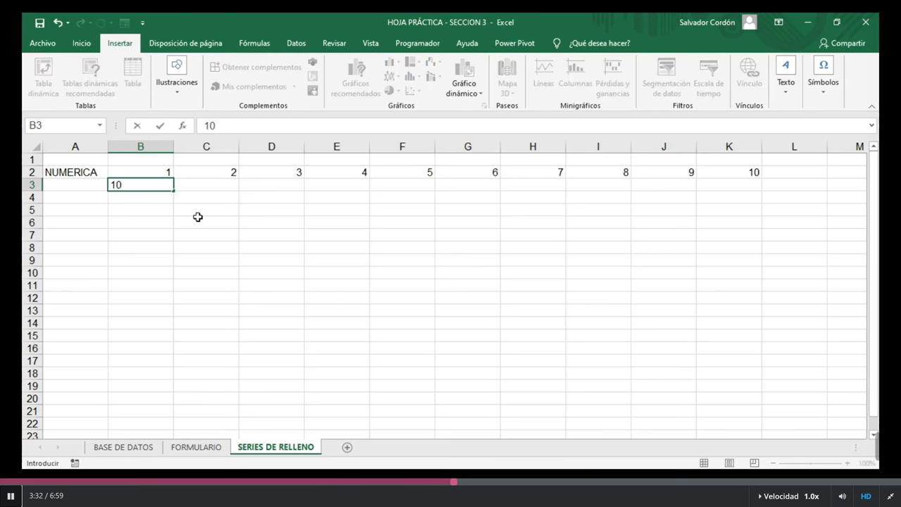
pyautogui.press('Tab')
pyautogui.write('9')
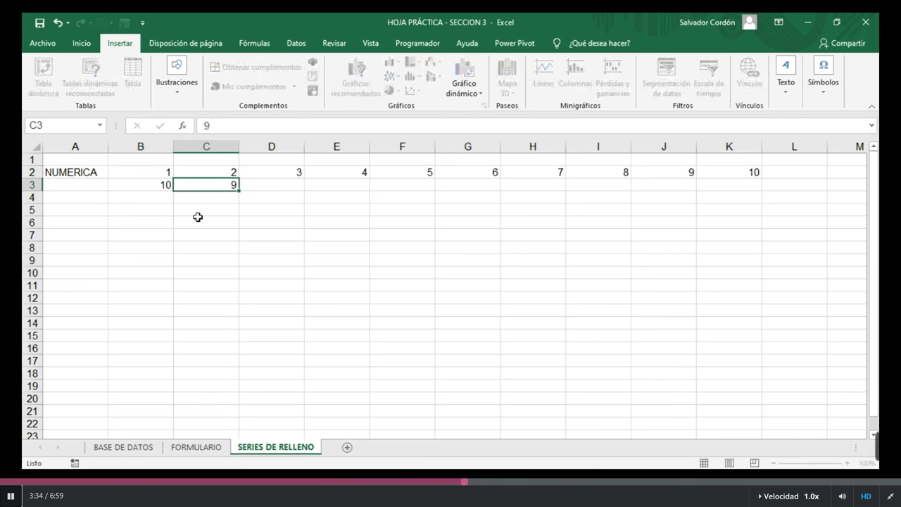
pyautogui.press('Return')
pyautogui.moveTo(164, 184); pyautogui.dragTo(732, 191)
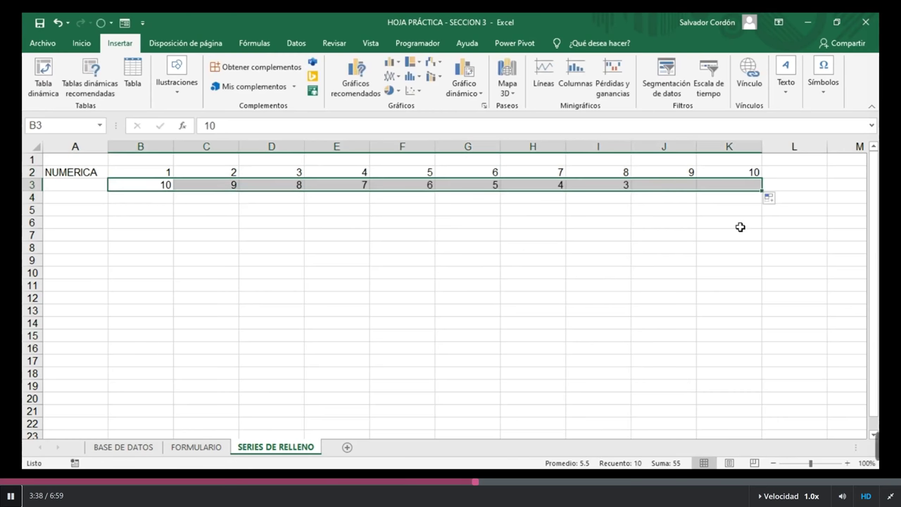
# - Enter 1 in B4 and 3 in C4, and autofill the odd-number series across to K4
pyautogui.click(156, 201)
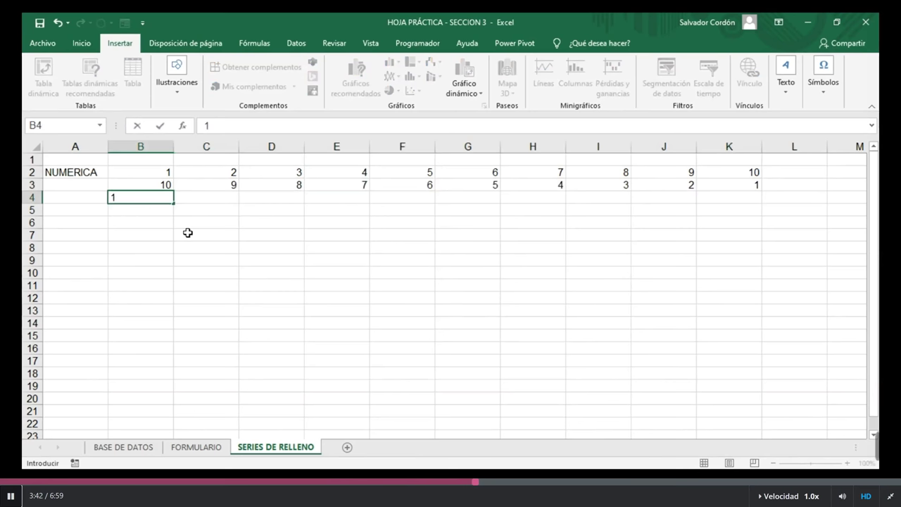
pyautogui.hotkey('ctrl', 'Return')
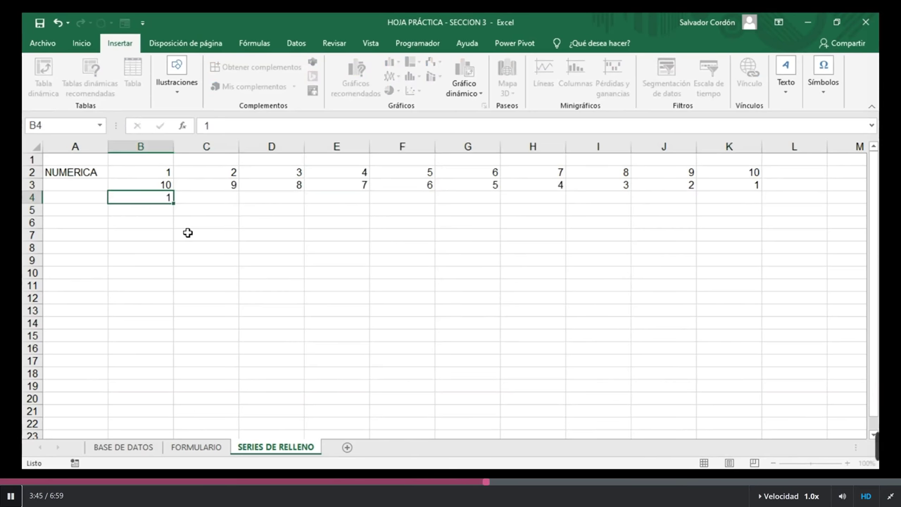
pyautogui.press('Right')
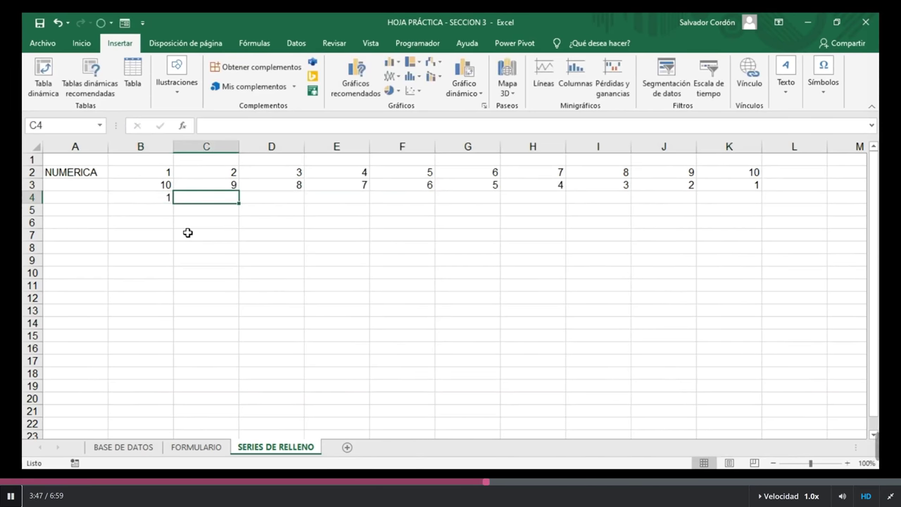
pyautogui.write('3')
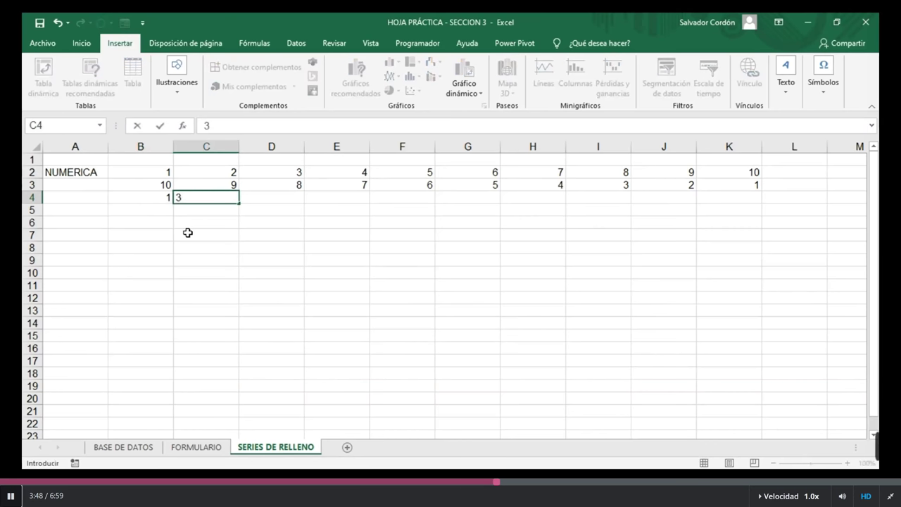
pyautogui.click(187, 233)
pyautogui.moveTo(169, 198); pyautogui.dragTo(759, 201)
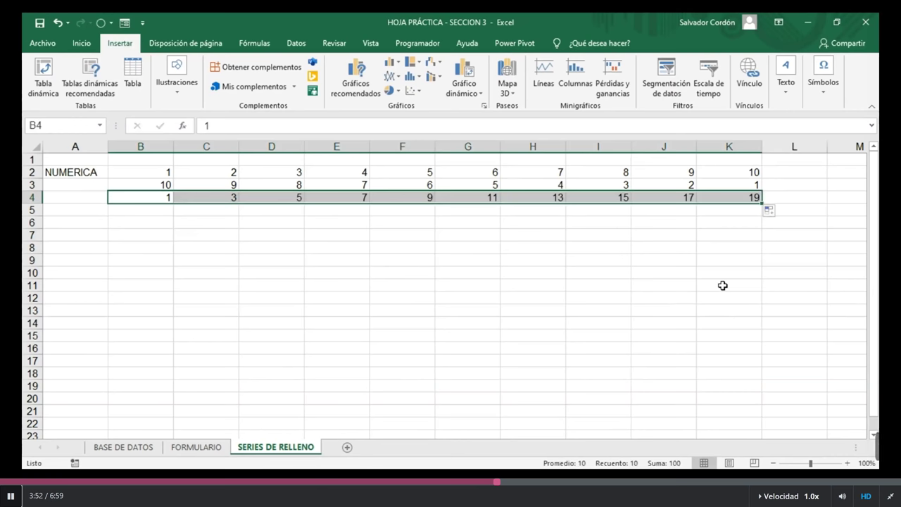
pyautogui.press('Down')
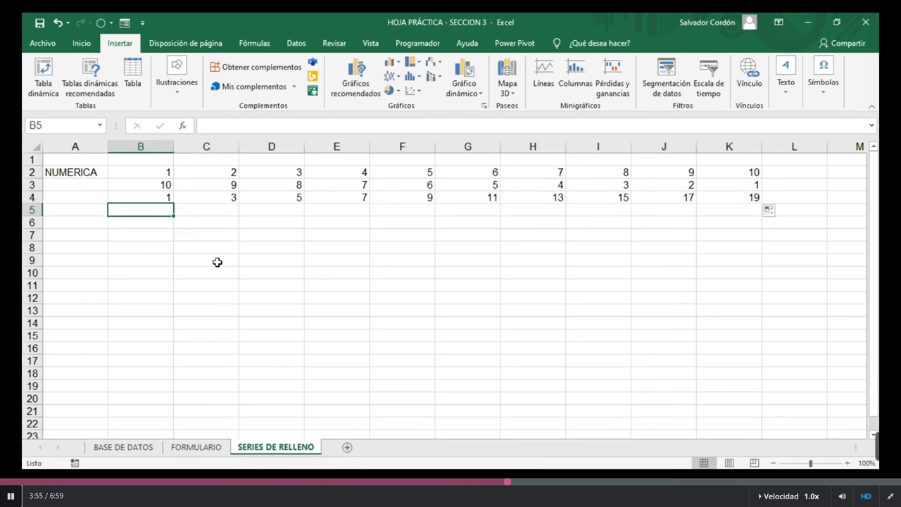
# - Enter 0 in B5 and 10 in C5, and autofill the series of tens from both cells across to K5
pyautogui.write('0')
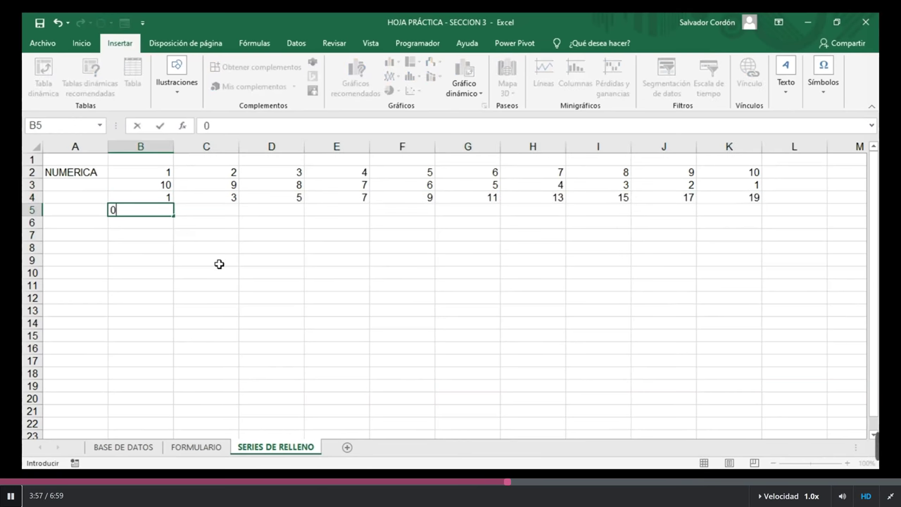
pyautogui.press('Tab')
pyautogui.write('1')
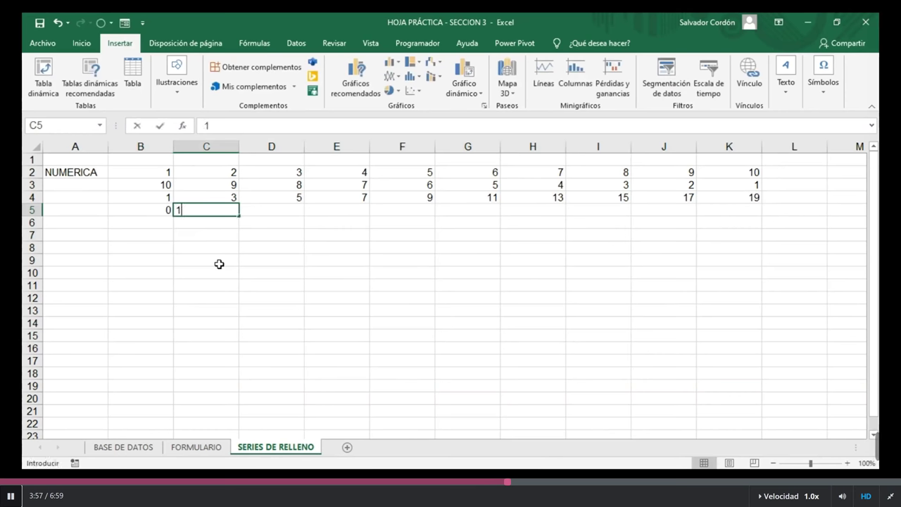
pyautogui.write('0')
pyautogui.press('Tab')
pyautogui.moveTo(162, 210); pyautogui.dragTo(203, 211)
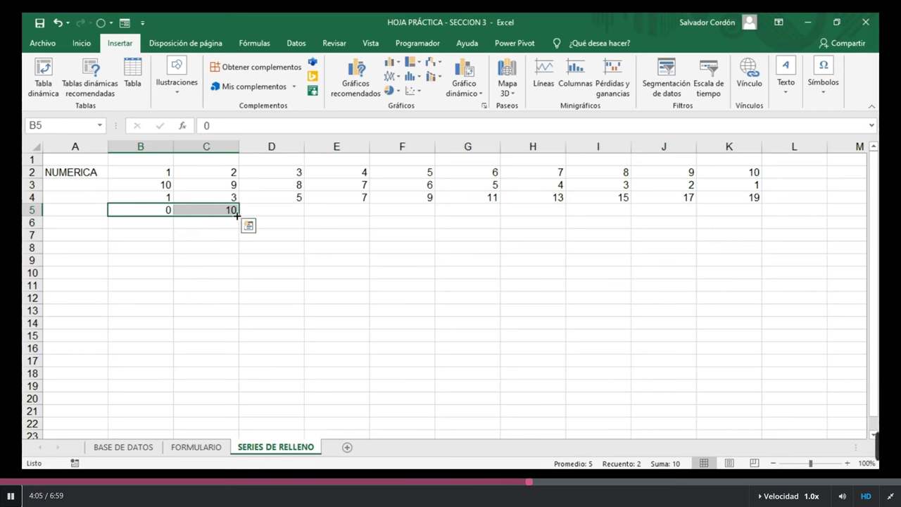
pyautogui.moveTo(238, 215); pyautogui.dragTo(778, 195)
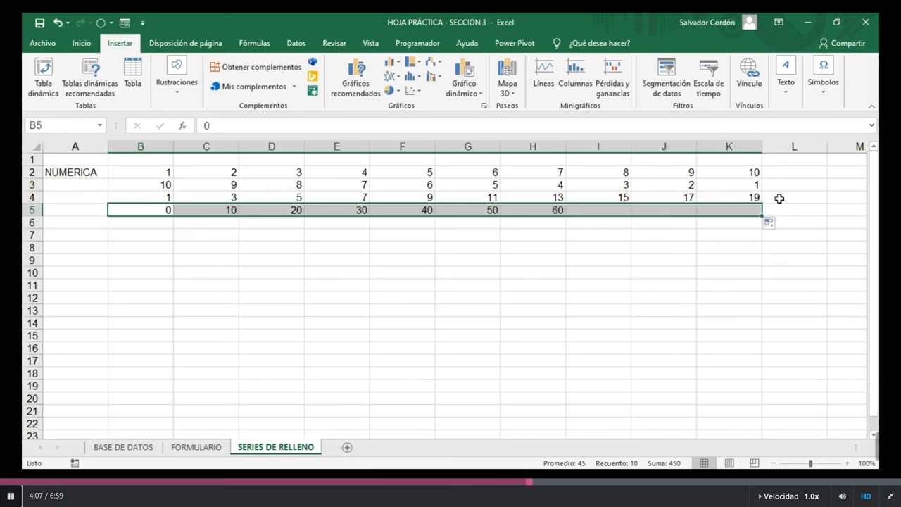
pyautogui.click(728, 276)
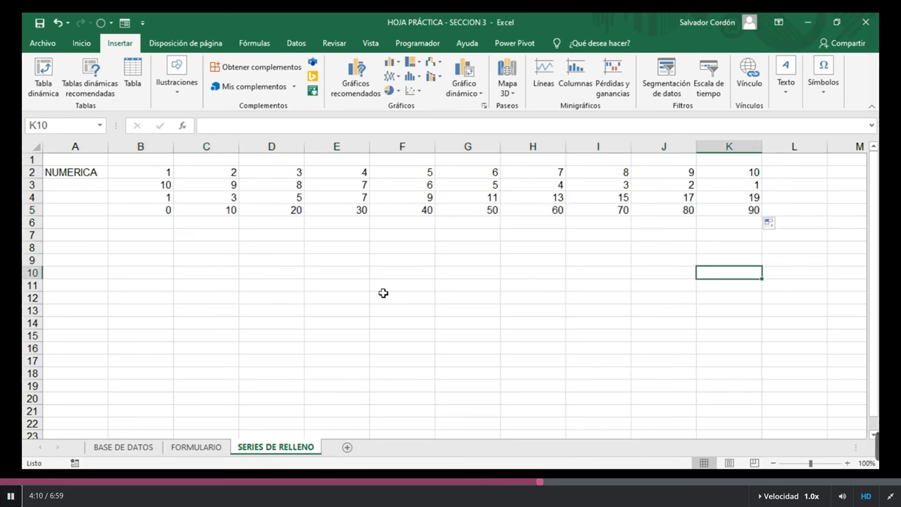
# - Enter the label DIAS in cell A7
pyautogui.click(86, 235)
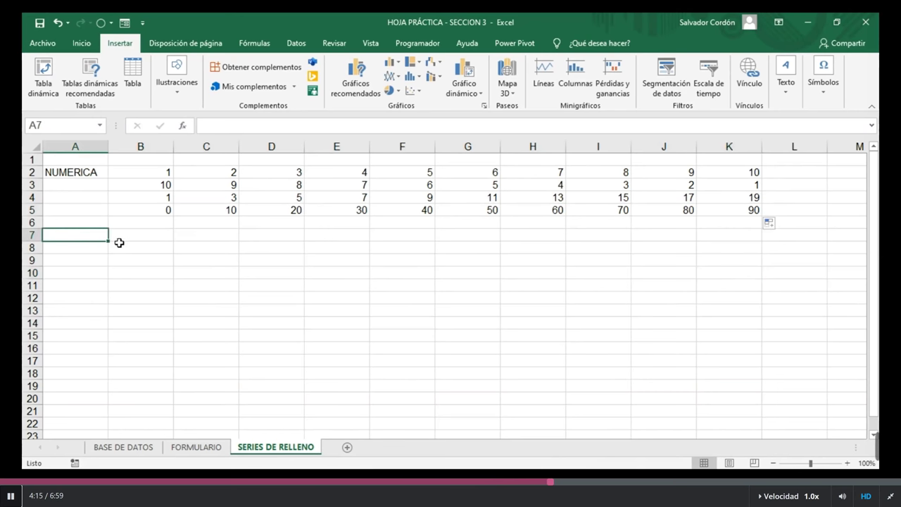
pyautogui.press('F2')
pyautogui.write('d')
pyautogui.press('BackSpace')
pyautogui.write('DIAS')
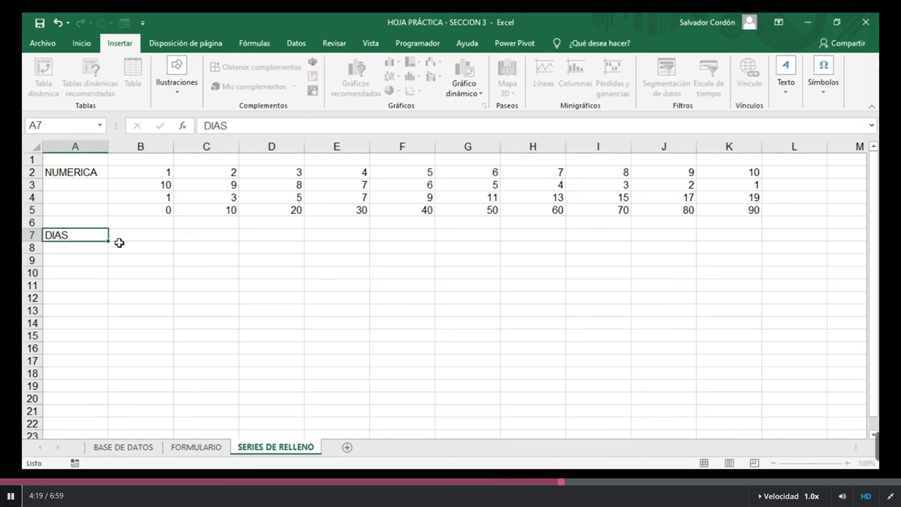
pyautogui.press('Return')
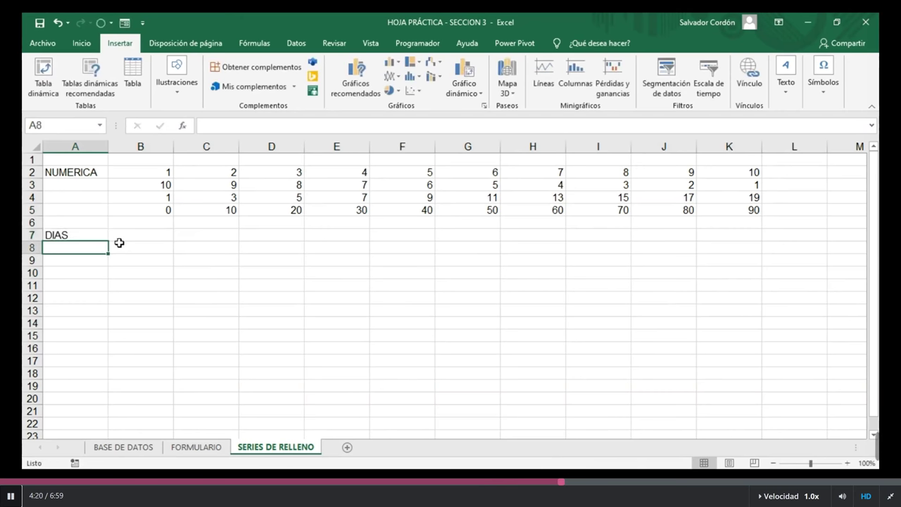
# - Enter LUNES in B7 and autofill the weekday series across to H7
pyautogui.doubleClick(119, 239)
pyautogui.write('LUNES')
pyautogui.press('Tab')
pyautogui.click(130, 263)
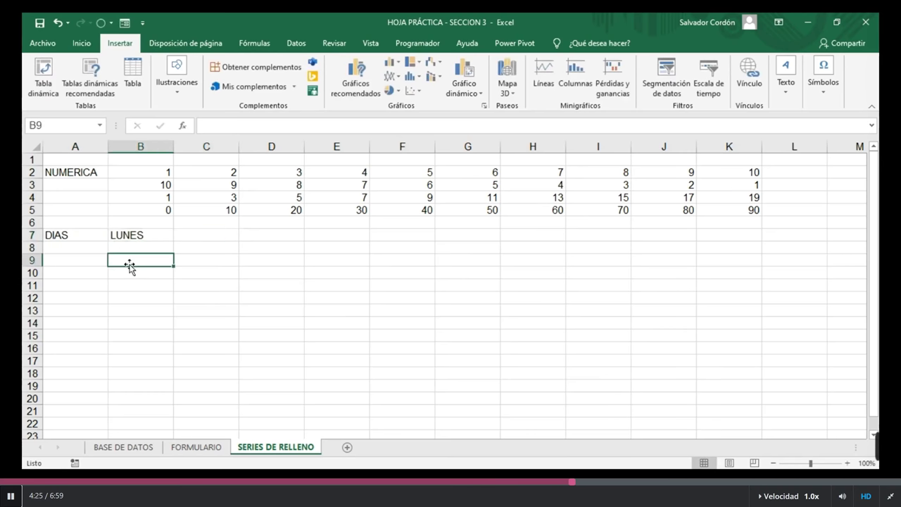
pyautogui.click(146, 234)
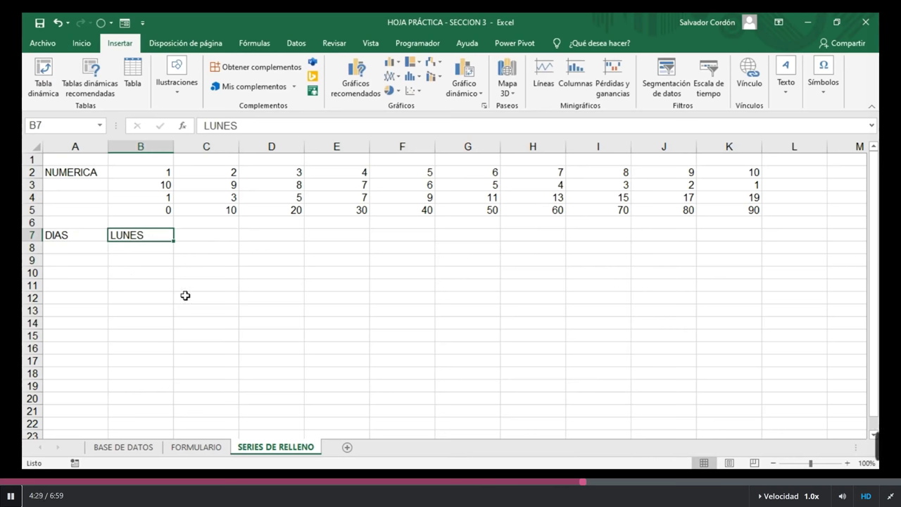
pyautogui.moveTo(173, 242); pyautogui.dragTo(537, 236)
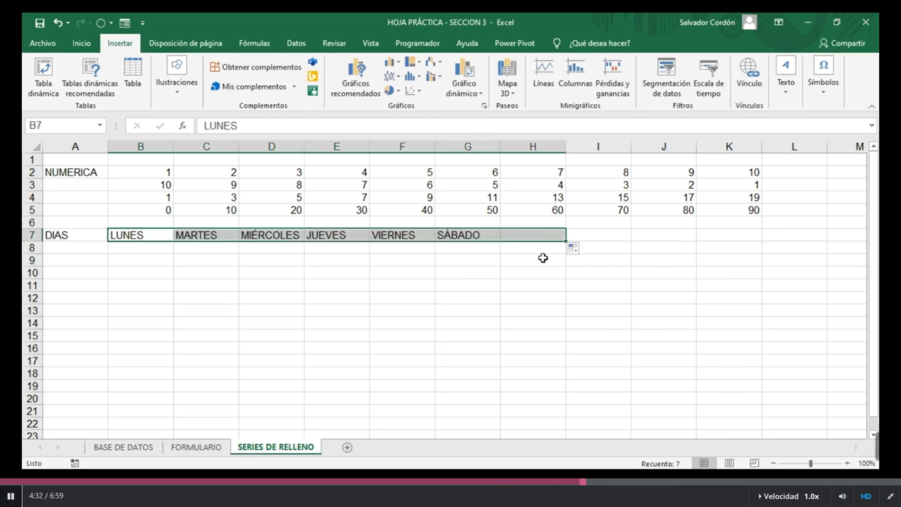
pyautogui.click(542, 257)
# - Enter jueves in B8 and autofill the weekday series across to H8
pyautogui.click(148, 246)
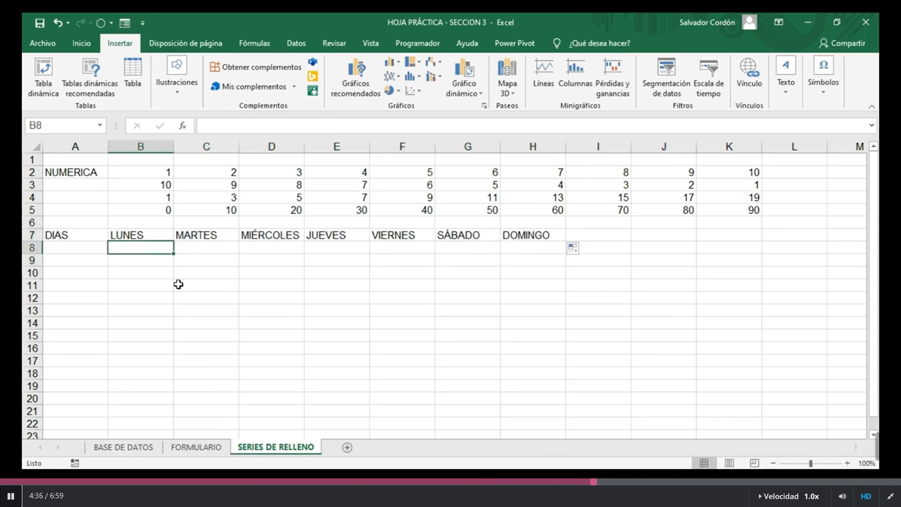
pyautogui.write('jueves')
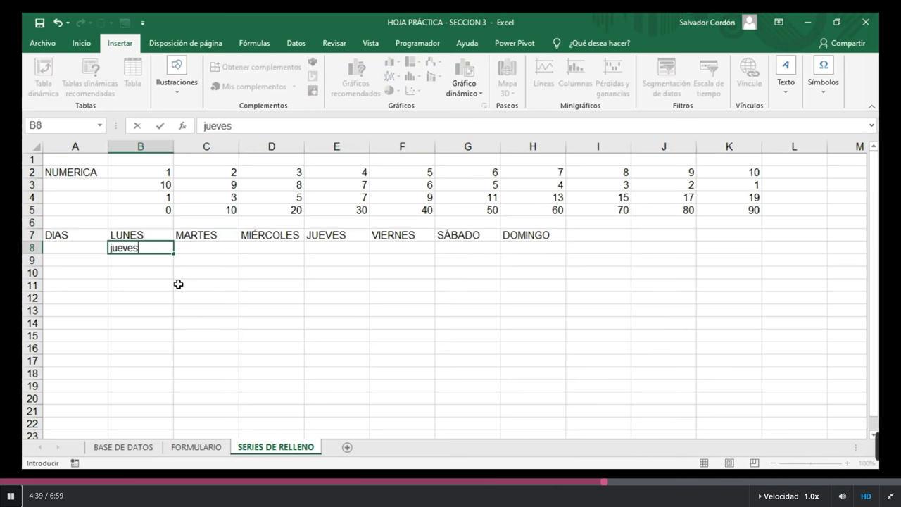
pyautogui.press('Return')
pyautogui.click(165, 248)
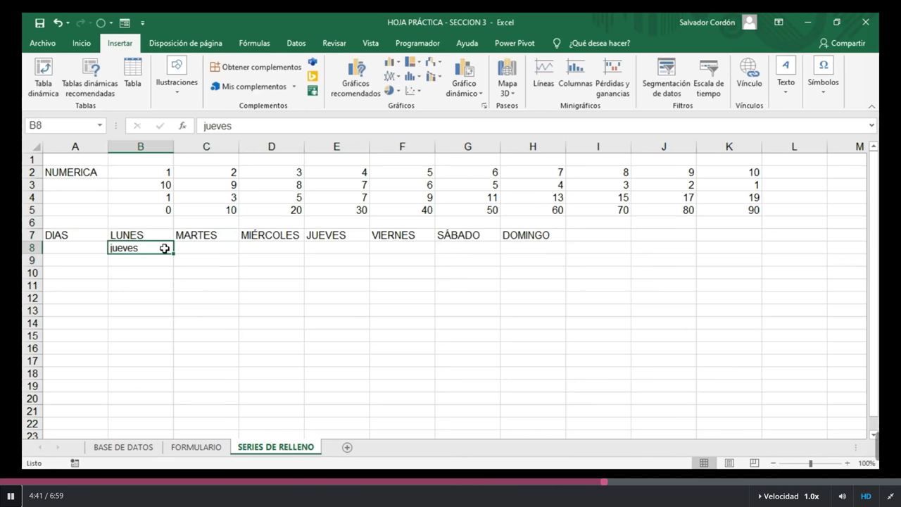
pyautogui.moveTo(174, 255); pyautogui.dragTo(556, 255)
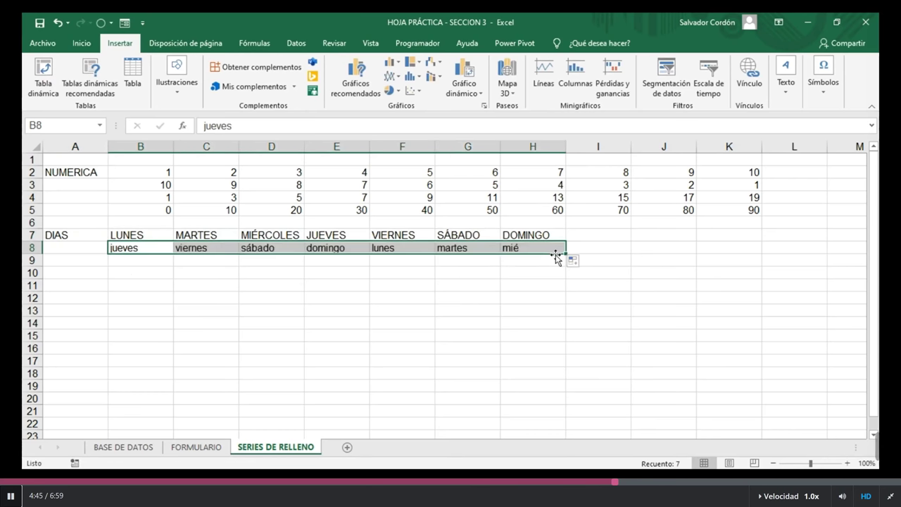
# - Enter LUNES in B9 and MIERCOLES in C9, and autofill the every-other-day series from both cells across to H9
pyautogui.press('Down')
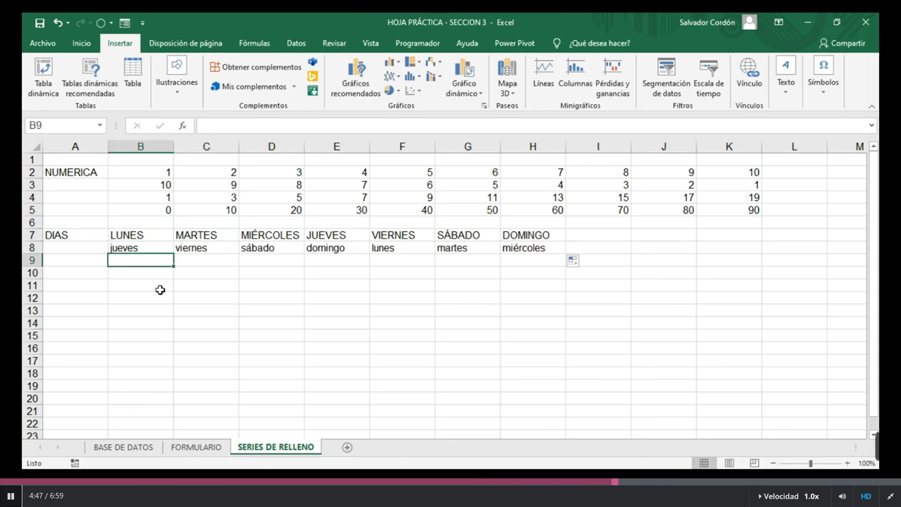
pyautogui.write('l')
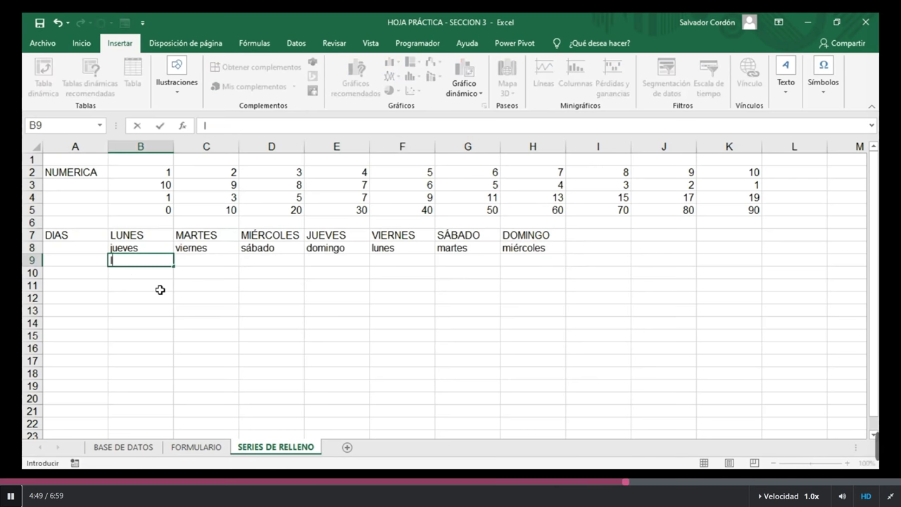
pyautogui.write('UNES')
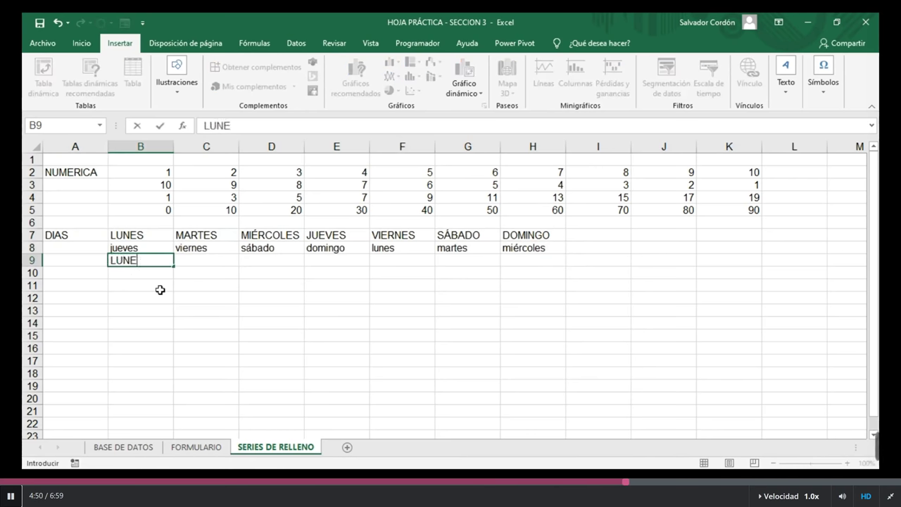
pyautogui.press('Tab')
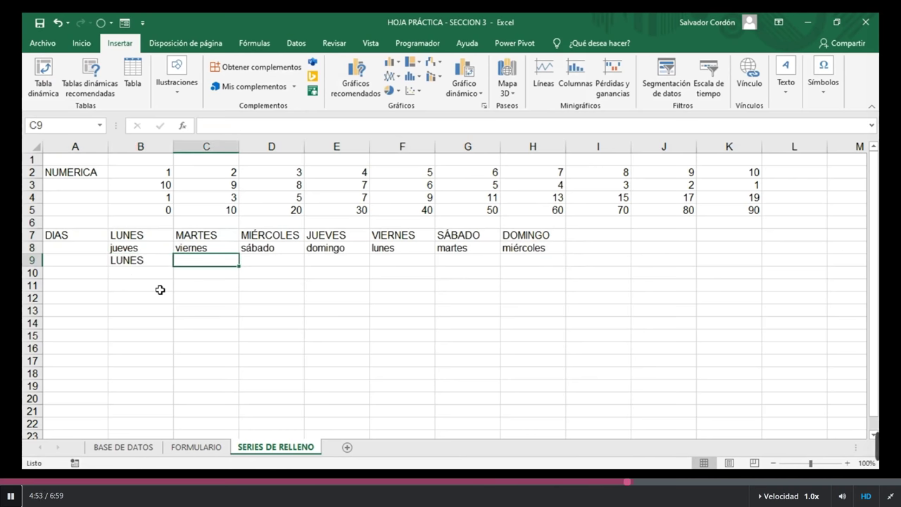
pyautogui.write('MIER')
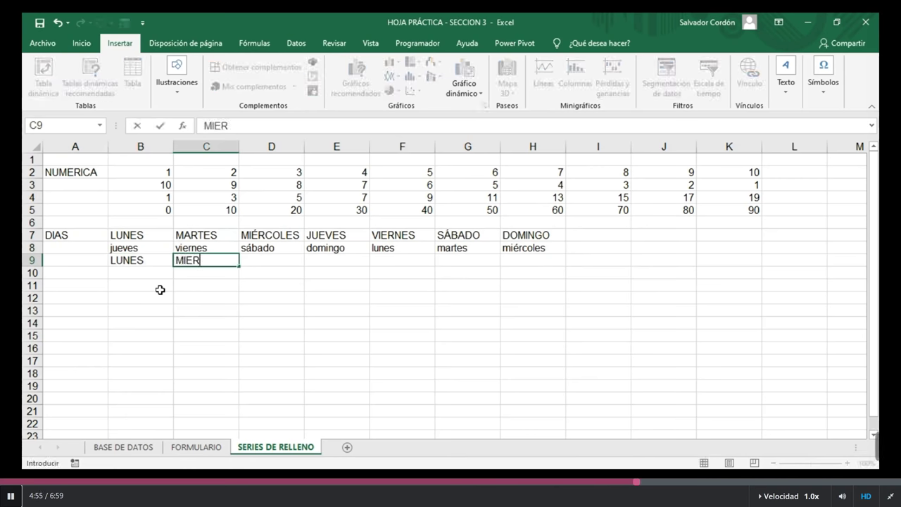
pyautogui.write('COLES')
pyautogui.press('Return')
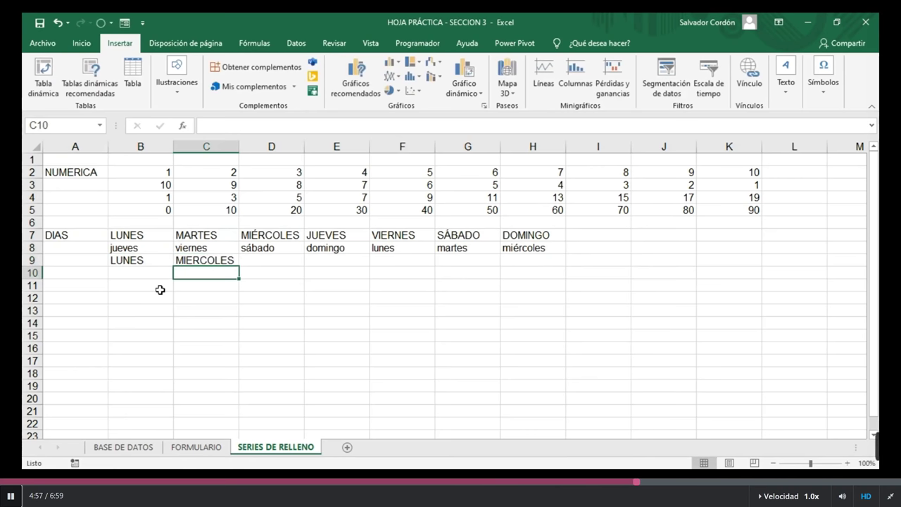
pyautogui.moveTo(145, 260); pyautogui.dragTo(562, 269)
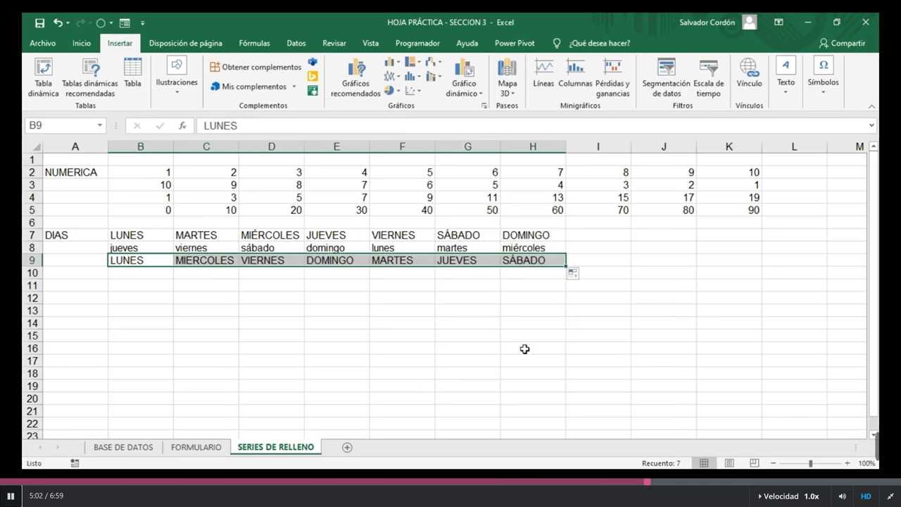
pyautogui.click(398, 334)
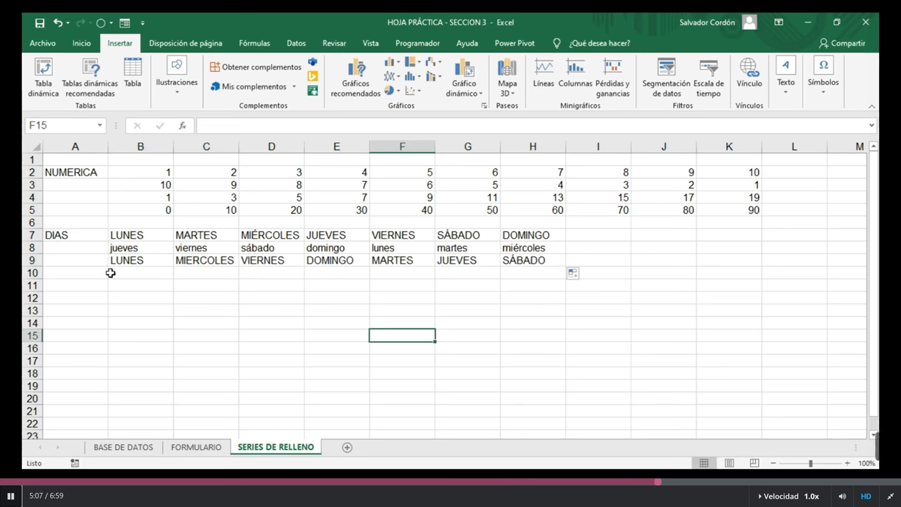
# - Enter the label MESES in cell A11
pyautogui.click(89, 285)
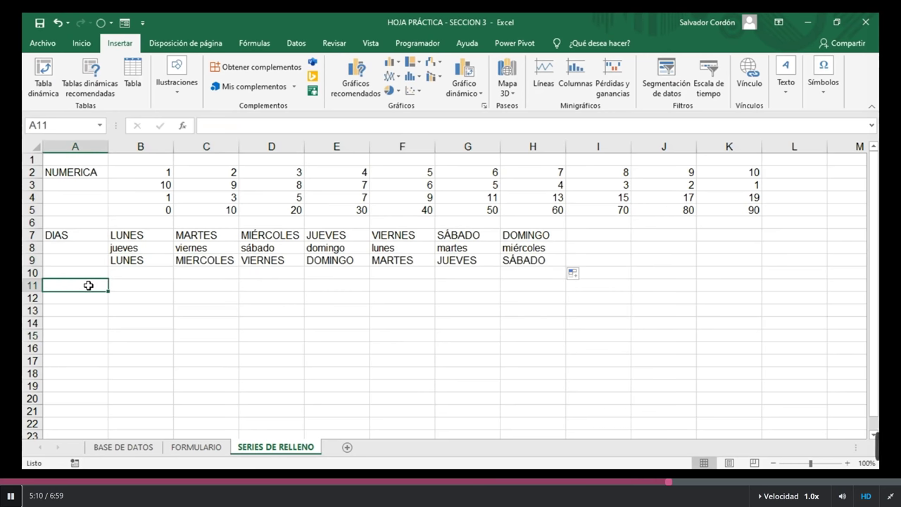
pyautogui.write('mese')
pyautogui.press('BackSpace')
pyautogui.press('BackSpace')
pyautogui.press('BackSpace')
pyautogui.press('BackSpace')
pyautogui.write('MESES')
pyautogui.press('Tab')
# - Enter Enero in B11 and autofill the month series across to M11
pyautogui.write('e')
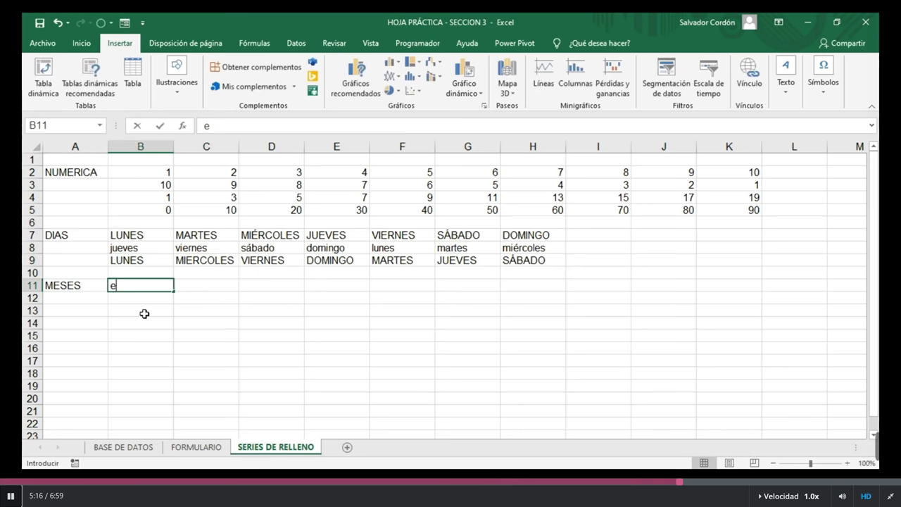
pyautogui.press('BackSpace')
pyautogui.write('Enero')
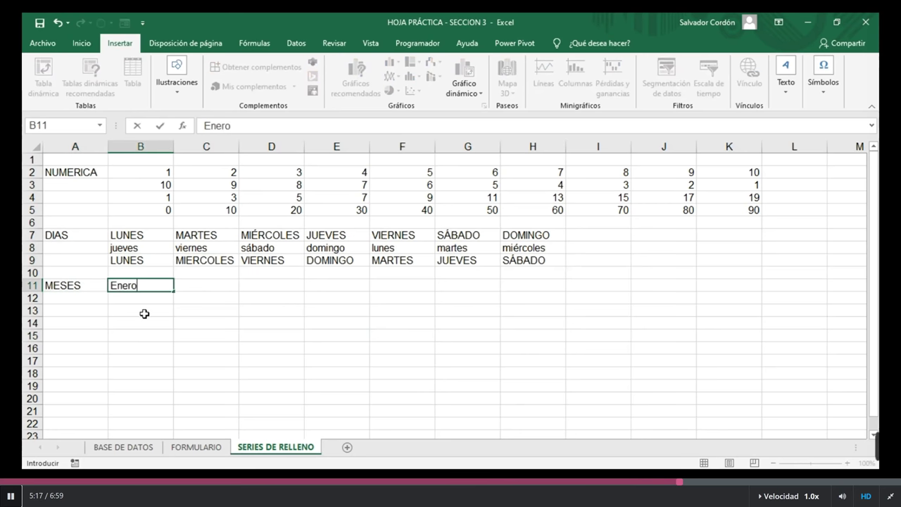
pyautogui.hotkey('ctrl', 'Return')
pyautogui.moveTo(175, 292); pyautogui.dragTo(864, 287)
pyautogui.keyDown('ctrl'); pyautogui.scroll(-1, 510, 413); pyautogui.keyUp('ctrl')
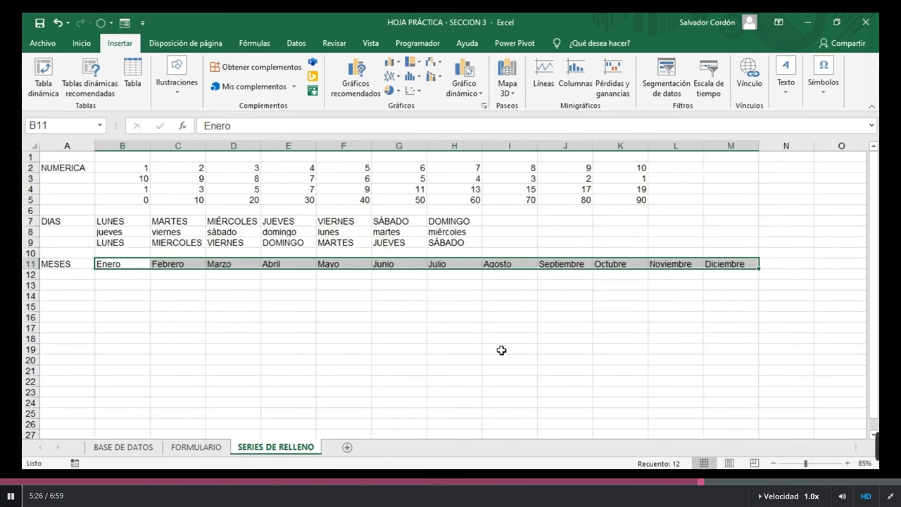
# - Enter DICIEMBRE in cell B12 as the start of a second month series
pyautogui.press('Down')
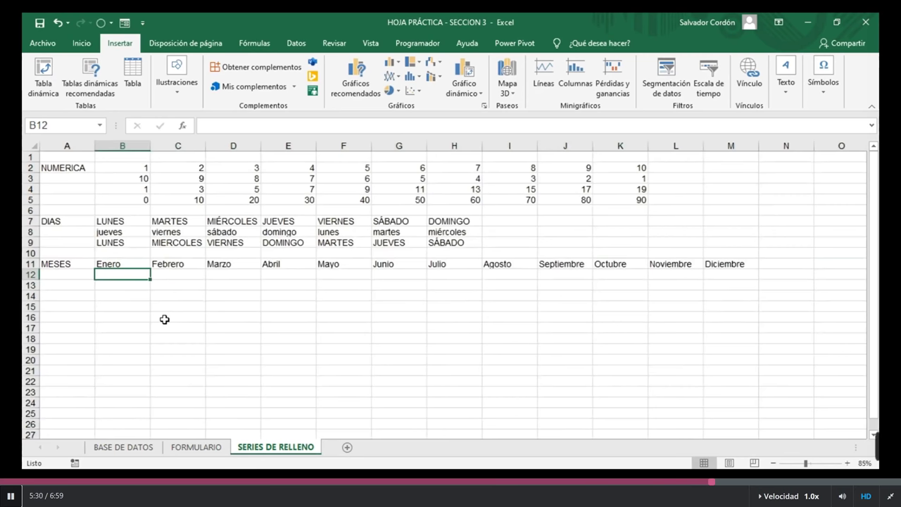
pyautogui.write('DICIEMBRE')
pyautogui.click(164, 319)
pyautogui.click(139, 276)
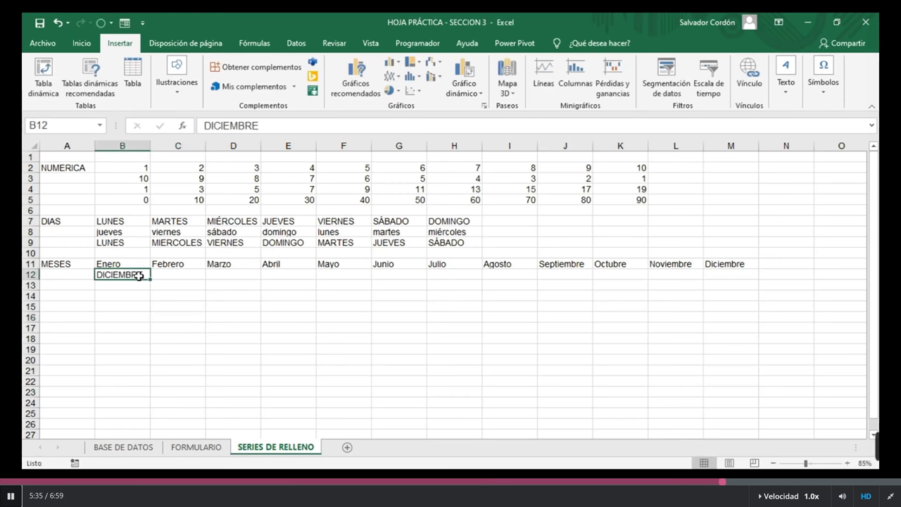
# - Try autofilling months from DICIEMBRE alone across to D12, and undo the fill
pyautogui.moveTo(150, 279); pyautogui.dragTo(253, 291)
pyautogui.moveTo(200, 280); pyautogui.dragTo(190, 272)
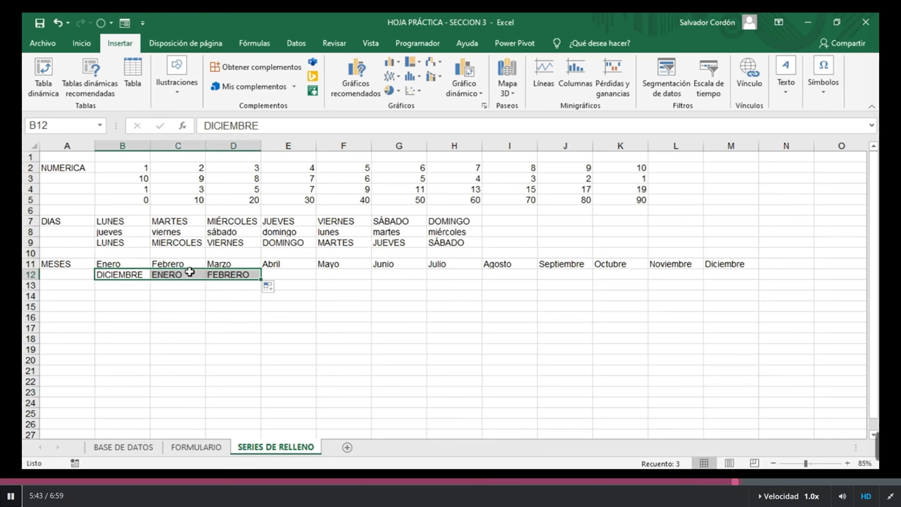
pyautogui.hotkey('ctrl', 'z')
# - Enter NOVIEMBRE in C12 and autofill the descending month series from B12 and C12 across to M12
pyautogui.click(162, 275)
pyautogui.write('NO')
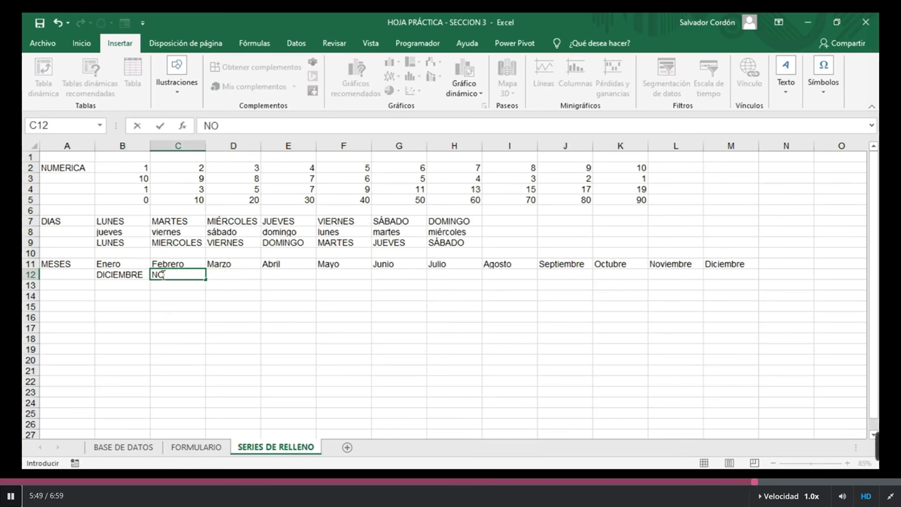
pyautogui.write('VIEMBRE')
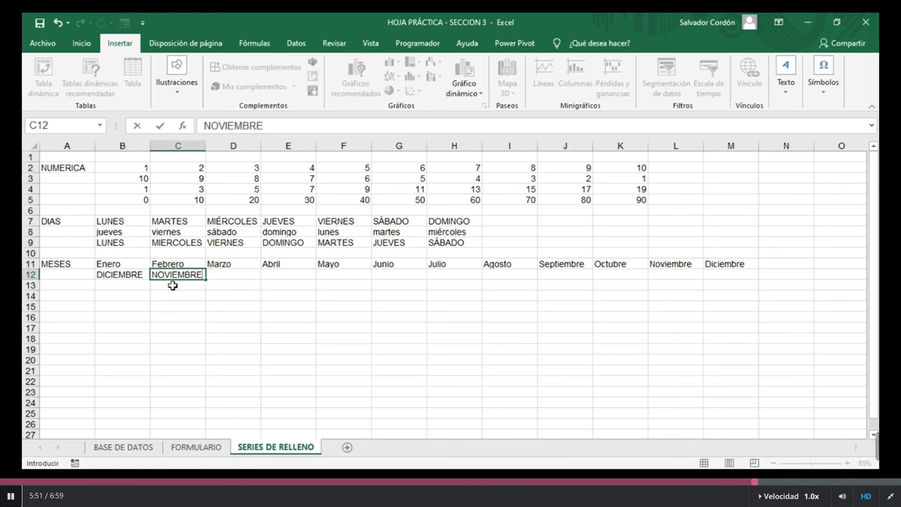
pyautogui.moveTo(120, 274); pyautogui.dragTo(725, 278)
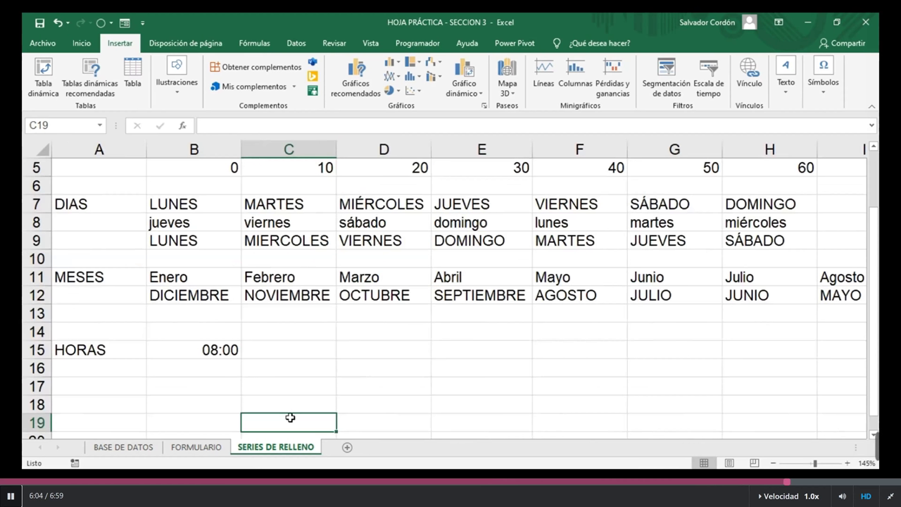
# - Autofill the hourly series in the HORAS row from 08:00 in B15 across to F15
pyautogui.click(212, 354)
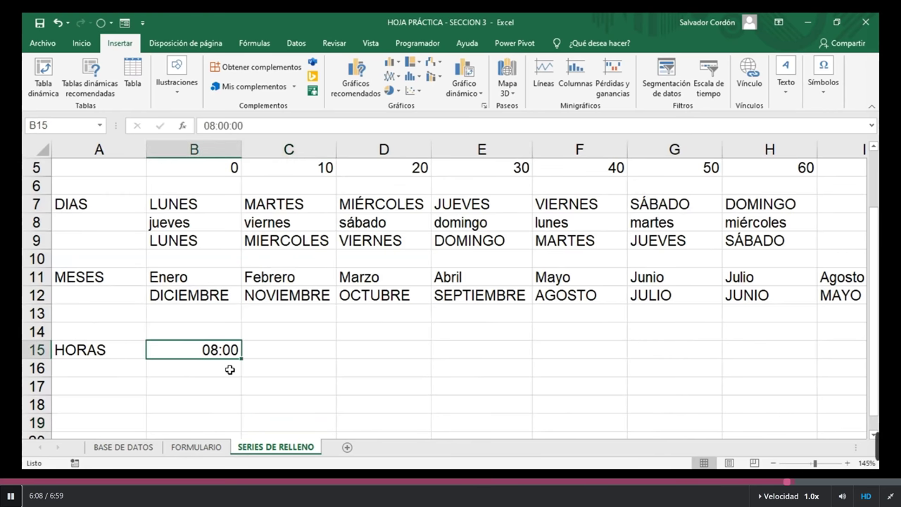
pyautogui.moveTo(241, 359); pyautogui.dragTo(647, 353)
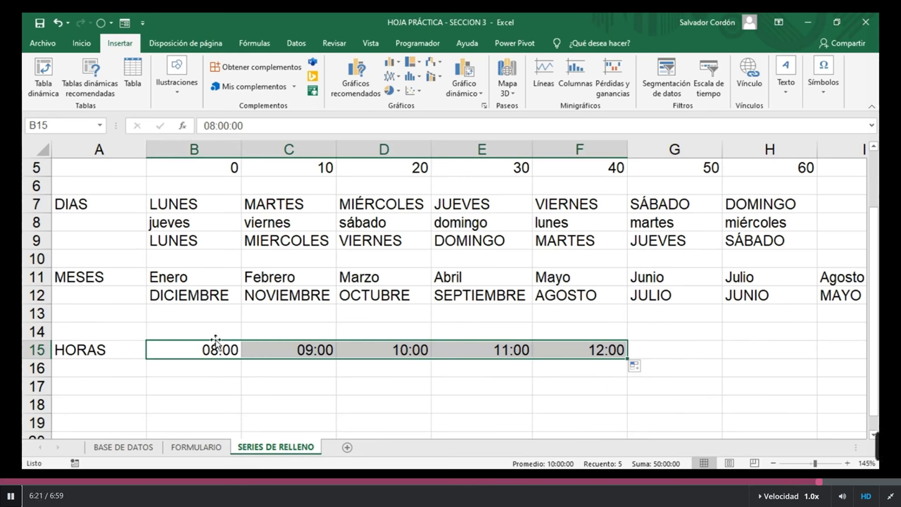
# - Clear the hourly values in C15:F15 of the HORAS row and enter 8:05 in C15
pyautogui.moveTo(248, 348); pyautogui.dragTo(585, 350)
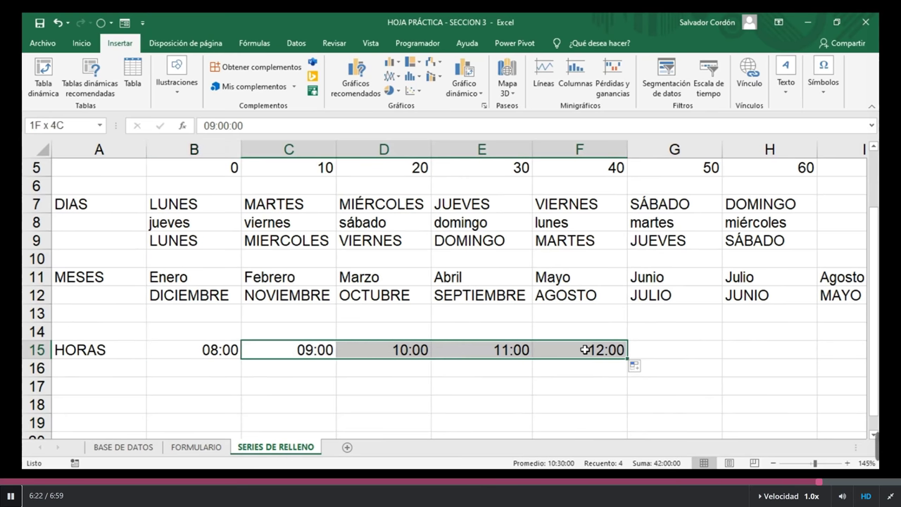
pyautogui.press('Delete')
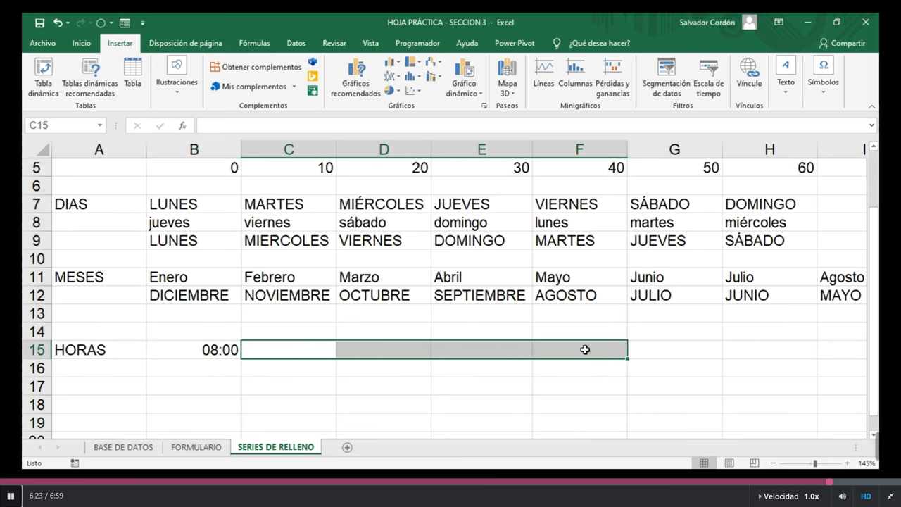
pyautogui.click(312, 350)
pyautogui.write('8:05')
pyautogui.hotkey('ctrl', 'Return')
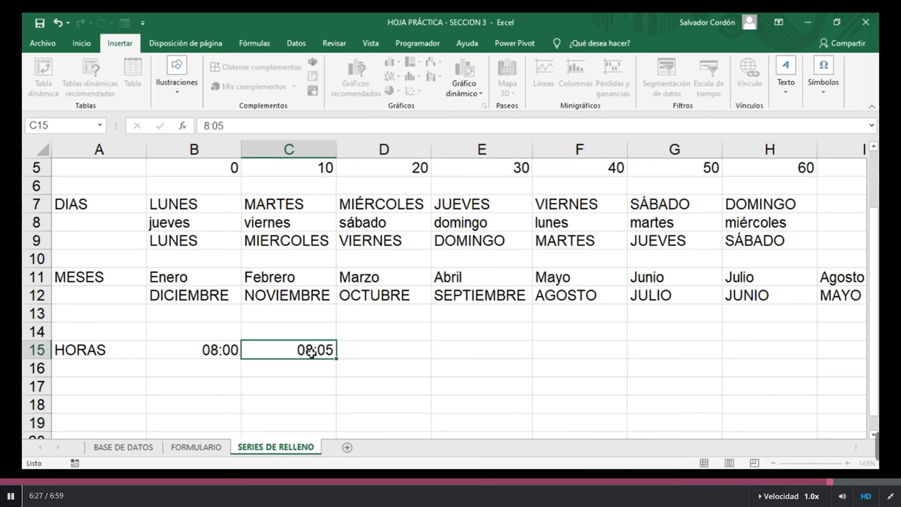
# - Autofill the five-minute time series from B15 and C15 across to G15
pyautogui.press('Down')
pyautogui.moveTo(211, 350); pyautogui.dragTo(711, 360)
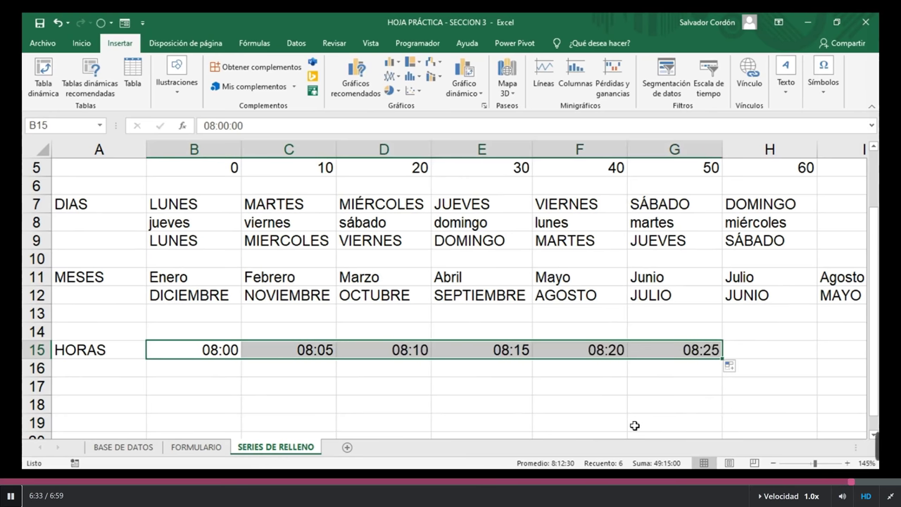
pyautogui.moveTo(289, 350); pyautogui.dragTo(699, 358)
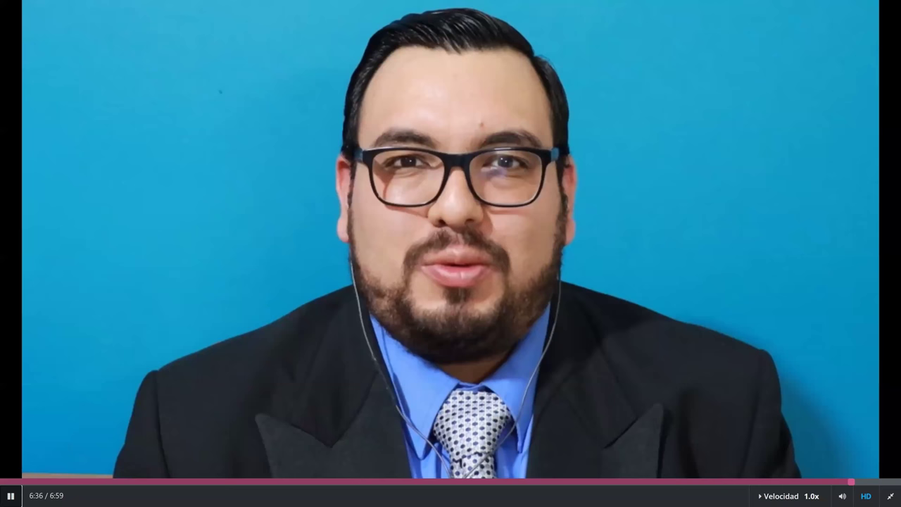
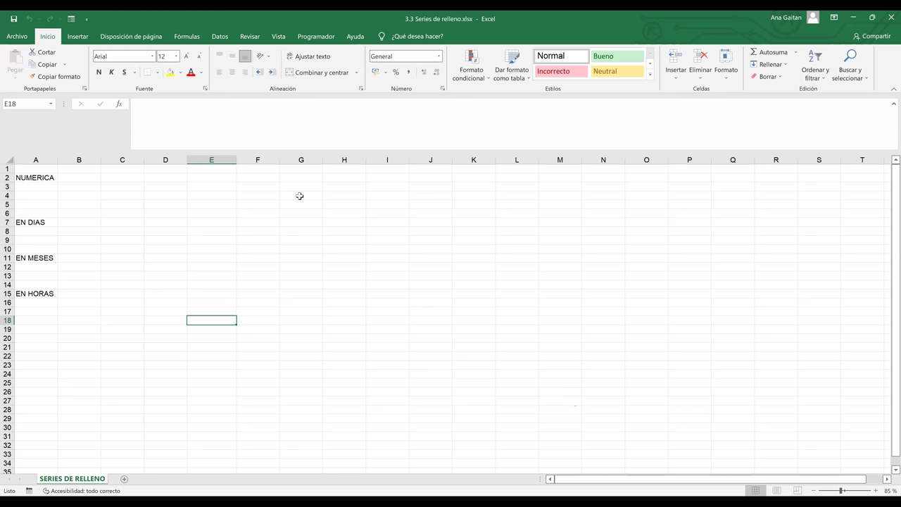
# - Examine the NUMERICA, EN DIAS, EN MESES and EN HORAS labels in column A of the 3.3 Series de relleno workbook
pyautogui.click(294, 259)
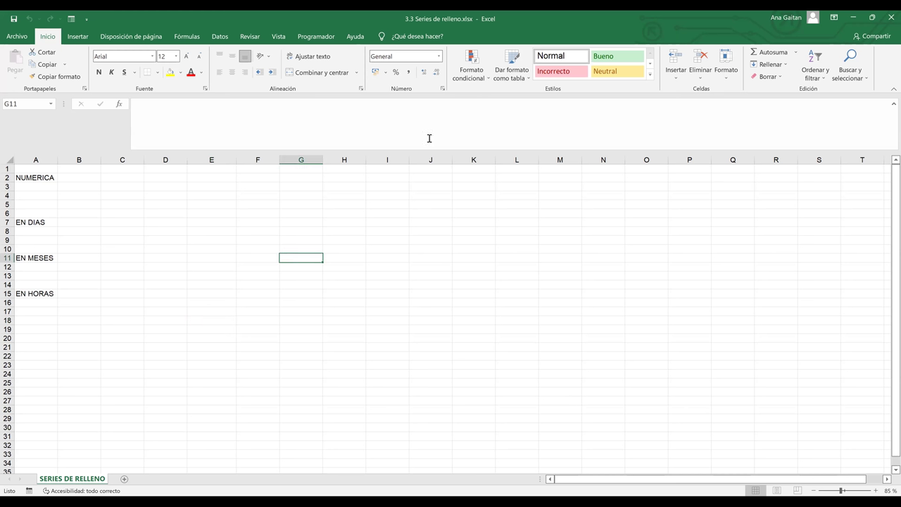
pyautogui.click(195, 382)
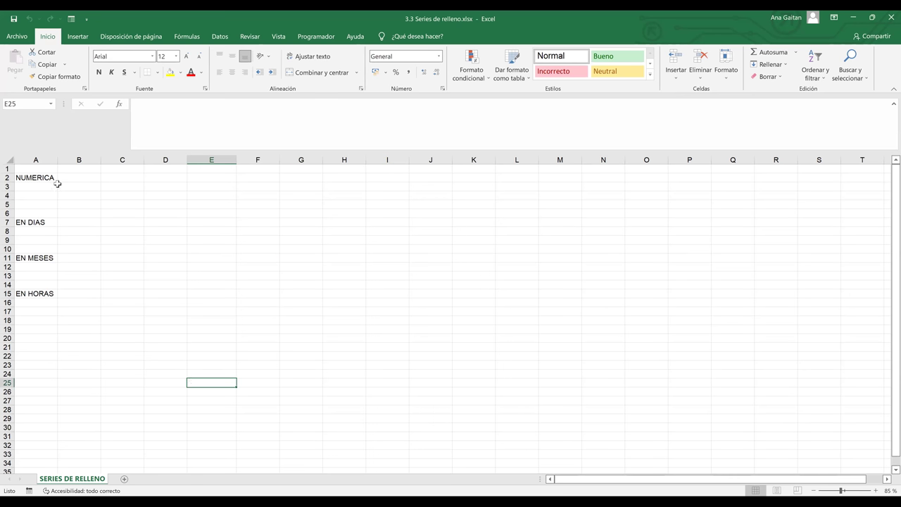
pyautogui.click(21, 179)
pyautogui.click(23, 222)
pyautogui.click(29, 258)
pyautogui.click(33, 295)
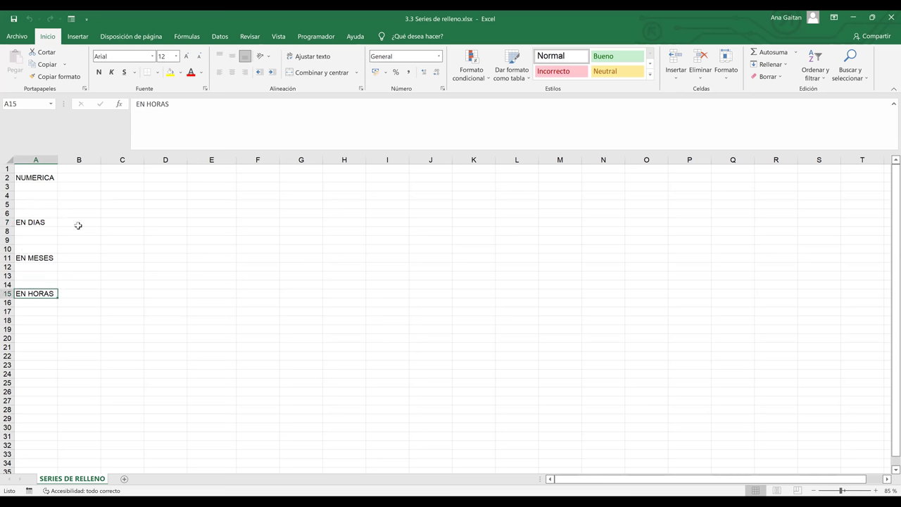
pyautogui.click(75, 178)
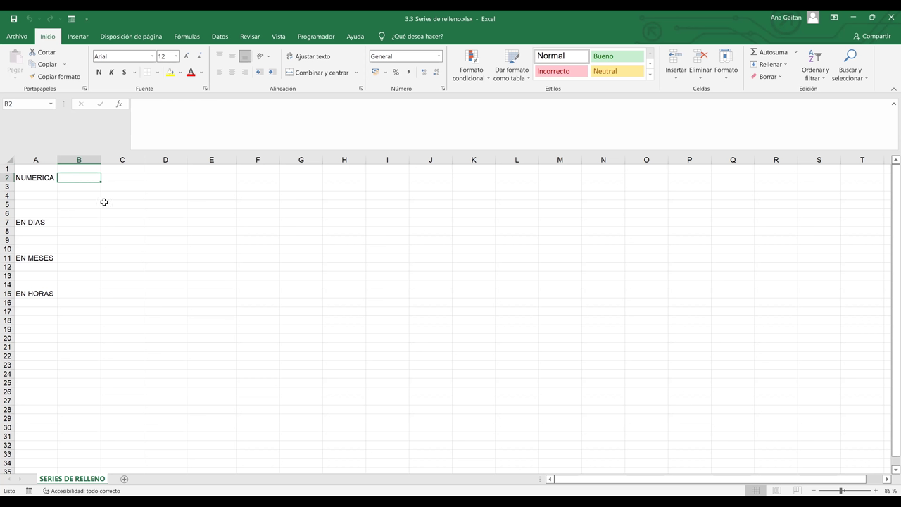
pyautogui.click(105, 202)
# - Enter 1 in B2 and 2 in C2 as the start of the NUMERICA series
pyautogui.click(84, 180)
pyautogui.write('1')
pyautogui.press('Return')
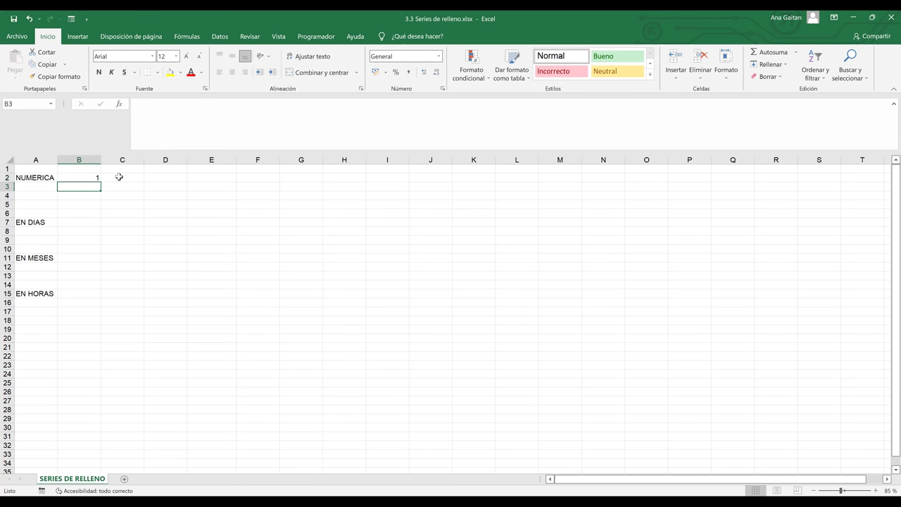
pyautogui.press('Right')
pyautogui.click(119, 176)
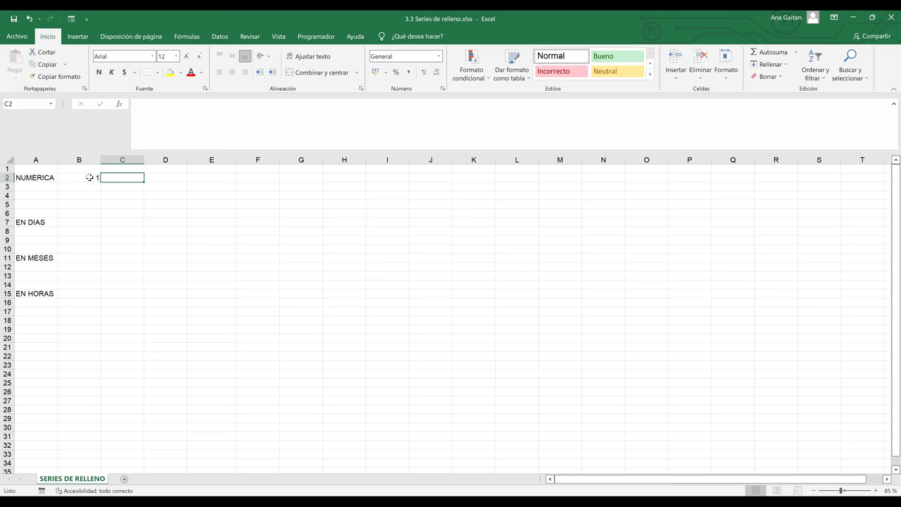
pyautogui.click(90, 176)
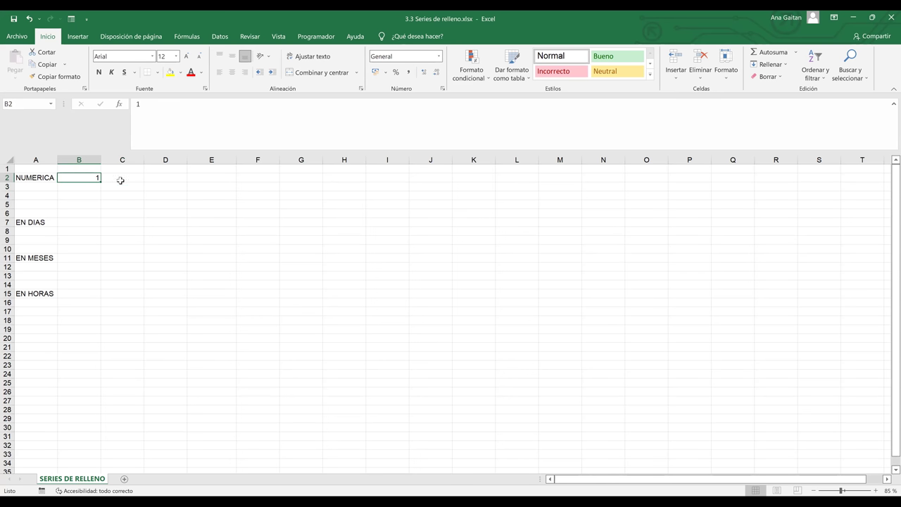
pyautogui.click(120, 179)
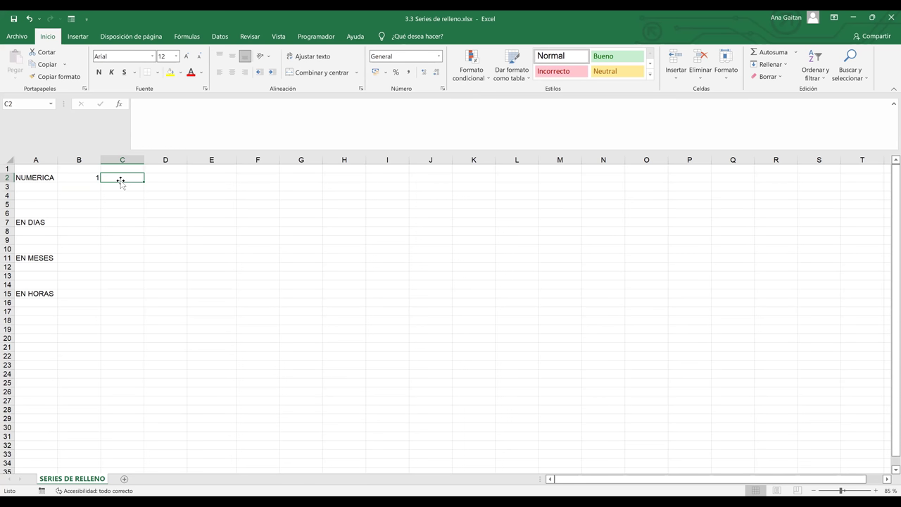
pyautogui.write('2')
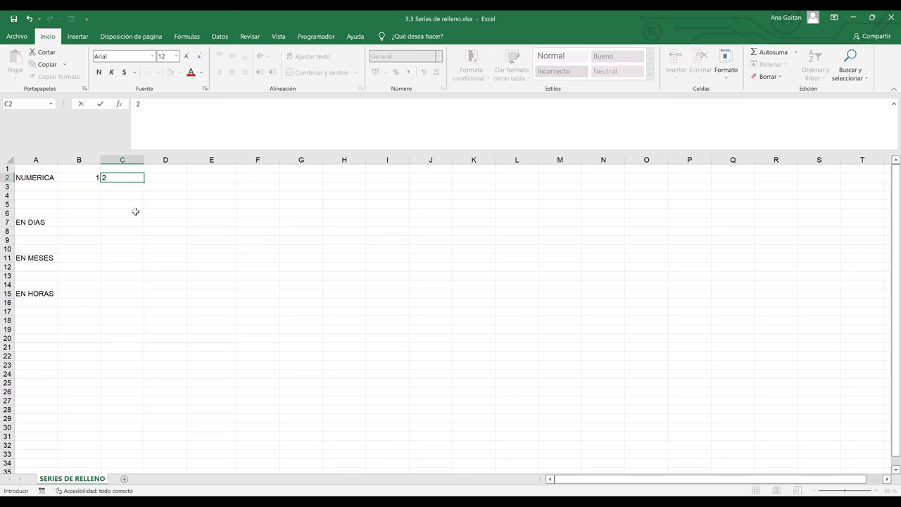
pyautogui.click(135, 211)
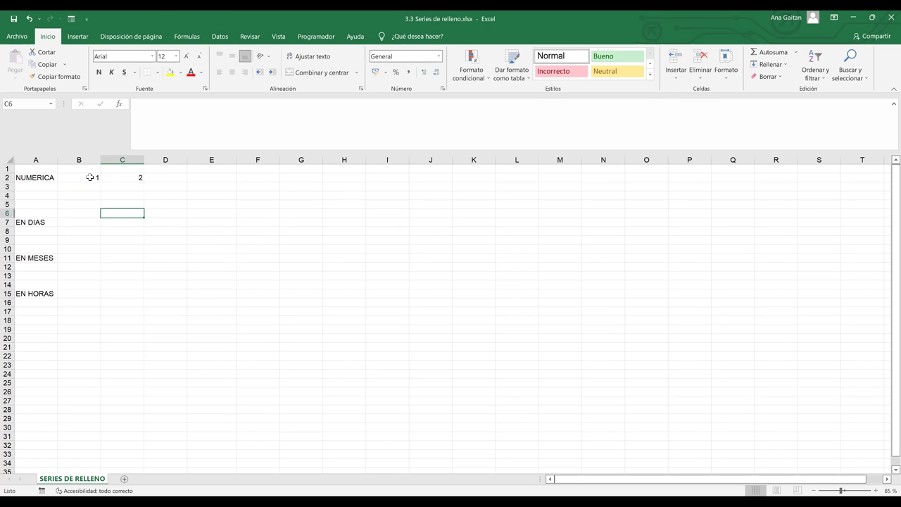
# - Autofill the number series from B2 and C2 across to K2
pyautogui.click(94, 177)
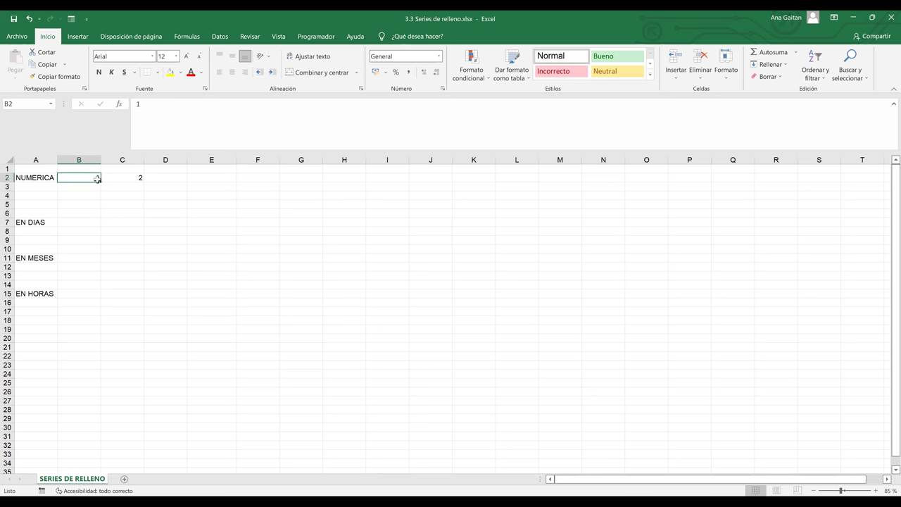
pyautogui.click(120, 178)
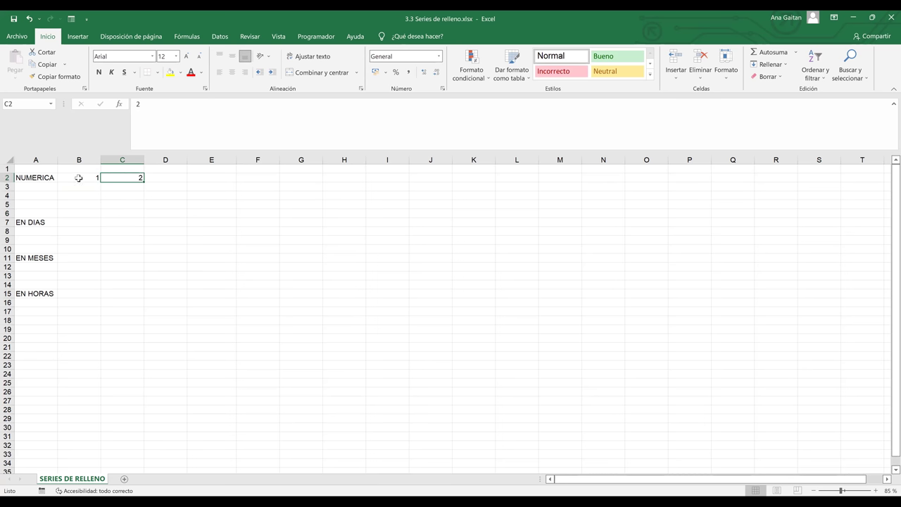
pyautogui.click(79, 178)
pyautogui.moveTo(79, 178); pyautogui.dragTo(121, 178)
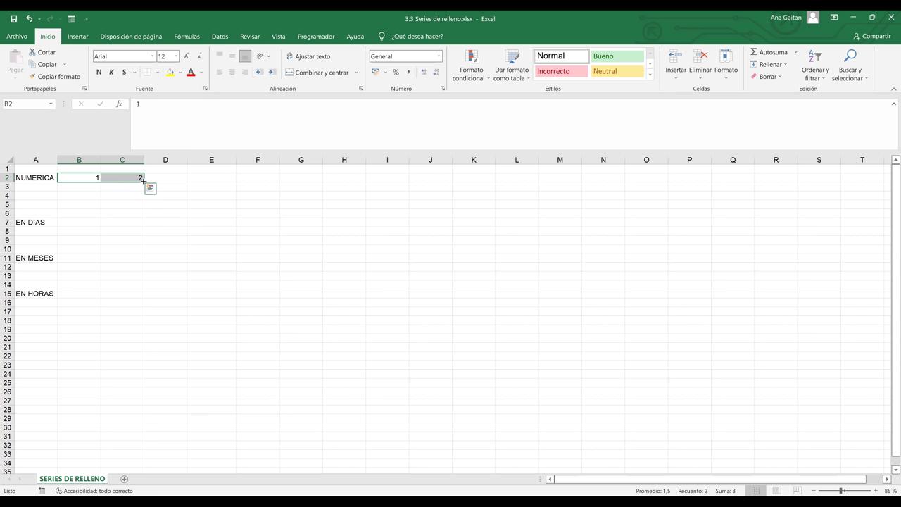
pyautogui.moveTo(143, 181); pyautogui.dragTo(495, 174)
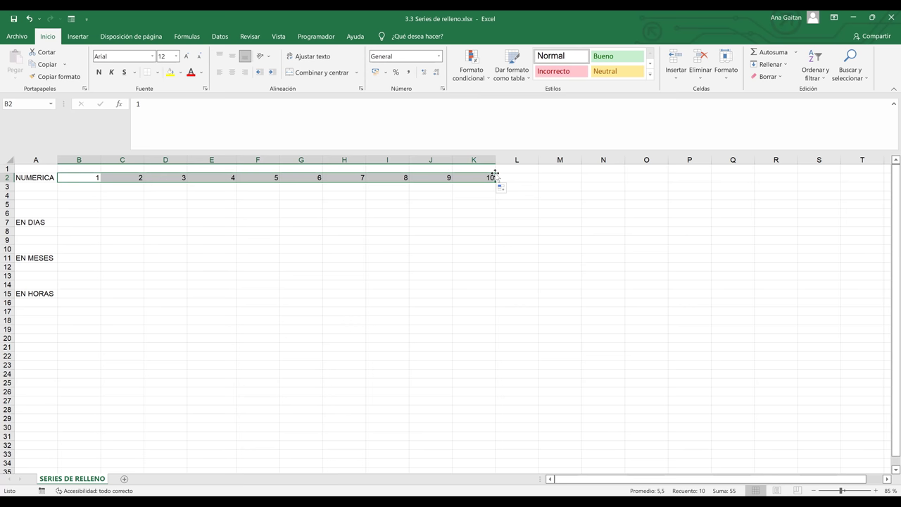
# - Enter the numbers 1 to 8 manually in B3:I3, 6 in J3 and 54 in K3
pyautogui.click(75, 186)
pyautogui.write('1')
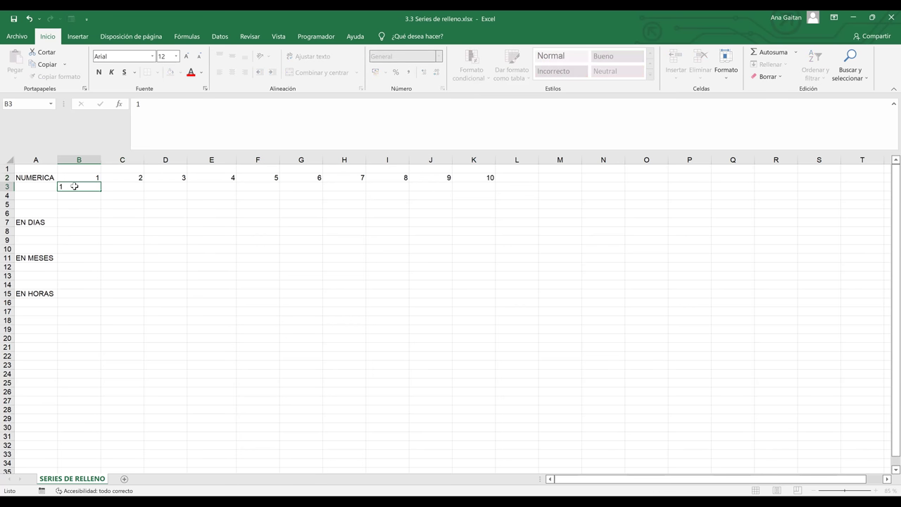
pyautogui.press('Tab')
pyautogui.write('2')
pyautogui.press('Tab')
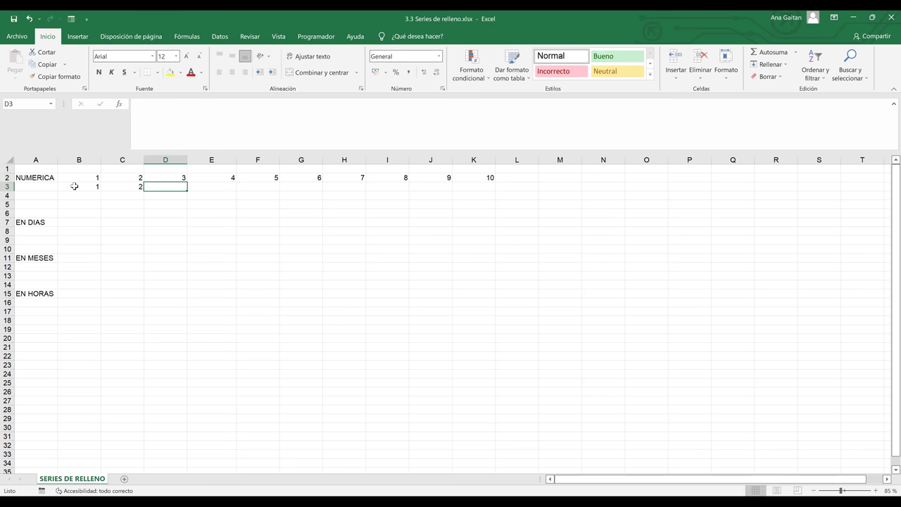
pyautogui.write('3\t4\t5\t6\t7\t')
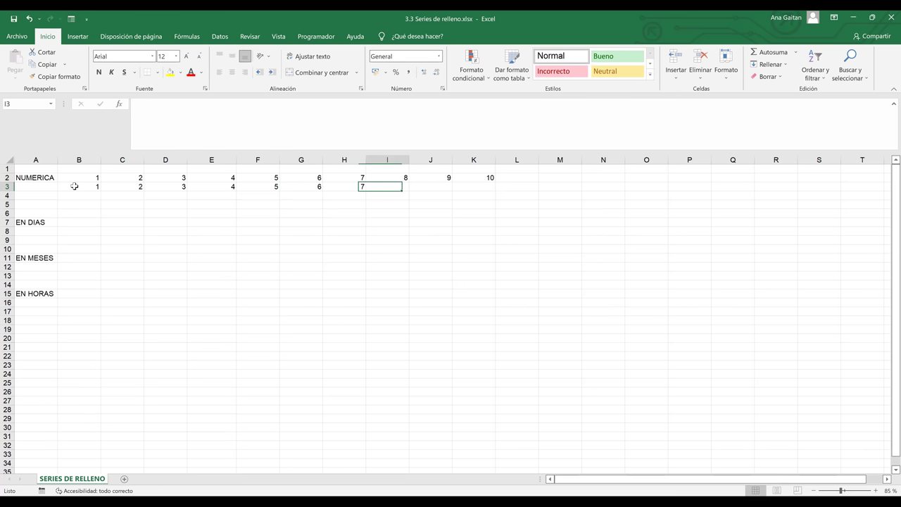
pyautogui.write('8\t6\t5')
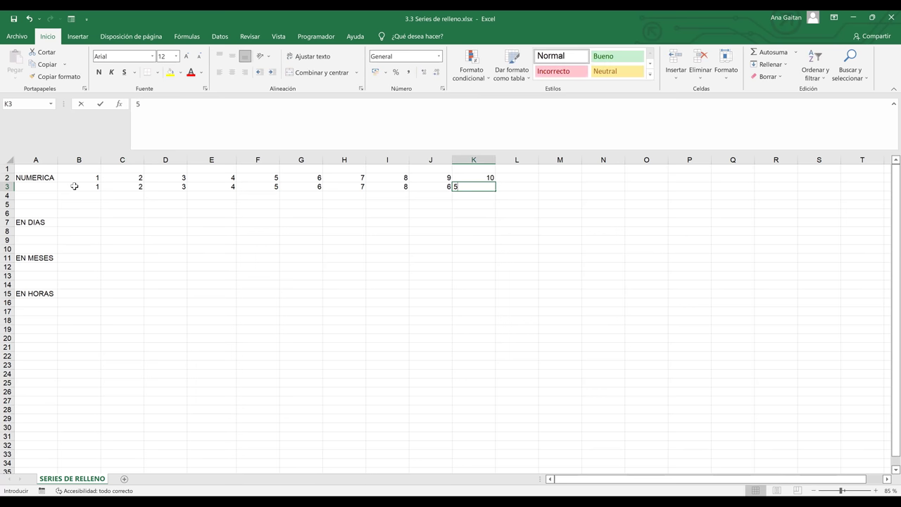
pyautogui.write('4')
# - Correct the end of the manual series in row 3, entering 9 in J3 and 10 in K3
pyautogui.press('Left')
pyautogui.press('Left')
pyautogui.press('Left')
pyautogui.press('Left')
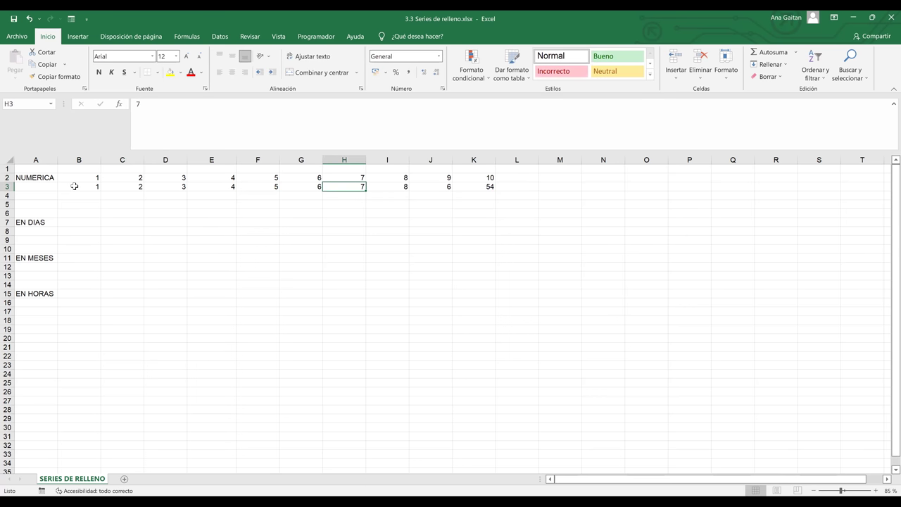
pyautogui.press('Right')
pyautogui.press('Left')
pyautogui.press('Left')
pyautogui.press('Left')
pyautogui.press('Left')
pyautogui.press('Left')
pyautogui.press('Left')
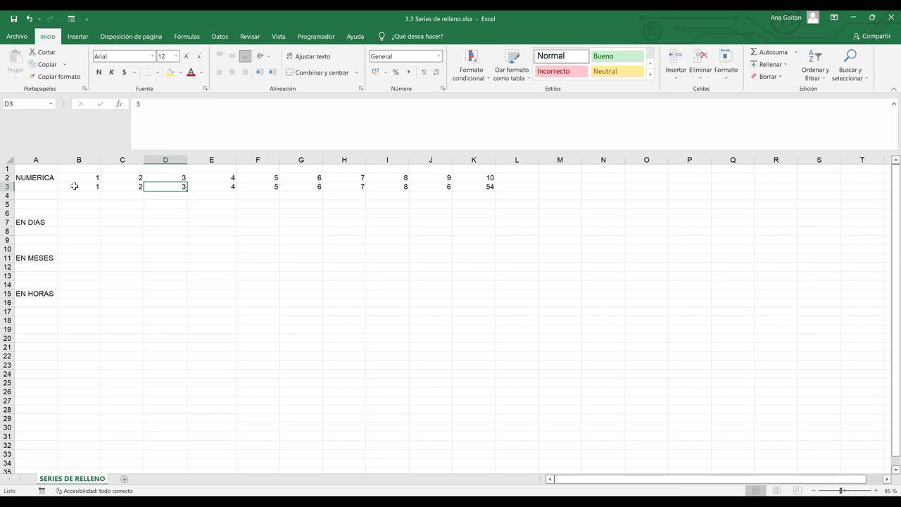
pyautogui.press('Right')
pyautogui.press('Right')
pyautogui.press('Right')
pyautogui.press('Right')
pyautogui.press('Right')
pyautogui.press('Right')
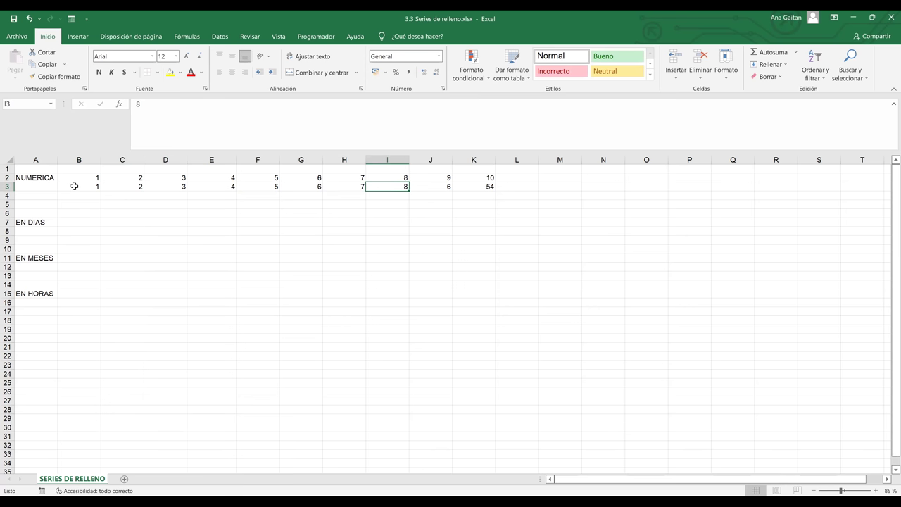
pyautogui.press('Right')
pyautogui.write('9')
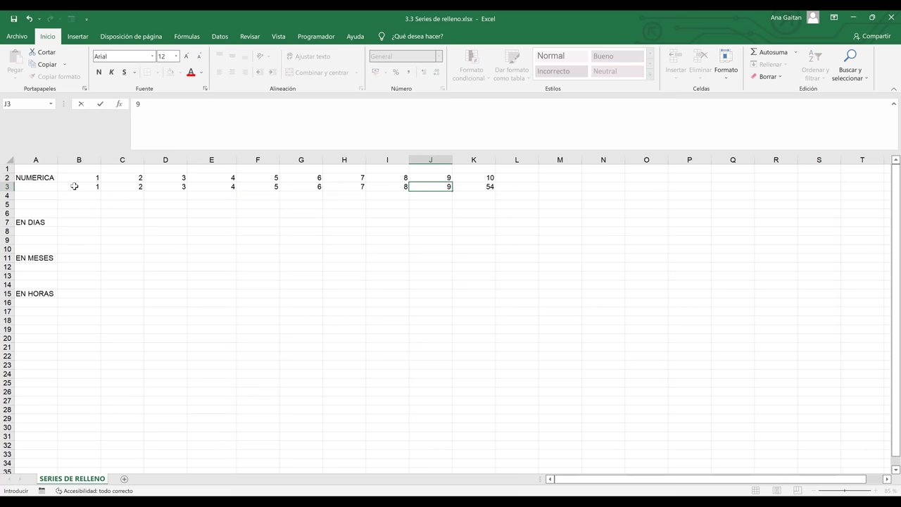
pyautogui.press('Right')
pyautogui.write('10')
pyautogui.press('Right')
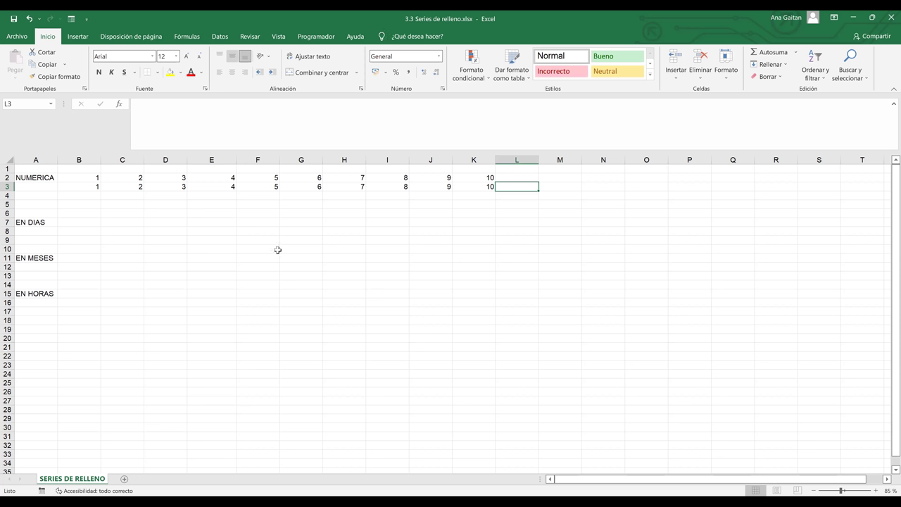
# - Enter 1, 2 and 3 down E11:E13 and 2 and 3 down F11:F12
pyautogui.click(221, 261)
pyautogui.write('1')
pyautogui.press('Return')
pyautogui.write('2')
pyautogui.press('Return')
pyautogui.write('3')
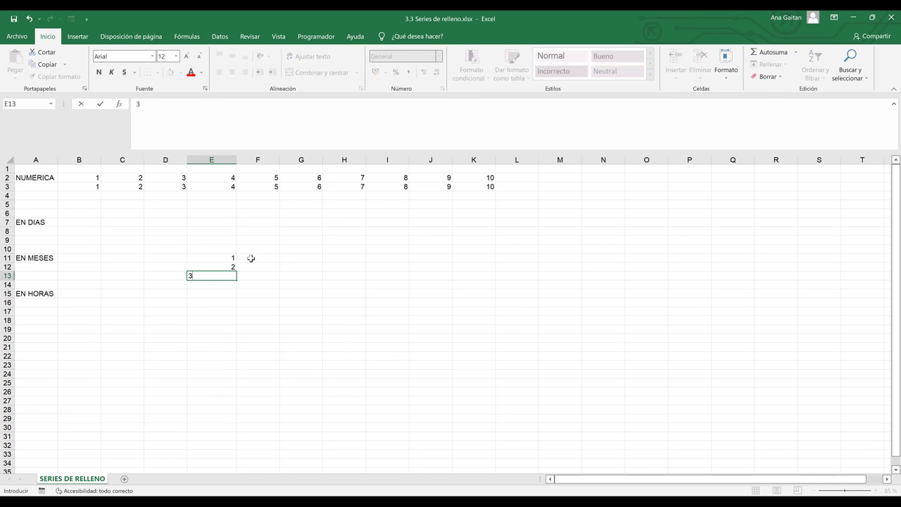
pyautogui.click(251, 258)
pyautogui.write('2')
pyautogui.press('Return')
pyautogui.write('3')
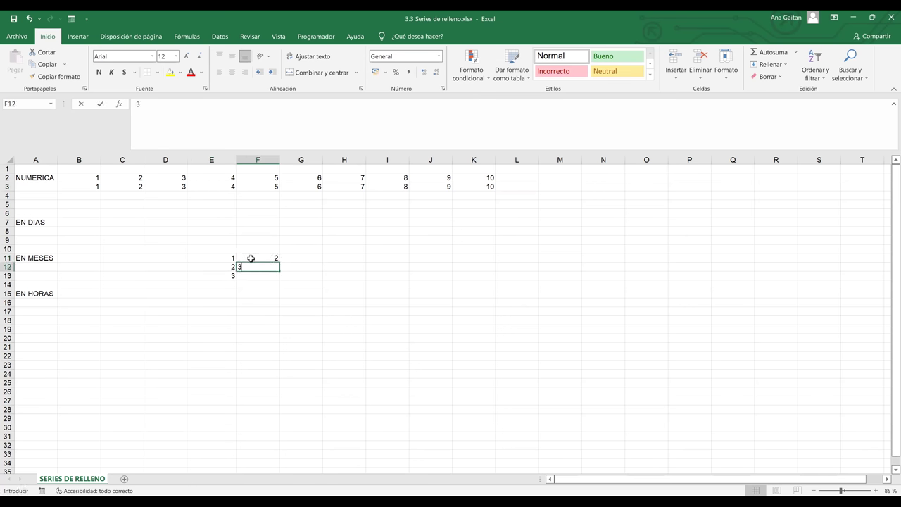
# - Continue the numbers along row 11 with 3, 4, 5 and 6 in G11:J11
pyautogui.click(250, 259)
pyautogui.press('Right')
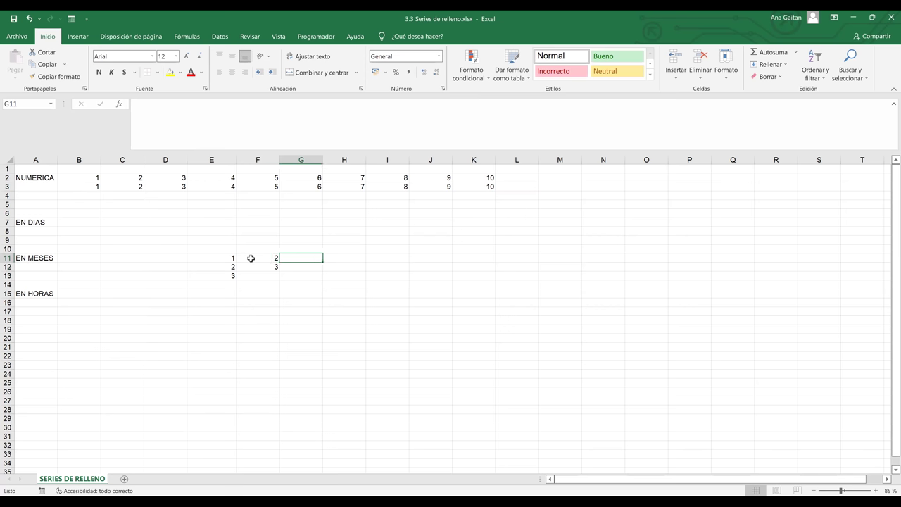
pyautogui.write('3')
pyautogui.press('Right')
pyautogui.write('4')
pyautogui.press('Right')
pyautogui.write('5')
pyautogui.press('Right')
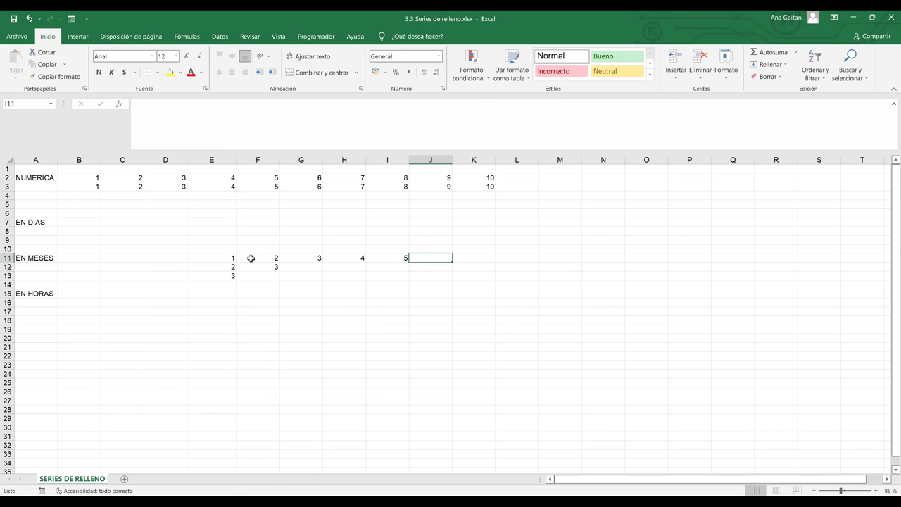
pyautogui.write('6')
pyautogui.hotkey('ctrl', 'Return')
# - Clear the trial numbers from row 11, emptying cells E11 through J11
pyautogui.press('BackSpace')
pyautogui.press('Left')
pyautogui.press('BackSpace')
pyautogui.press('Left')
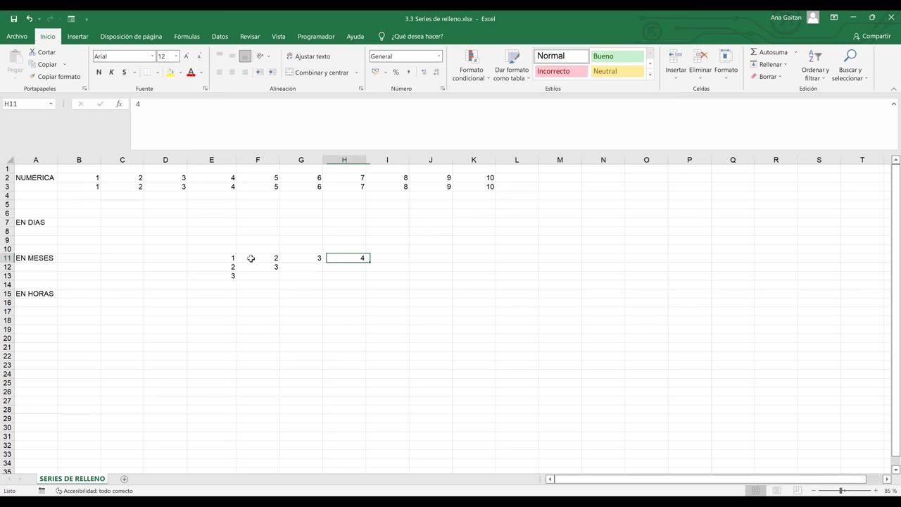
pyautogui.press('BackSpace')
pyautogui.press('Left')
pyautogui.press('BackSpace')
pyautogui.press('Left')
pyautogui.press('BackSpace')
pyautogui.press('Left')
pyautogui.press('BackSpace')
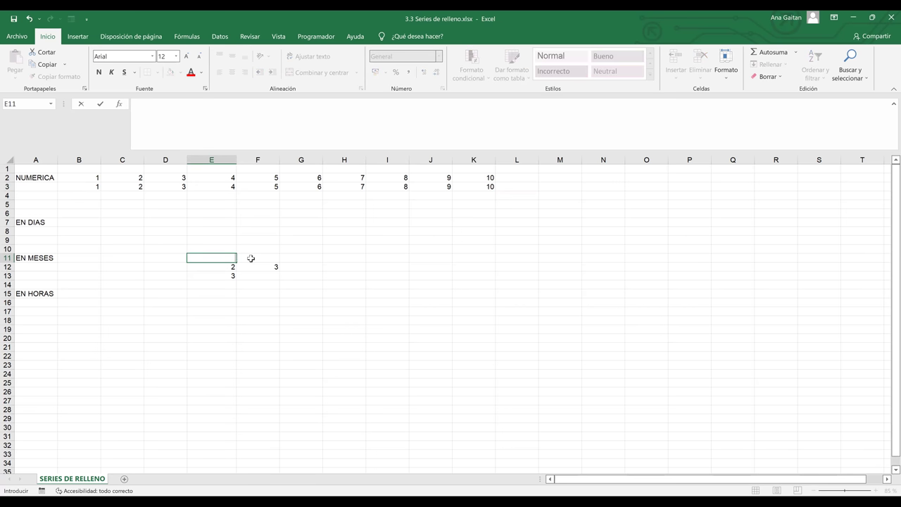
# - Clear the remaining trial numbers from E12, E13 and F12 below the EN MESES row
pyautogui.press('Down')
pyautogui.press('BackSpace')
pyautogui.press('Down')
pyautogui.press('BackSpace')
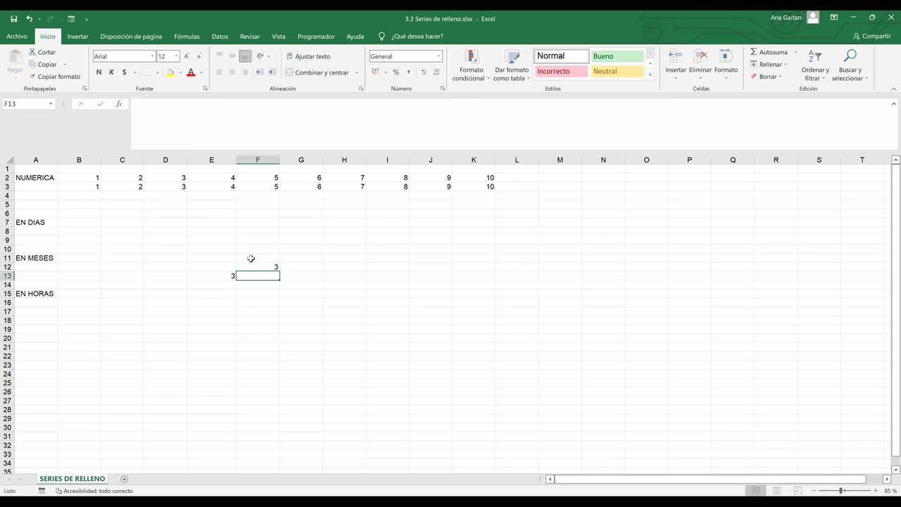
pyautogui.press('Right')
pyautogui.press('Up')
pyautogui.press('BackSpace')
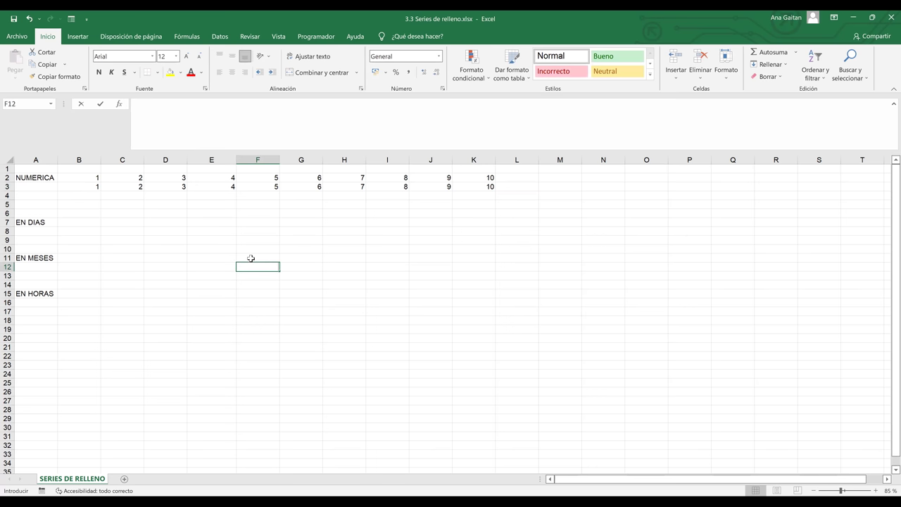
pyautogui.click(555, 236)
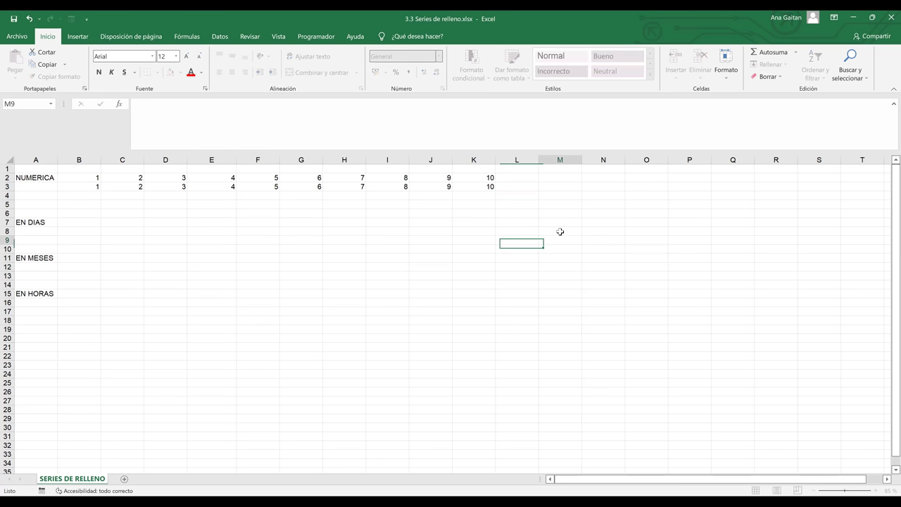
pyautogui.click(570, 194)
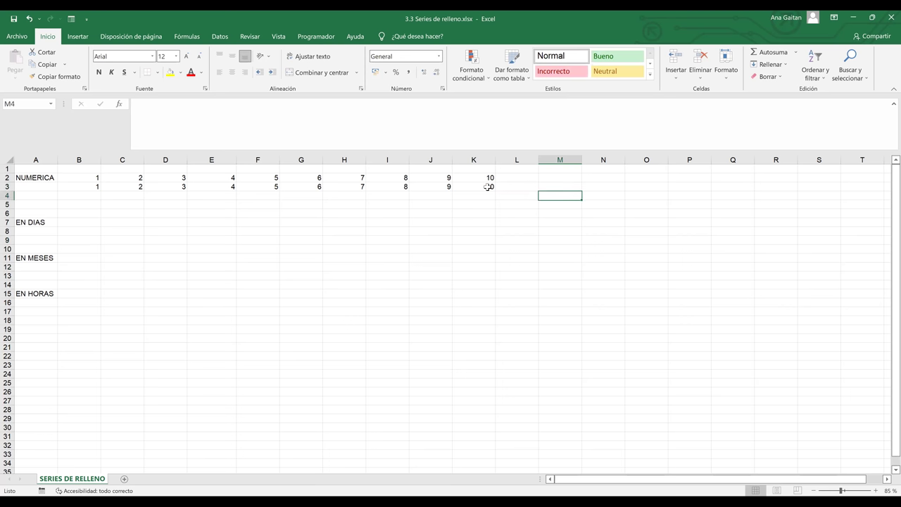
pyautogui.click(73, 187)
pyautogui.click(5, 186)
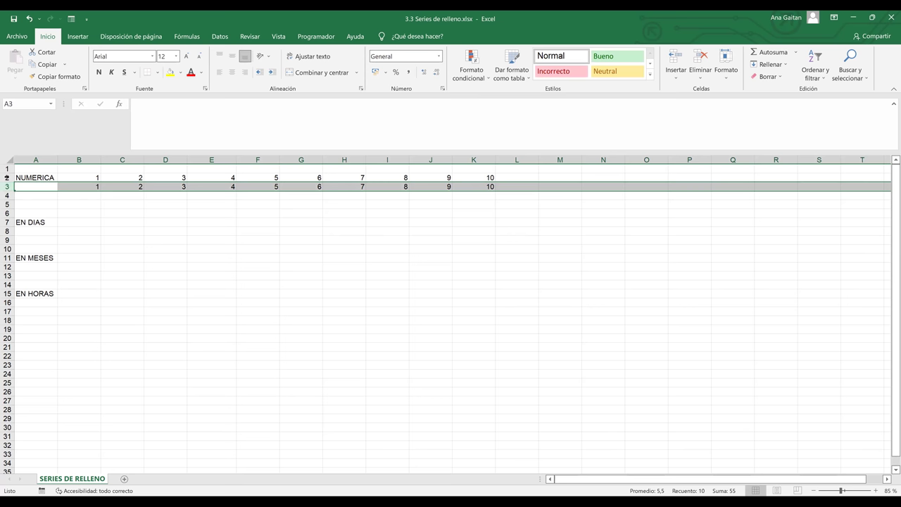
pyautogui.click(7, 178)
pyautogui.moveTo(74, 177); pyautogui.dragTo(129, 179)
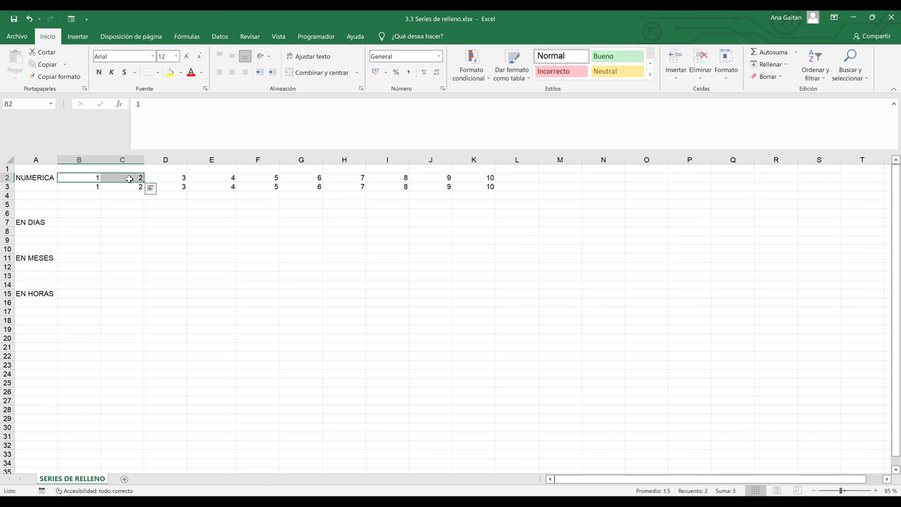
pyautogui.click(129, 195)
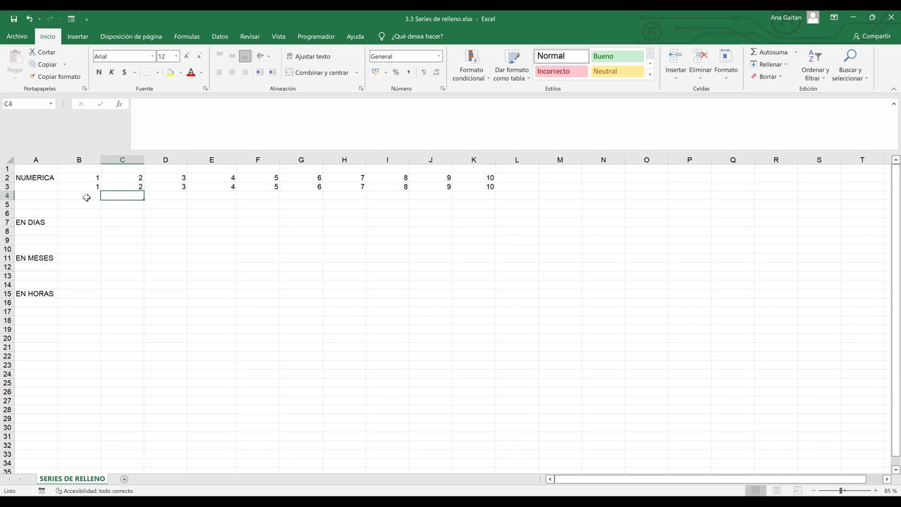
# - Enter 1 in B4 and autofill it across to K4 as a series with the Serie de relleno option
pyautogui.click(86, 197)
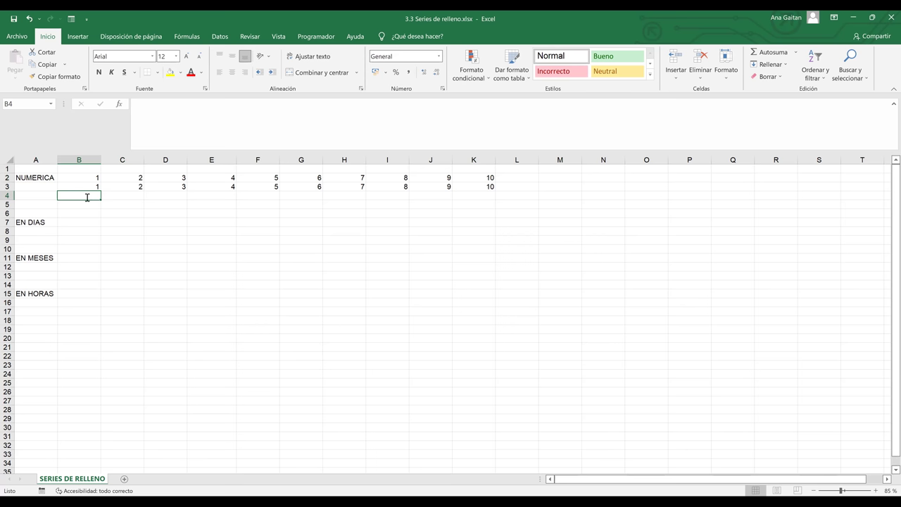
pyautogui.write('1')
pyautogui.click(132, 200)
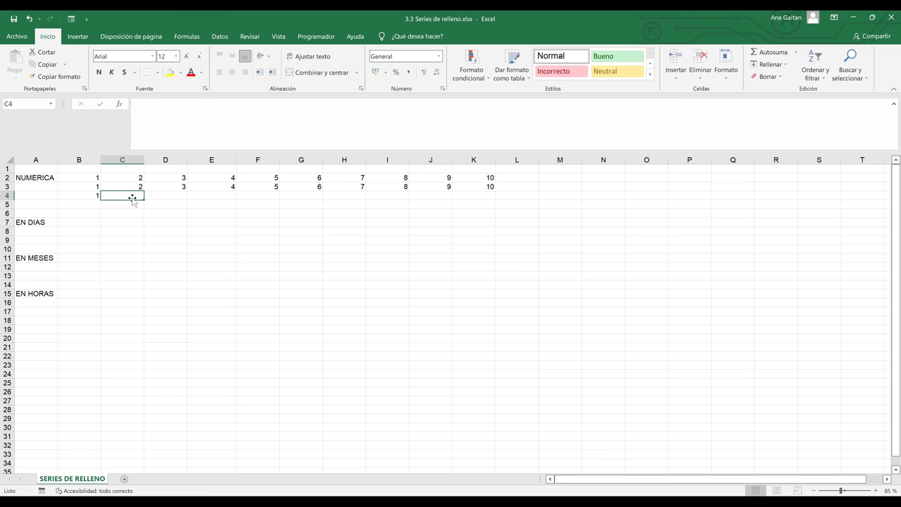
pyautogui.click(82, 194)
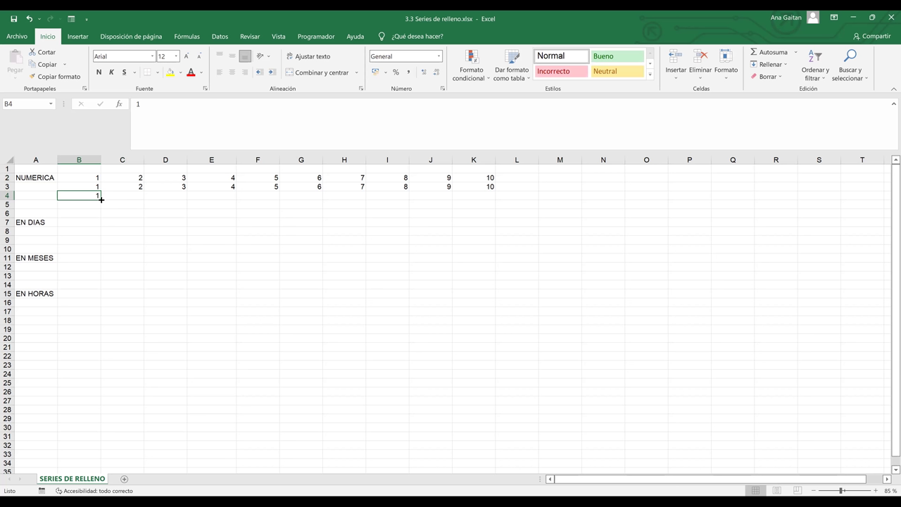
pyautogui.moveTo(102, 200); pyautogui.dragTo(489, 188)
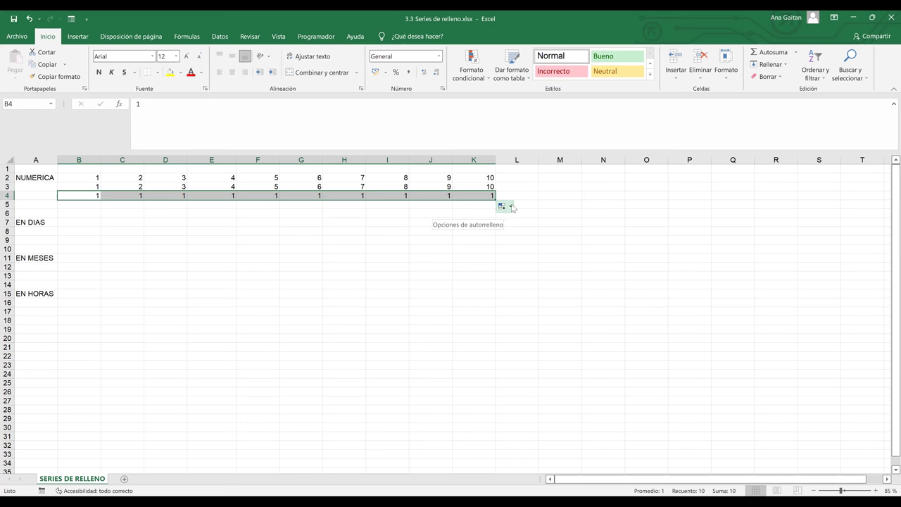
pyautogui.click(469, 226)
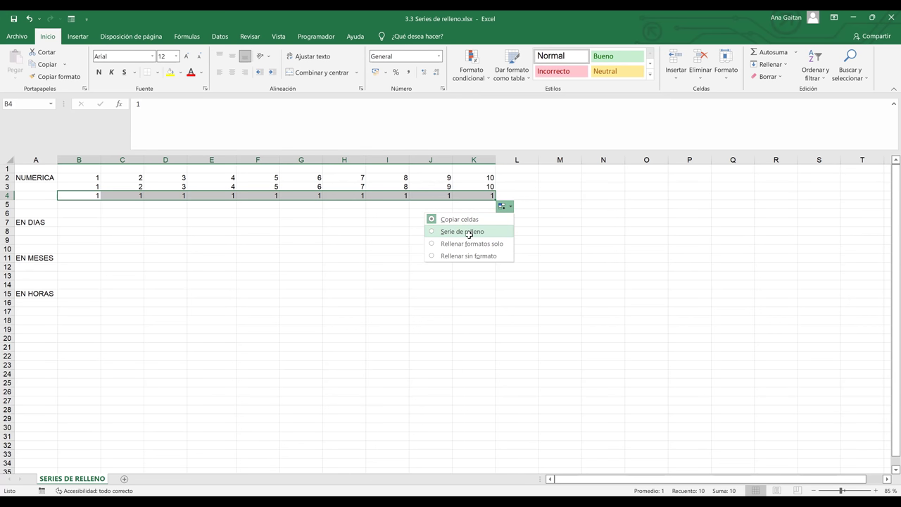
pyautogui.click(470, 238)
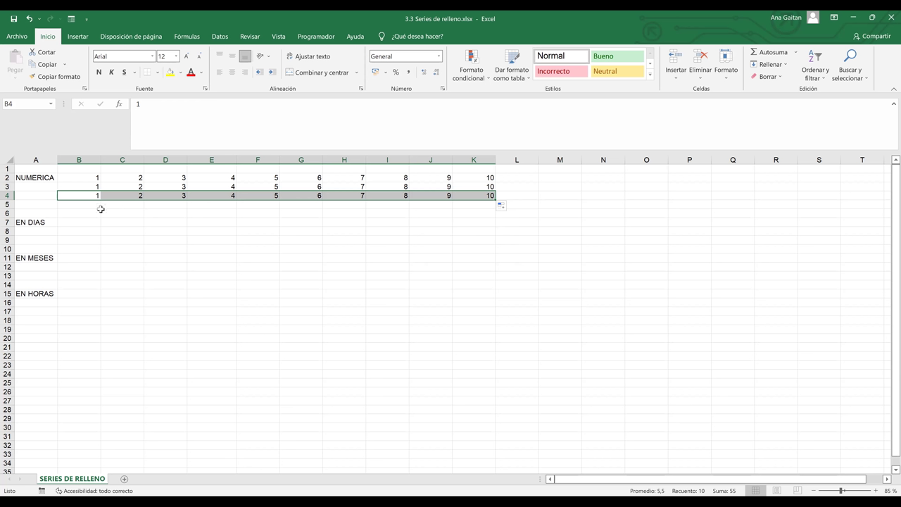
pyautogui.click(98, 220)
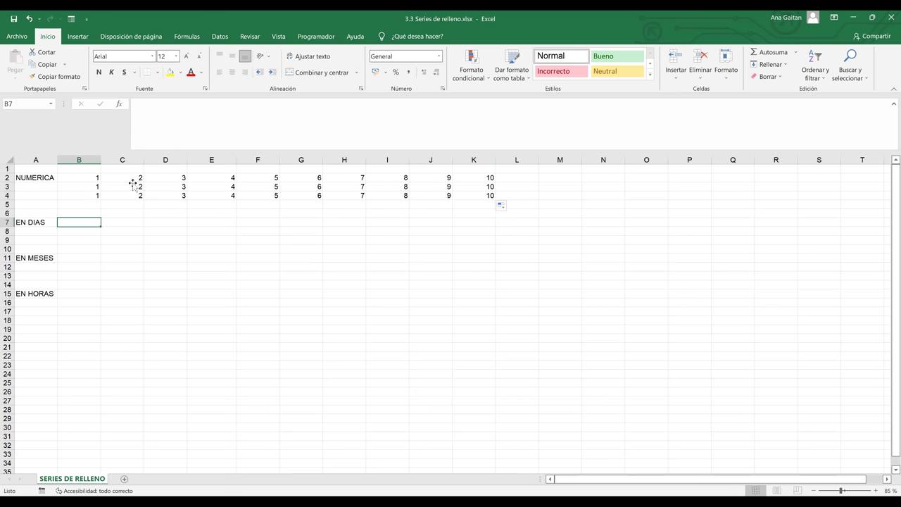
pyautogui.click(134, 188)
pyautogui.click(98, 185)
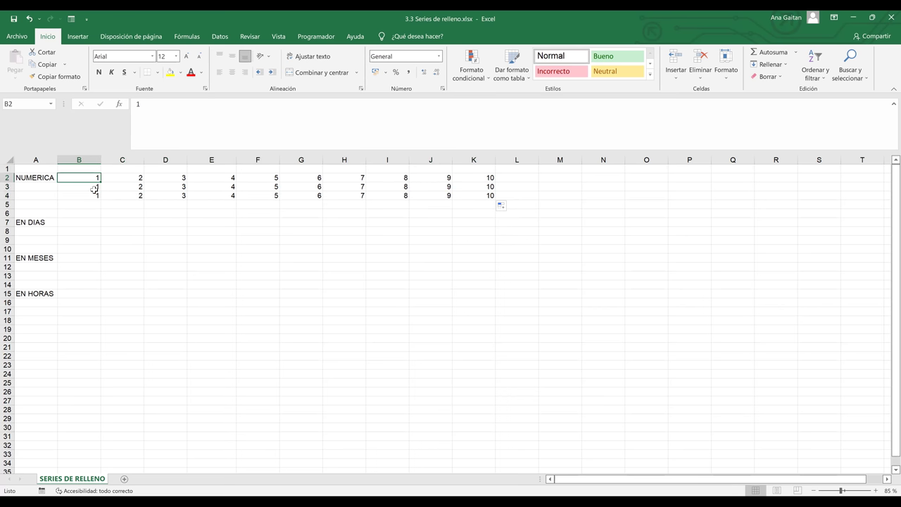
pyautogui.click(92, 203)
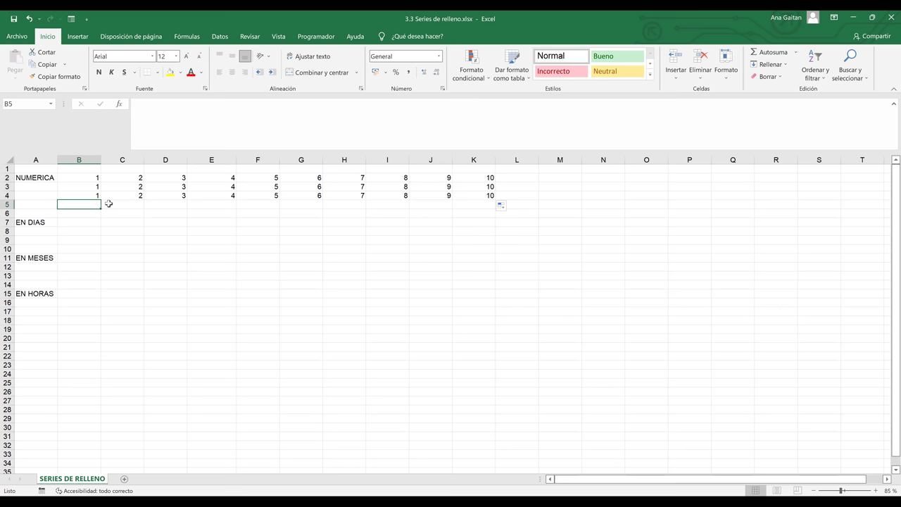
pyautogui.click(117, 196)
pyautogui.moveTo(95, 178); pyautogui.dragTo(491, 187)
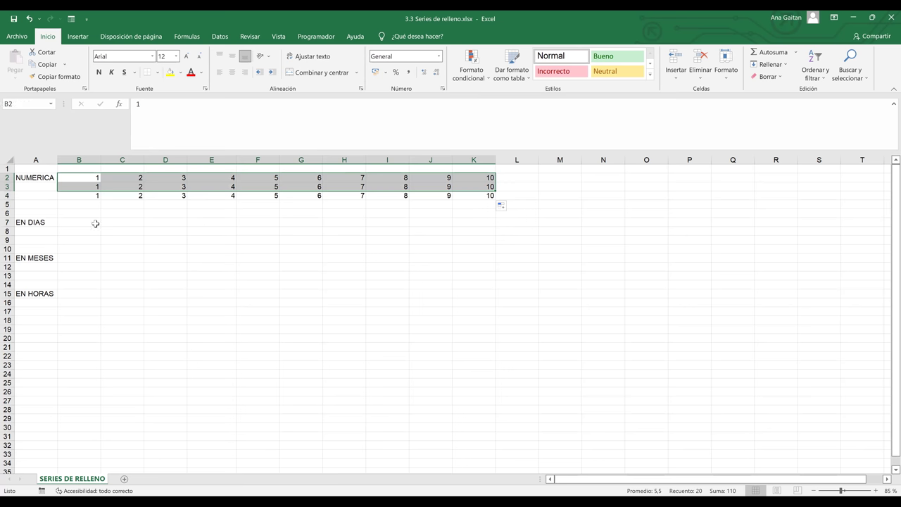
# - Enter Lunes in B7 of the EN DIAS row and autofill the weekdays across to K7
pyautogui.click(90, 224)
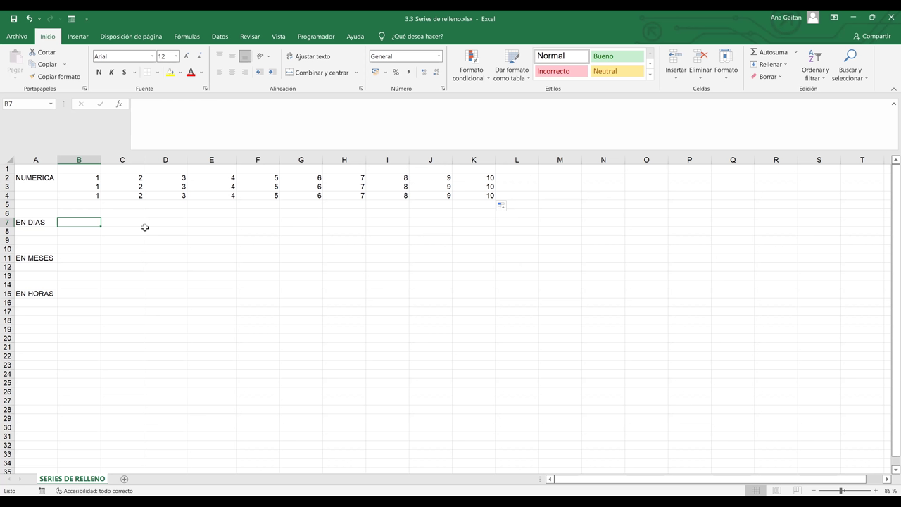
pyautogui.write('L')
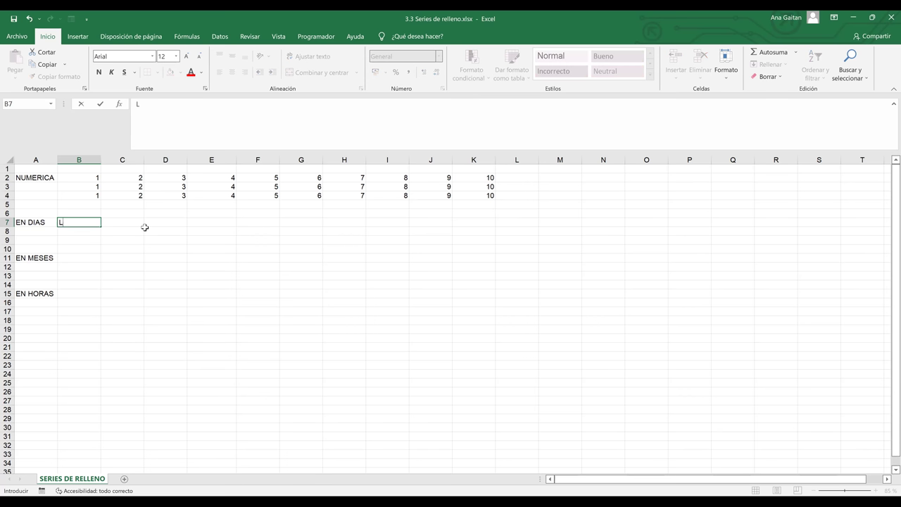
pyautogui.write('unes')
pyautogui.click(125, 229)
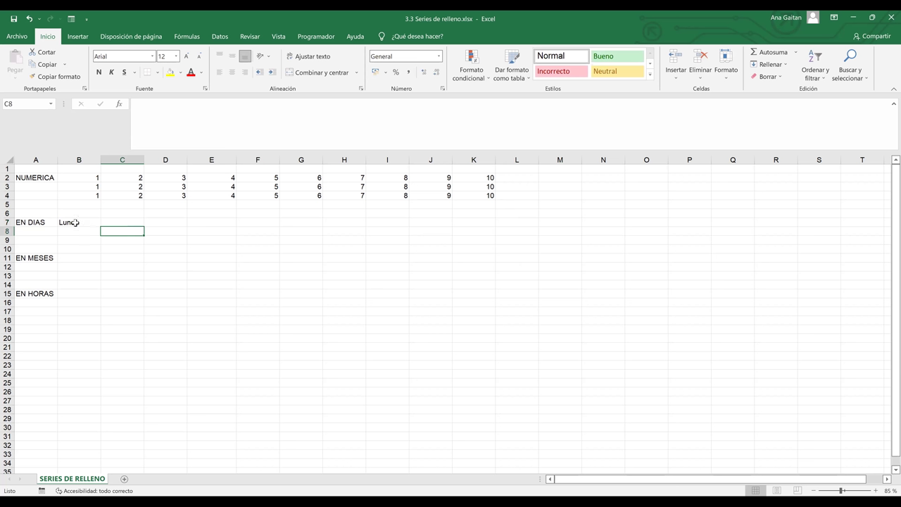
pyautogui.click(76, 223)
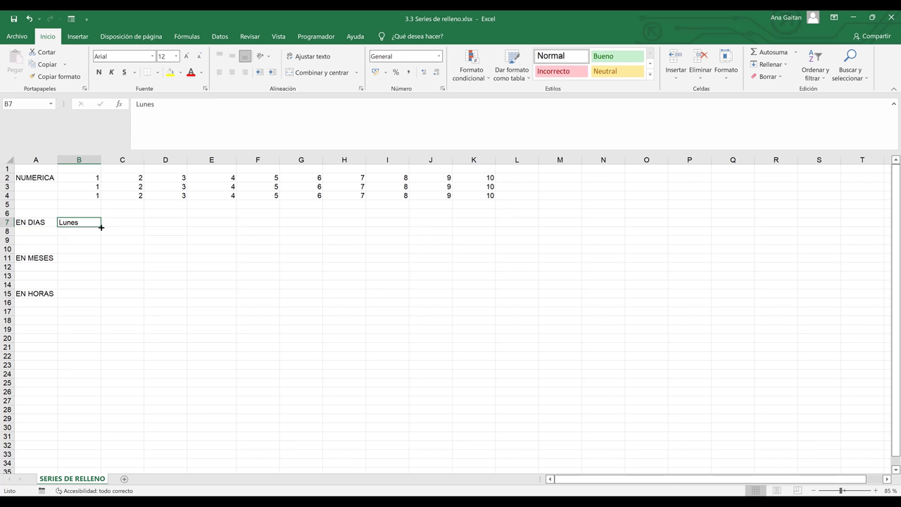
pyautogui.moveTo(101, 226); pyautogui.dragTo(501, 226)
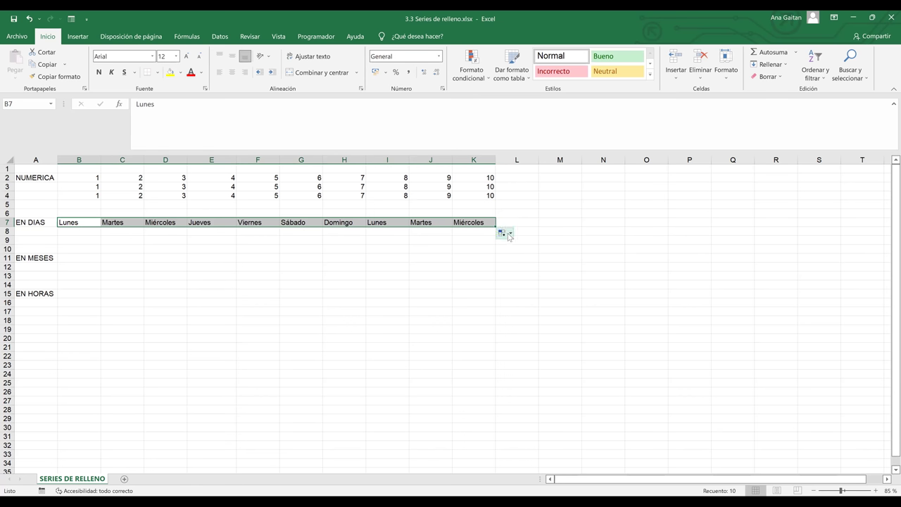
# - Switch the autofill of B7:K7 to Copiar celdas and return it to Serie de relleno
pyautogui.click(510, 235)
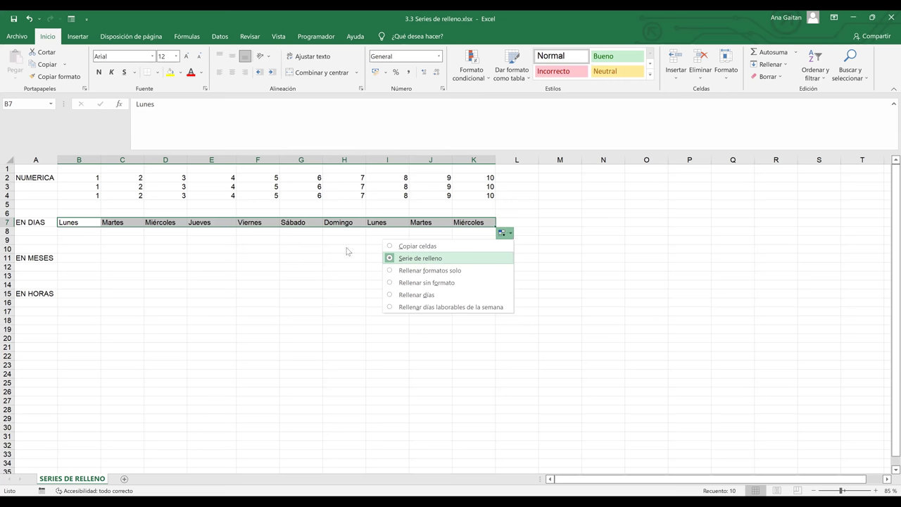
pyautogui.click(416, 246)
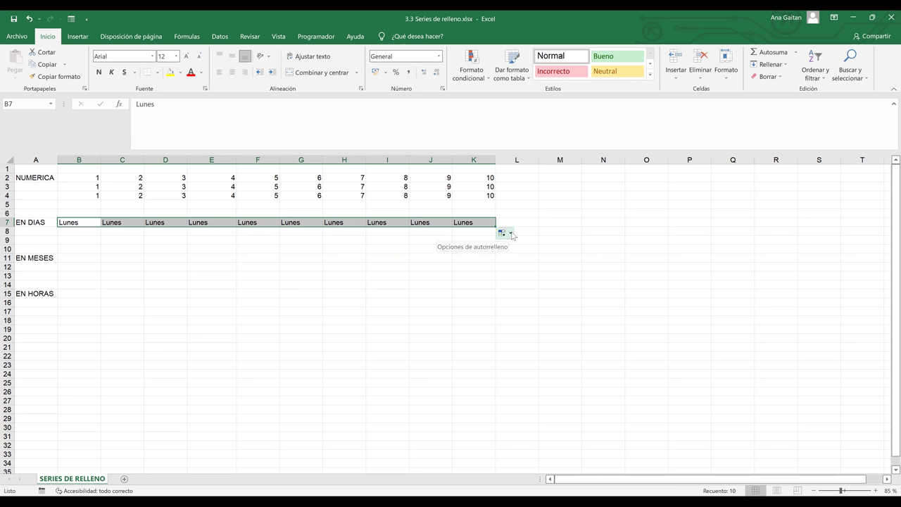
pyautogui.click(512, 234)
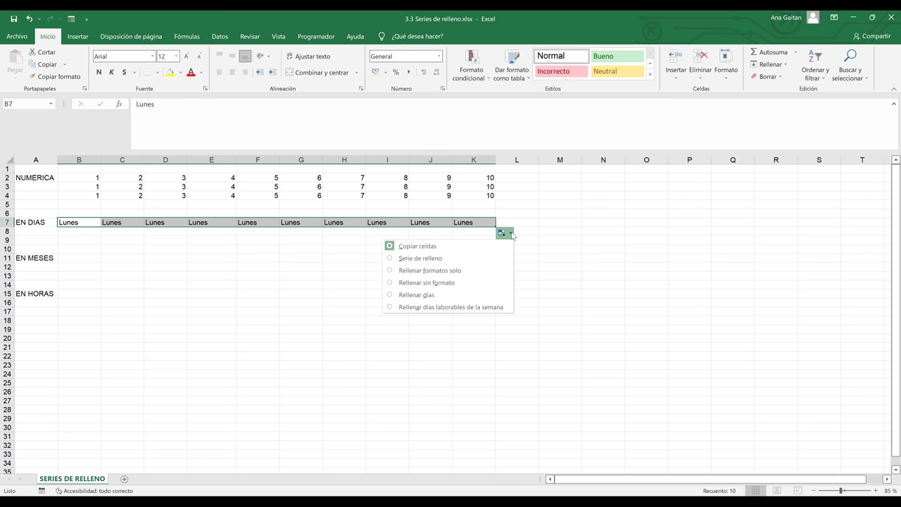
pyautogui.click(442, 261)
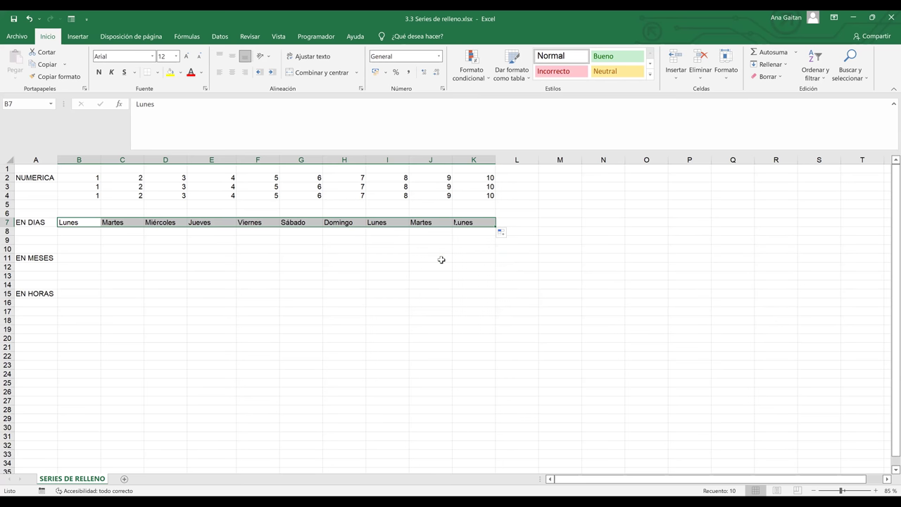
# - Enter Viernes in B8 and autofill the weekdays across to K8
pyautogui.click(71, 230)
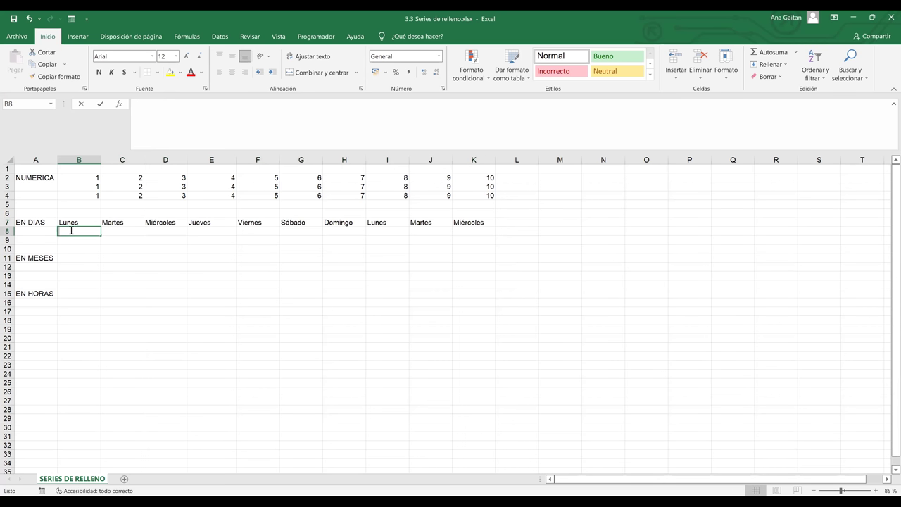
pyautogui.write('Viernes')
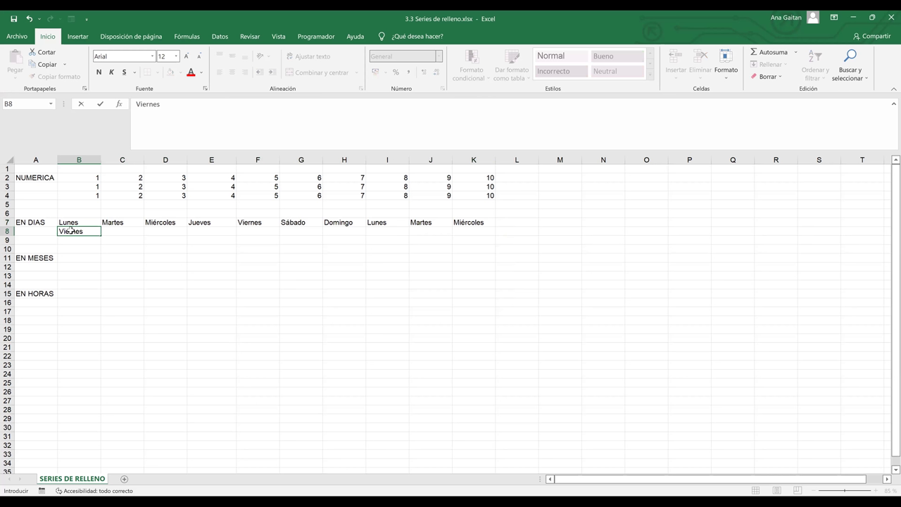
pyautogui.hotkey('ctrl', 'Return')
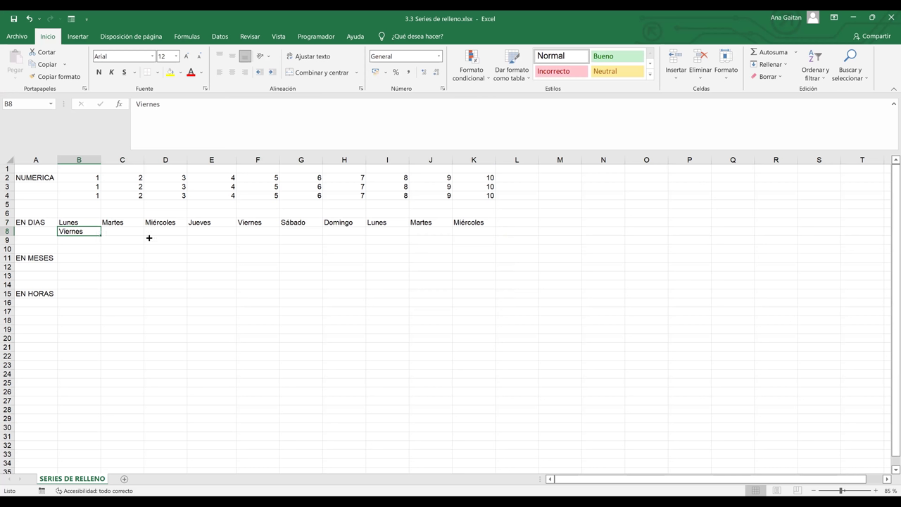
pyautogui.moveTo(101, 233); pyautogui.dragTo(476, 273)
pyautogui.click(476, 273)
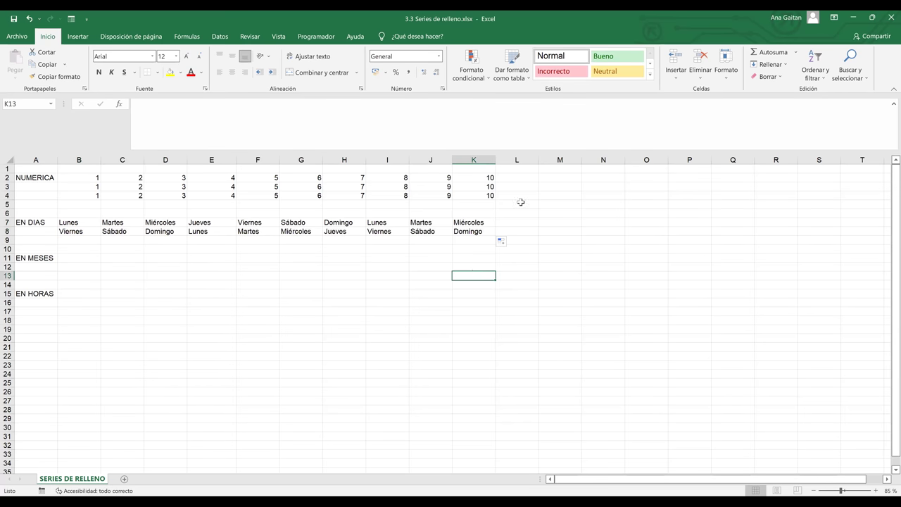
# - Enter LUNES in L8 and autofill the uppercase weekdays across to P8
pyautogui.click(512, 240)
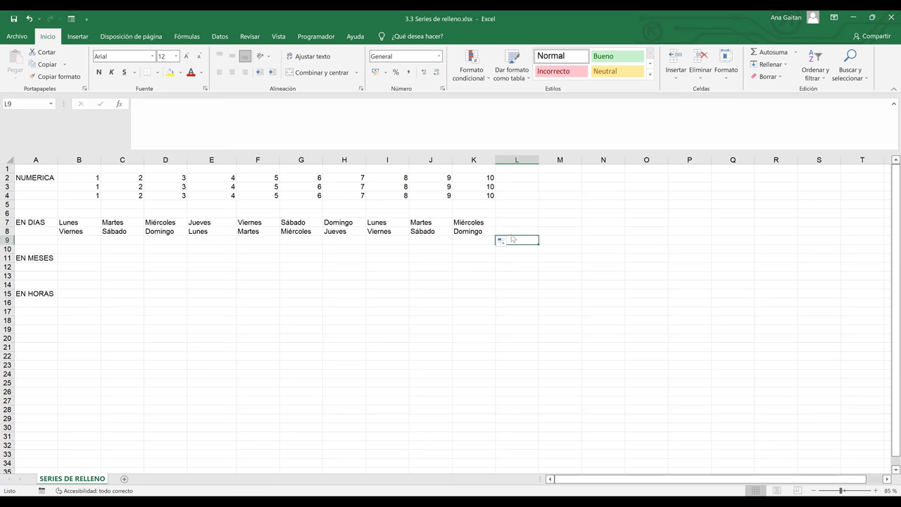
pyautogui.click(512, 230)
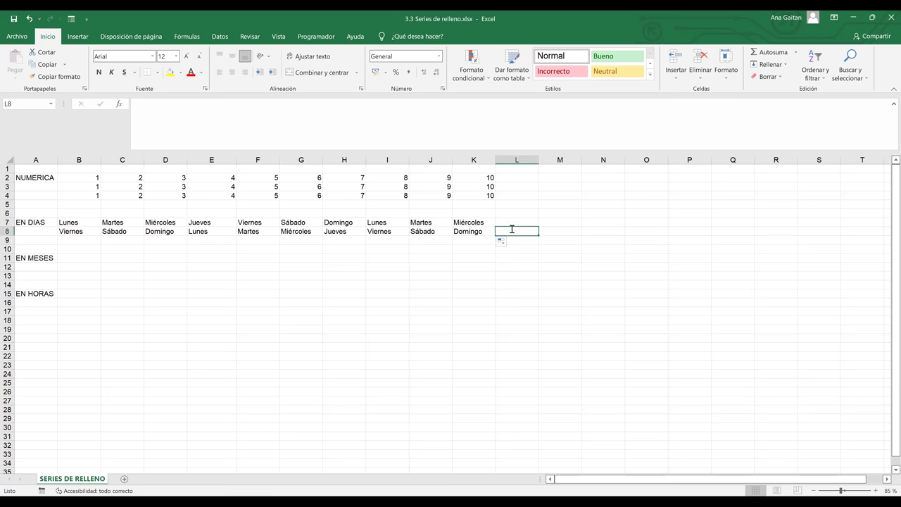
pyautogui.write('LU')
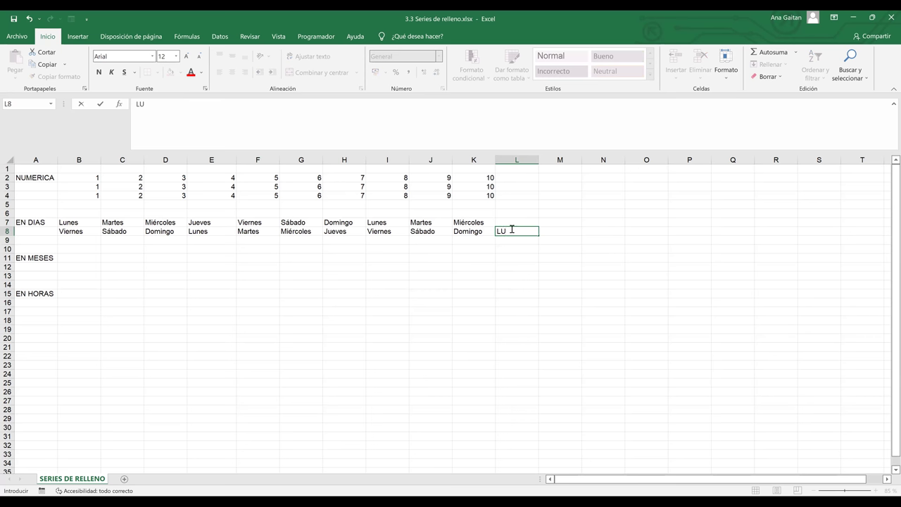
pyautogui.write('NES')
pyautogui.click(543, 239)
pyautogui.click(538, 233)
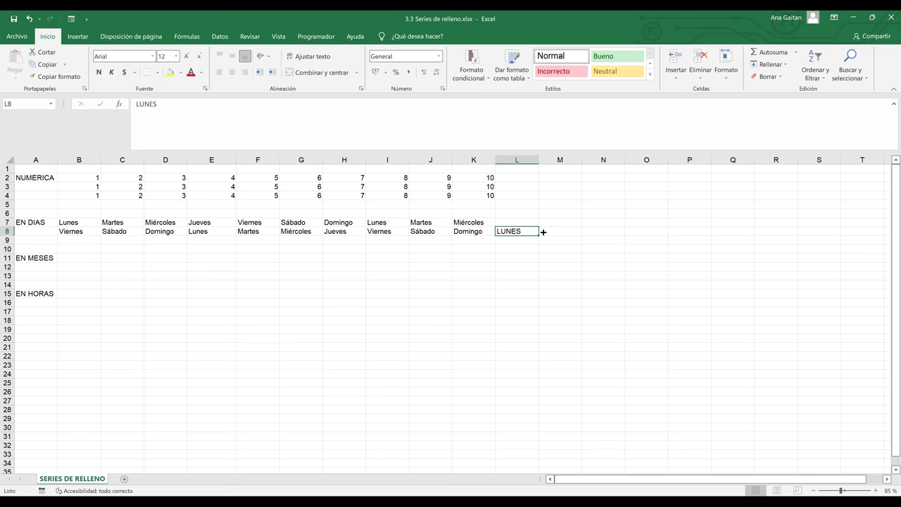
pyautogui.moveTo(724, 216); pyautogui.dragTo(687, 231)
pyautogui.click(687, 231)
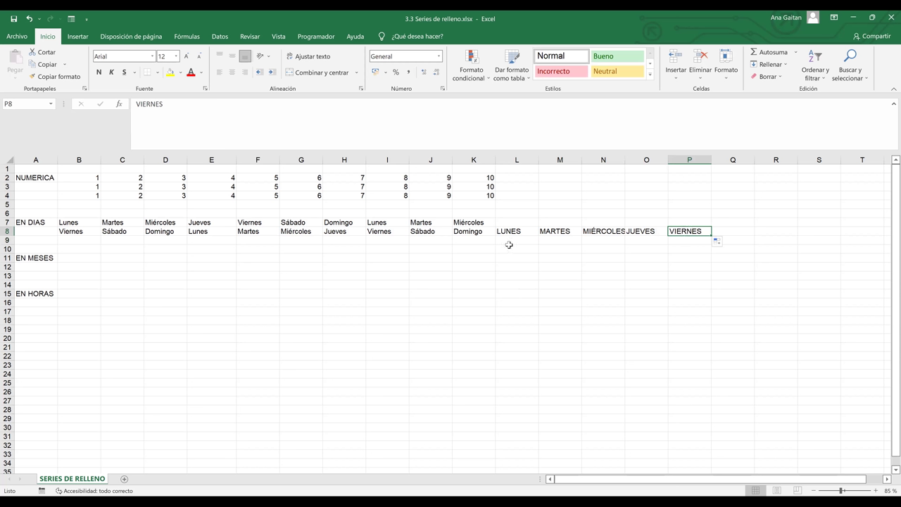
# - In the EN MESES rows, autofill the months from Enero in B11 across to M11 and from Agosto in B12 across to G12
pyautogui.click(69, 261)
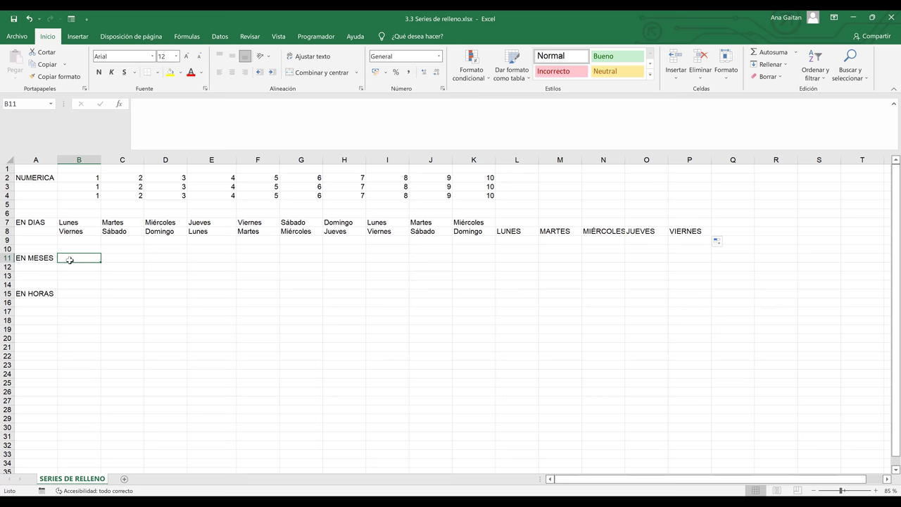
pyautogui.write('e')
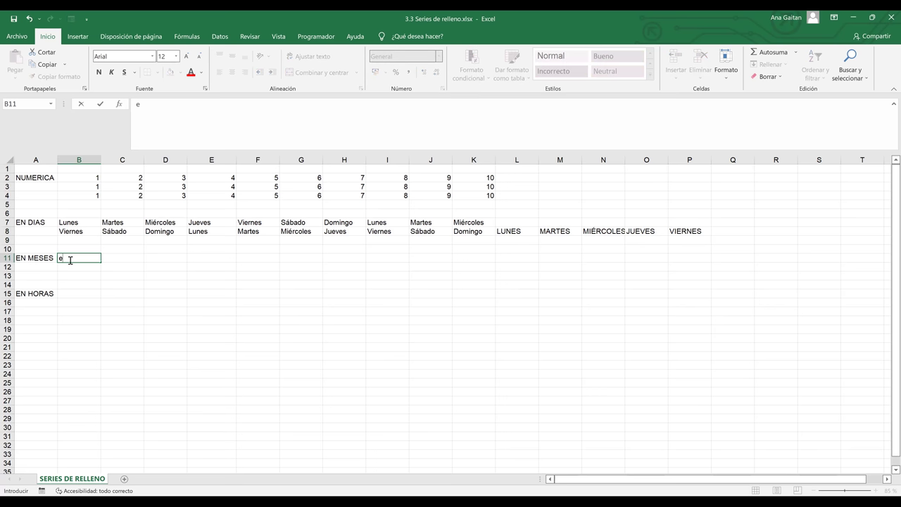
pyautogui.press('BackSpace')
pyautogui.write('ener')
pyautogui.write('o')
pyautogui.hotkey('ctrl', 'Return')
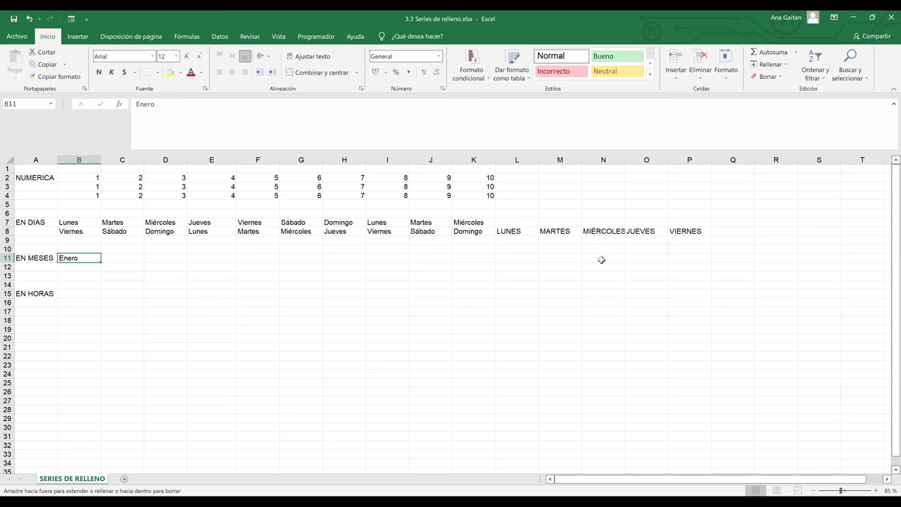
pyautogui.moveTo(601, 260); pyautogui.dragTo(602, 260)
pyautogui.click(602, 260)
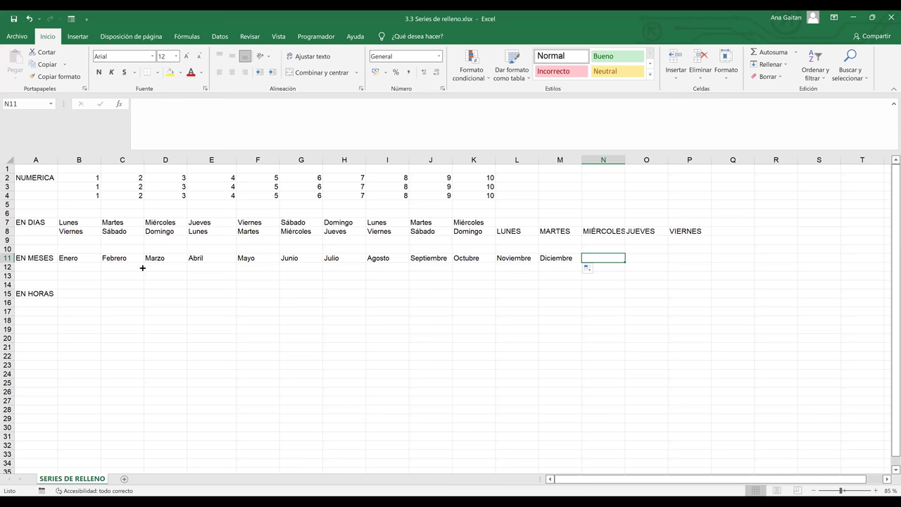
pyautogui.hotkey('ctrl', 'z')
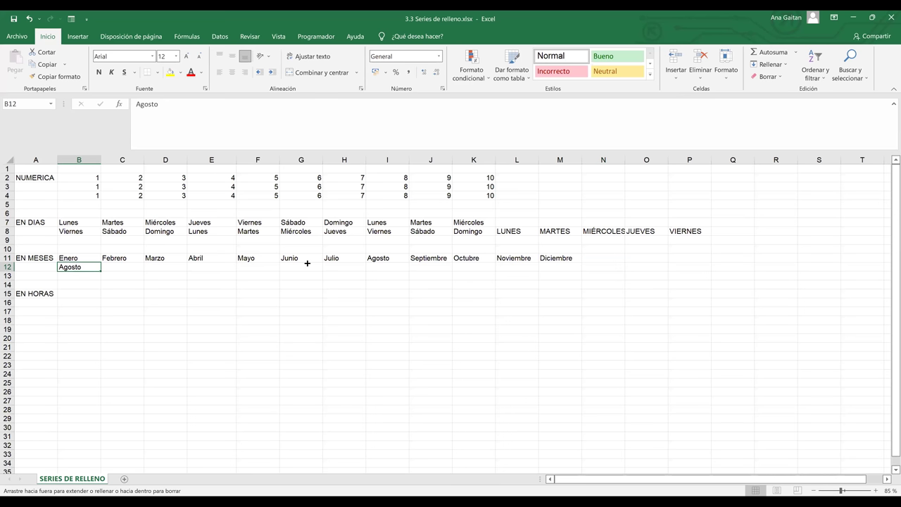
pyautogui.moveTo(333, 262); pyautogui.dragTo(301, 284)
# - Enter Diciembre in B13 and Noviembre in C13, and autofill the pair as a descending month series across to I13
pyautogui.click(70, 277)
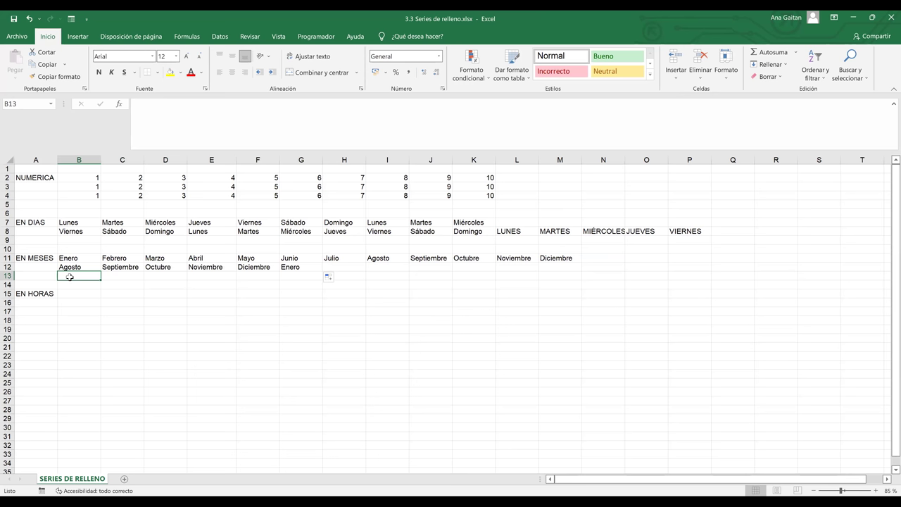
pyautogui.write('D')
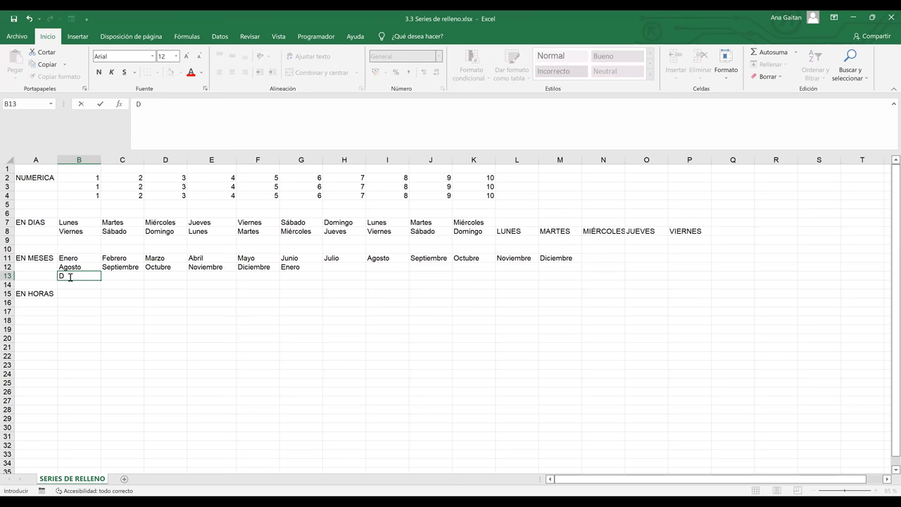
pyautogui.write('iciembre')
pyautogui.click(123, 277)
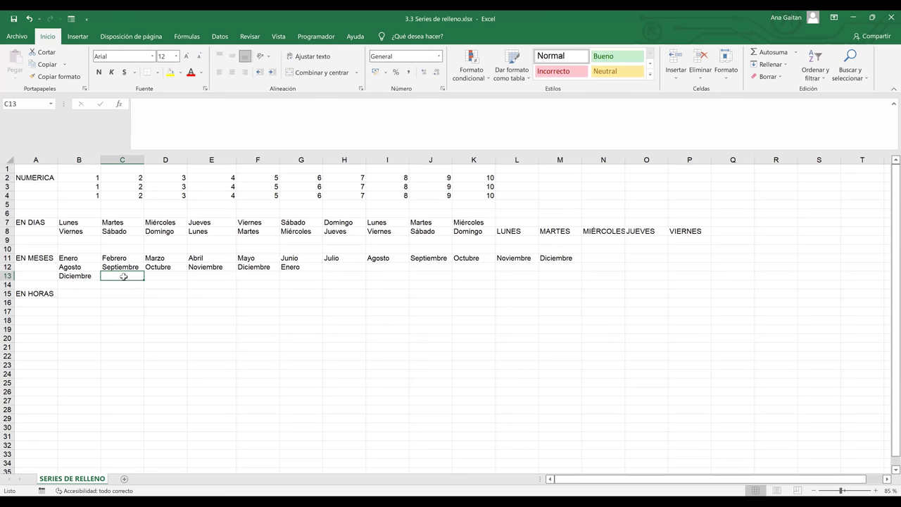
pyautogui.write('N')
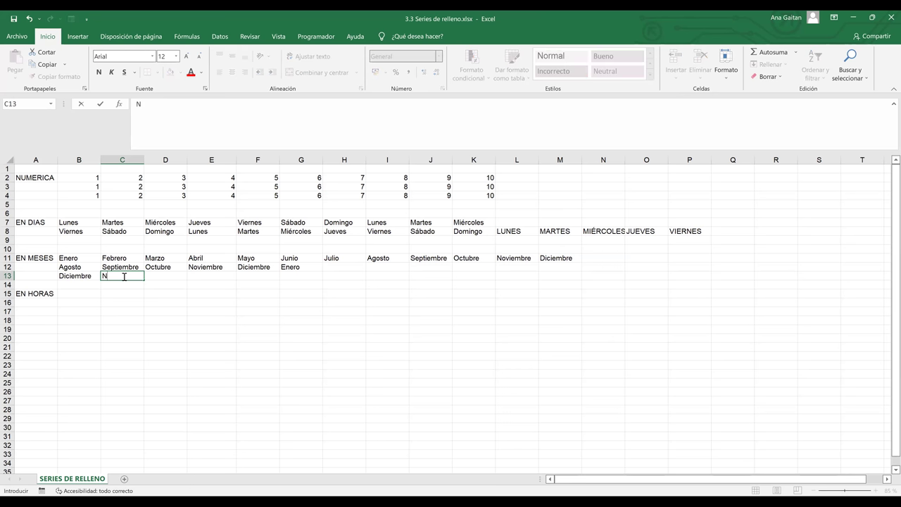
pyautogui.write('oviembre')
pyautogui.click(165, 333)
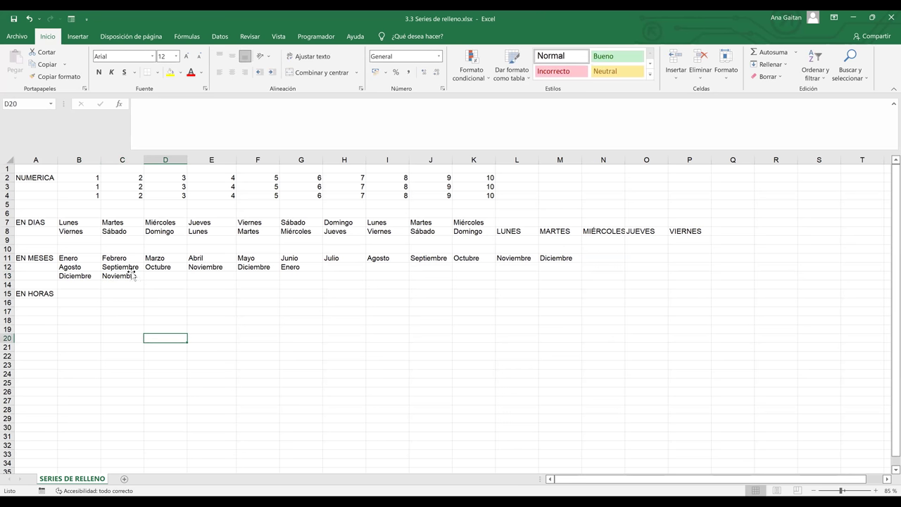
pyautogui.moveTo(79, 276); pyautogui.dragTo(133, 276)
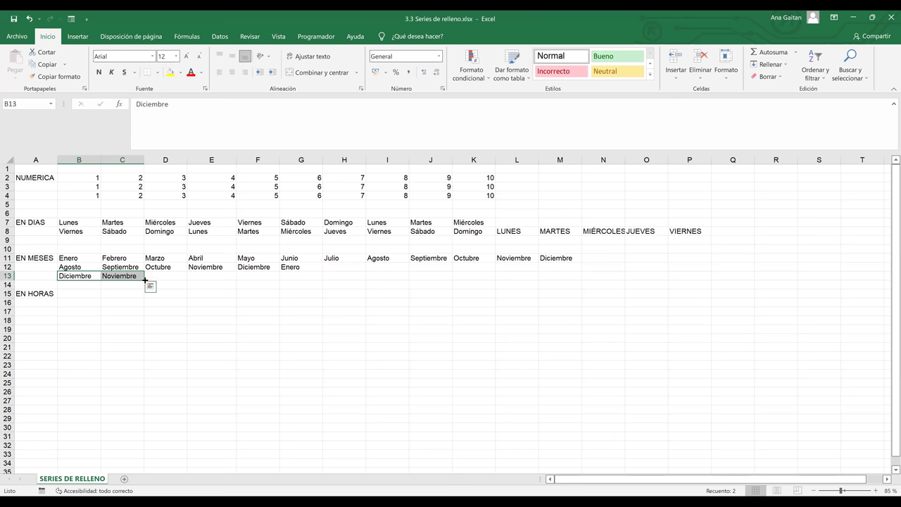
pyautogui.moveTo(145, 281); pyautogui.dragTo(398, 255)
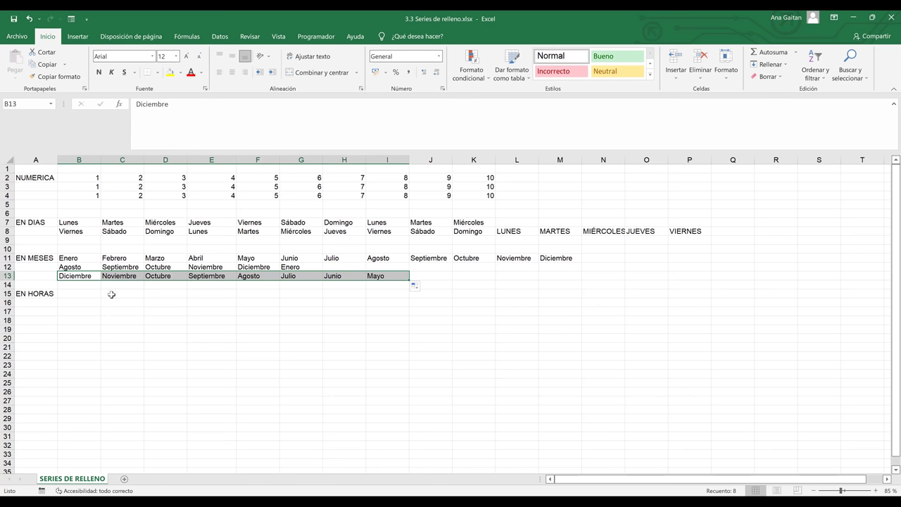
pyautogui.click(160, 275)
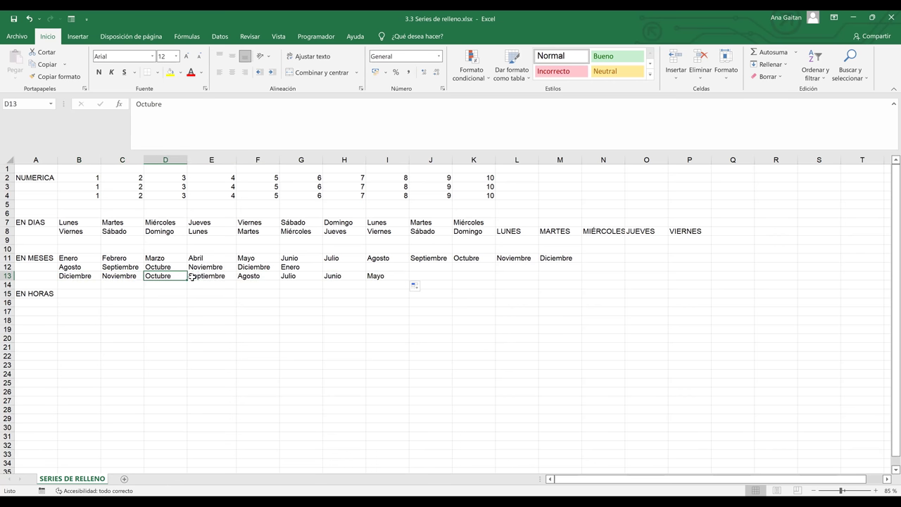
pyautogui.click(233, 276)
pyautogui.click(255, 276)
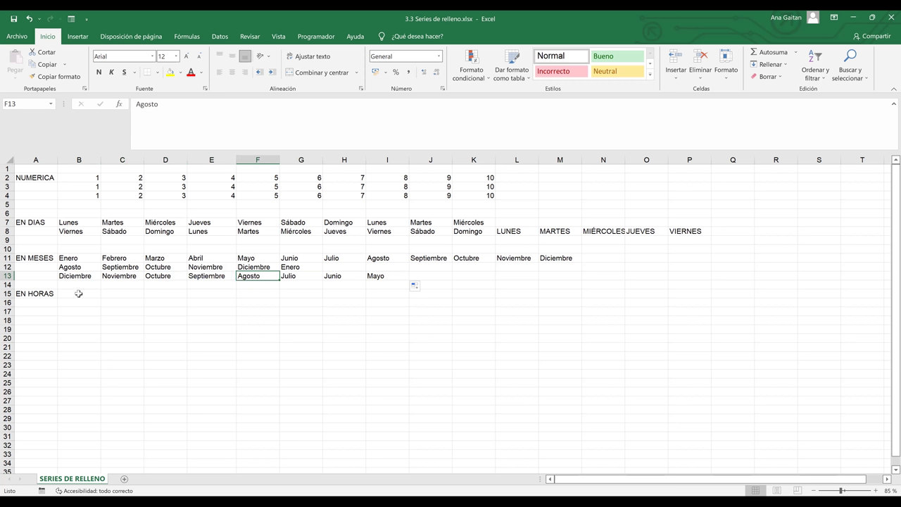
# - Enter 7:00 in B15 and 7:30 in C15 of the EN HORAS row, and autofill the half-hour series across to I15
pyautogui.click(73, 295)
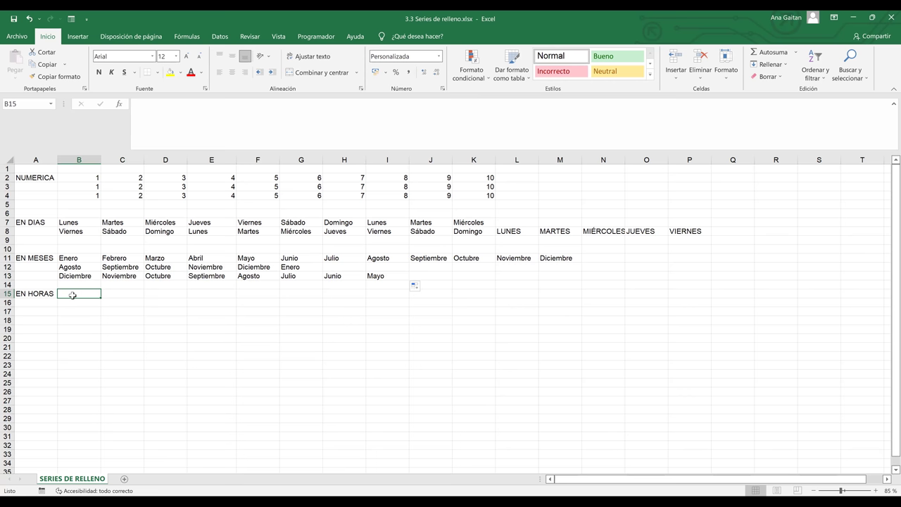
pyautogui.write('7:00')
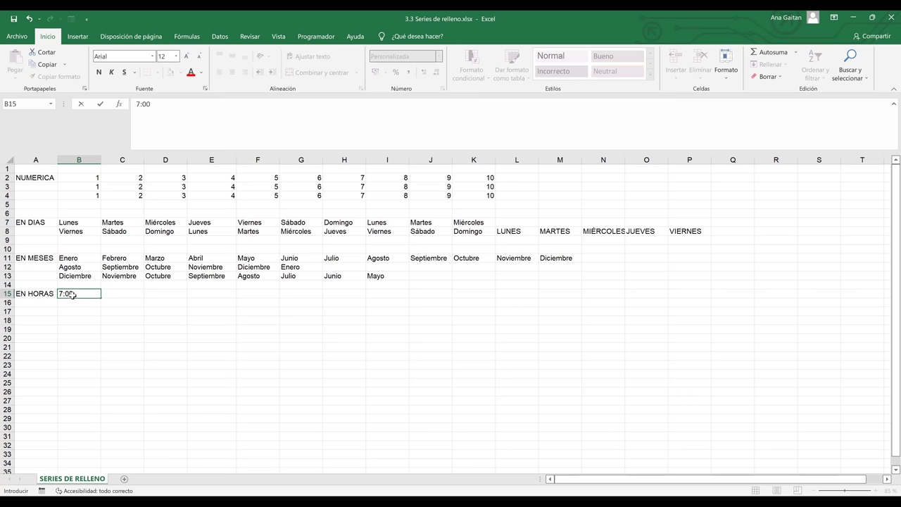
pyautogui.press('Tab')
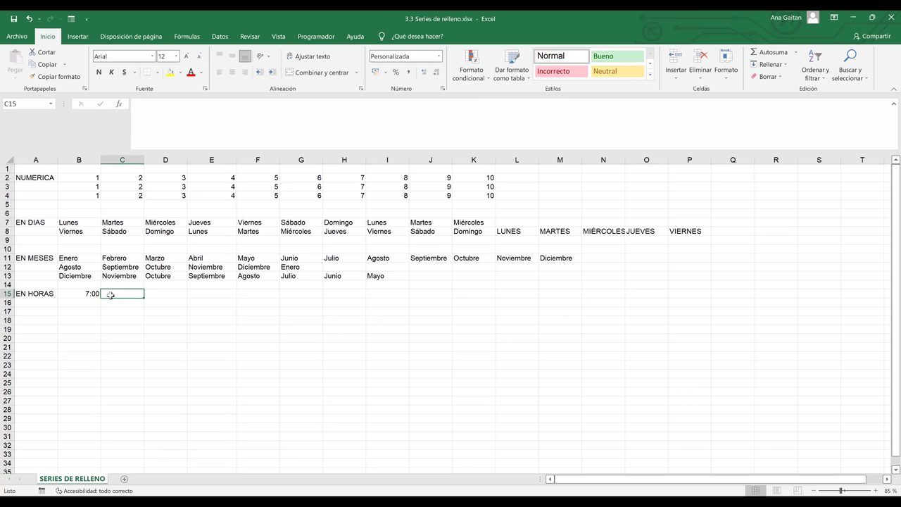
pyautogui.write('7')
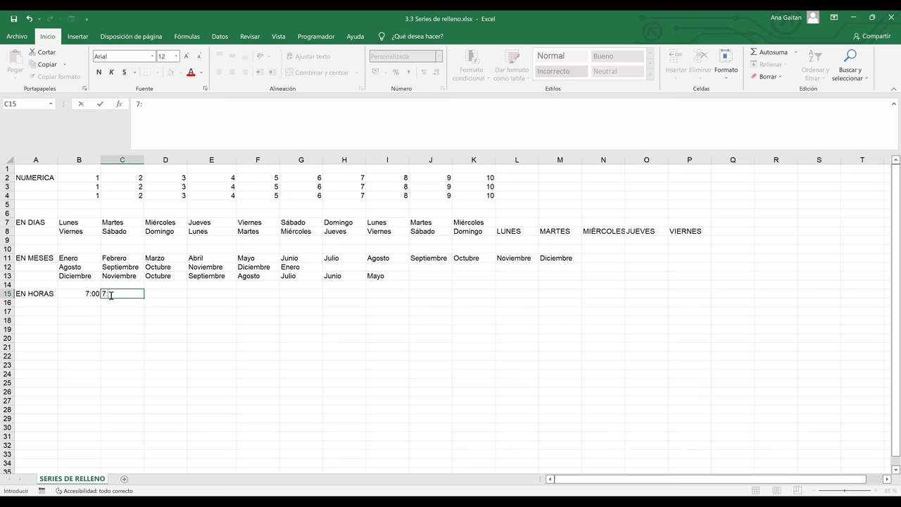
pyautogui.write(':30')
pyautogui.press('Tab')
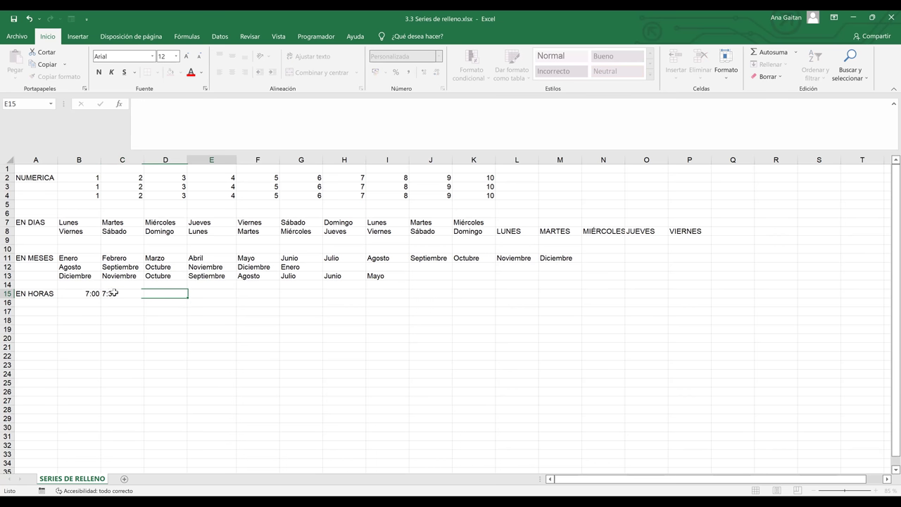
pyautogui.click(92, 294)
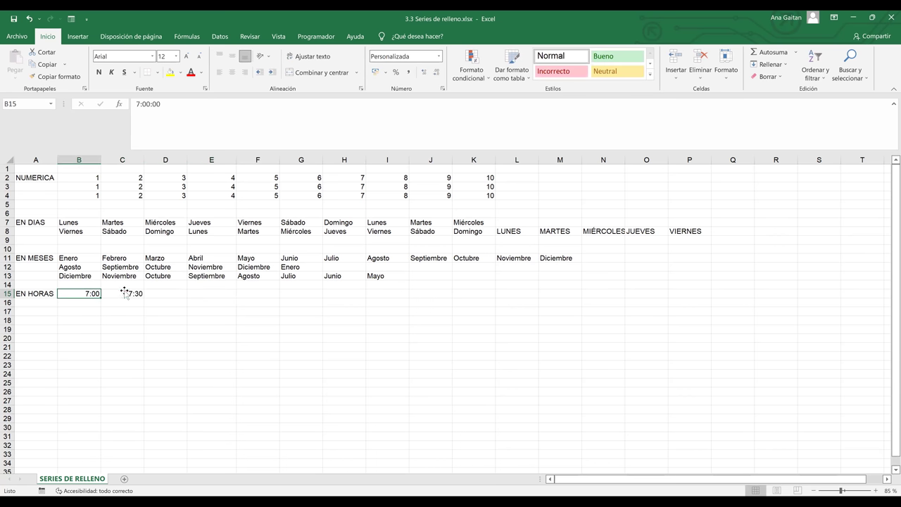
pyautogui.keyDown('shift'); pyautogui.click(125, 293); pyautogui.keyUp('shift')
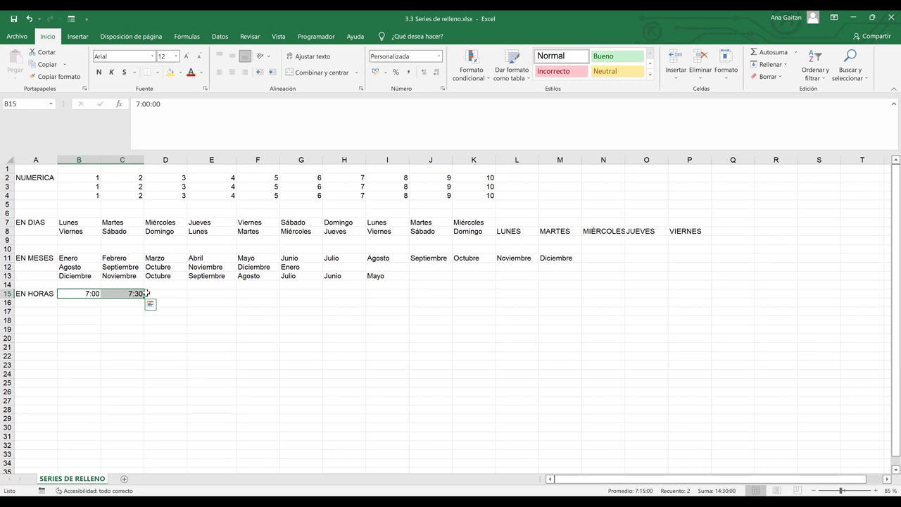
pyautogui.moveTo(143, 297); pyautogui.dragTo(411, 296)
pyautogui.click(110, 310)
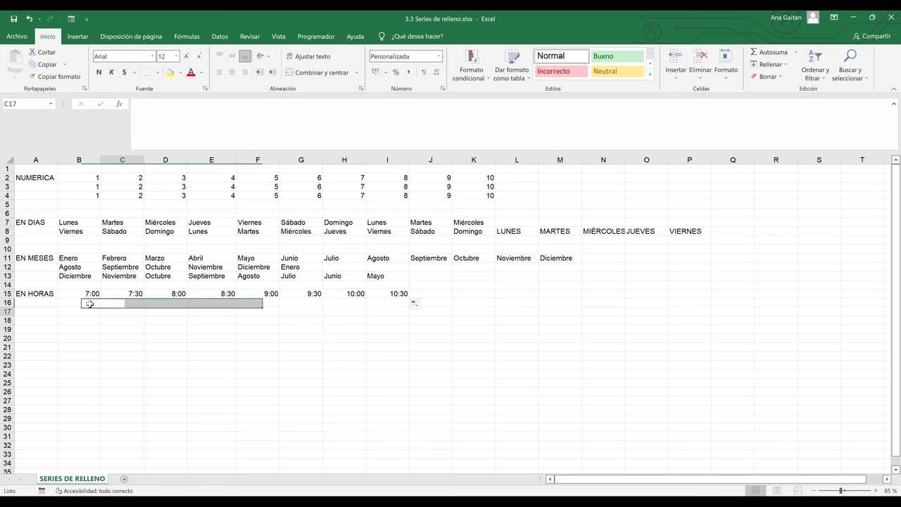
# - Enter 7:40 in B16 and autofill B15:B16 as a 40-minute series down to B24
pyautogui.click(90, 303)
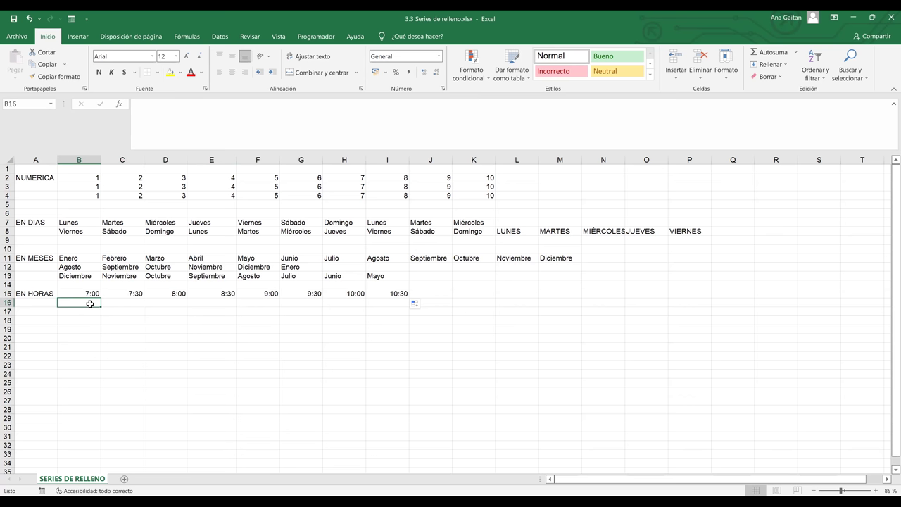
pyautogui.write('7')
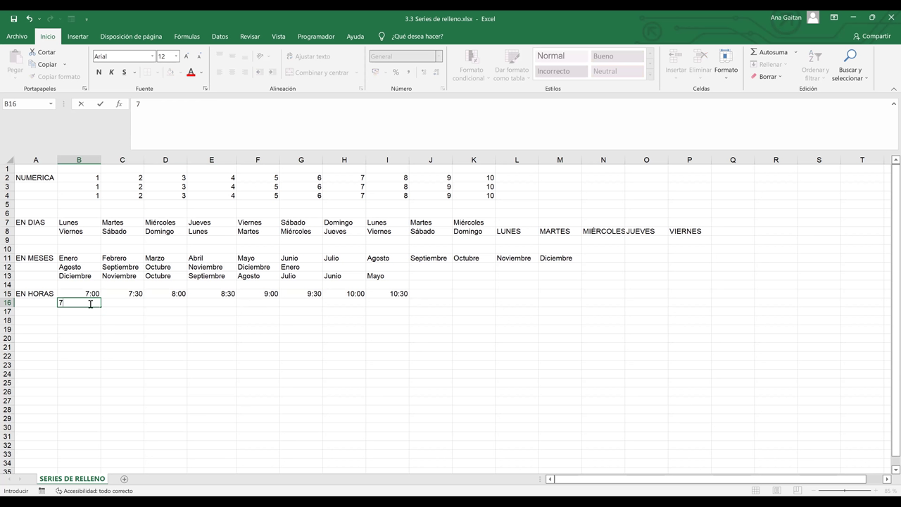
pyautogui.write(':40')
pyautogui.press('Return')
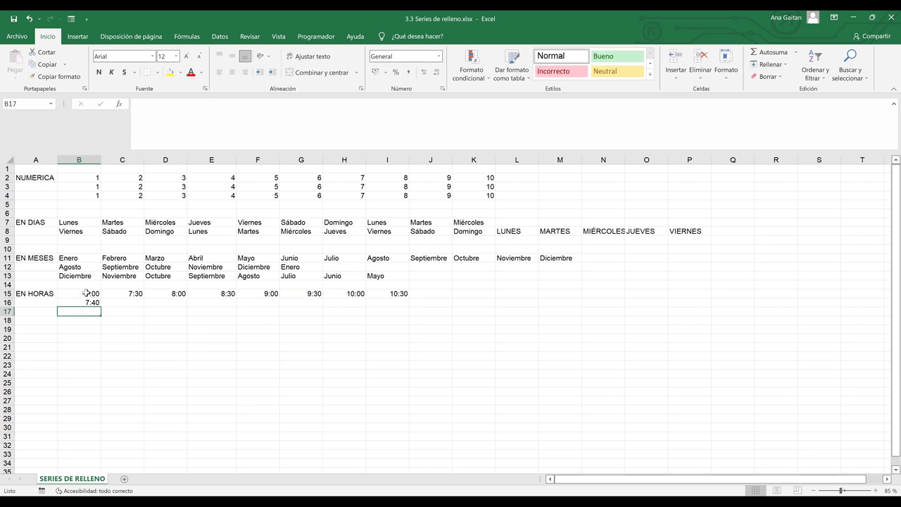
pyautogui.moveTo(86, 294); pyautogui.dragTo(93, 378)
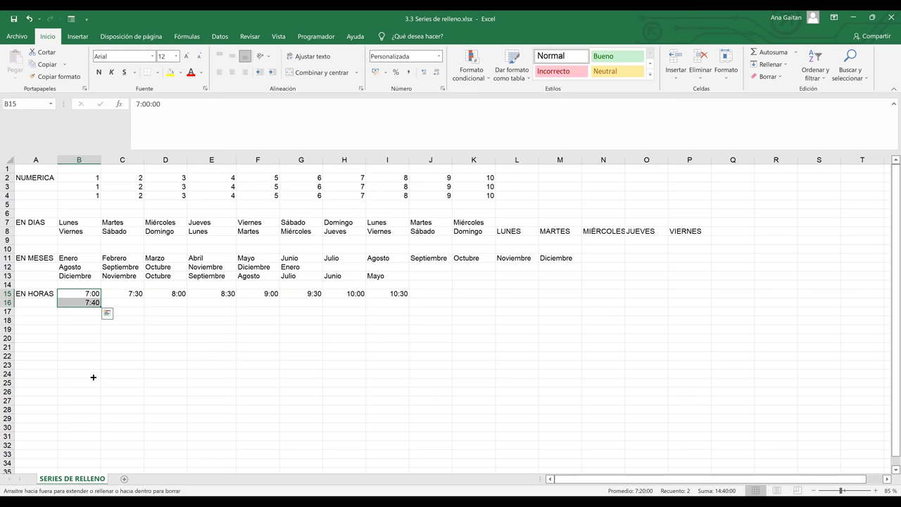
pyautogui.click(130, 358)
pyautogui.click(91, 374)
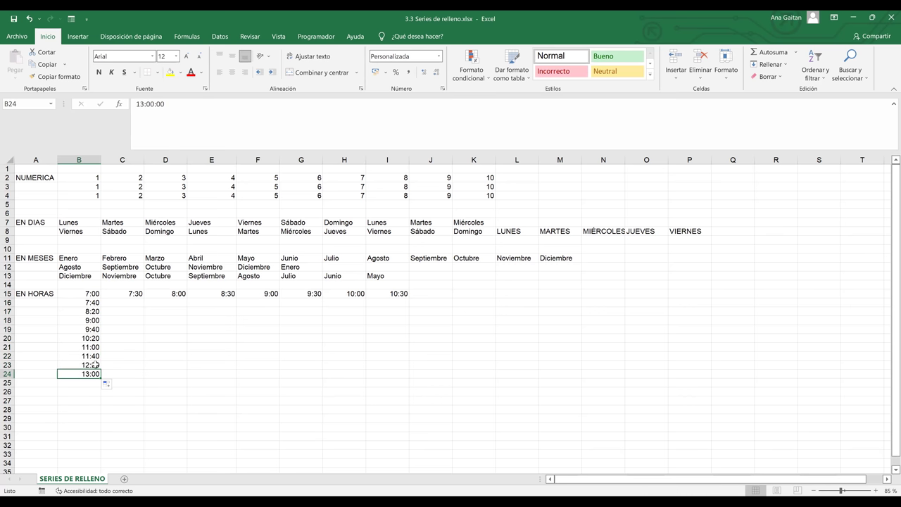
# - Extend the hour series from B23:B24 down to B34 with autofill
pyautogui.click(96, 366)
pyautogui.moveTo(97, 367); pyautogui.dragTo(97, 375)
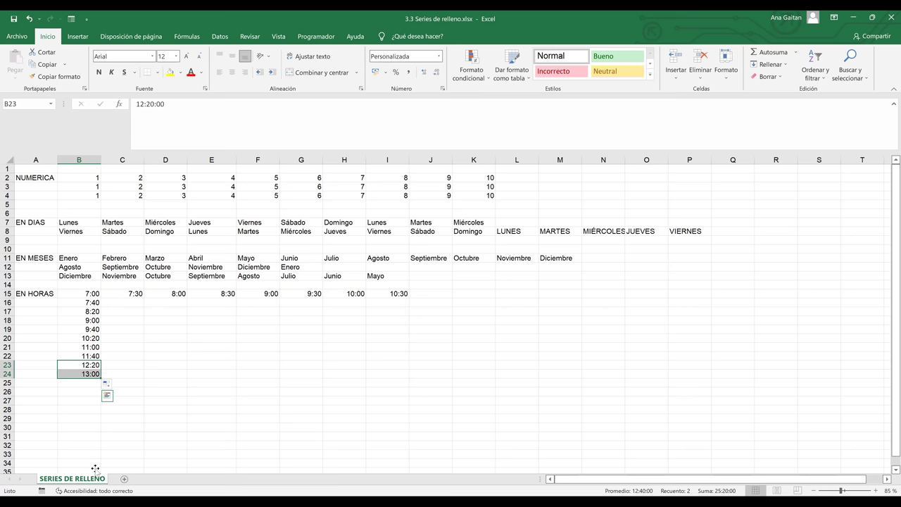
pyautogui.moveTo(95, 469); pyautogui.dragTo(97, 463)
pyautogui.click(129, 444)
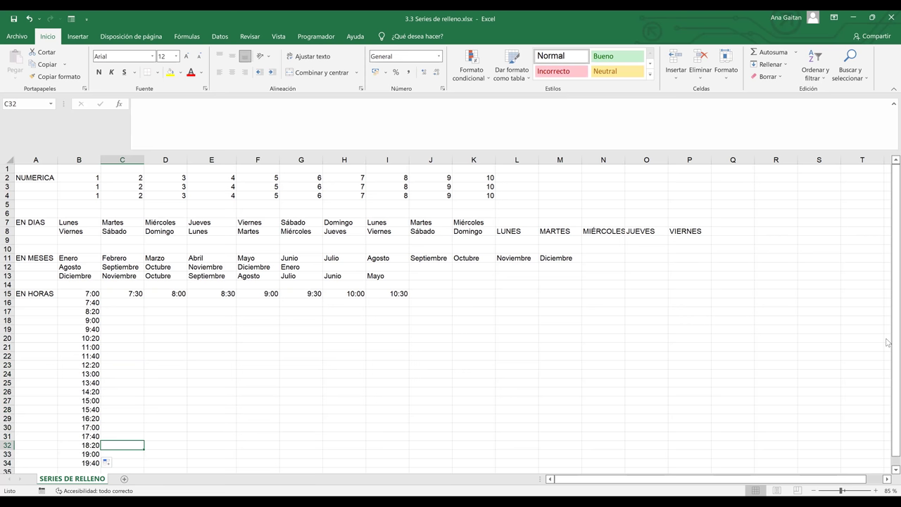
pyautogui.scroll(-1, 888, 380)
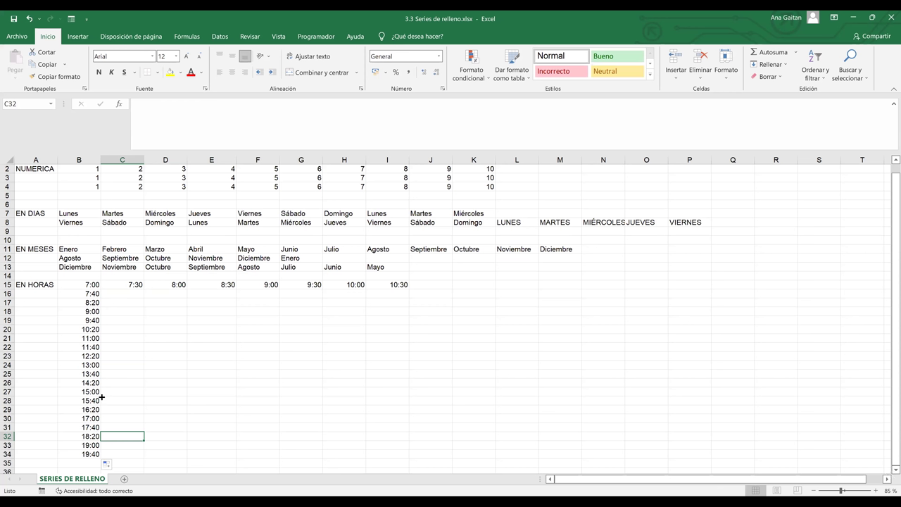
# - Extend the 40-minute hour series in column B down to B41 with autofill, and clear B41
pyautogui.moveTo(99, 445); pyautogui.dragTo(90, 454)
pyautogui.moveTo(100, 458)
pyautogui.mouseDown()
pyautogui.moveTo(96, 446)
pyautogui.moveTo(121, 446)
pyautogui.moveTo(88, 455)
pyautogui.mouseUp()
pyautogui.click(89, 455)
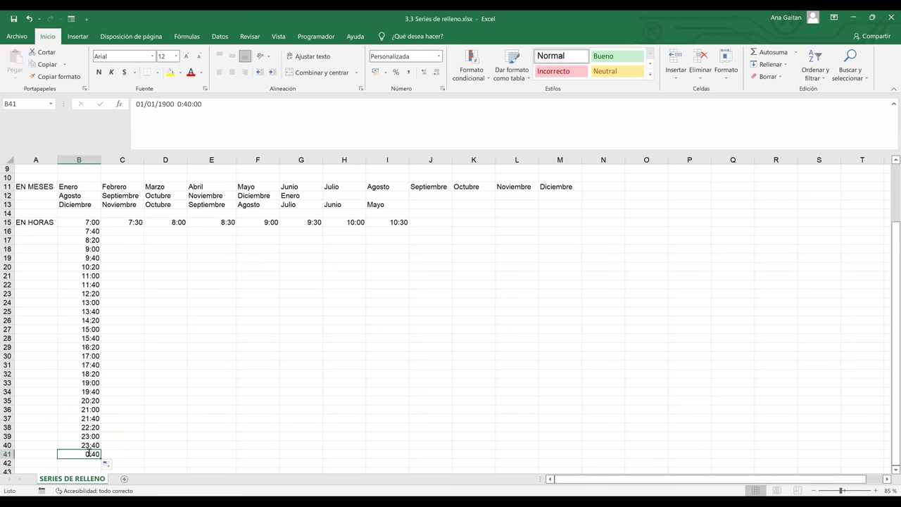
pyautogui.press('BackSpace')
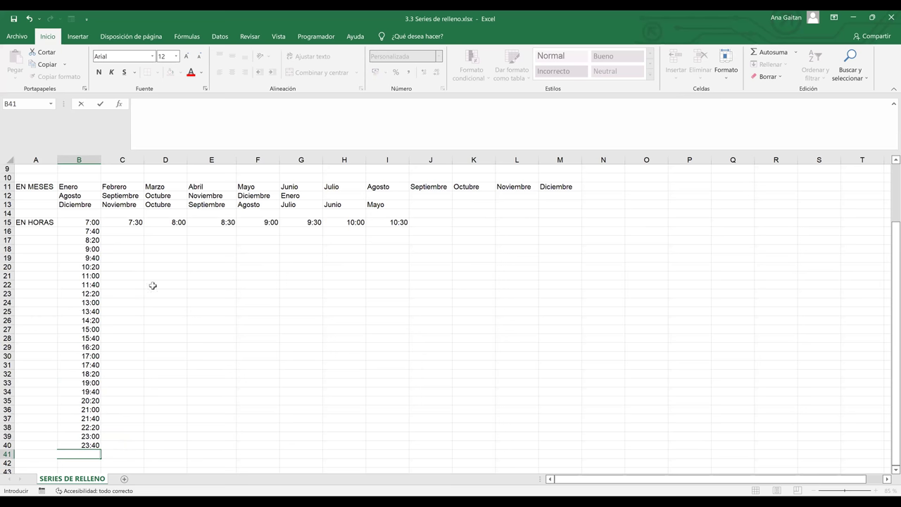
pyautogui.click(88, 222)
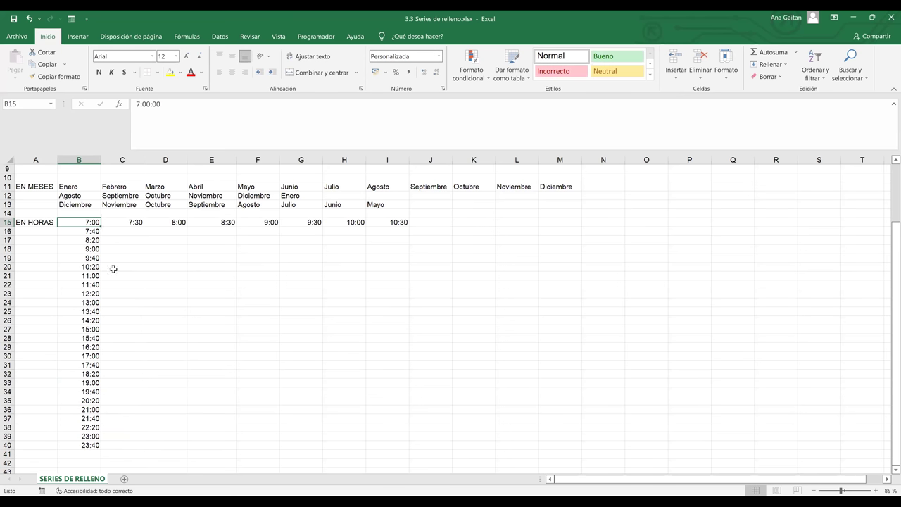
pyautogui.click(268, 312)
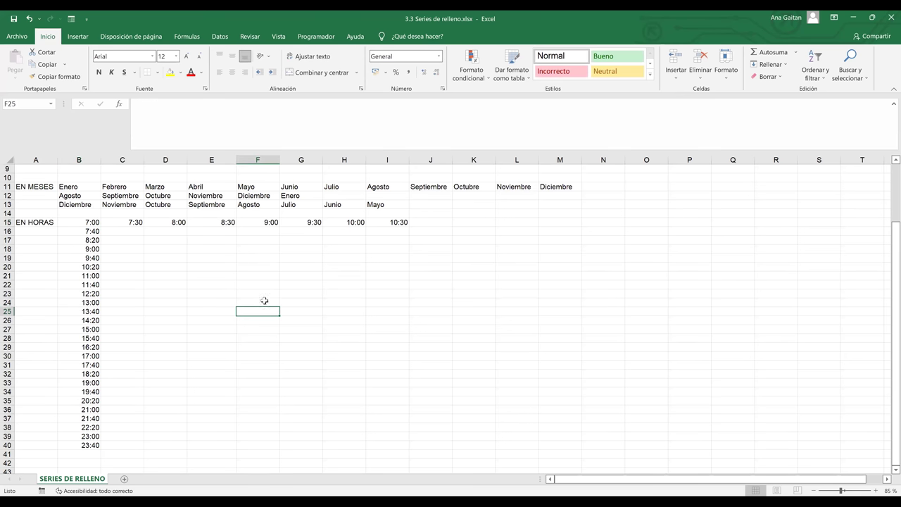
# - Enter the date 20/07/2022 in E19
pyautogui.click(217, 257)
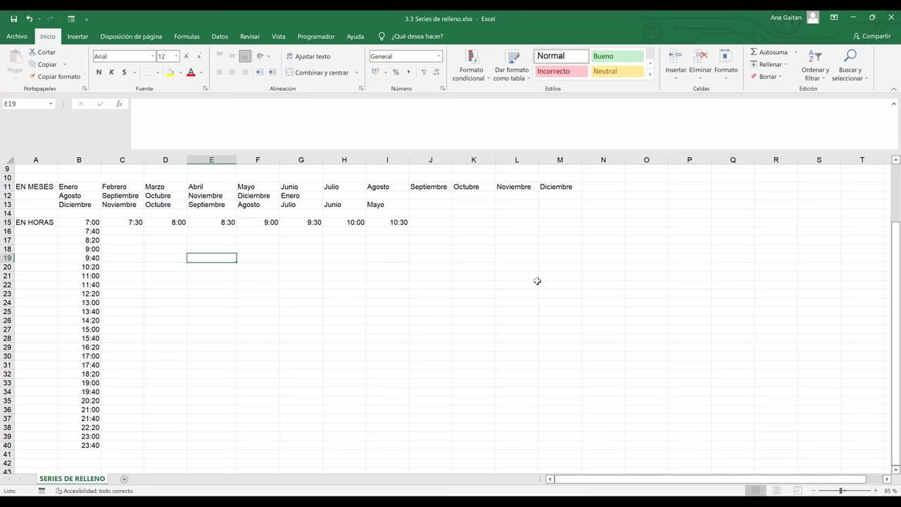
pyautogui.write('20')
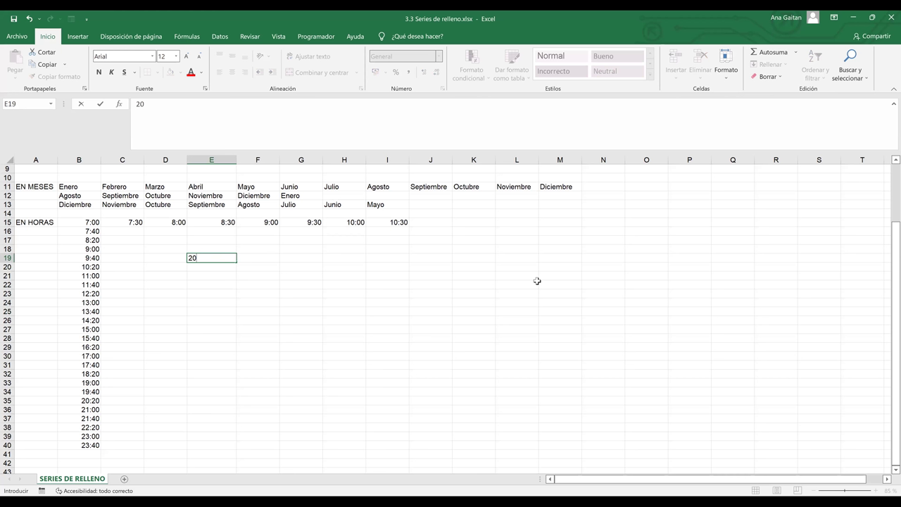
pyautogui.write('/07/2')
pyautogui.click(552, 343)
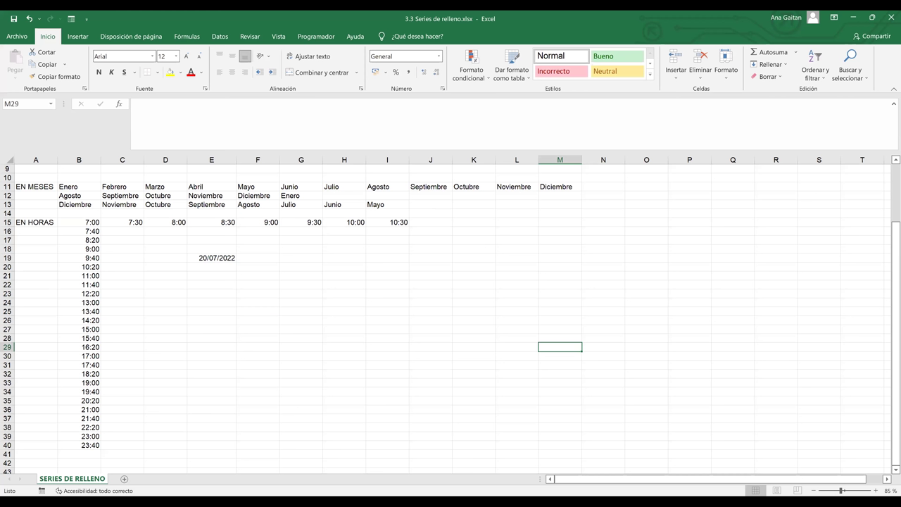
pyautogui.click(210, 266)
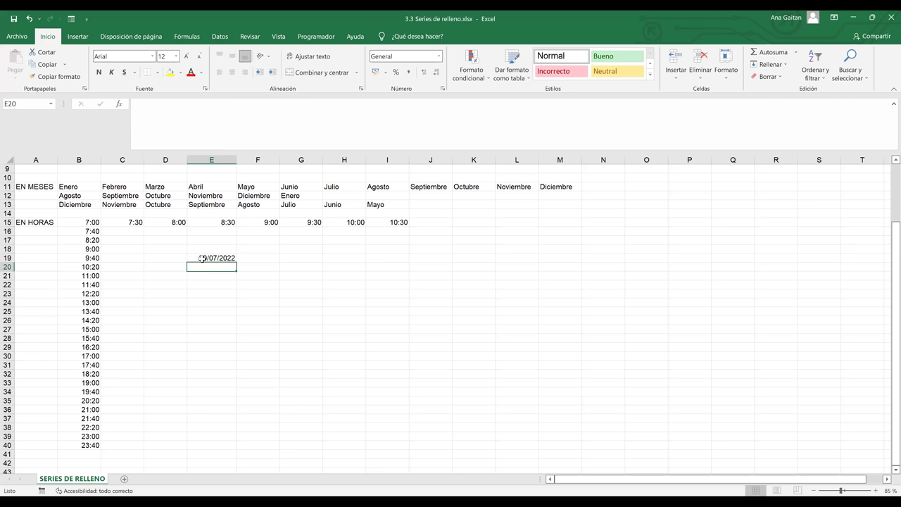
pyautogui.click(202, 258)
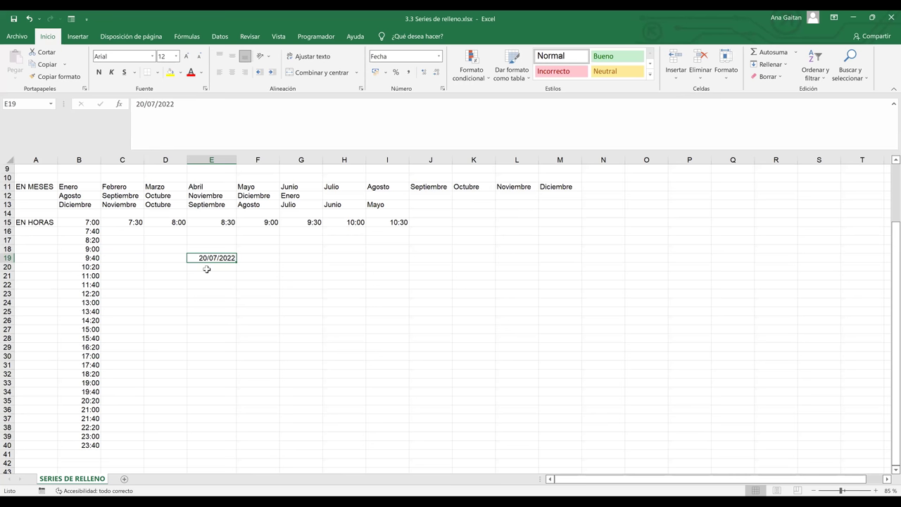
# - Enter 30/07/2022 in E20 and autofill E19:E20 as a ten-day date series down to E35
pyautogui.click(207, 267)
pyautogui.write('30')
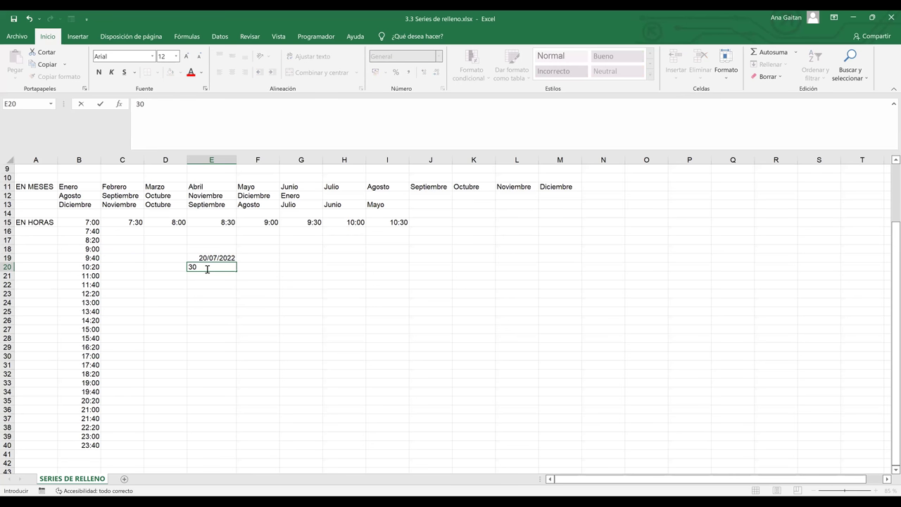
pyautogui.write('/07')
pyautogui.click(312, 282)
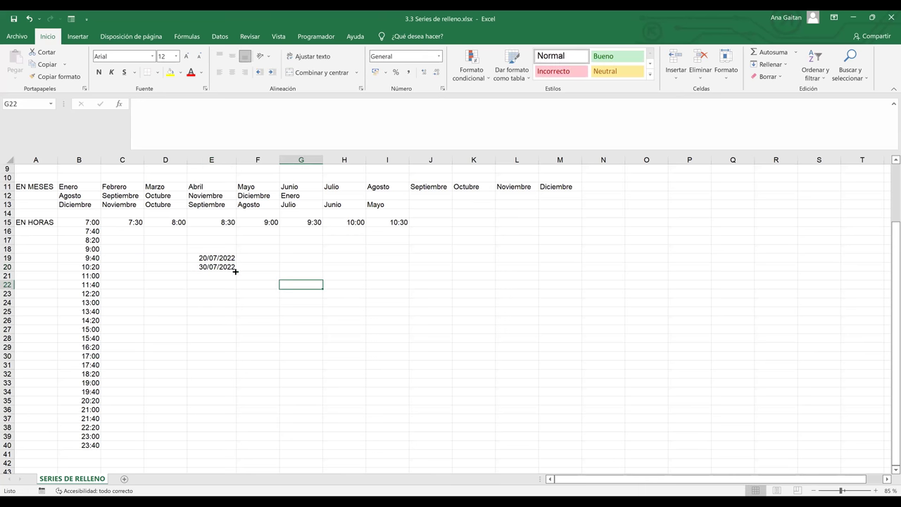
pyautogui.moveTo(211, 258); pyautogui.dragTo(218, 267)
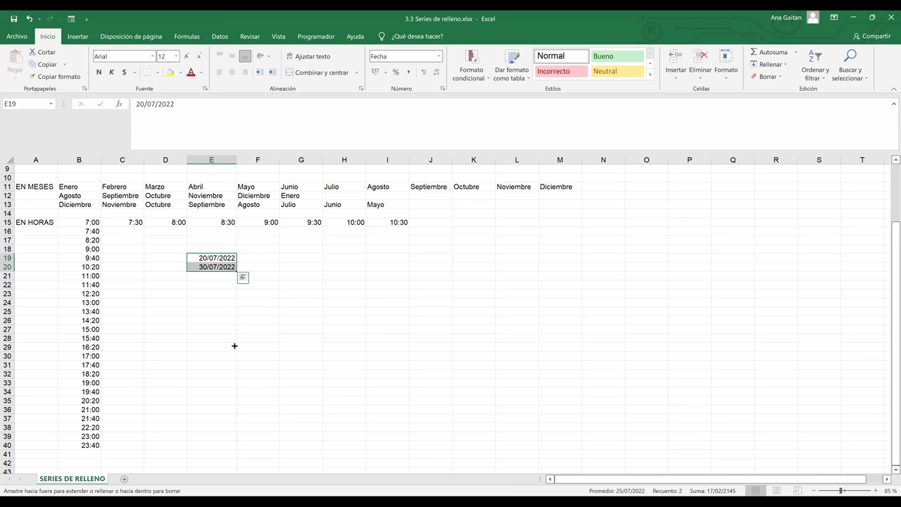
pyautogui.moveTo(236, 357); pyautogui.dragTo(230, 402)
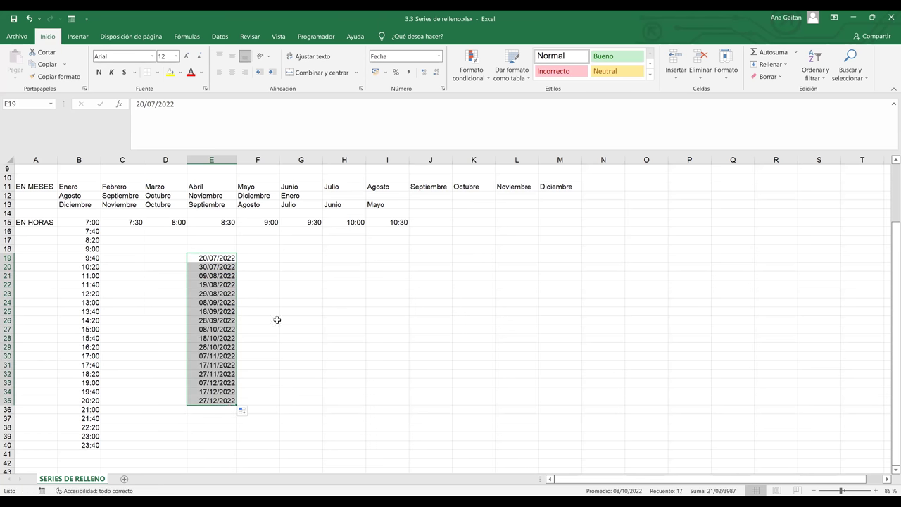
# - Examine the dates filled down column E, moving through the series cell by cell
pyautogui.click(229, 278)
pyautogui.press('Down')
pyautogui.press('Down')
pyautogui.press('Down')
pyautogui.press('Down')
pyautogui.press('Down')
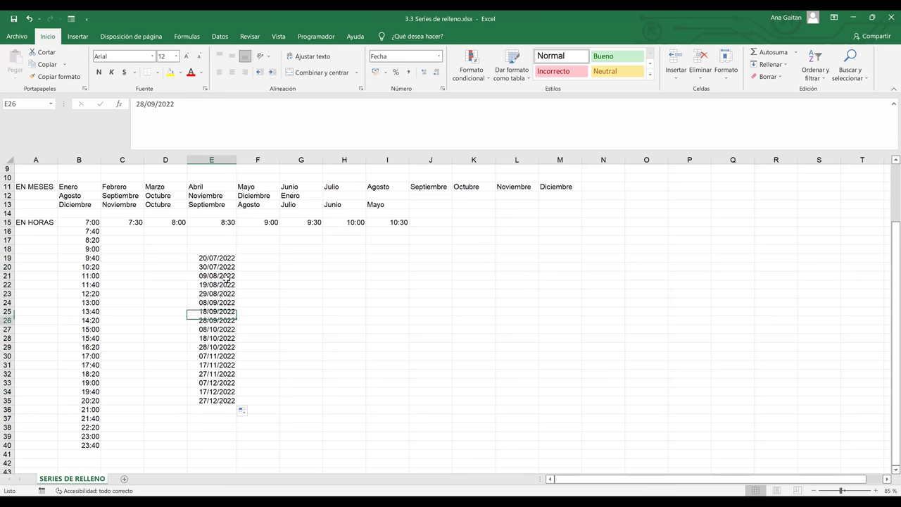
pyautogui.press('Down')
pyautogui.press('Down')
pyautogui.press('Down')
pyautogui.press('Down')
pyautogui.press('Down')
pyautogui.press('Down')
pyautogui.press('Down')
pyautogui.press('Down')
pyautogui.press('Down')
pyautogui.press('Down')
pyautogui.press('Down')
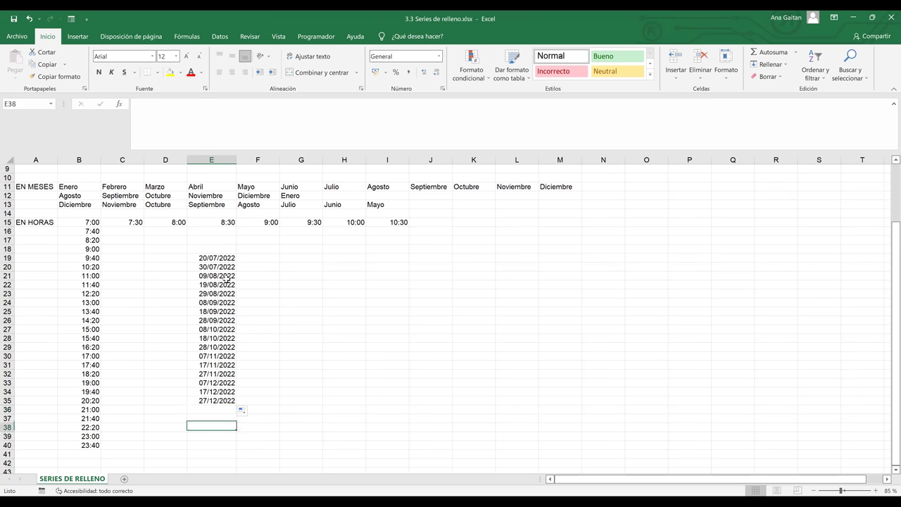
pyautogui.press('Up')
pyautogui.press('Up')
pyautogui.press('Up')
pyautogui.press('Up')
pyautogui.press('Up')
pyautogui.press('Up')
pyautogui.press('Up')
pyautogui.press('Up')
pyautogui.press('Up')
pyautogui.press('Up')
pyautogui.press('Up')
pyautogui.press('Up')
pyautogui.press('Up')
pyautogui.press('Up')
pyautogui.press('Up')
pyautogui.press('Up')
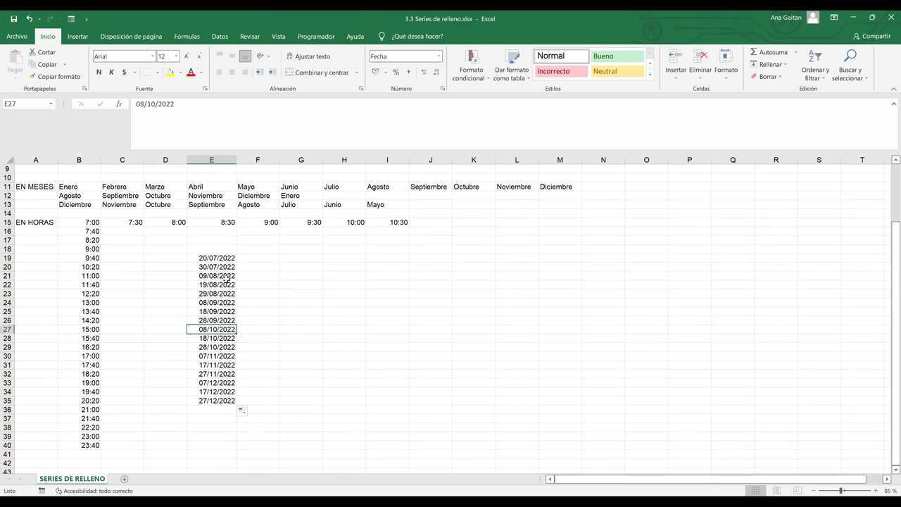
# - Enter the heading Código Producto in H20 and widen column H so the heading fits
pyautogui.click(334, 266)
pyautogui.write('cod')
pyautogui.press('BackSpace')
pyautogui.press('BackSpace')
pyautogui.press('BackSpace')
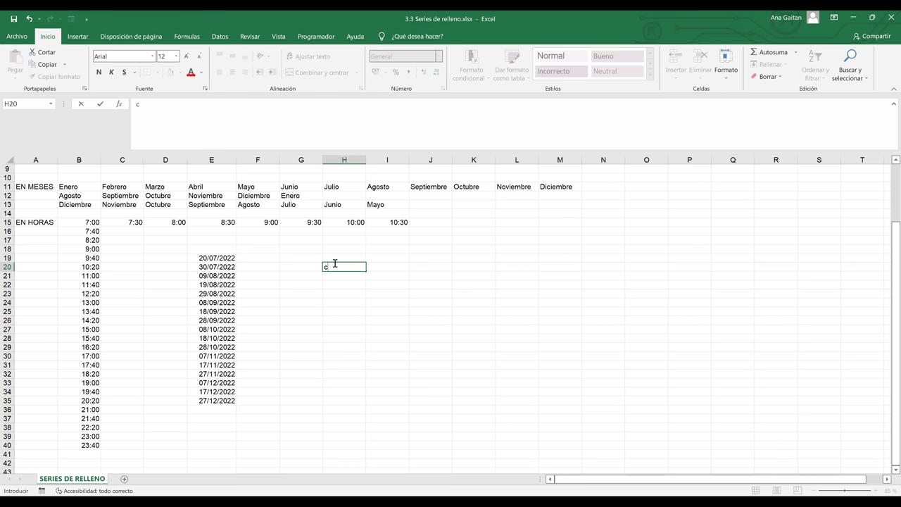
pyautogui.write('cod')
pyautogui.press('BackSpace')
pyautogui.press('BackSpace')
pyautogui.press('BackSpace')
pyautogui.write('Co')
pyautogui.press('BackSpace')
pyautogui.write('ódigo Producto')
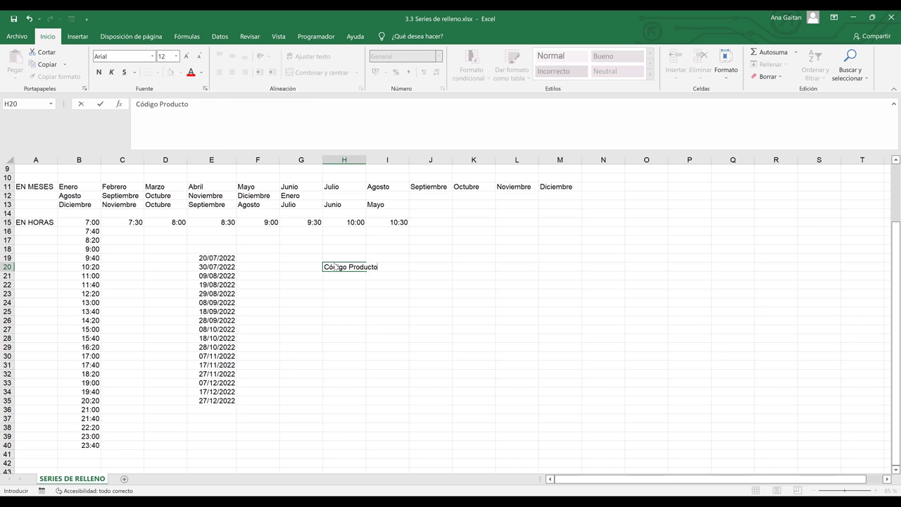
pyautogui.press('Return')
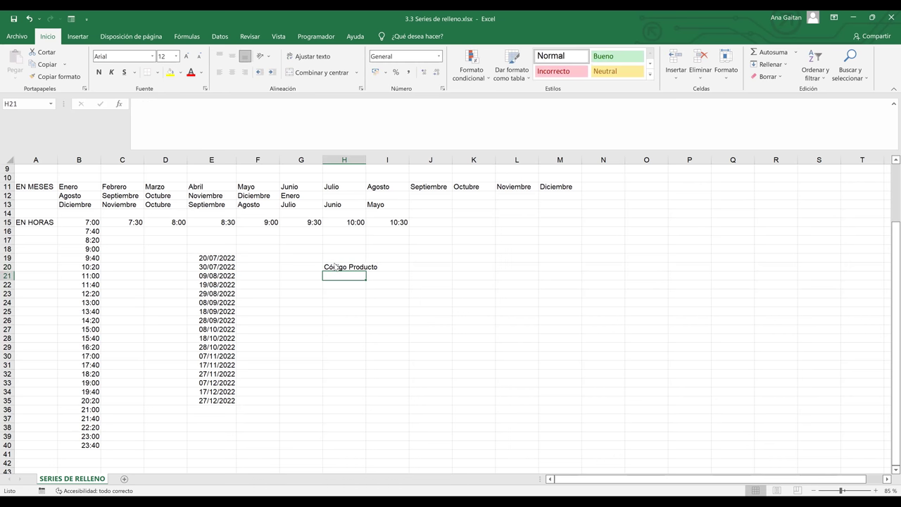
pyautogui.click(418, 336)
pyautogui.click(343, 278)
pyautogui.moveTo(421, 169); pyautogui.dragTo(422, 169)
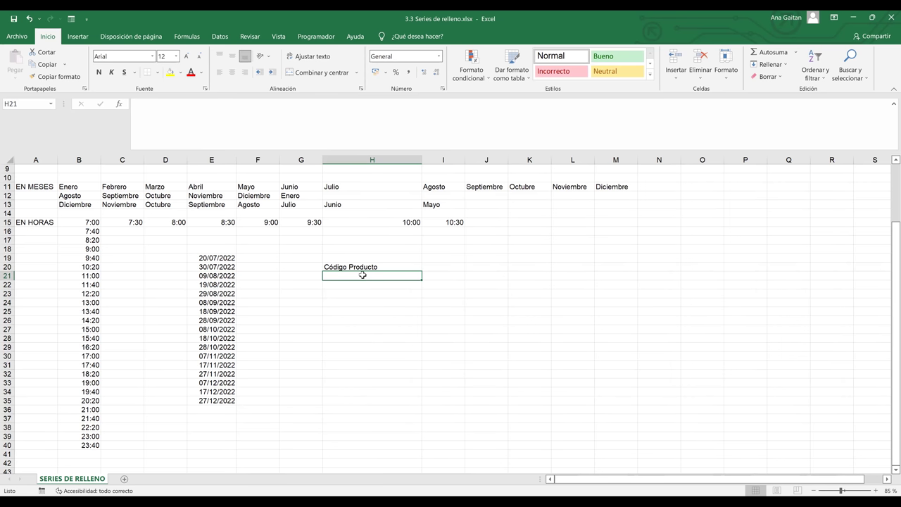
# - Enter the product codes Cod-001 in H21 and Cod-002 in H22
pyautogui.write('C')
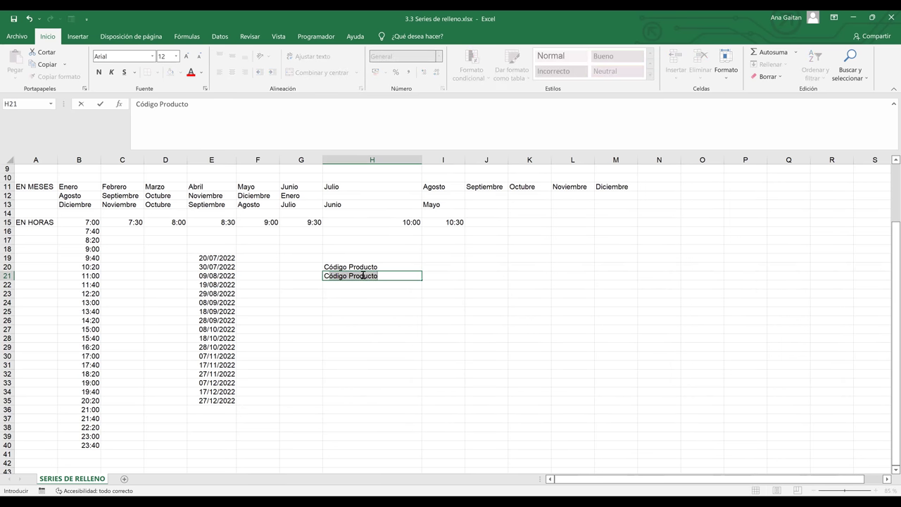
pyautogui.write('od-')
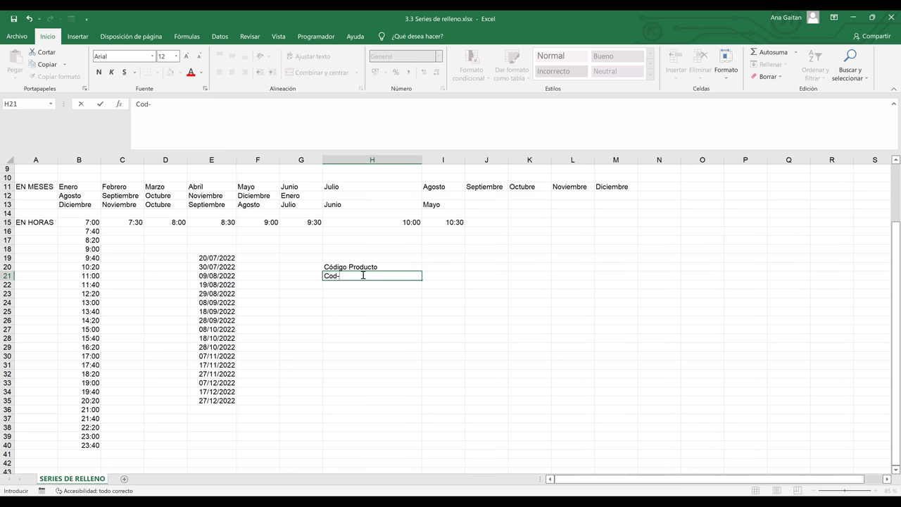
pyautogui.write('001')
pyautogui.press('Return')
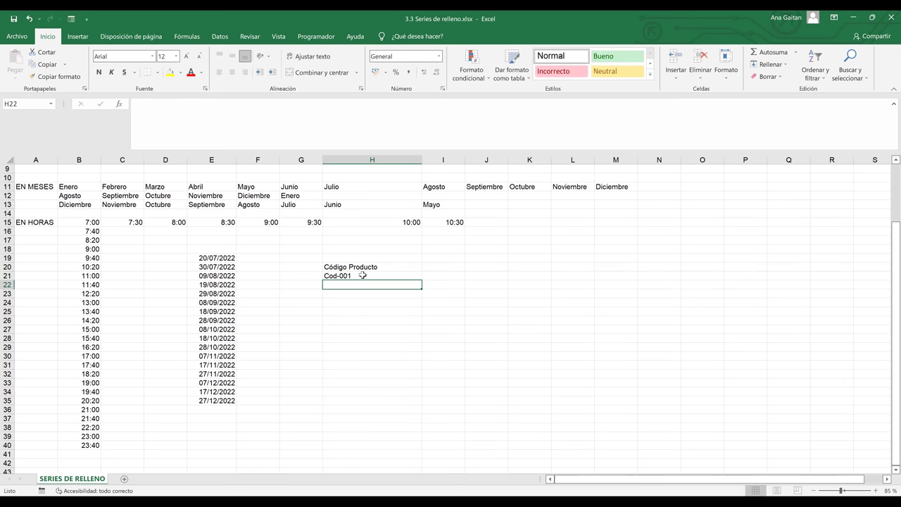
pyautogui.write('C')
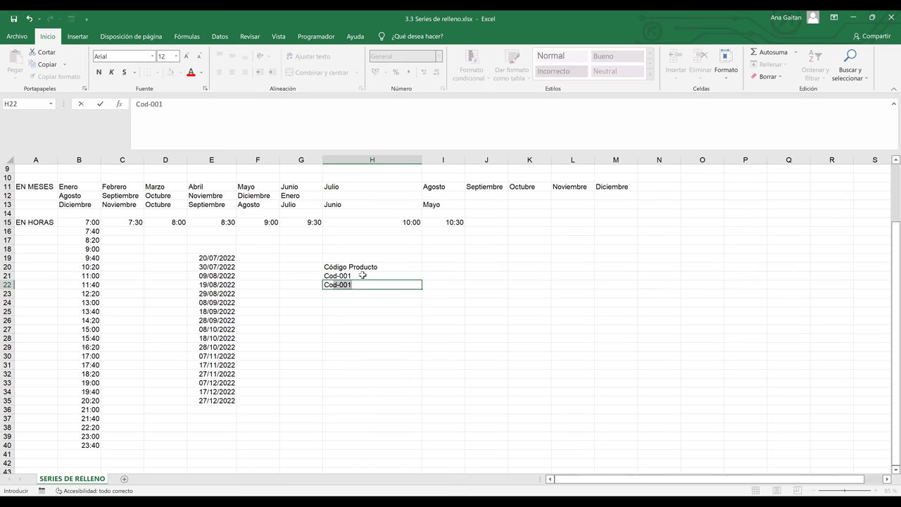
pyautogui.write('od-002')
pyautogui.click(381, 336)
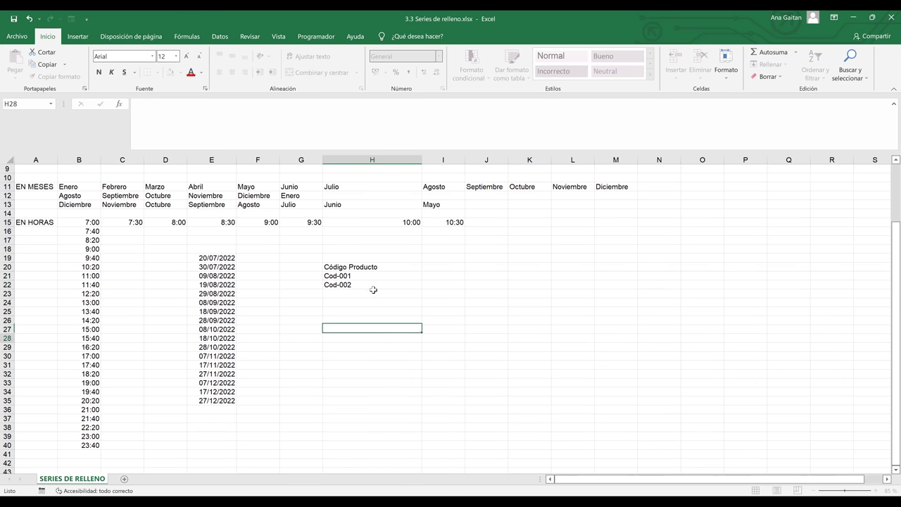
# - Autofill the product codes in H21:H22 as a consecutive series down to H41
pyautogui.moveTo(374, 275); pyautogui.dragTo(373, 283)
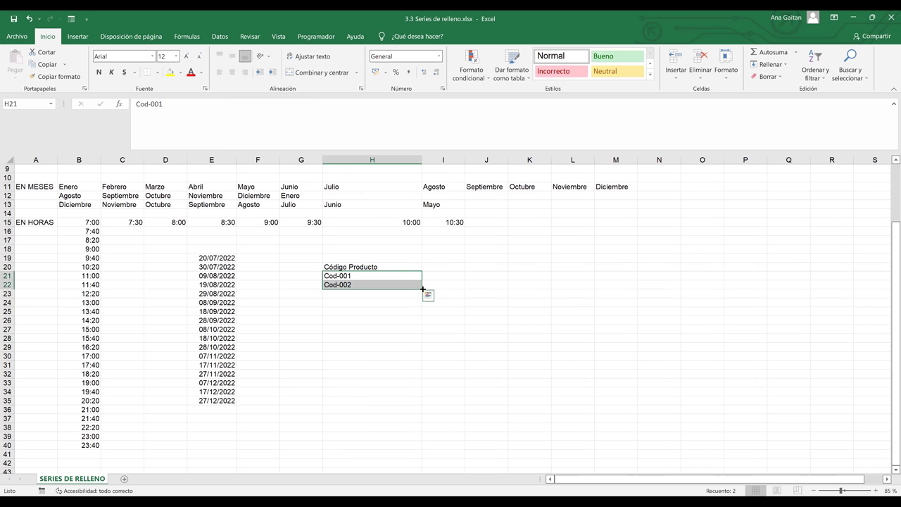
pyautogui.moveTo(422, 289); pyautogui.dragTo(421, 457)
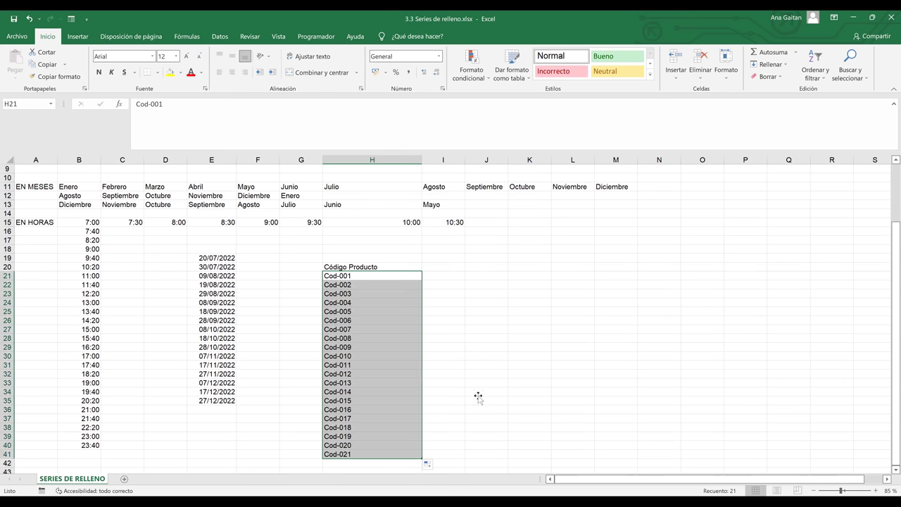
pyautogui.click(480, 397)
# - Enter the code Cod-002 in I21, with zeros rather than letter o's
pyautogui.click(443, 278)
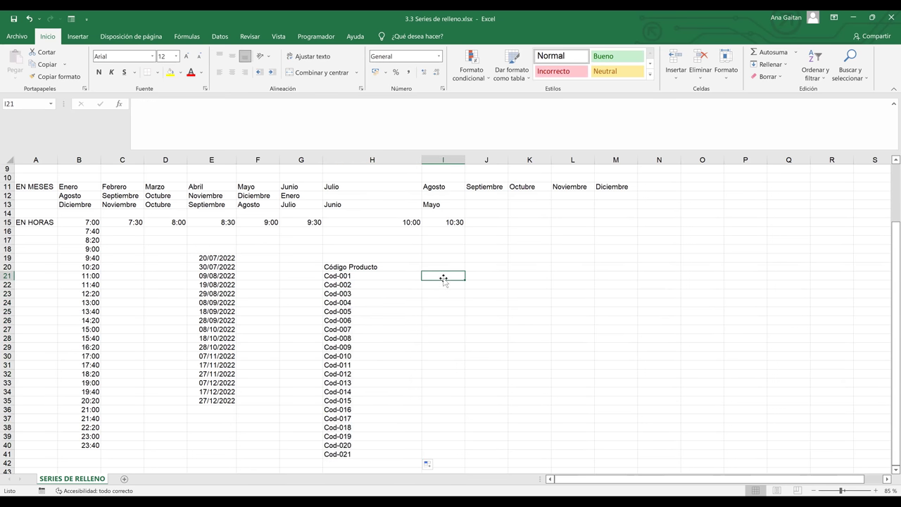
pyautogui.write('Cod-o')
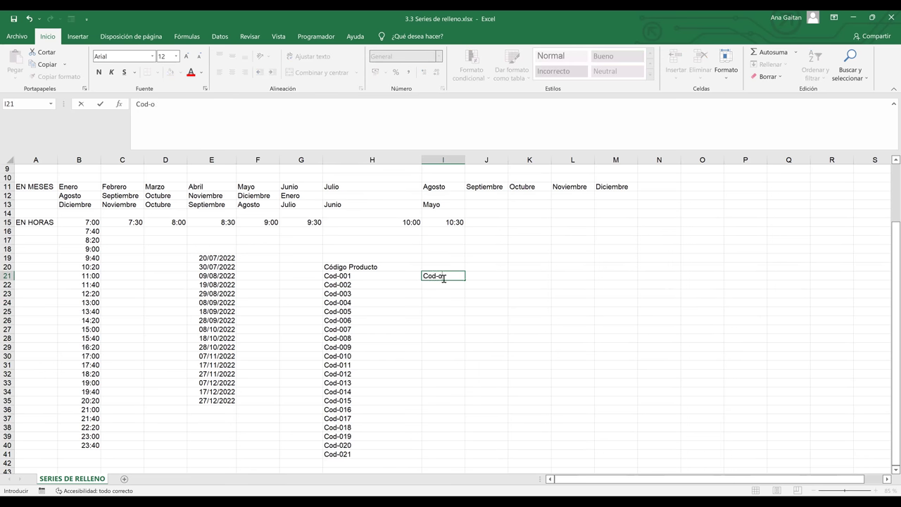
pyautogui.write('o')
pyautogui.write('2')
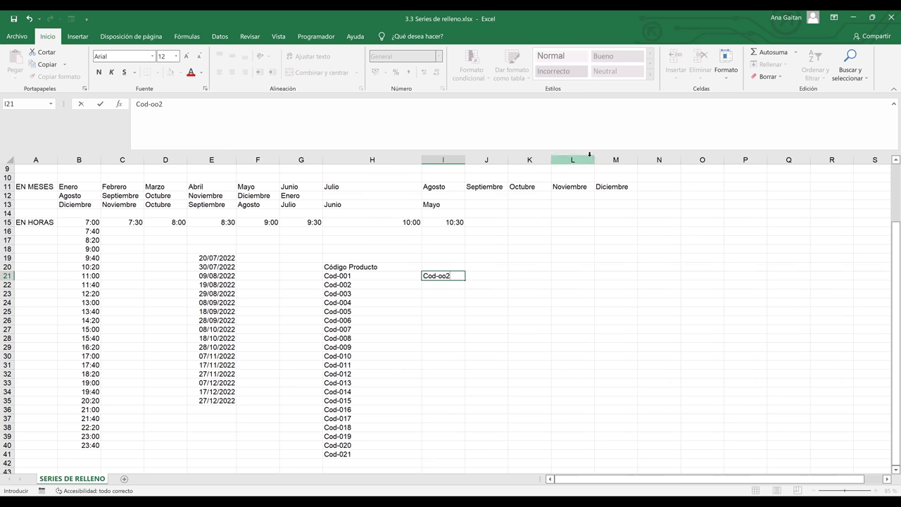
pyautogui.click(443, 276)
pyautogui.press('BackSpace')
pyautogui.press('BackSpace')
pyautogui.write('00')
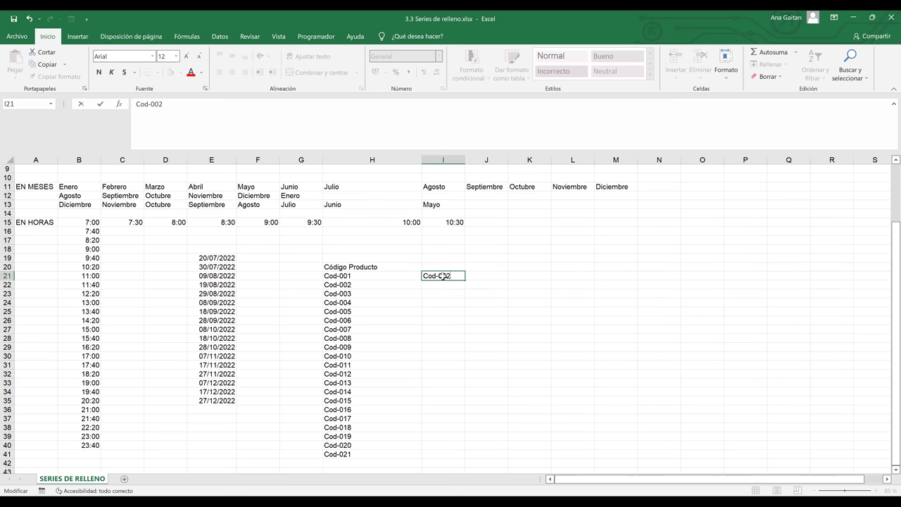
pyautogui.press('Return')
# - Enter Cod-002 in I22 and the variant cod002 without a hyphen in I23
pyautogui.write('cod')
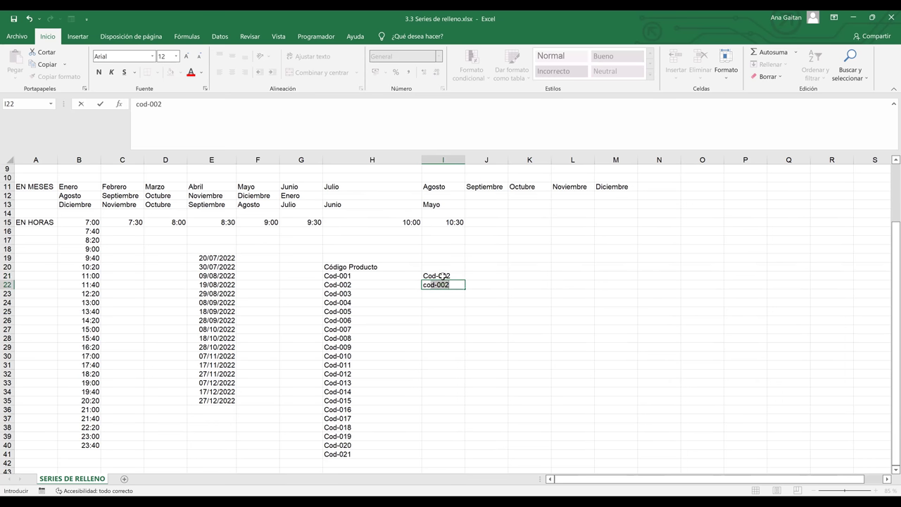
pyautogui.press('Return')
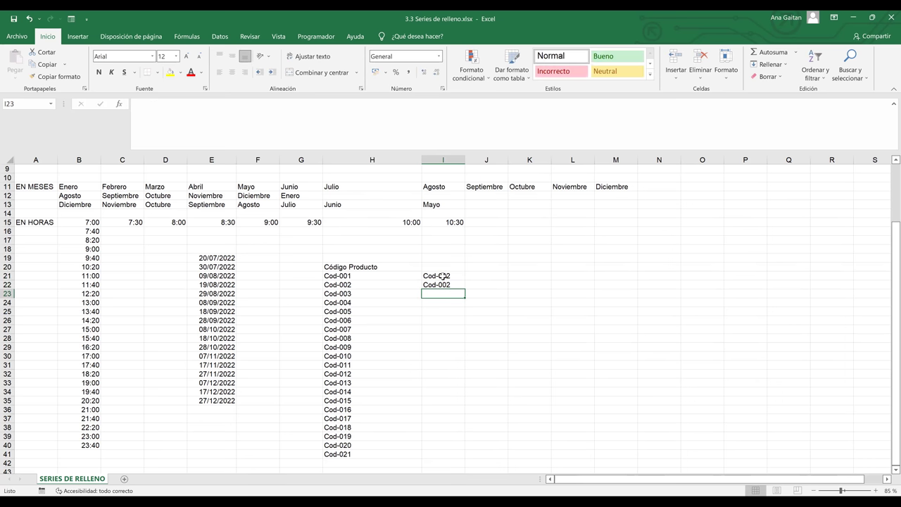
pyautogui.write('cod-')
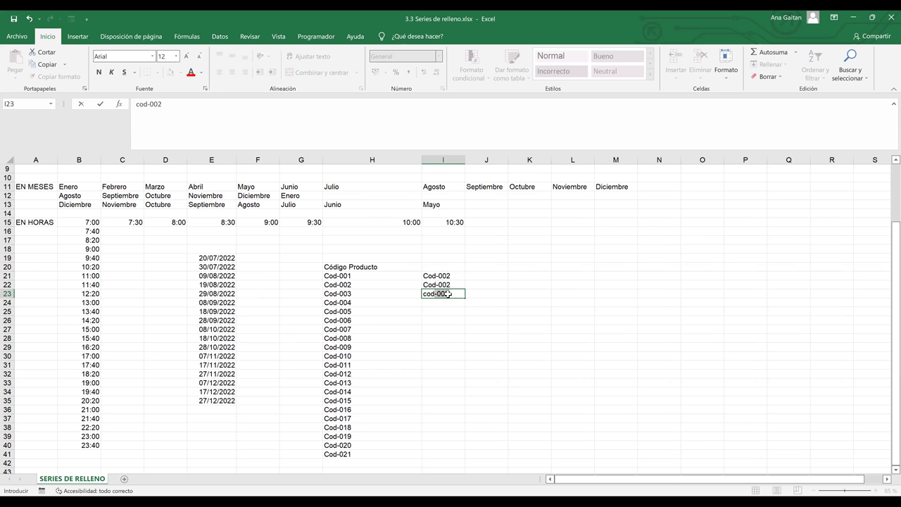
pyautogui.write('002')
pyautogui.click(449, 294)
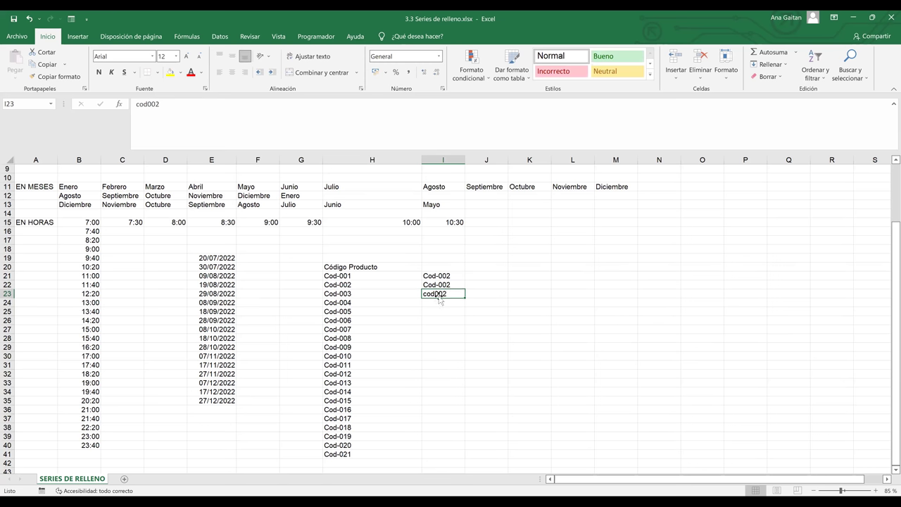
# - Refill the product code column from the starting pair H21:H22 down to H41
pyautogui.click(359, 278)
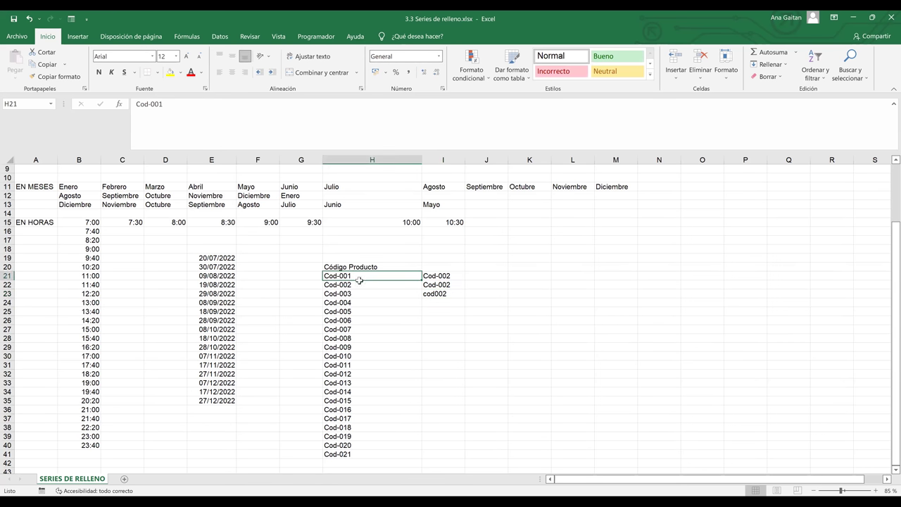
pyautogui.moveTo(359, 283); pyautogui.dragTo(402, 288)
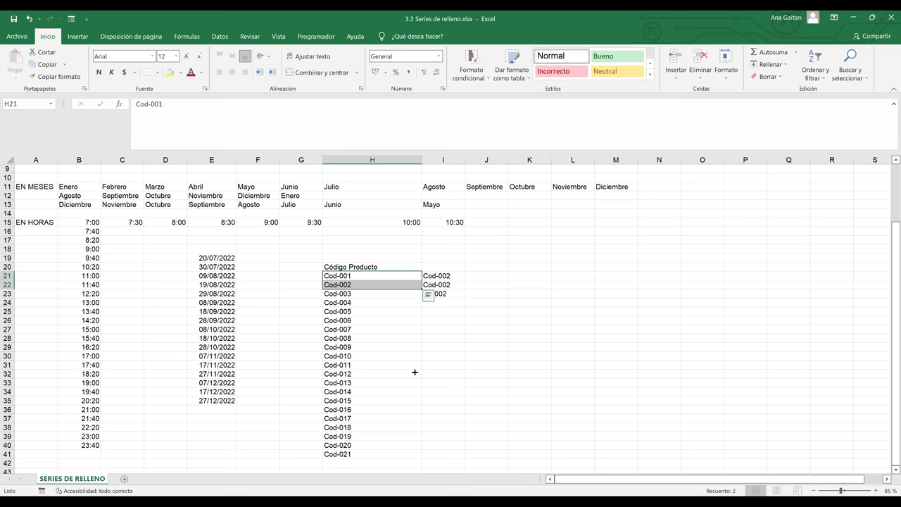
pyautogui.keyDown('shift'); pyautogui.click(411, 459); pyautogui.keyUp('shift')
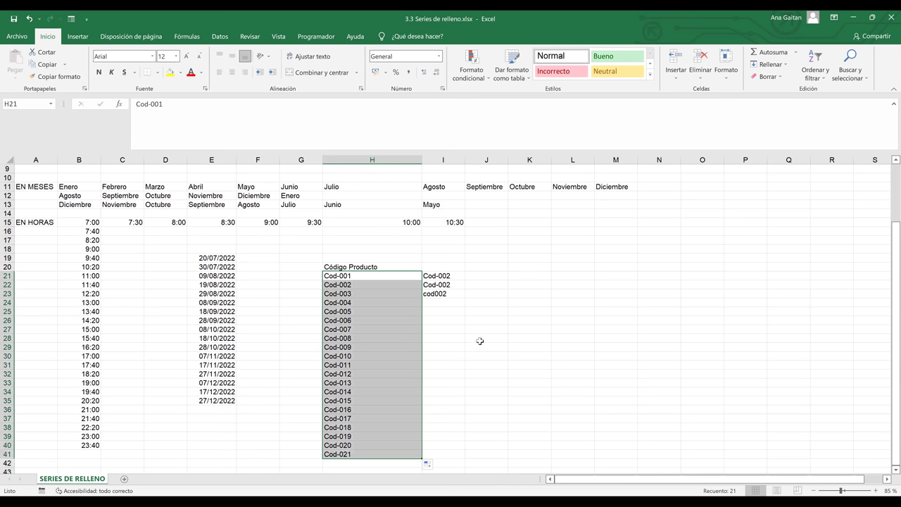
pyautogui.click(386, 278)
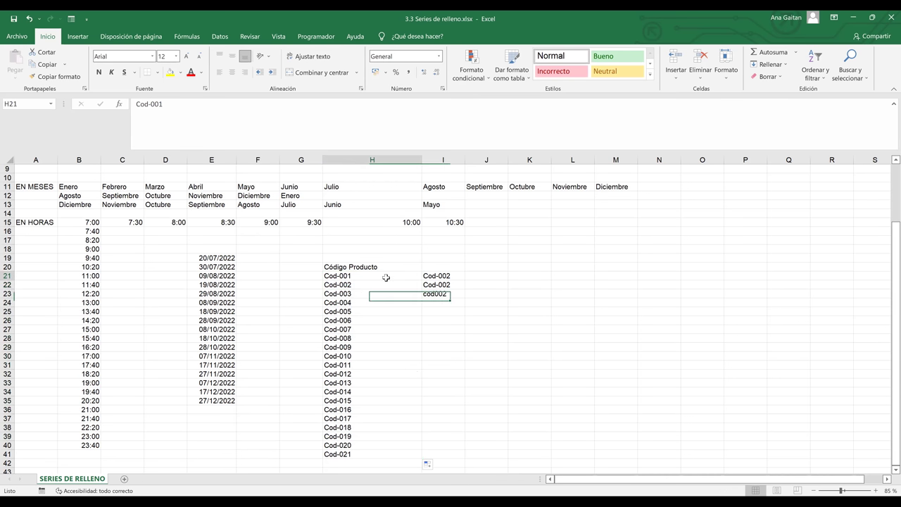
pyautogui.press('Down')
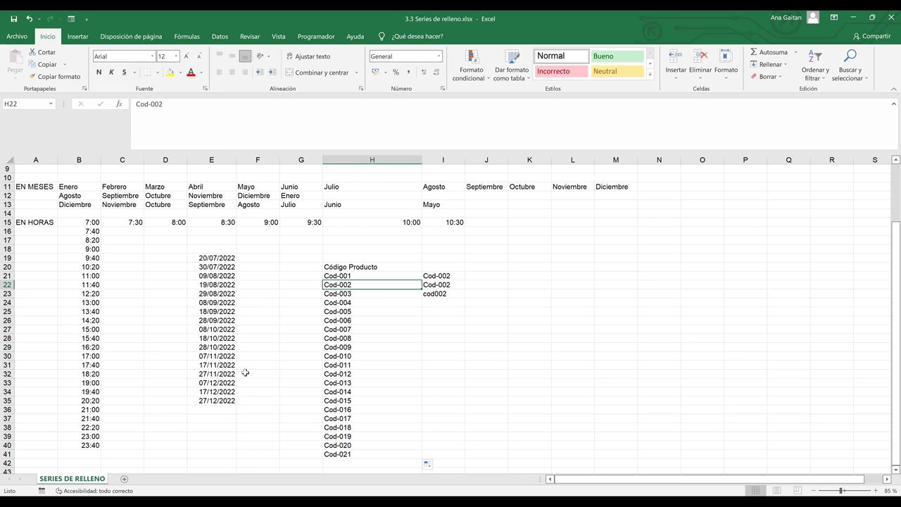
# - Add a new worksheet and enter the headers Nº in B6 and Codigo in C6
pyautogui.click(125, 479)
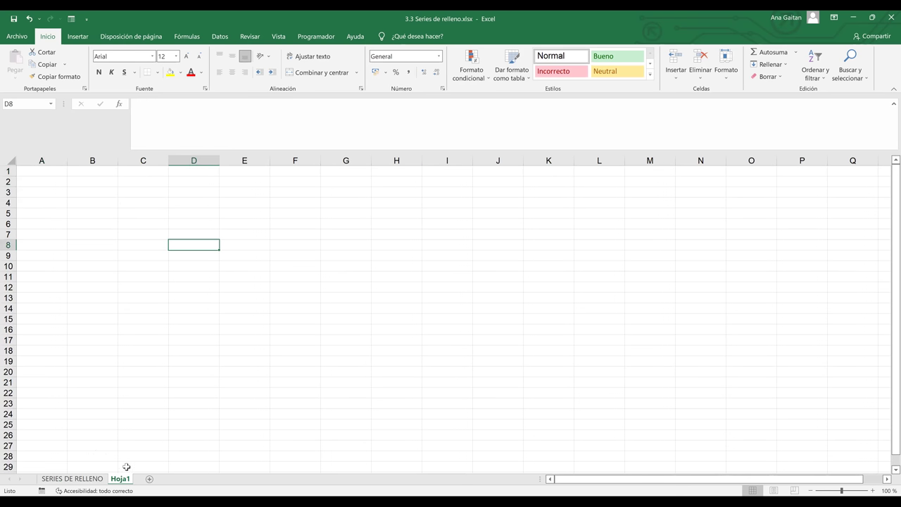
pyautogui.click(102, 223)
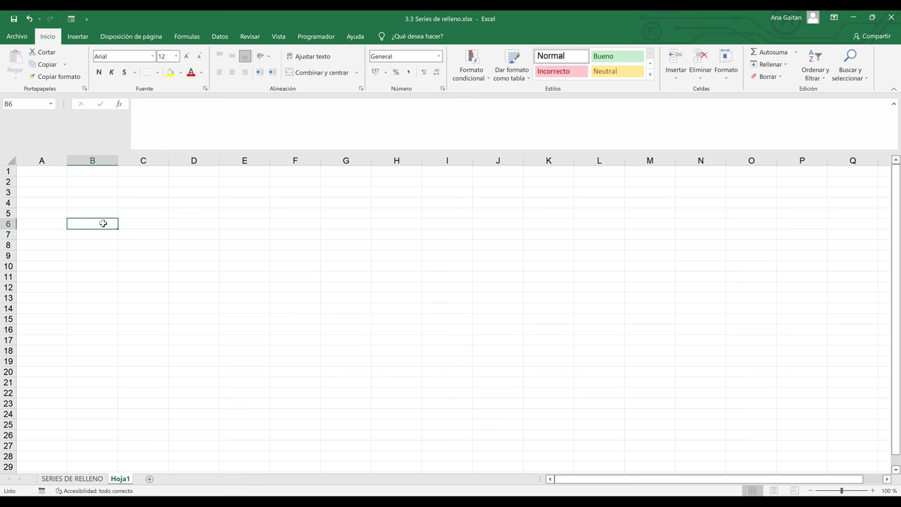
pyautogui.write('Nº')
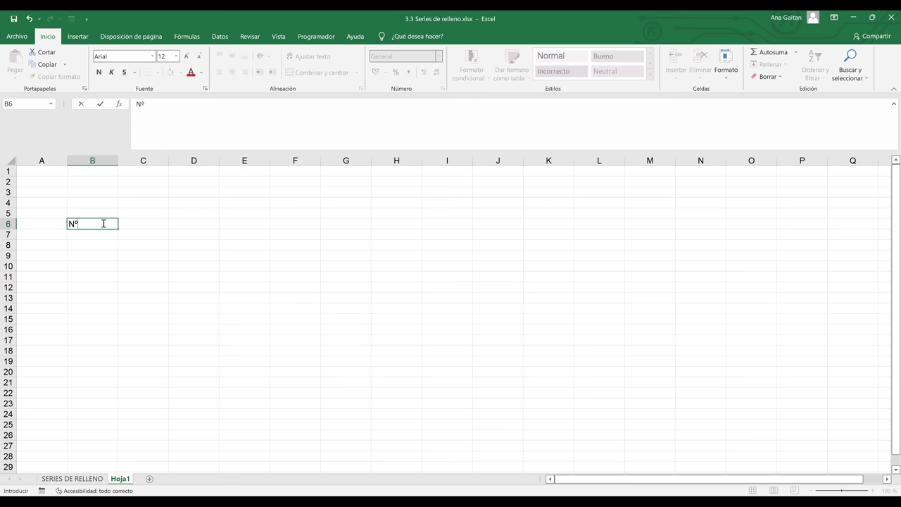
pyautogui.press('Tab')
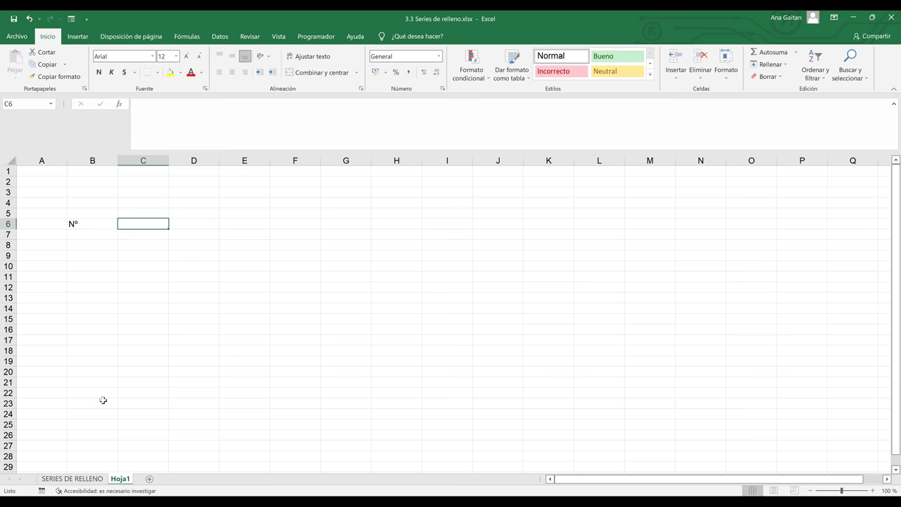
pyautogui.click(90, 232)
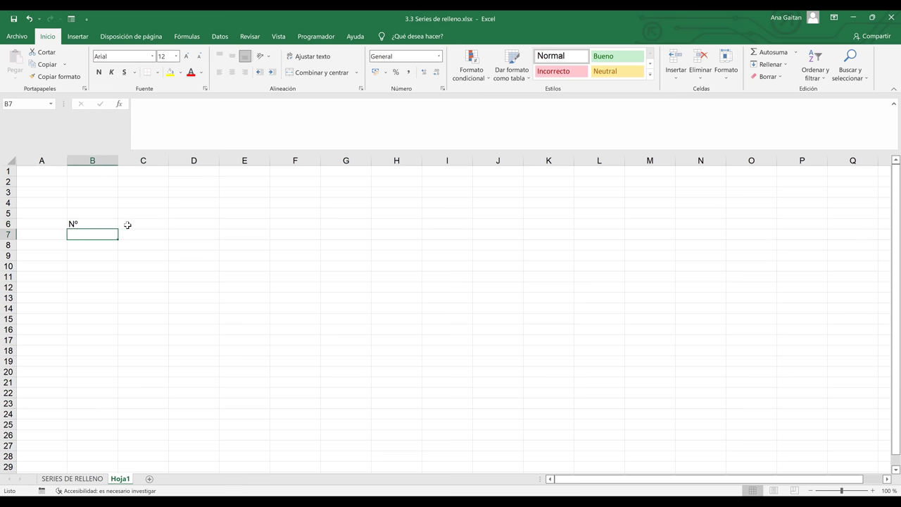
pyautogui.click(131, 224)
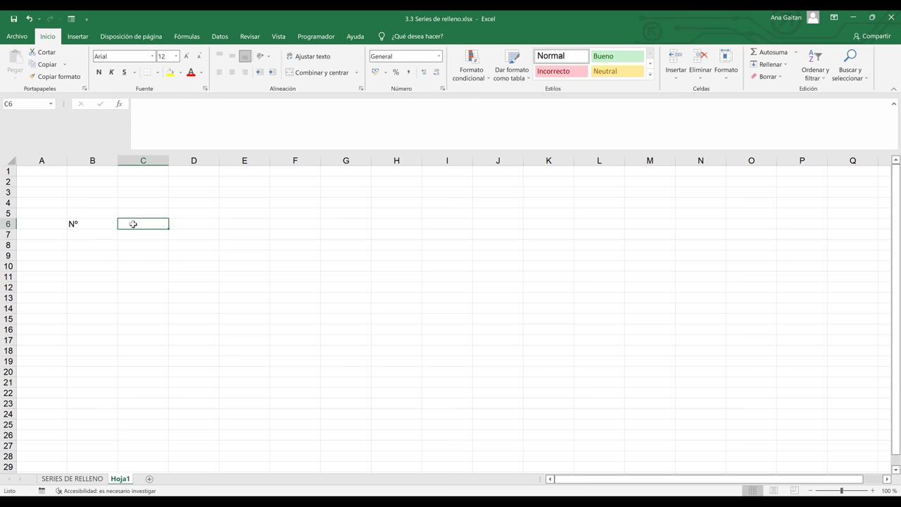
pyautogui.write('Co')
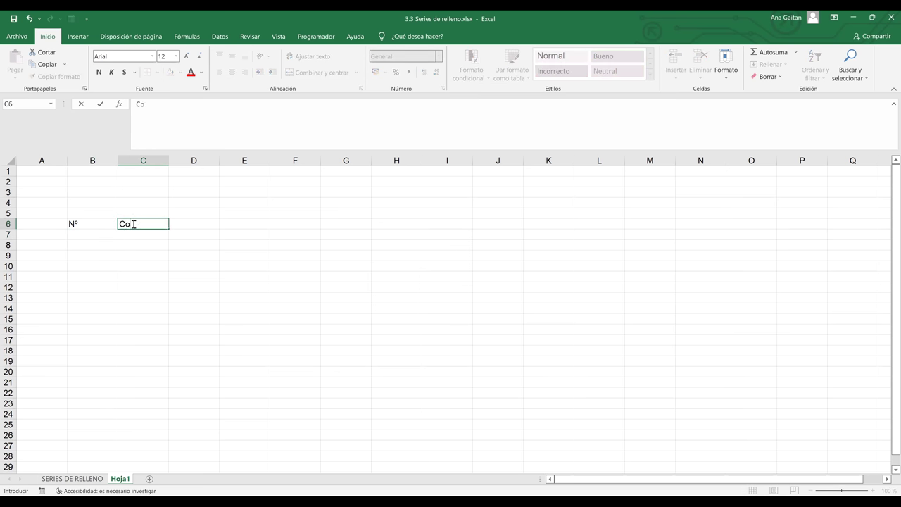
pyautogui.write('digo')
pyautogui.press('Tab')
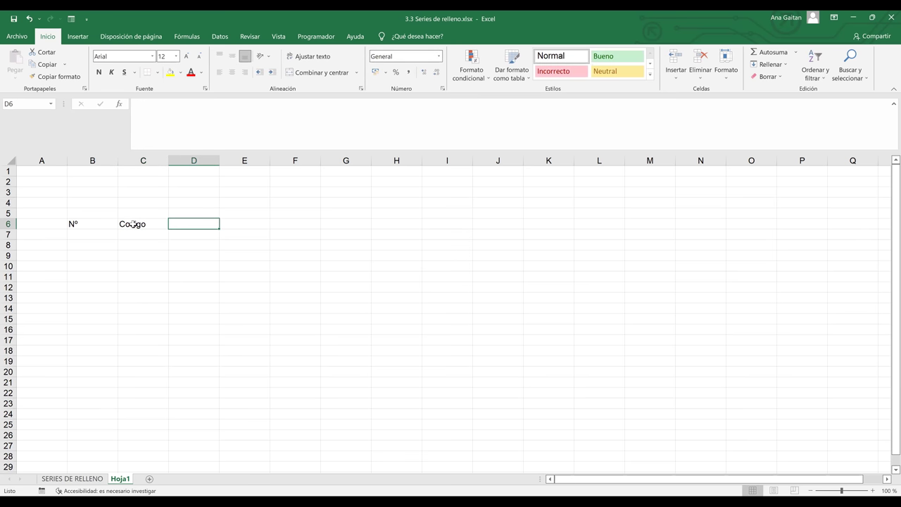
# - Enter the header Nombre del curso in D6 and widen column D to fit it
pyautogui.write('N')
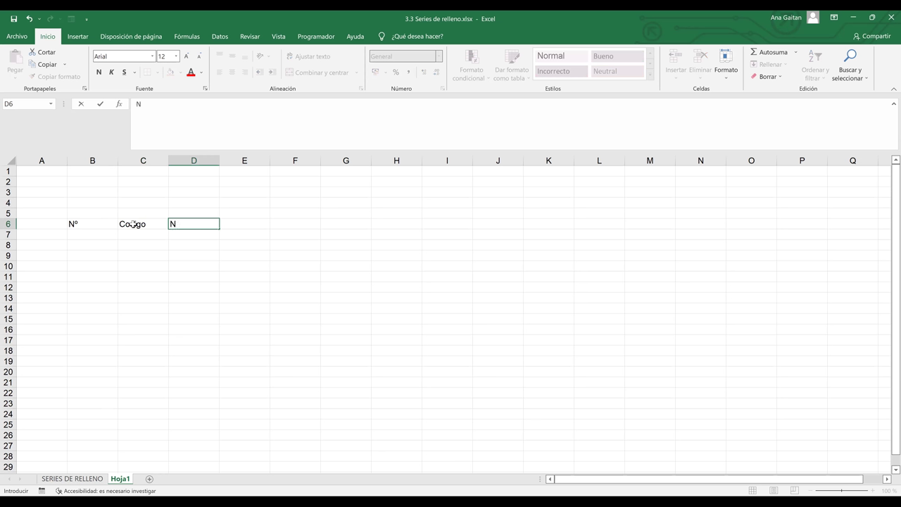
pyautogui.write('ombre del curso')
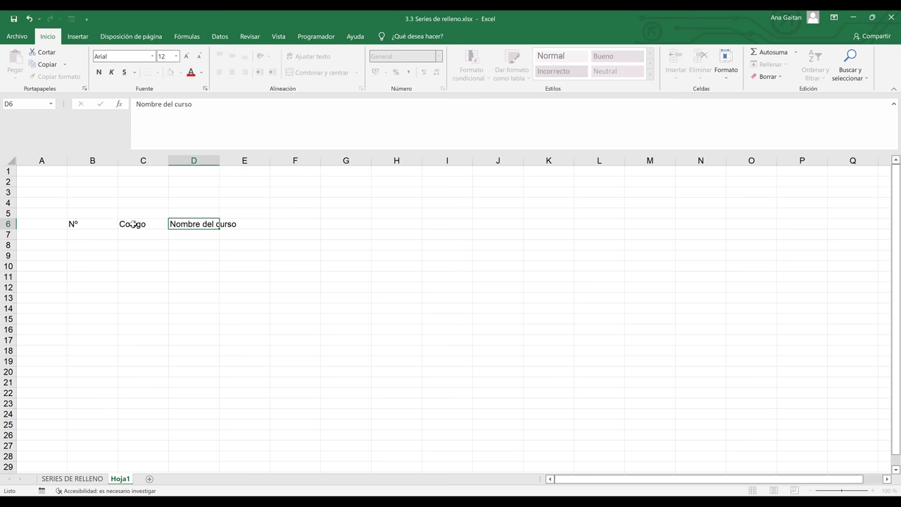
pyautogui.press('Tab')
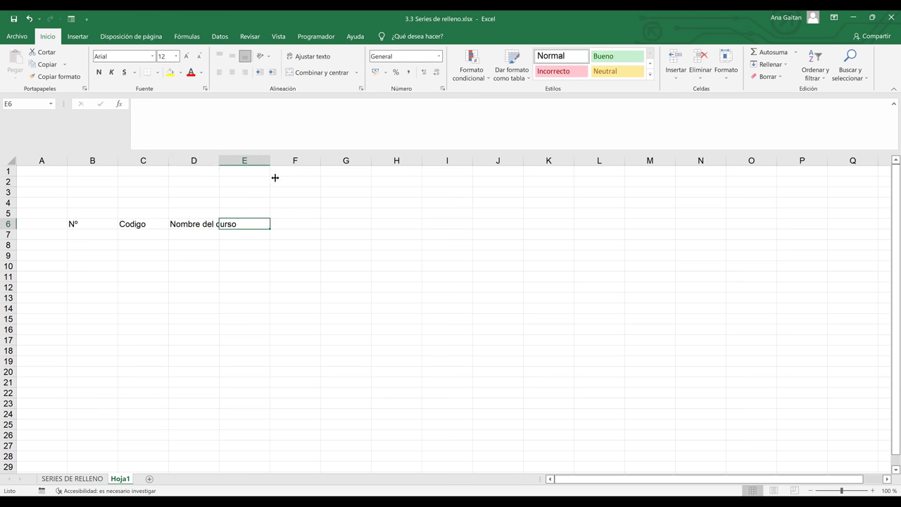
pyautogui.hotkey('alt', 'o')
pyautogui.write('ca')
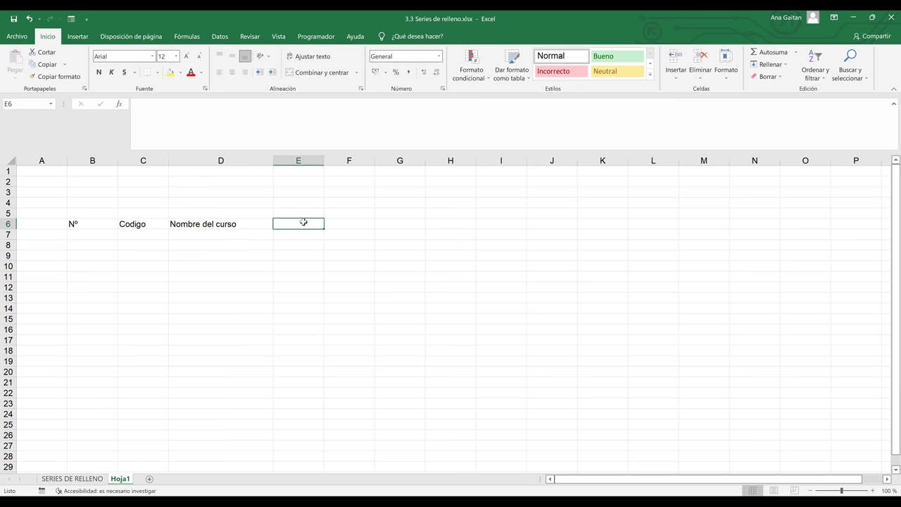
# - Enter the header Nº de Participantes in E6
pyautogui.write('N')
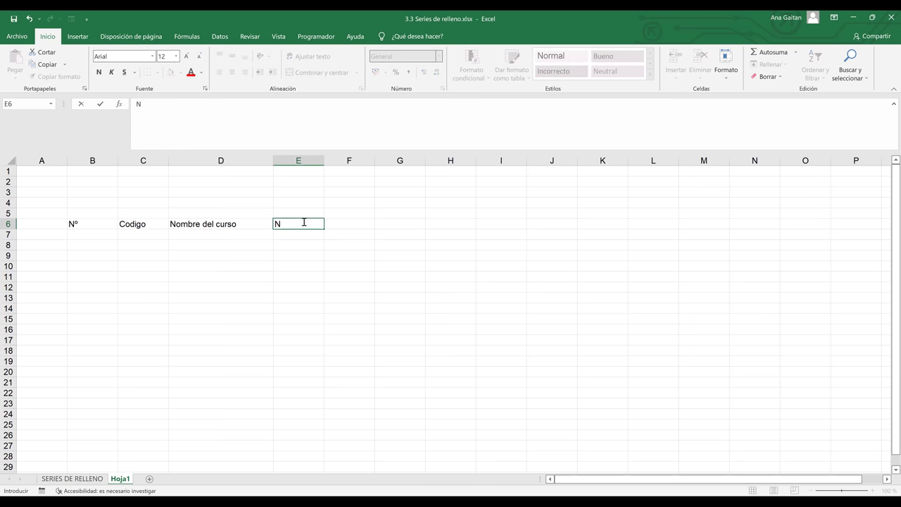
pyautogui.write('ª')
pyautogui.write(' de ')
pyautogui.write('Par')
pyautogui.write('ticipantes')
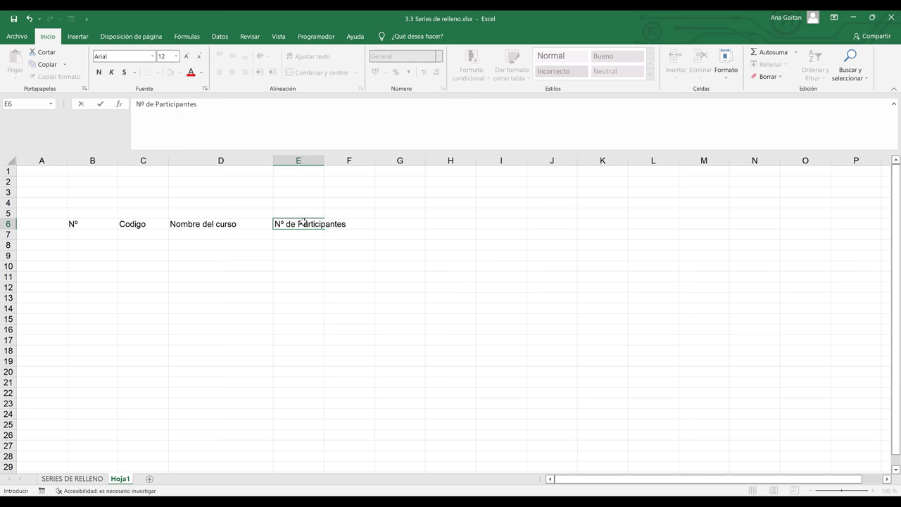
pyautogui.press('Tab')
# - Wrap the text of the E6 header and adjust column E's width to fit the word Participantes
pyautogui.moveTo(324, 159)
pyautogui.mouseDown()
pyautogui.moveTo(354, 157)
pyautogui.moveTo(316, 164)
pyautogui.moveTo(330, 161)
pyautogui.mouseUp()
pyautogui.click(295, 226)
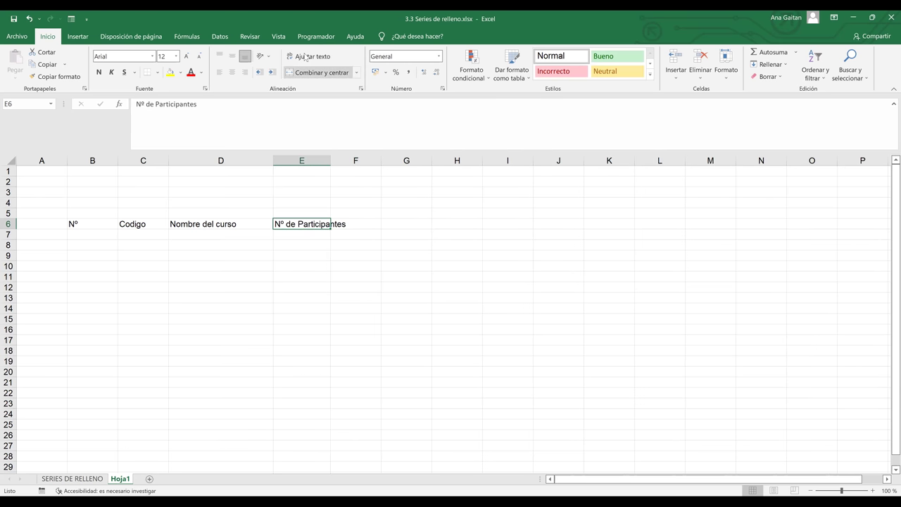
pyautogui.click(310, 56)
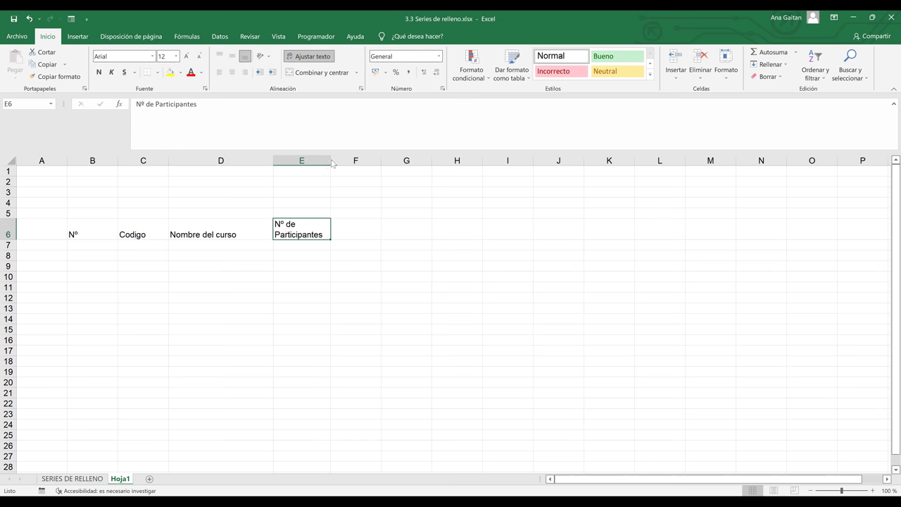
pyautogui.moveTo(320, 164); pyautogui.dragTo(317, 209)
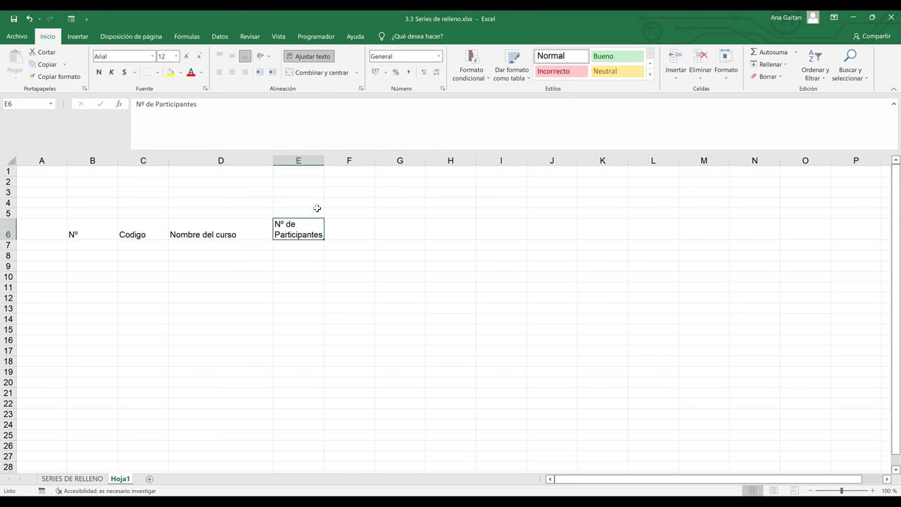
# - Enter the header Fecha de Inicio in F6 and widen column F to fit it on one line
pyautogui.click(348, 228)
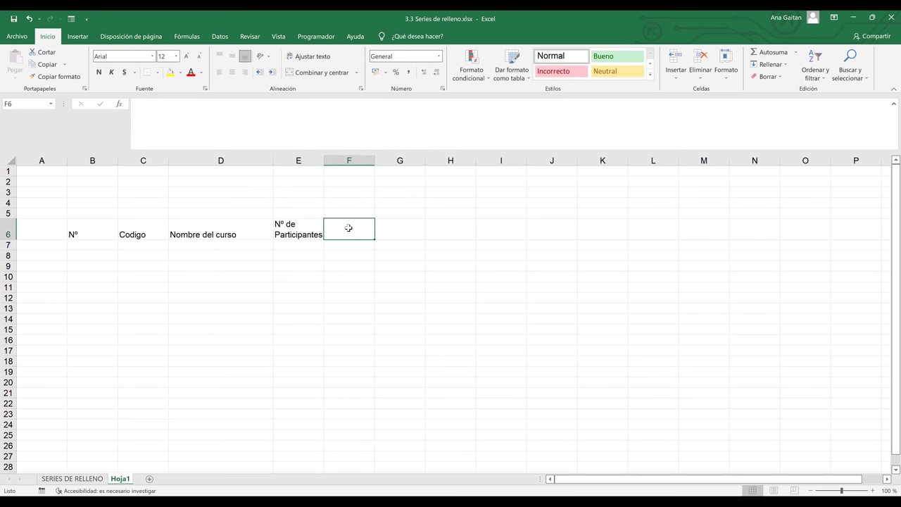
pyautogui.write('Fe')
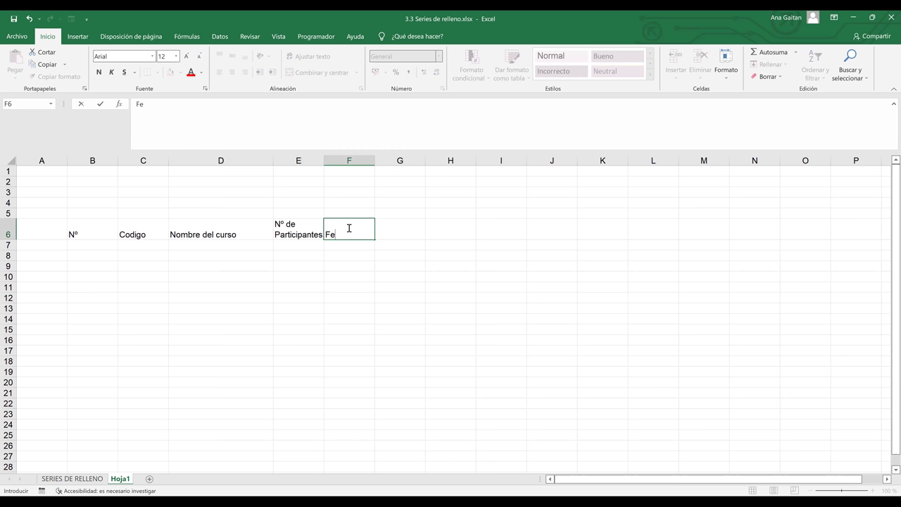
pyautogui.write('cha de Inicio')
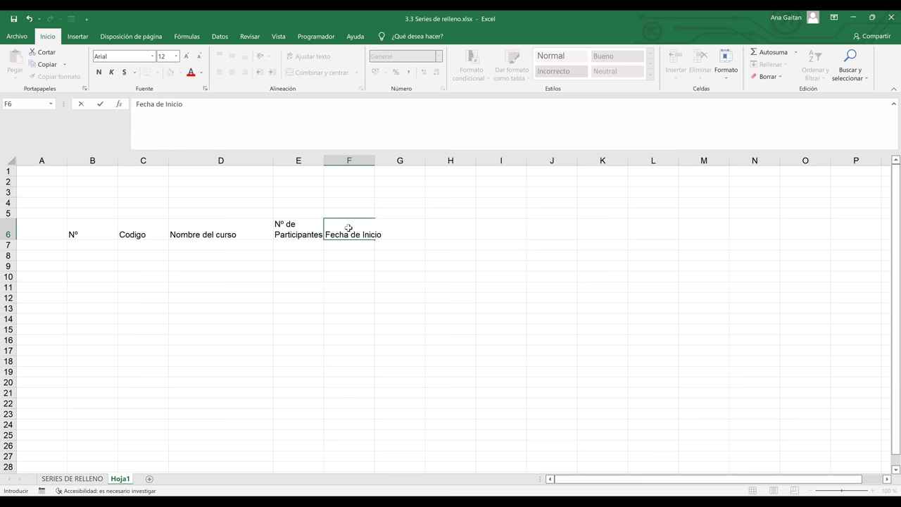
pyautogui.press('Tab')
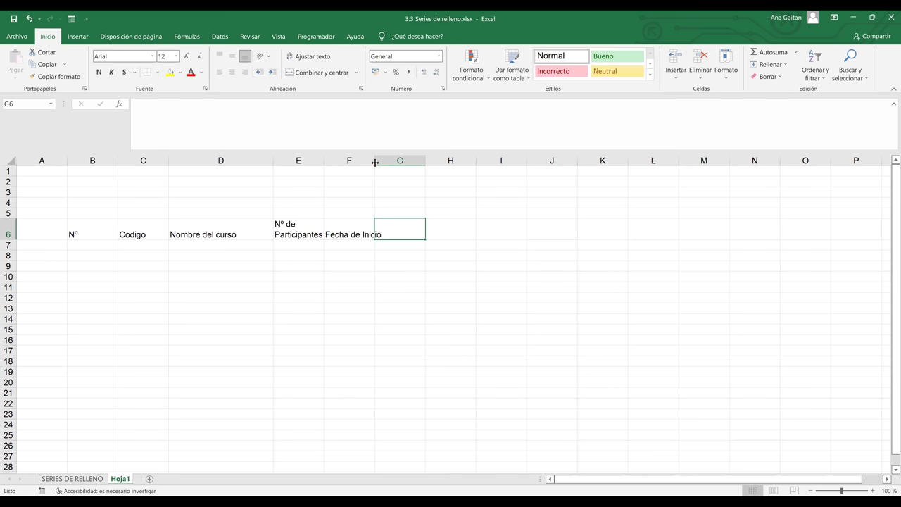
pyautogui.moveTo(374, 162); pyautogui.dragTo(394, 163)
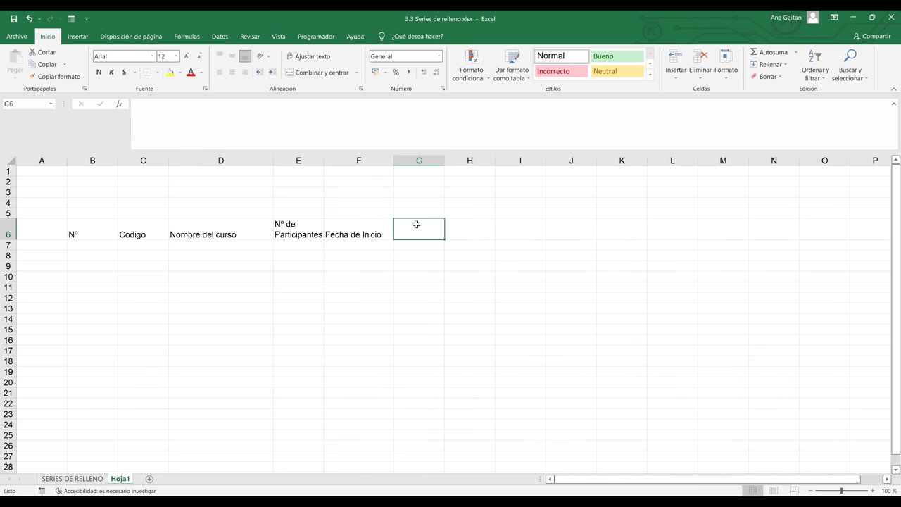
# - Enter the header Fecha de Finalizacion in G6 and wrap its text
pyautogui.write('Fecha de Finalizacion')
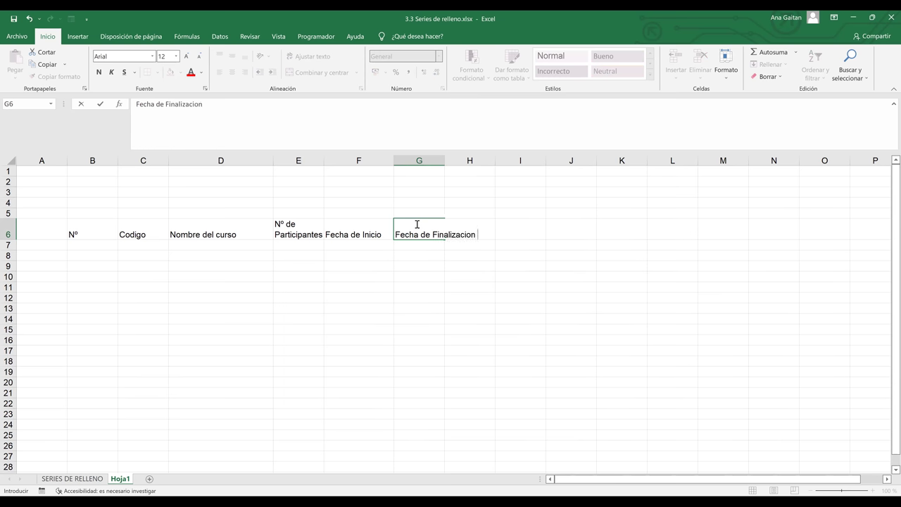
pyautogui.click(481, 279)
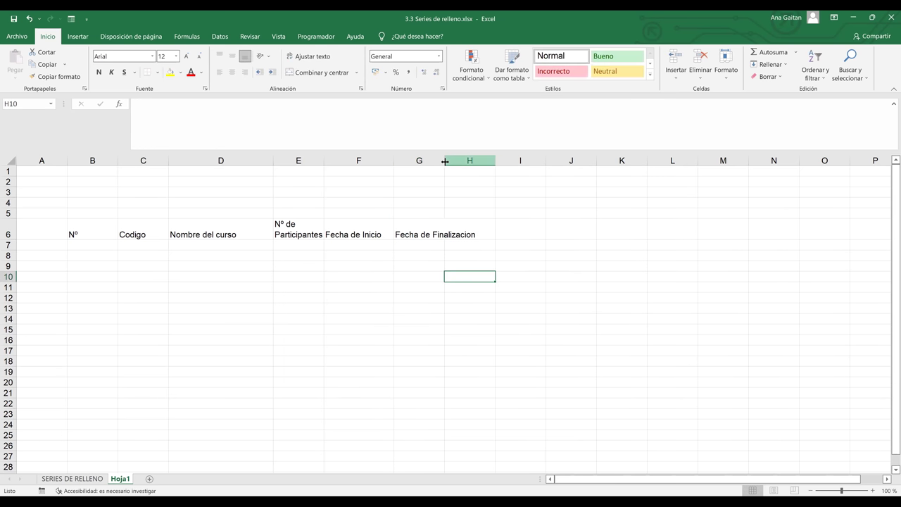
pyautogui.click(423, 230)
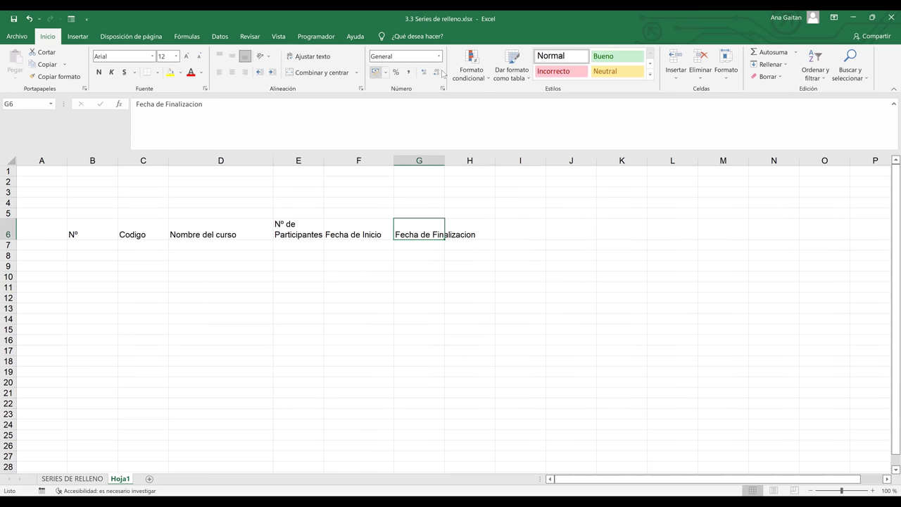
pyautogui.click(308, 62)
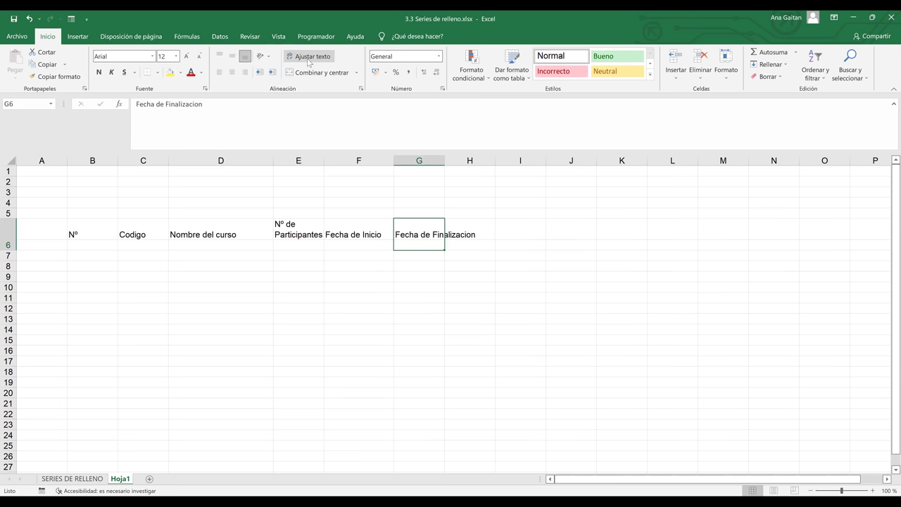
# - Wrap the Fecha de Inicio header in F6 and narrow columns F and B to suit their headers
pyautogui.click(350, 227)
pyautogui.click(321, 62)
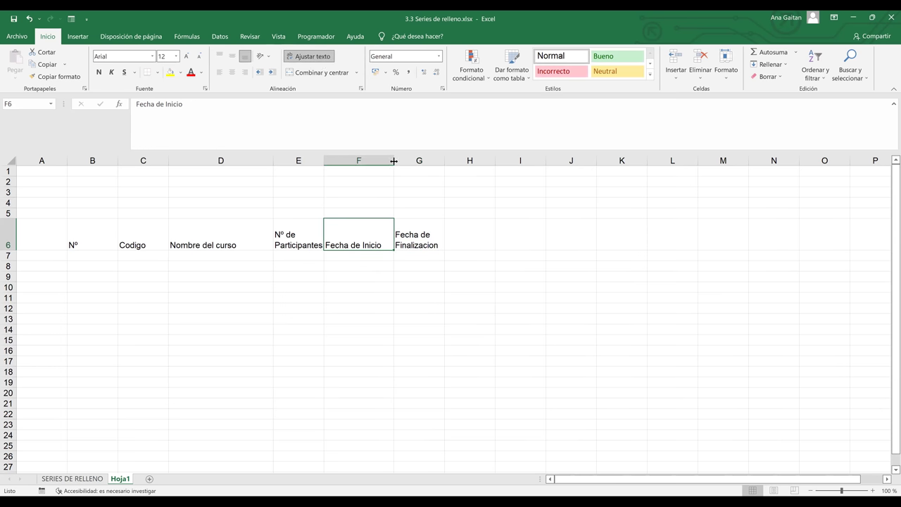
pyautogui.moveTo(394, 161); pyautogui.dragTo(368, 162)
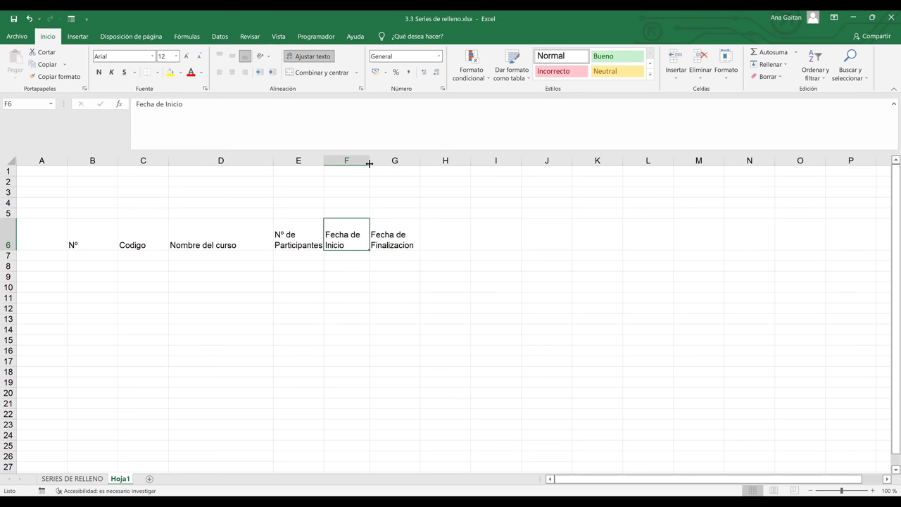
pyautogui.click(430, 228)
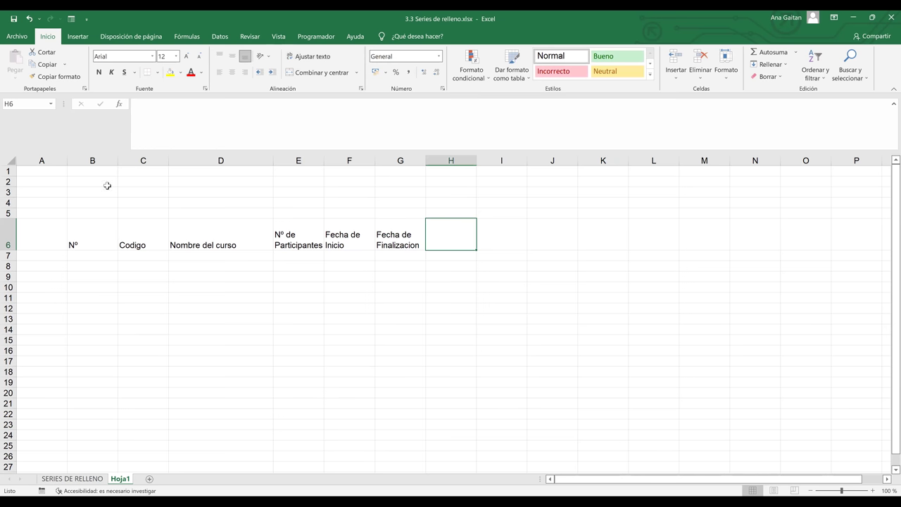
pyautogui.moveTo(116, 160); pyautogui.dragTo(84, 167)
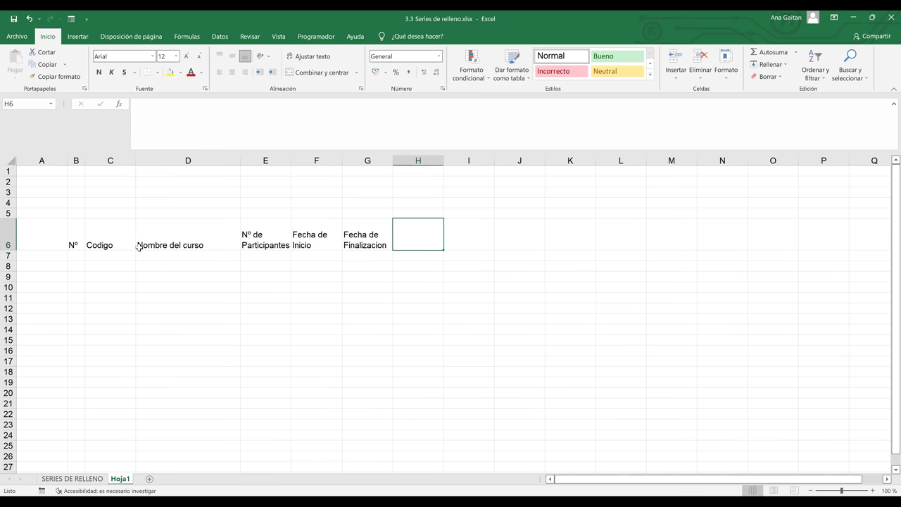
pyautogui.click(158, 340)
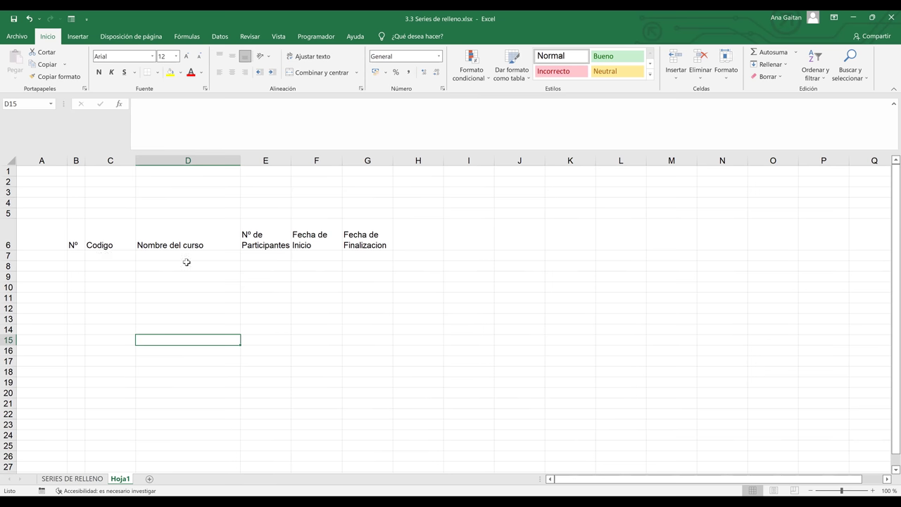
pyautogui.click(264, 254)
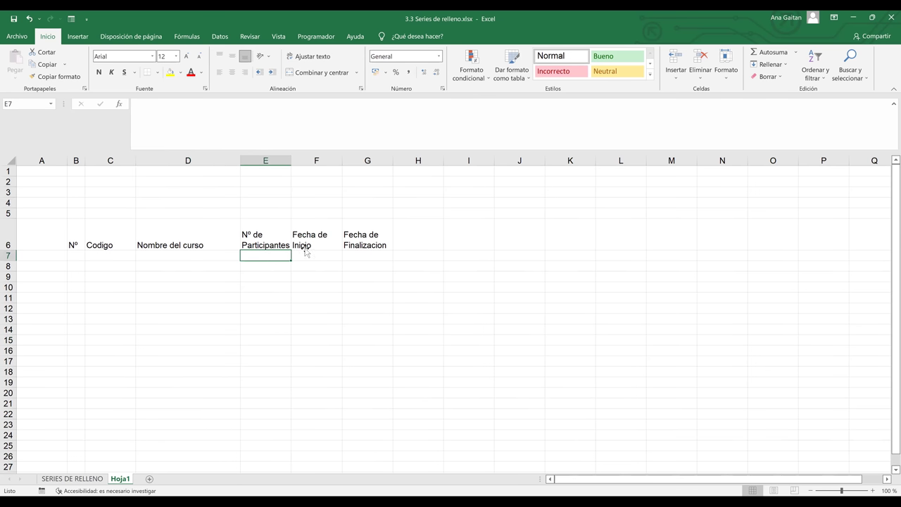
pyautogui.press('Up')
pyautogui.press('Right')
pyautogui.click(347, 254)
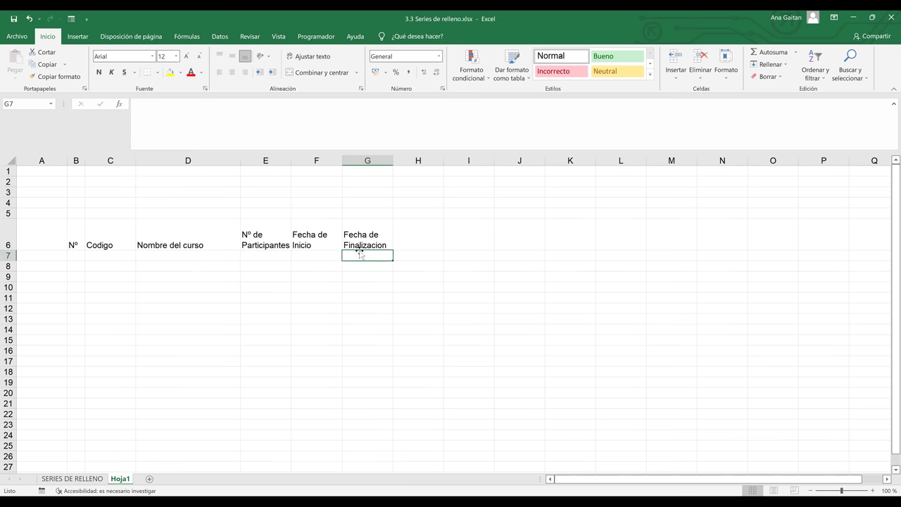
pyautogui.click(365, 235)
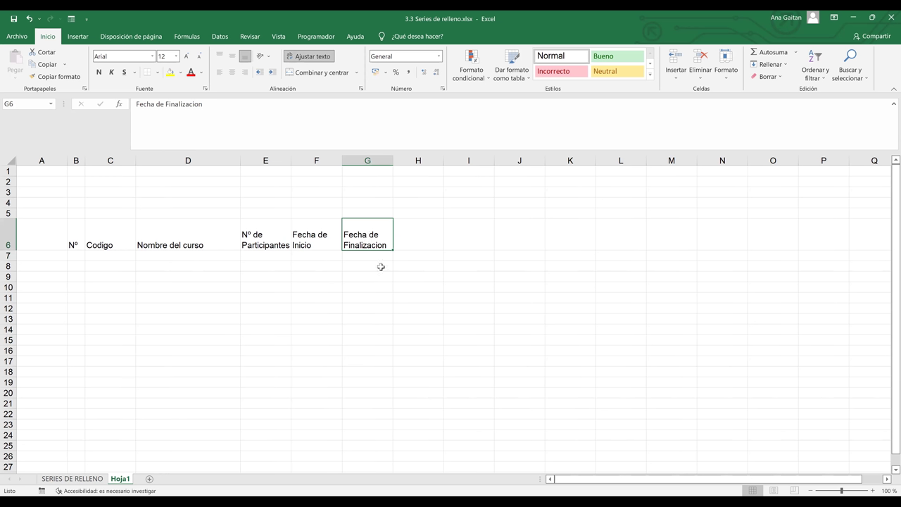
# - Enter another column header beginning with N in H6, beside the Fecha de Finalizacion header
pyautogui.click(418, 238)
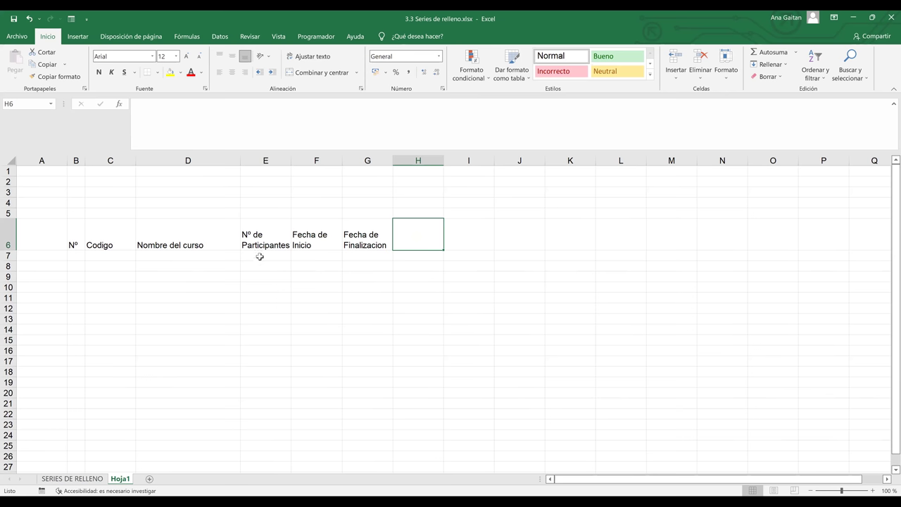
pyautogui.click(419, 232)
pyautogui.write('N')
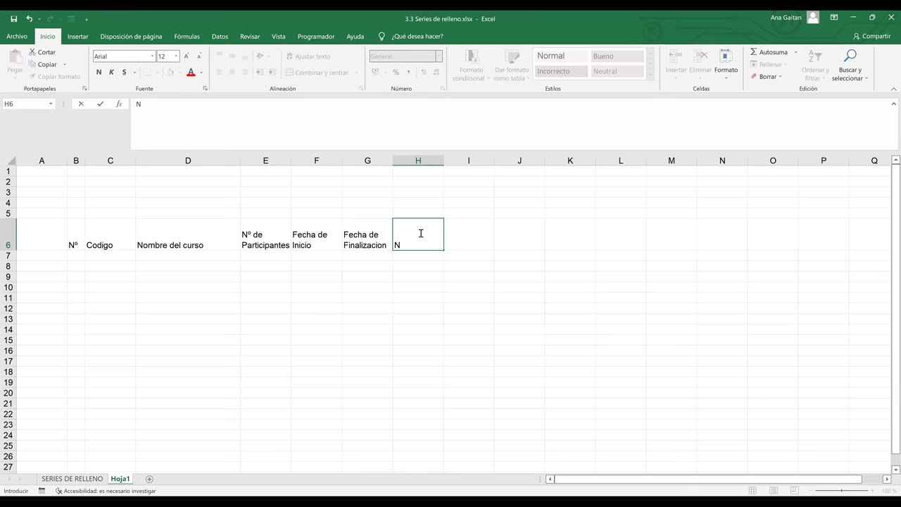
# - Complete the header in cell H6 as "Nº Aprobados"
pyautogui.write('ª')
pyautogui.press('BackSpace')
pyautogui.write('º Aprobados')
pyautogui.press('Tab')
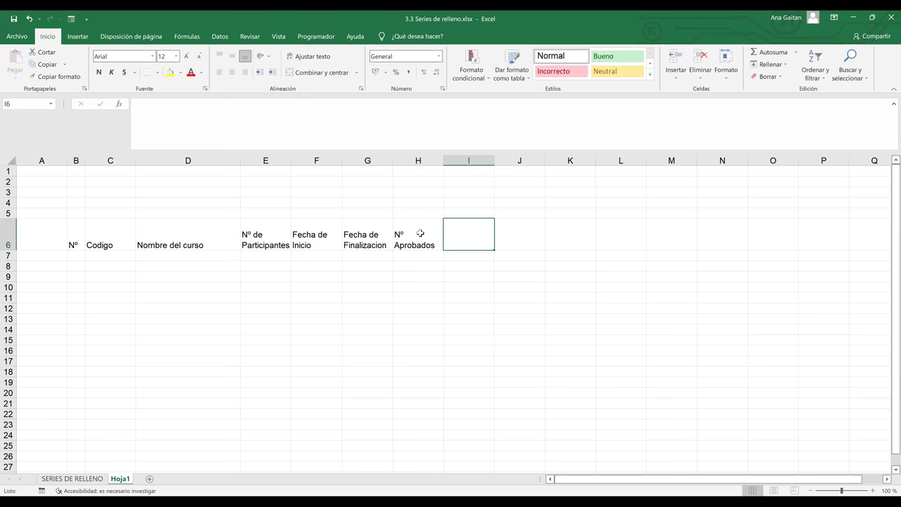
# - Apply all borders to the table range B6:H16
pyautogui.moveTo(75, 231); pyautogui.dragTo(431, 355)
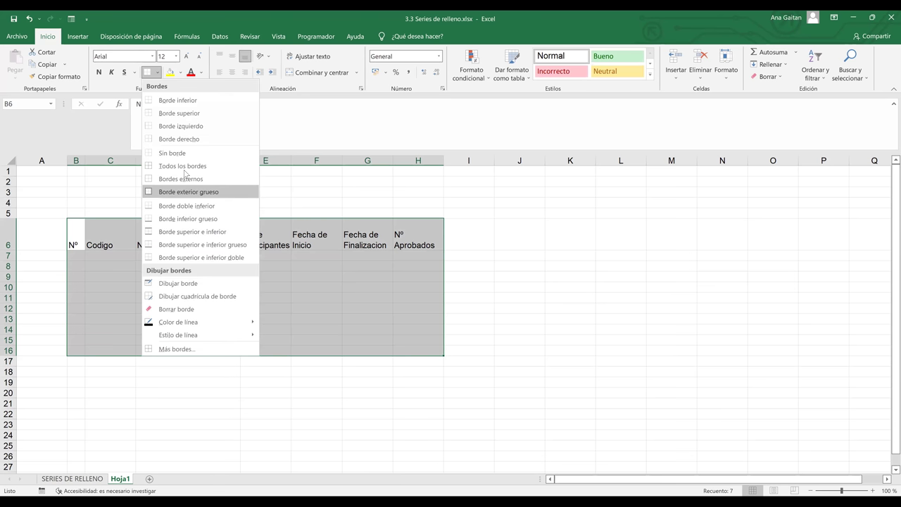
pyautogui.click(183, 166)
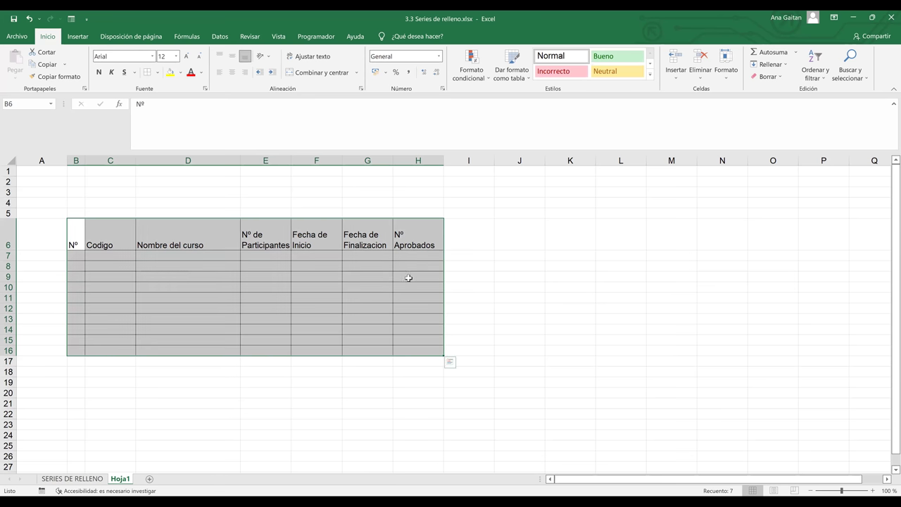
pyautogui.click(409, 278)
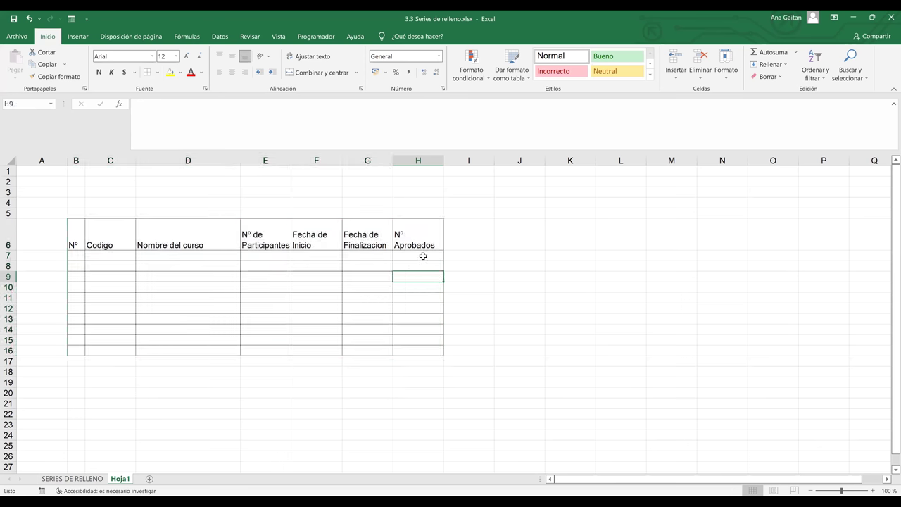
# - Enter the header "Nº Reprobados" in cell I6
pyautogui.click(460, 233)
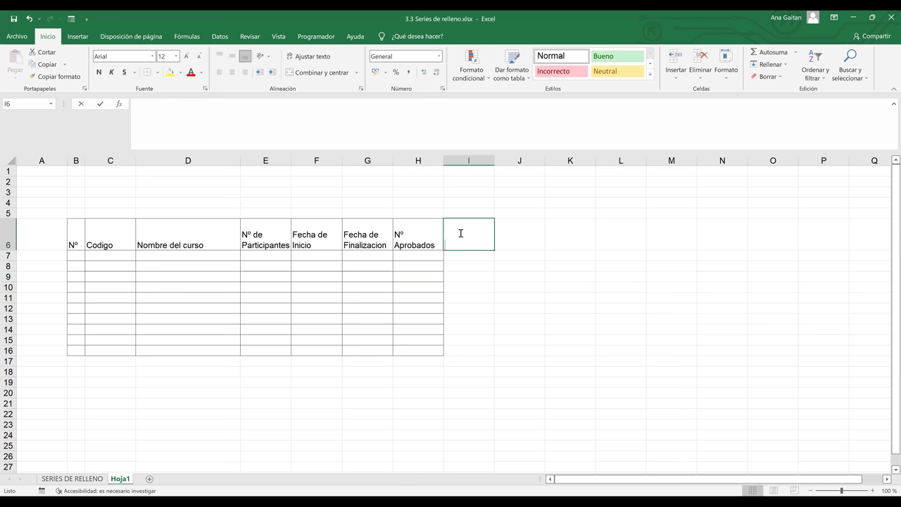
pyautogui.write('N')
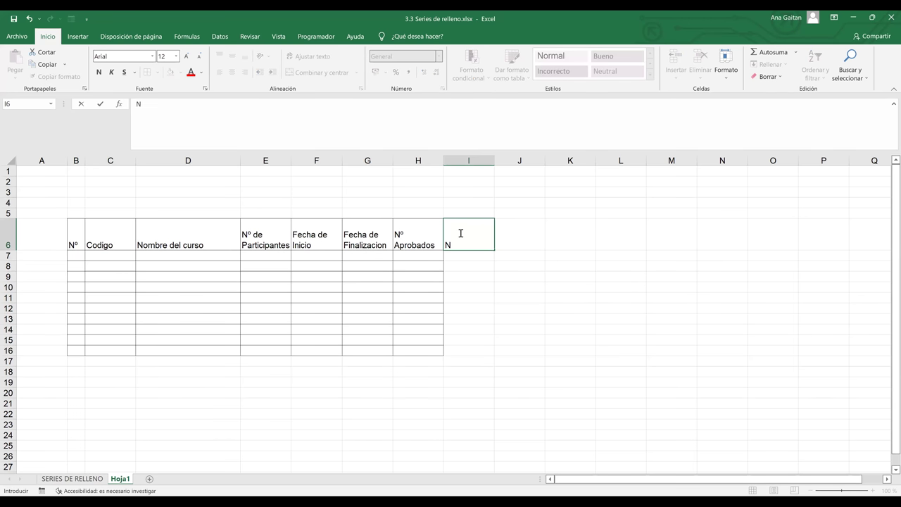
pyautogui.write('º Reprobados')
pyautogui.press('Tab')
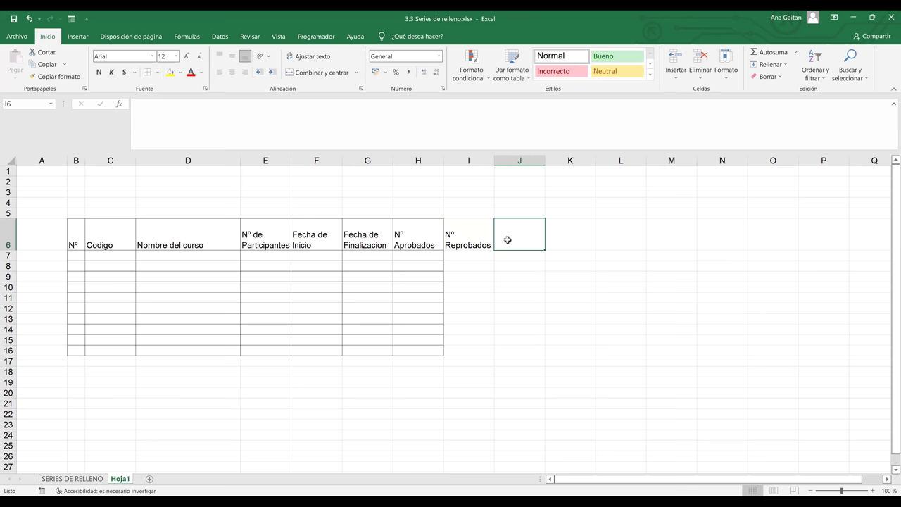
pyautogui.write('Nº a')
pyautogui.press('BackSpace')
pyautogui.write('Alumnos')
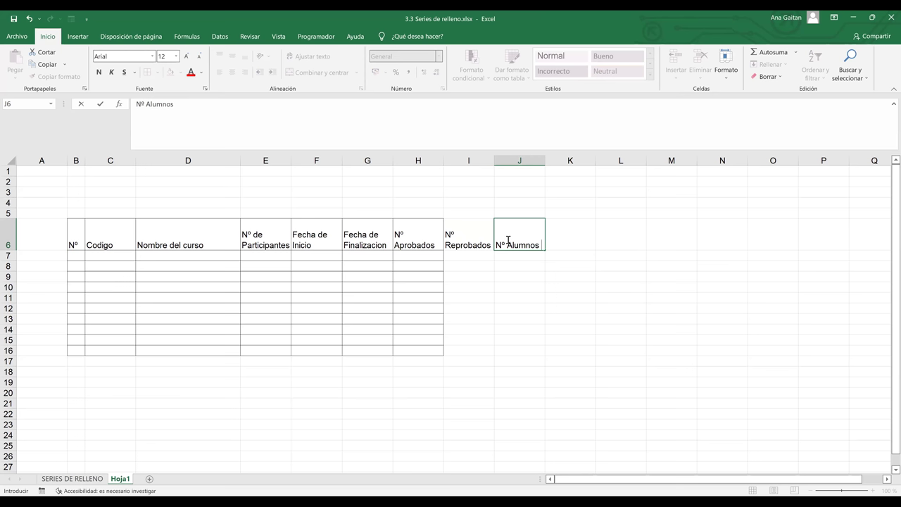
pyautogui.press('BackSpace')
pyautogui.press('BackSpace')
pyautogui.press('BackSpace')
pyautogui.press('BackSpace')
pyautogui.press('BackSpace')
pyautogui.press('BackSpace')
pyautogui.press('BackSpace')
pyautogui.press('BackSpace')
pyautogui.press('BackSpace')
pyautogui.press('BackSpace')
pyautogui.click(515, 296)
# - Extend the all-borders formatting to the Nº Reprobados column, cells I6:I16
pyautogui.moveTo(459, 234); pyautogui.dragTo(464, 351)
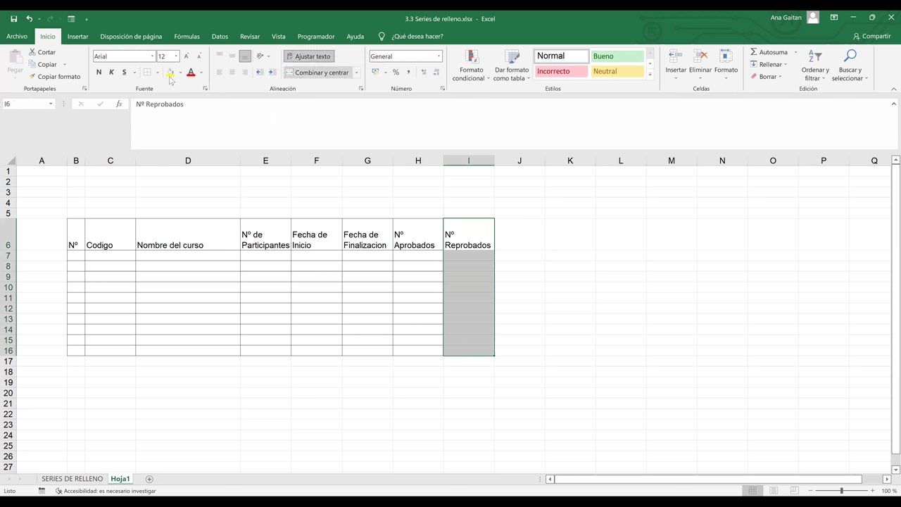
pyautogui.click(148, 72)
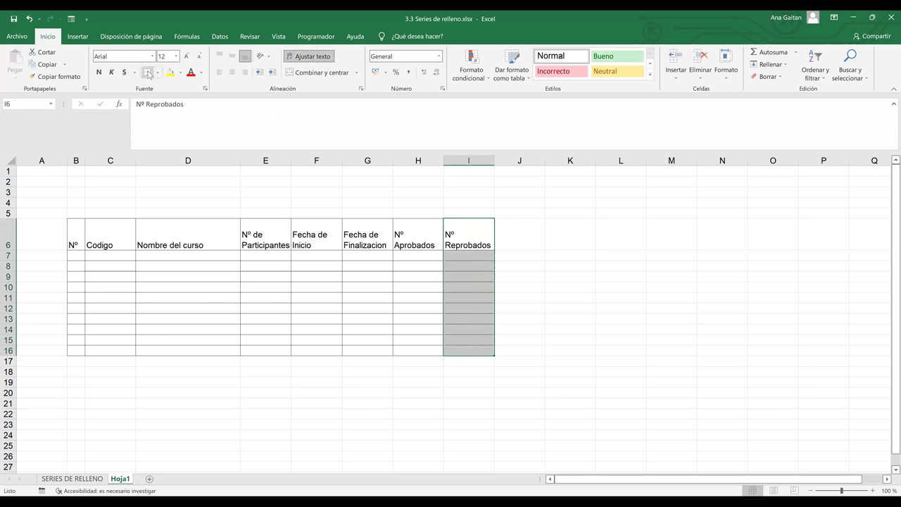
pyautogui.click(514, 240)
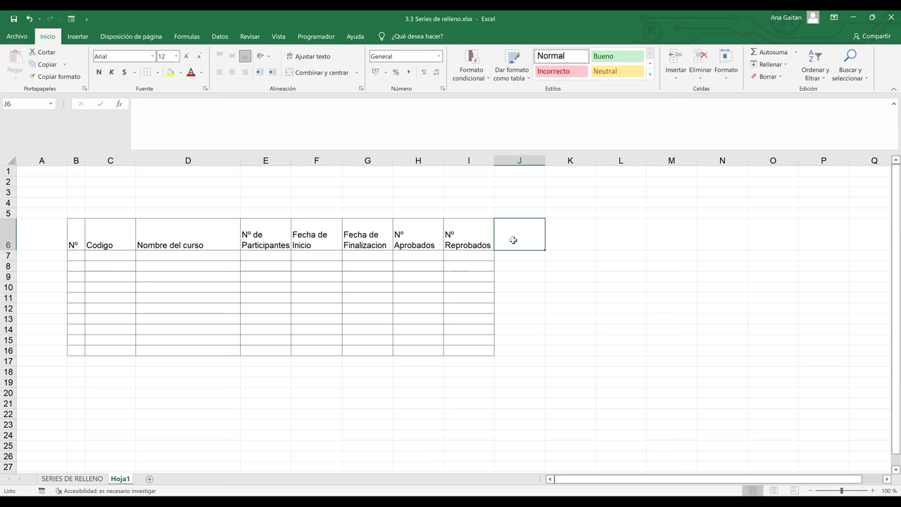
pyautogui.write('Resultado de')
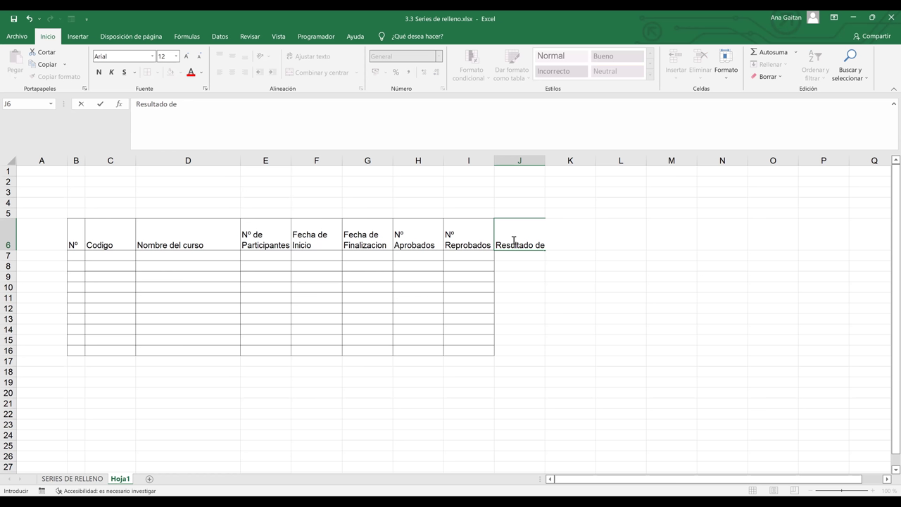
pyautogui.write('alumnos fina')
pyautogui.press('BackSpace')
pyautogui.press('BackSpace')
pyautogui.press('BackSpace')
pyautogui.press('BackSpace')
pyautogui.press('BackSpace')
pyautogui.press('BackSpace')
pyautogui.press('BackSpace')
pyautogui.press('BackSpace')
pyautogui.press('BackSpace')
pyautogui.press('BackSpace')
pyautogui.press('BackSpace')
pyautogui.press('BackSpace')
pyautogui.press('BackSpace')
pyautogui.press('BackSpace')
pyautogui.press('BackSpace')
pyautogui.press('BackSpace')
pyautogui.press('BackSpace')
pyautogui.press('BackSpace')
pyautogui.press('BackSpace')
pyautogui.press('BackSpace')
pyautogui.press('BackSpace')
pyautogui.press('BackSpace')
pyautogui.press('BackSpace')
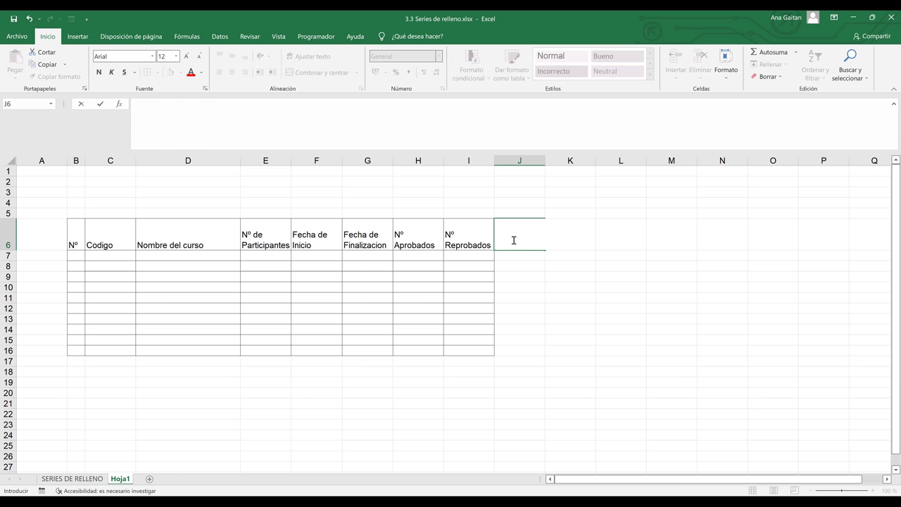
# - Enter the header "Finalizaron Curso" in cell J6
pyautogui.write('Finalizaron Curs')
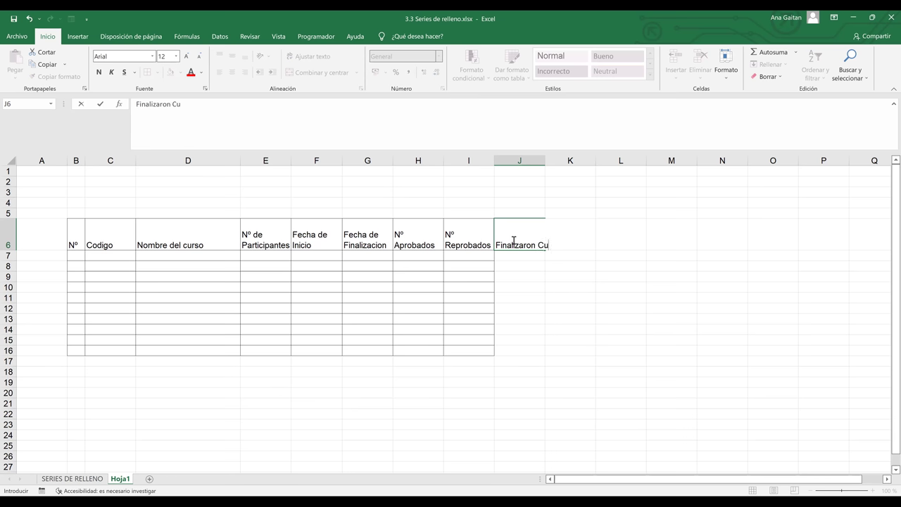
pyautogui.press('BackSpace')
pyautogui.write('so')
pyautogui.click(524, 286)
# - Apply all borders to the Finalizaron Curso column, cells J6:J16
pyautogui.click(521, 239)
pyautogui.moveTo(516, 329); pyautogui.dragTo(517, 349)
pyautogui.click(148, 73)
pyautogui.click(379, 248)
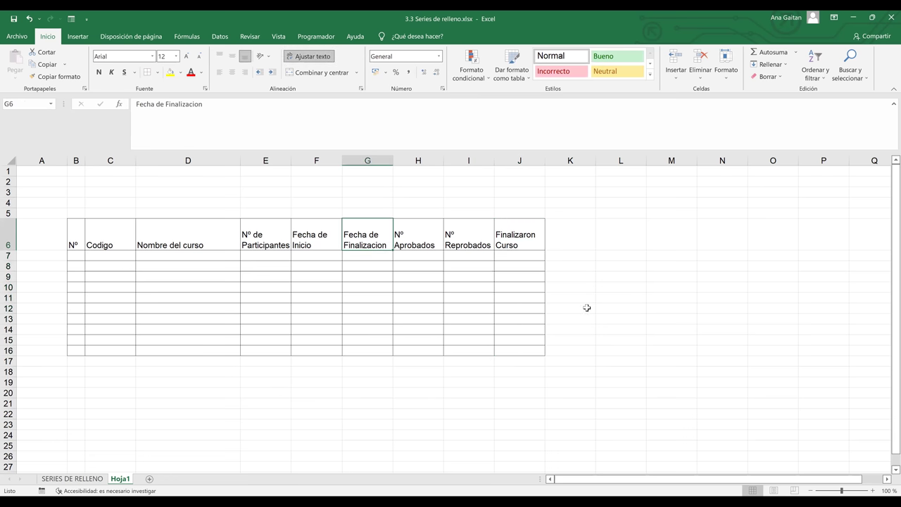
# - Enter the starting numbers 1 and 2 in cells B7 and B8 of the Nº column
pyautogui.click(75, 255)
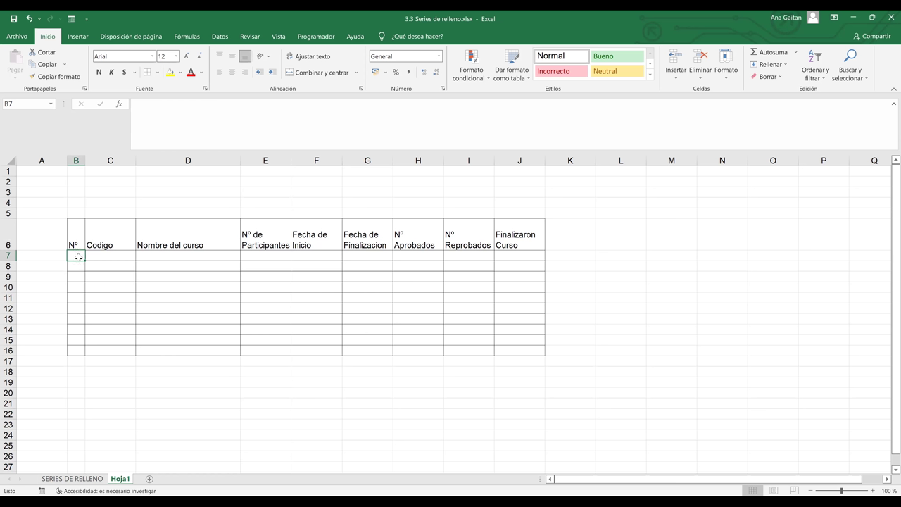
pyautogui.write('1')
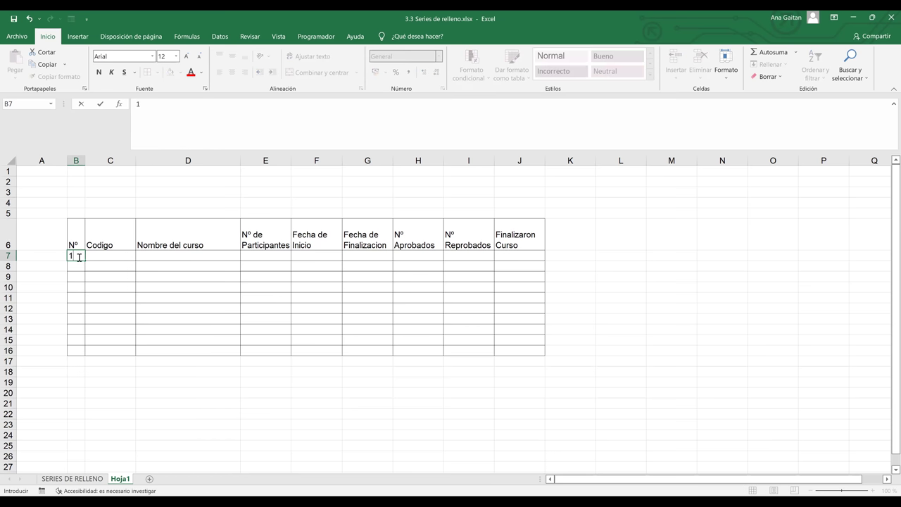
pyautogui.press('Return')
pyautogui.write('2')
pyautogui.press('Return')
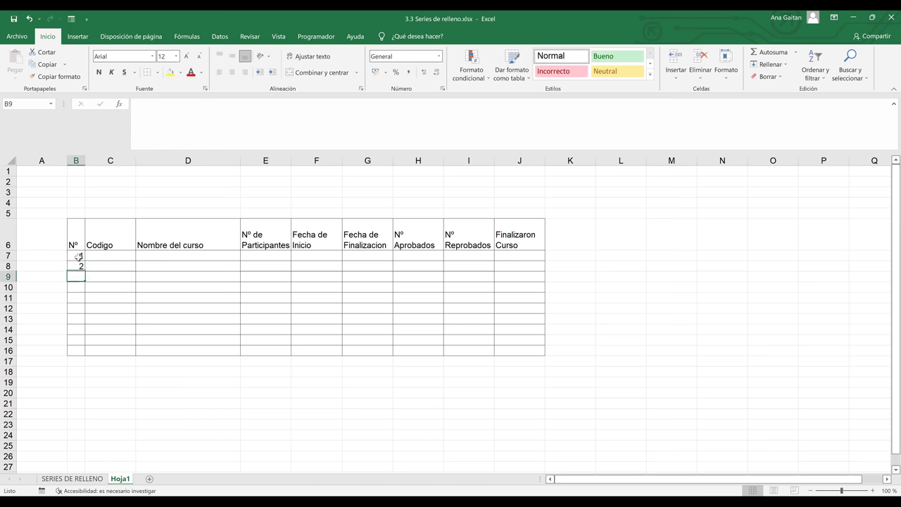
# - Fill the number series from B7:B8 down to 30 in cell B36
pyautogui.moveTo(78, 258); pyautogui.dragTo(85, 271)
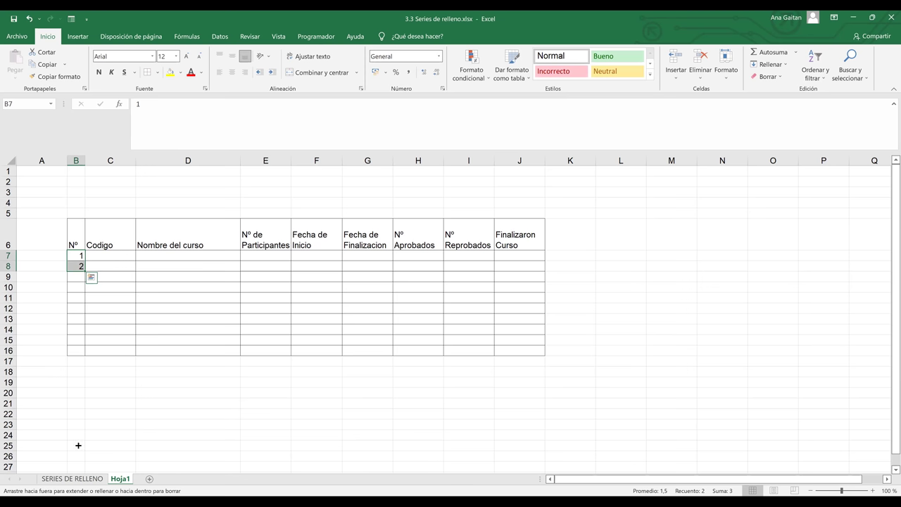
pyautogui.moveTo(78, 463); pyautogui.dragTo(77, 467)
pyautogui.click(468, 392)
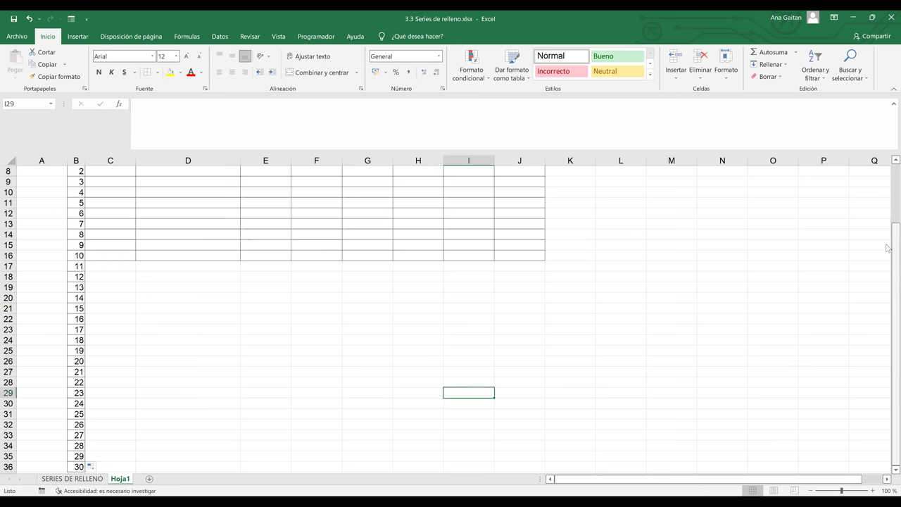
pyautogui.scroll(3, 887, 246)
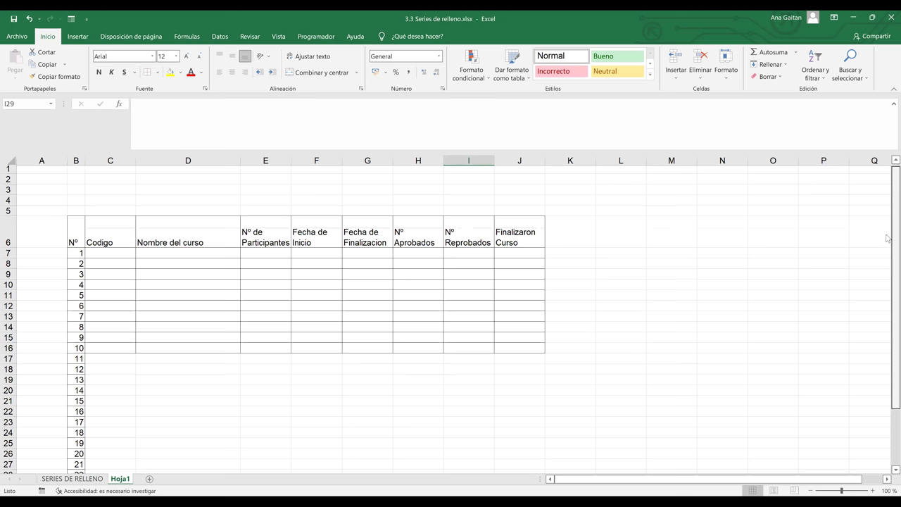
# - Merge and center cells B3:J3 above the table and enter the title "Ingles Corporativo"
pyautogui.click(123, 260)
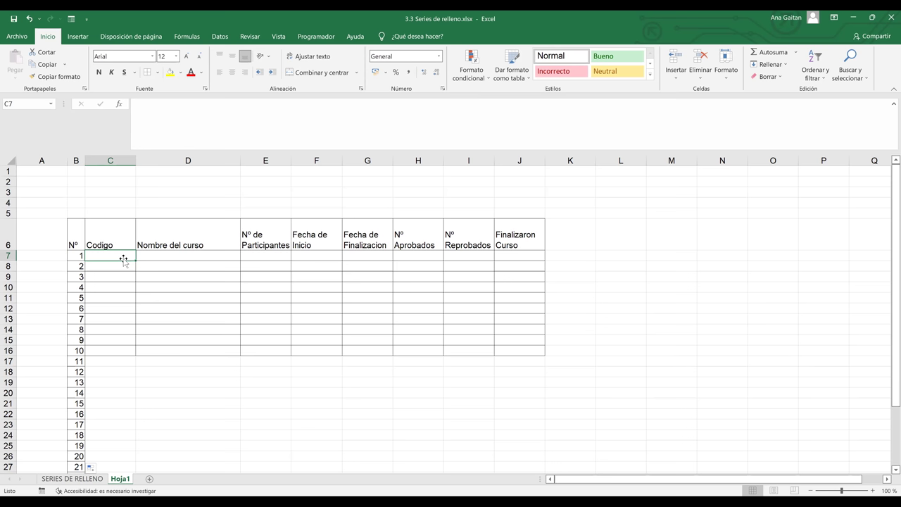
pyautogui.moveTo(76, 191); pyautogui.dragTo(509, 189)
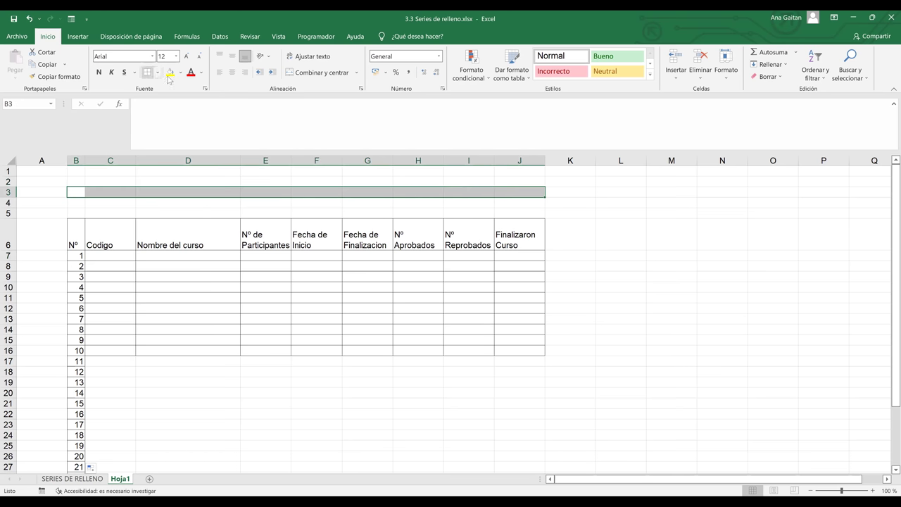
pyautogui.click(317, 73)
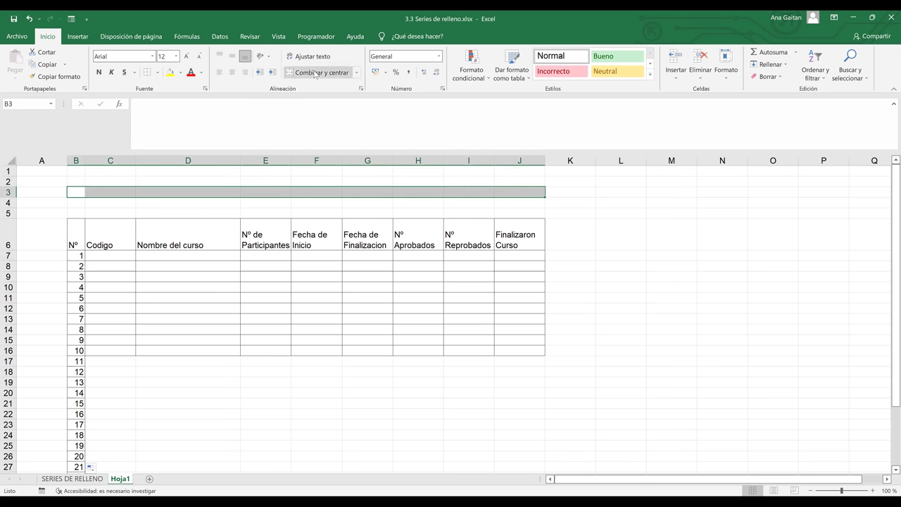
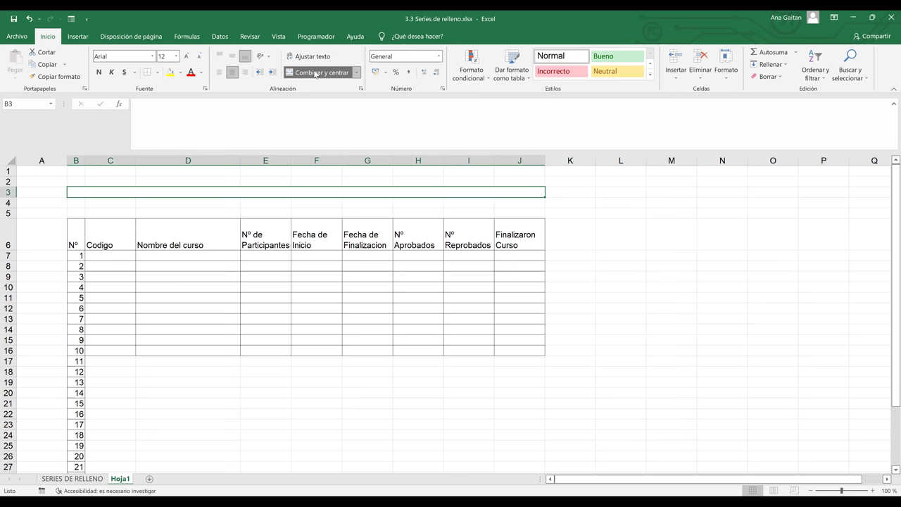
pyautogui.write('Ingles Corporativo')
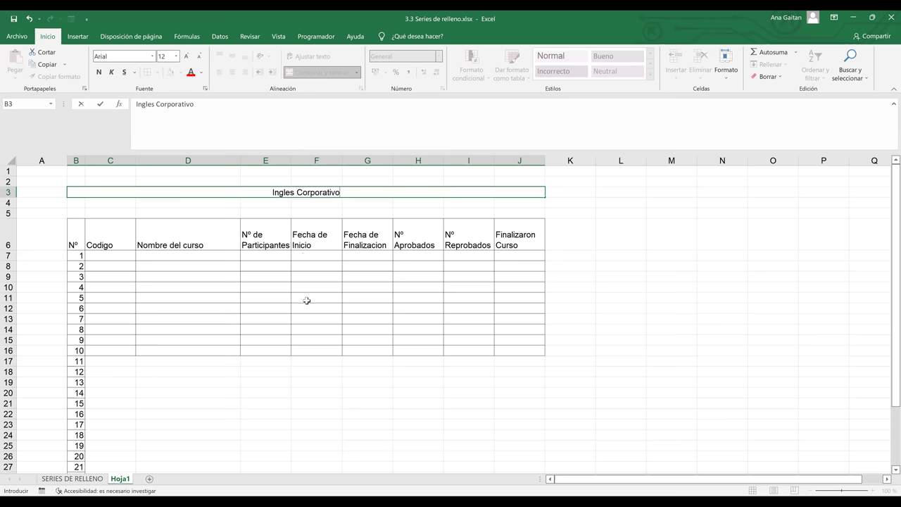
pyautogui.click(307, 301)
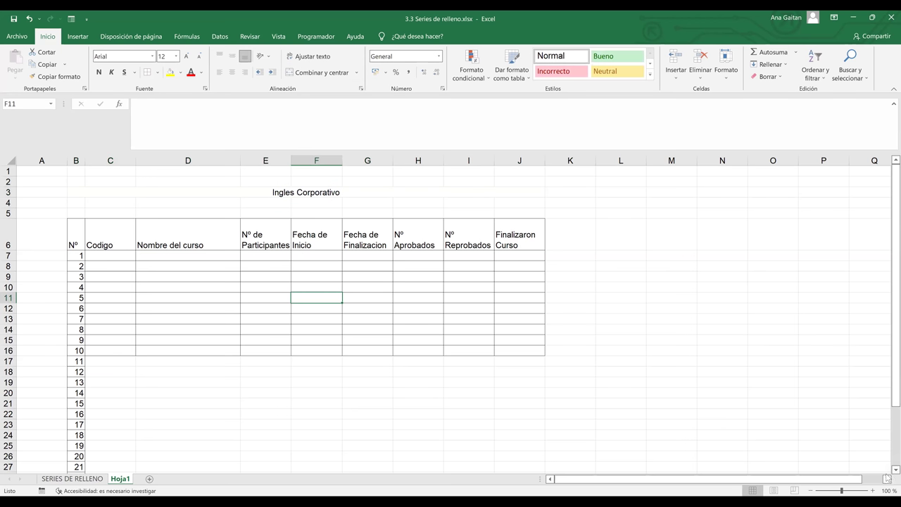
# - Enter the course code IC-EXCEL-001 in cell C7 and widen column C to fit it
pyautogui.scroll(-1, 887, 478)
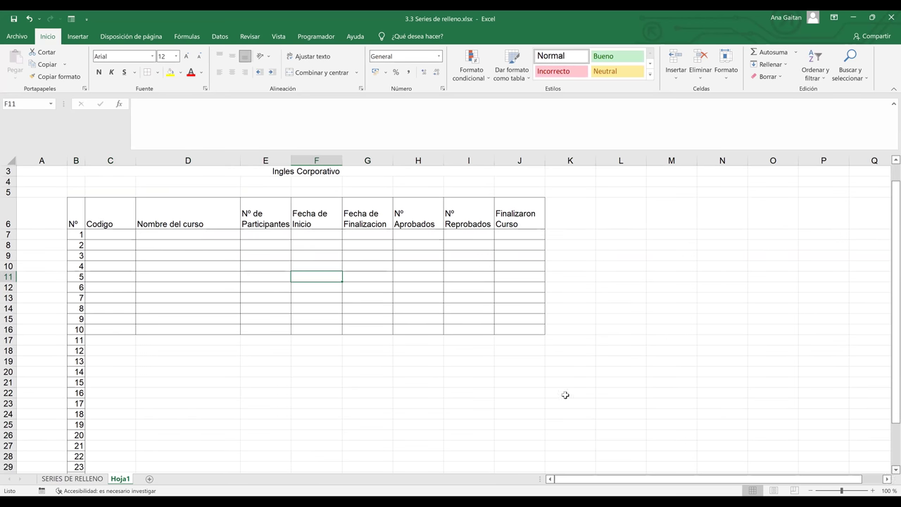
pyautogui.click(115, 235)
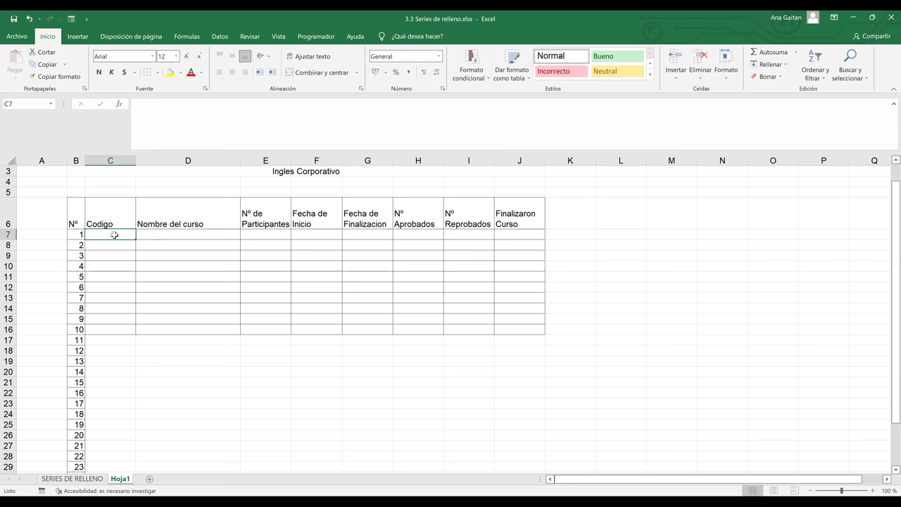
pyautogui.write('I')
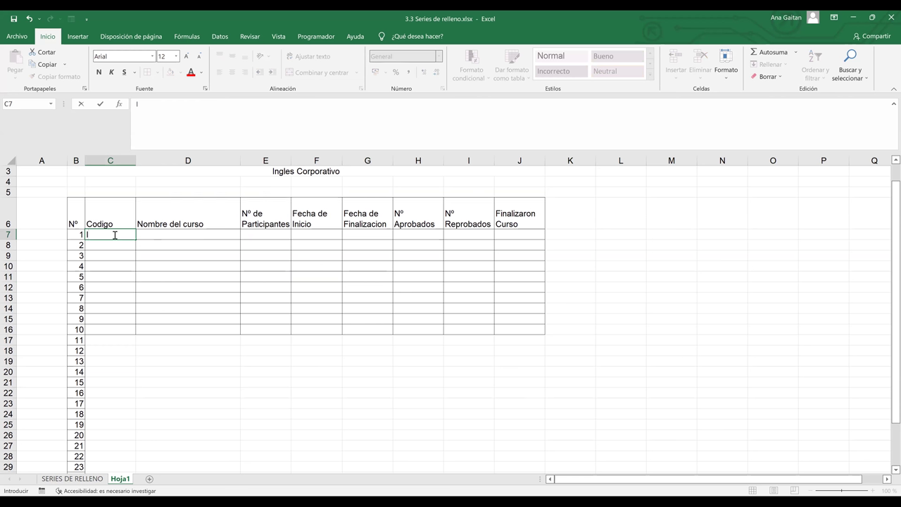
pyautogui.write('C-')
pyautogui.write('EXCEL-001')
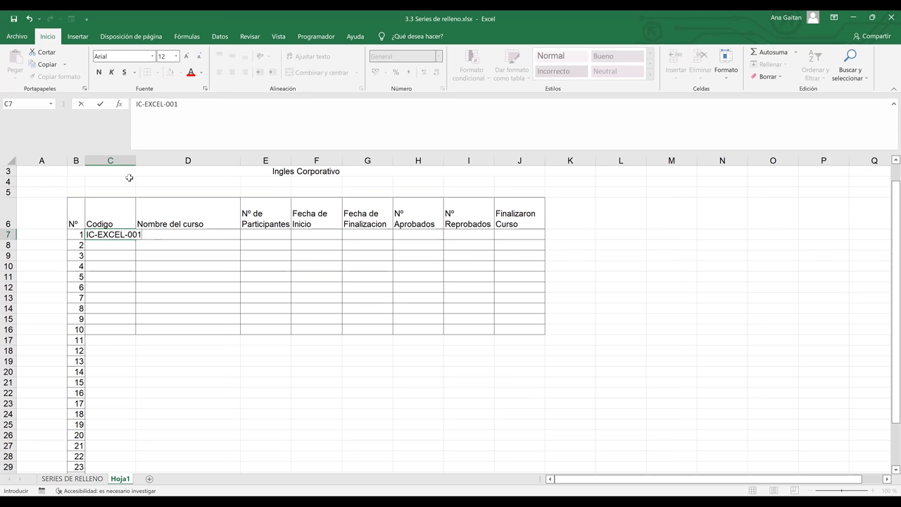
pyautogui.press('Down')
pyautogui.press('Down')
pyautogui.press('Right')
pyautogui.moveTo(134, 161); pyautogui.dragTo(159, 161)
# - Fill the code series from C7 down to IC-EXCEL-030 in cell C36
pyautogui.click(157, 236)
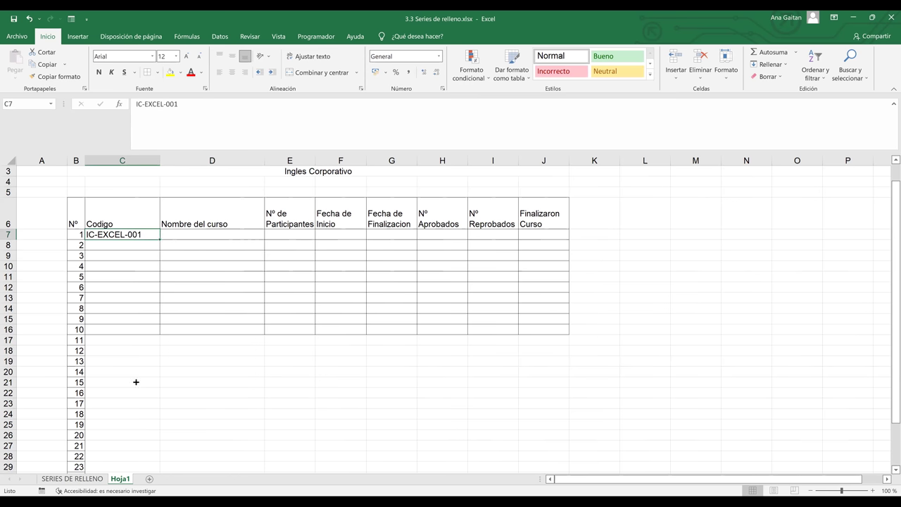
pyautogui.moveTo(129, 488); pyautogui.dragTo(124, 405)
pyautogui.click(258, 369)
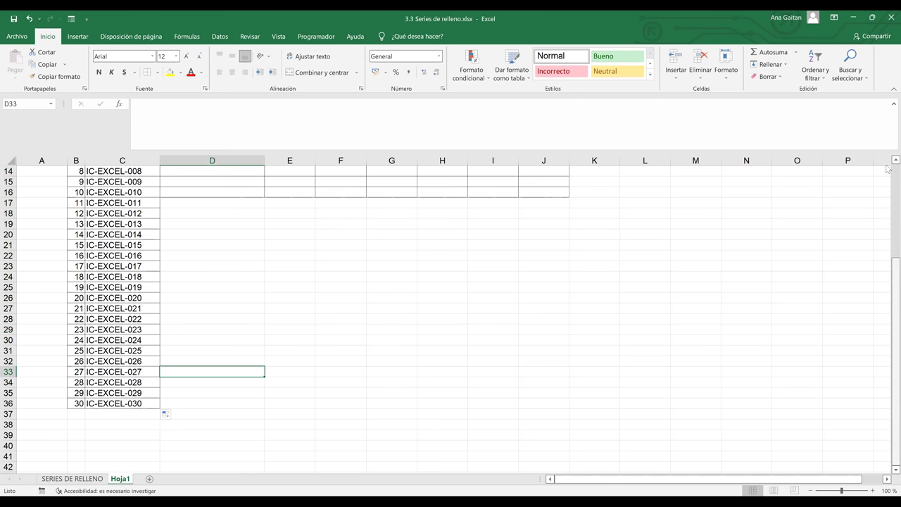
pyautogui.scroll(5, 889, 170)
# - Enter the course names Excel Basico, Excel Intermedio and Excel Avanzado in cells D7, D8 and D9
pyautogui.click(207, 254)
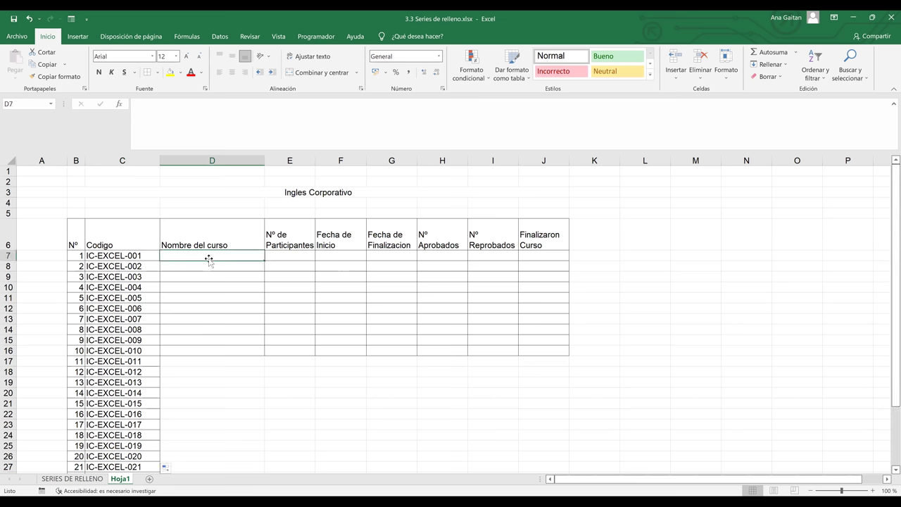
pyautogui.write('Excel B')
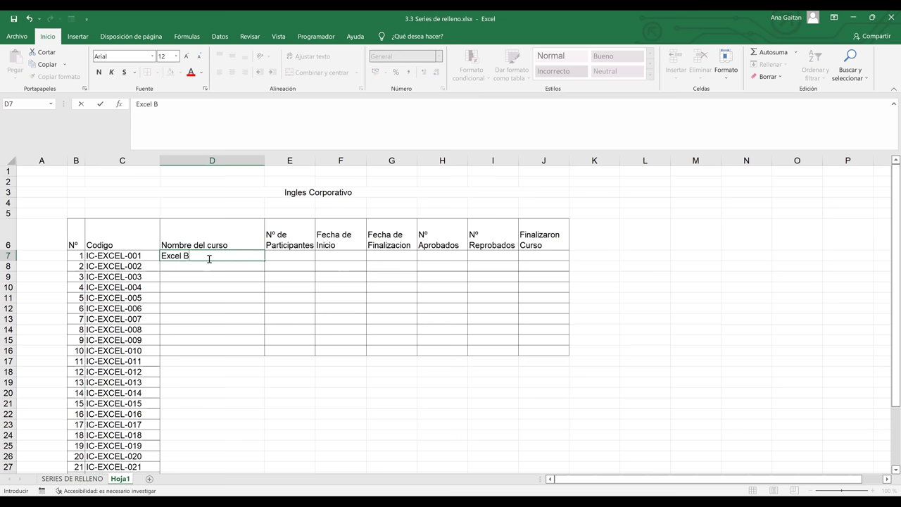
pyautogui.write('asico')
pyautogui.press('Return')
pyautogui.write('E')
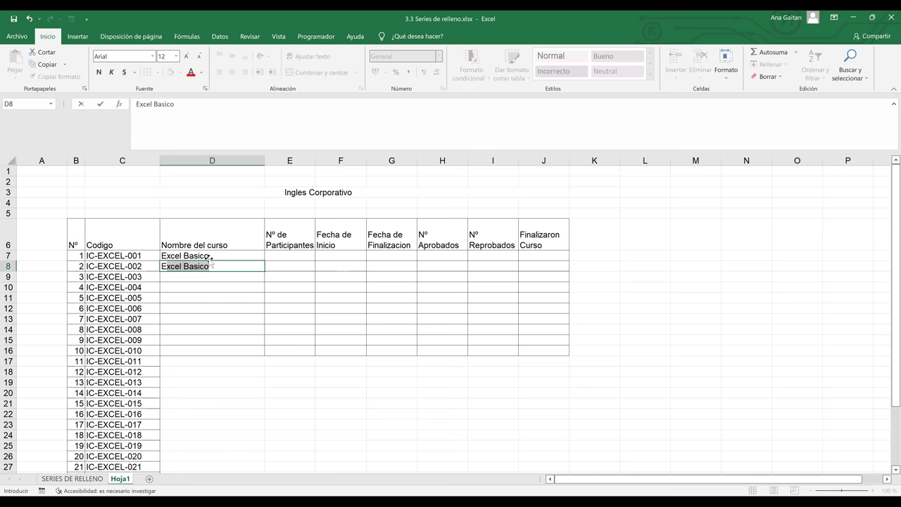
pyautogui.write('xcel')
pyautogui.press('BackSpace')
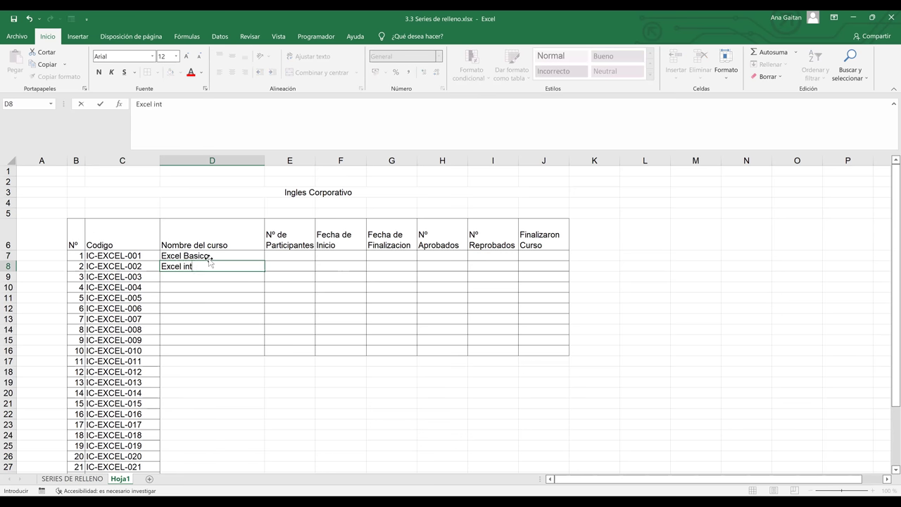
pyautogui.write('Intermedio')
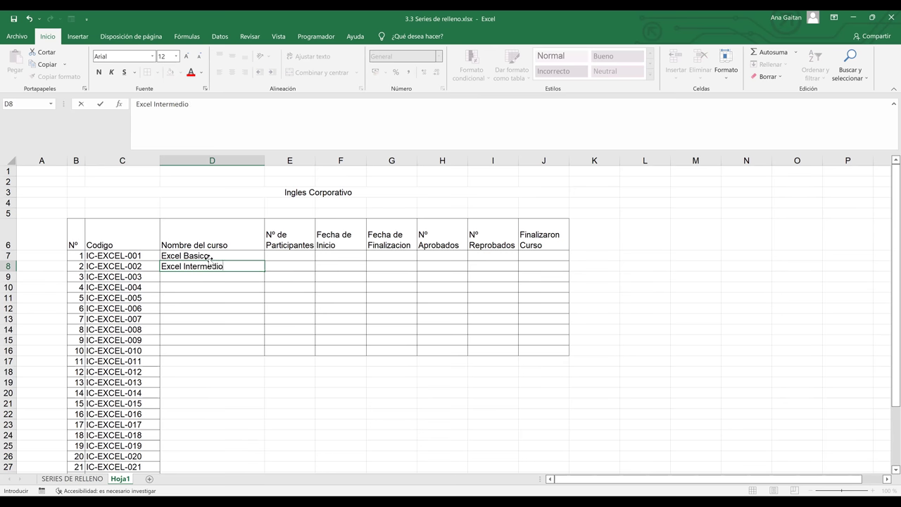
pyautogui.click(209, 276)
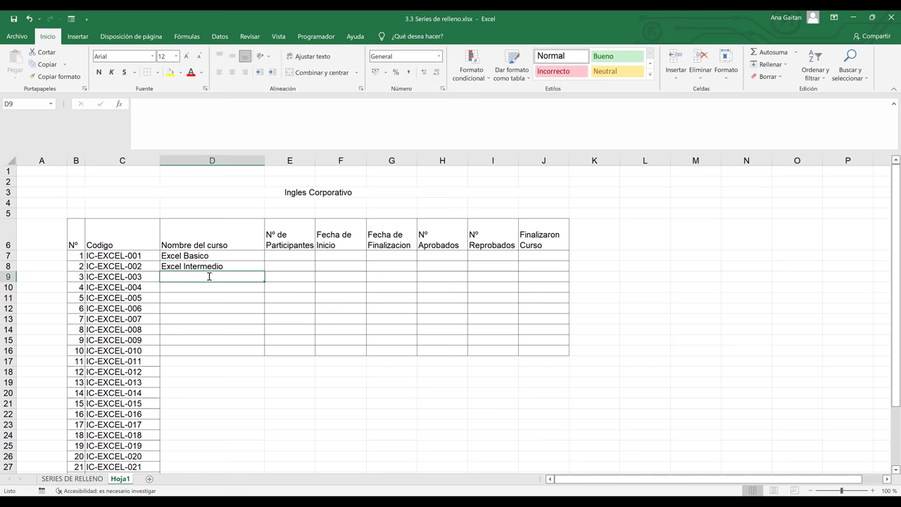
pyautogui.write('Exce')
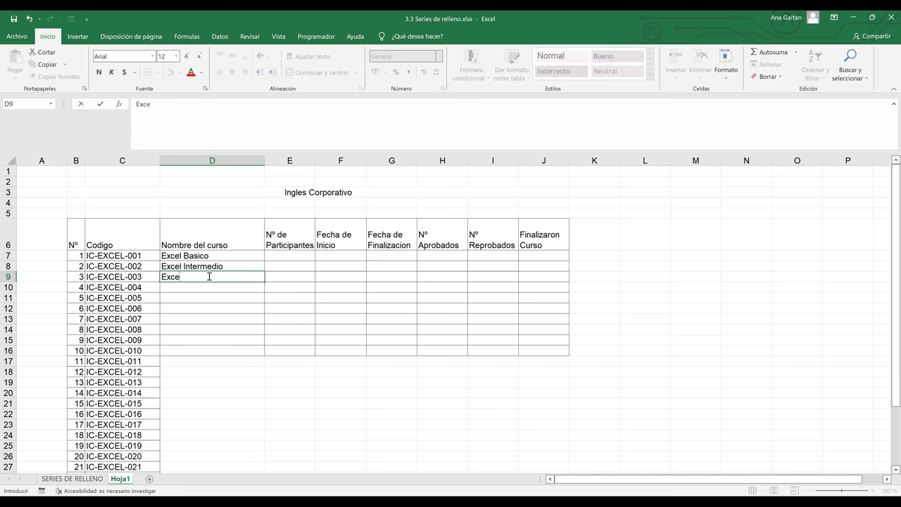
pyautogui.write('l Avanzado')
pyautogui.click(231, 314)
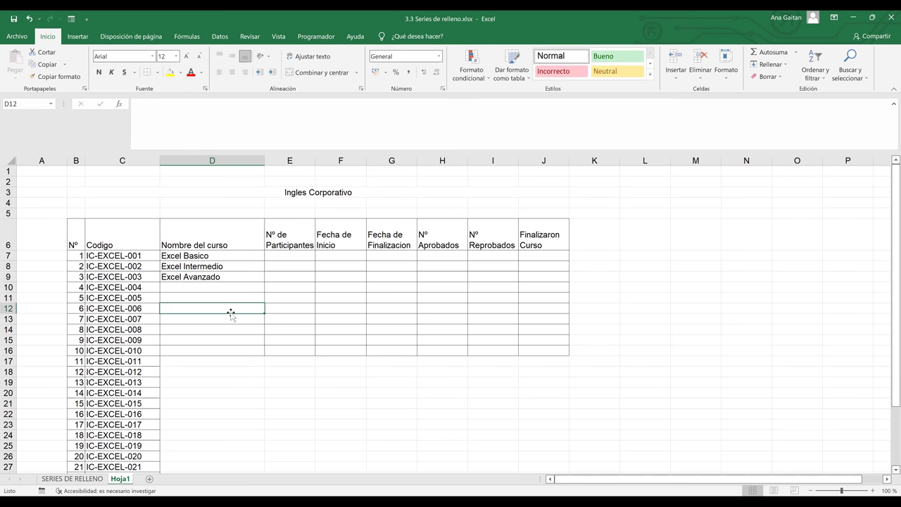
# - Fill the three course names from D7:D9 down the Nombre del curso column to cell D36
pyautogui.click(228, 259)
pyautogui.moveTo(230, 270); pyautogui.dragTo(232, 276)
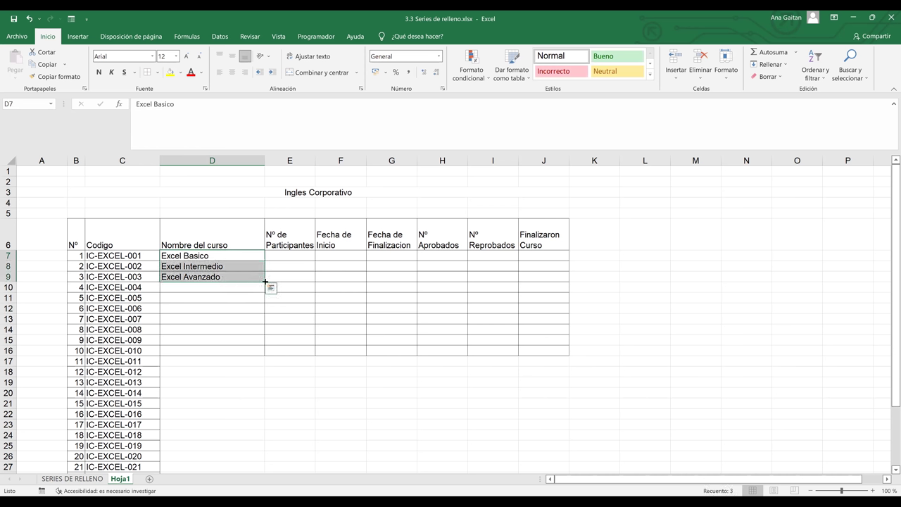
pyautogui.moveTo(265, 282); pyautogui.dragTo(263, 449)
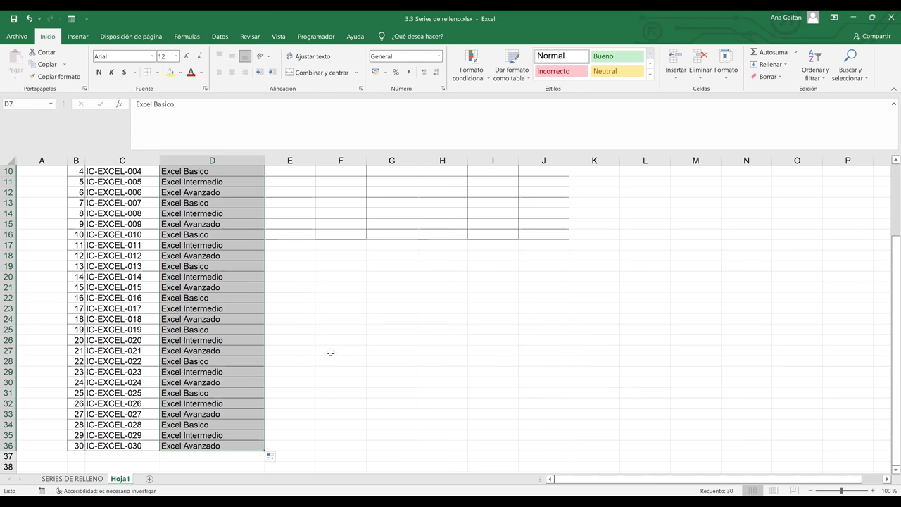
pyautogui.click(333, 340)
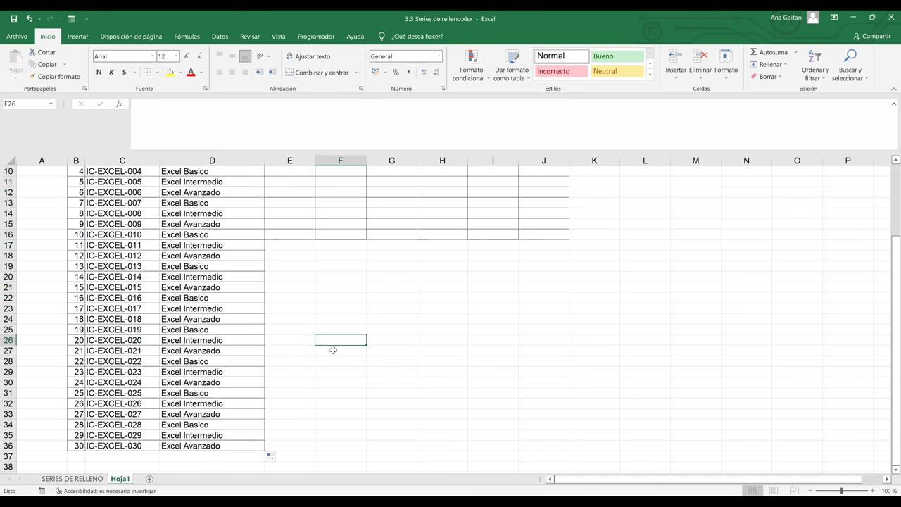
# - Examine the filled course names from D7 to D14 to check how the pattern repeats
pyautogui.scroll(3, 333, 350)
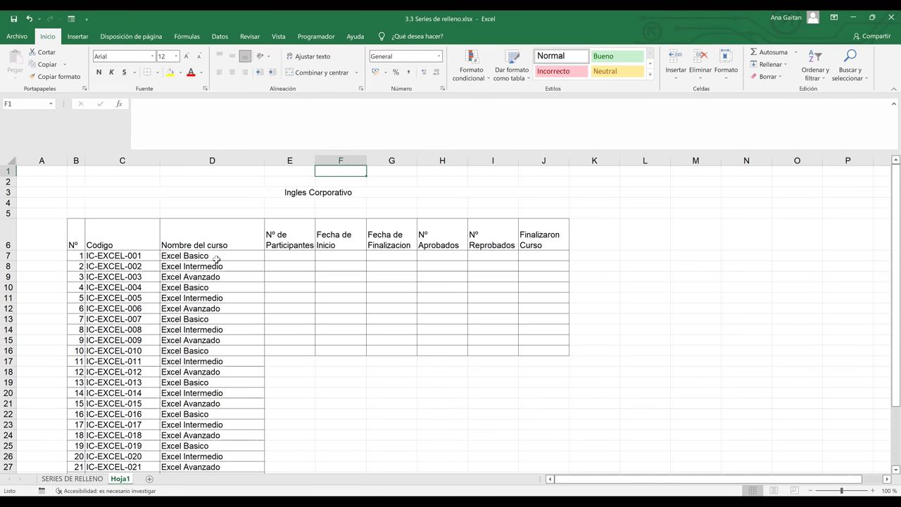
pyautogui.click(217, 259)
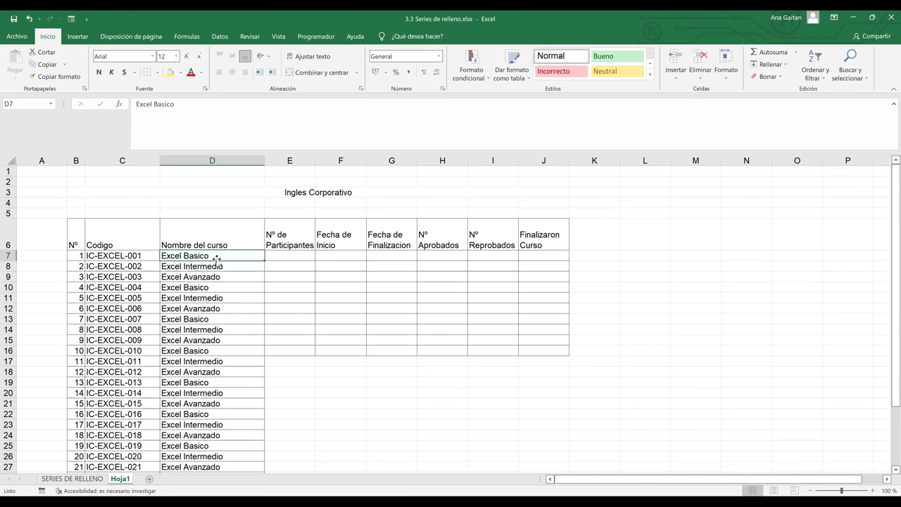
pyautogui.click(217, 266)
pyautogui.click(216, 277)
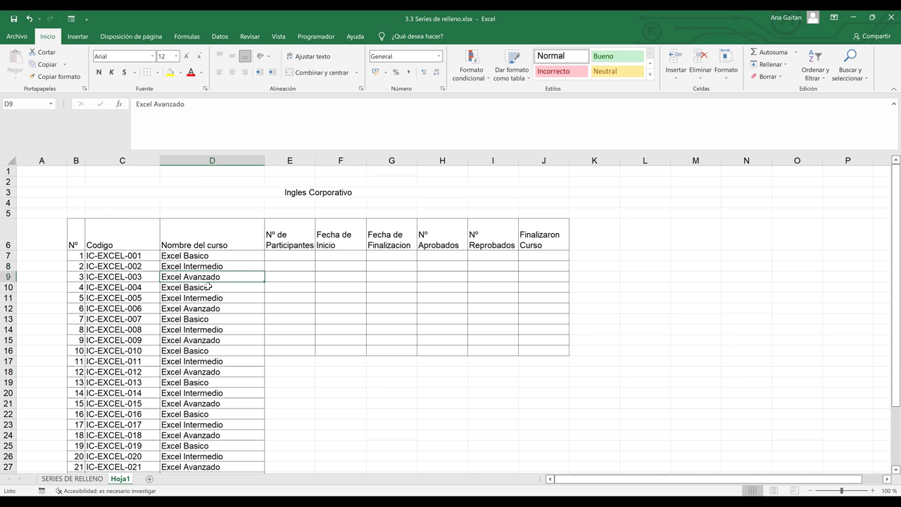
pyautogui.click(210, 288)
pyautogui.click(210, 299)
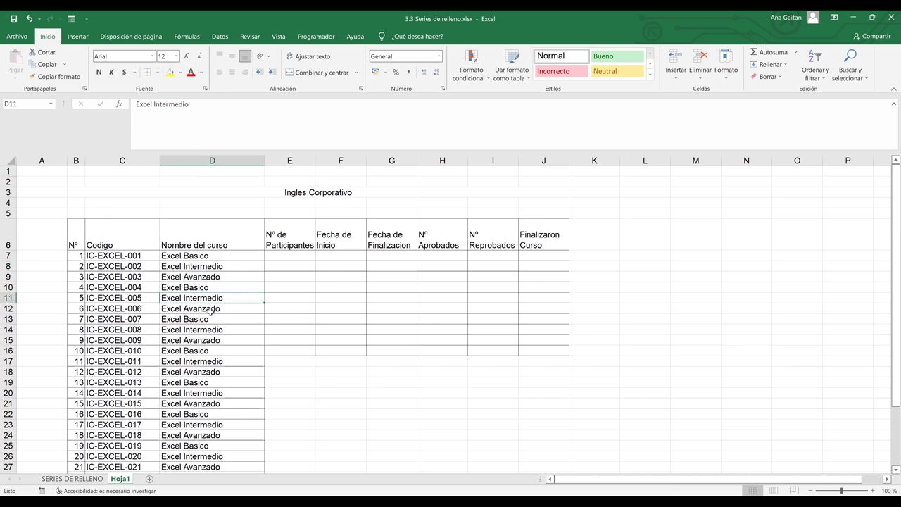
pyautogui.click(211, 310)
pyautogui.click(212, 321)
pyautogui.click(214, 329)
pyautogui.click(404, 317)
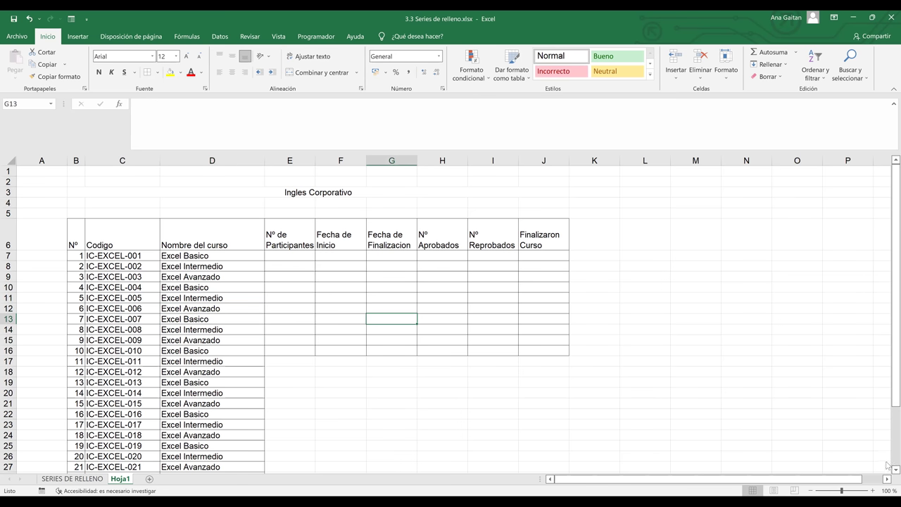
# - Enter the participant numbers 25, 20 and 15 in cells E7, E8 and E9
pyautogui.scroll(-2, 434, 328)
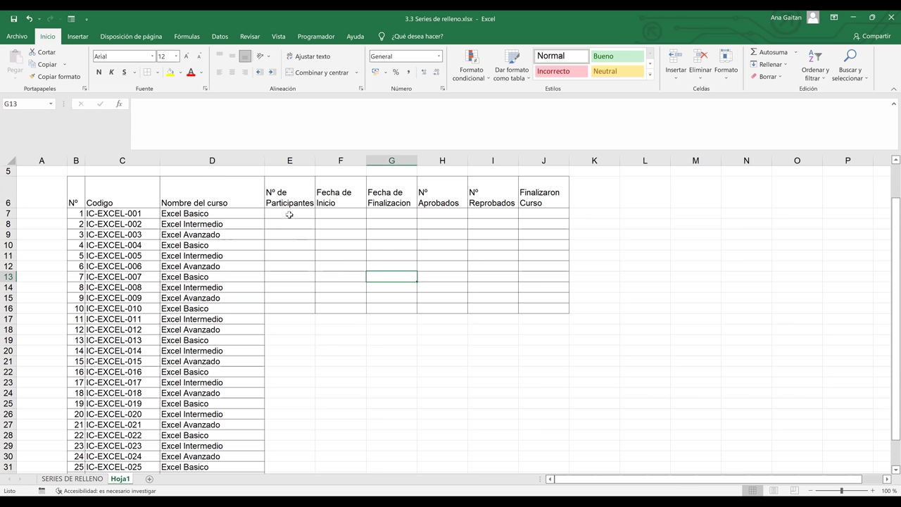
pyautogui.click(290, 215)
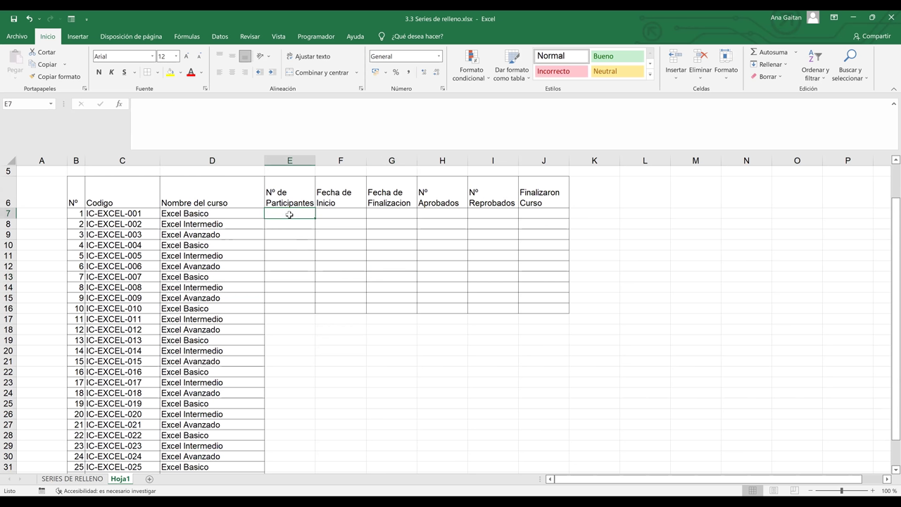
pyautogui.write('25')
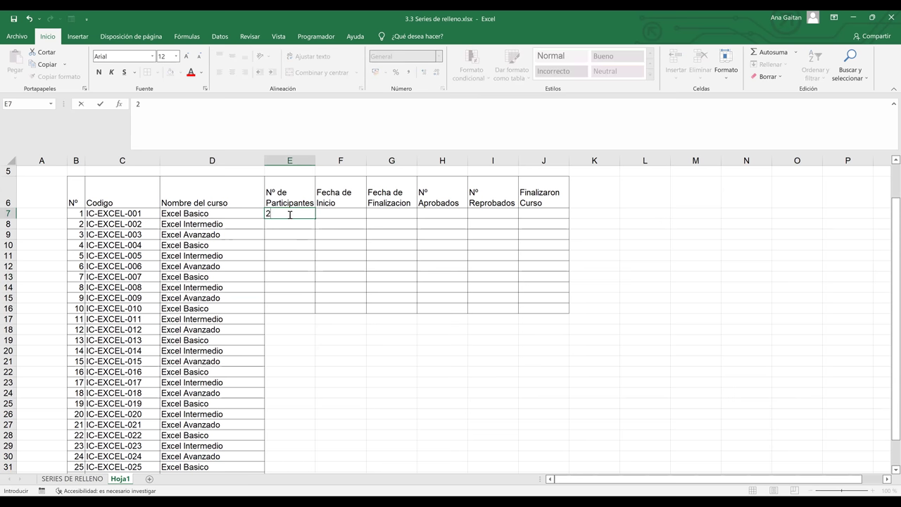
pyautogui.click(320, 252)
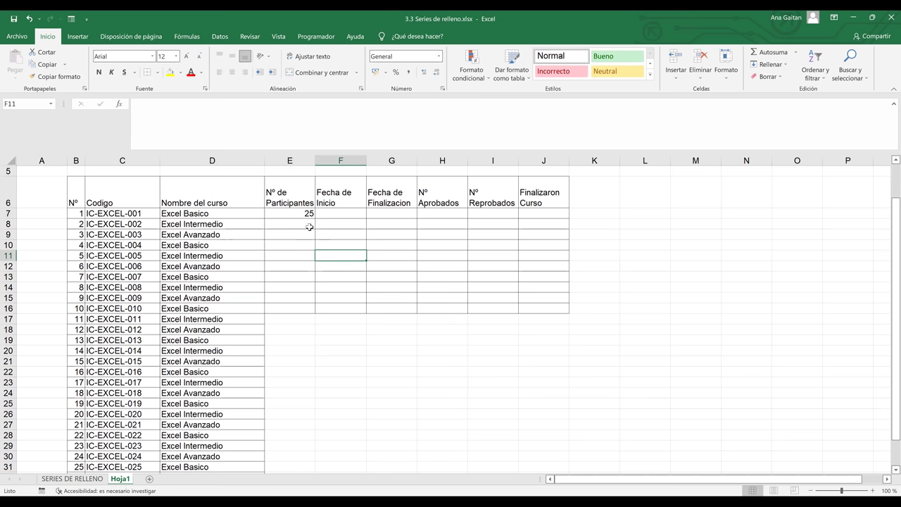
pyautogui.click(306, 223)
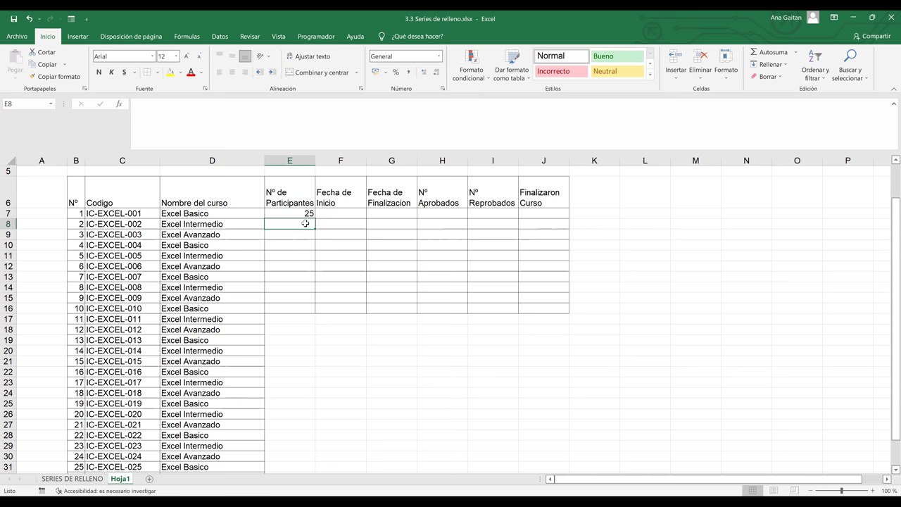
pyautogui.write('20')
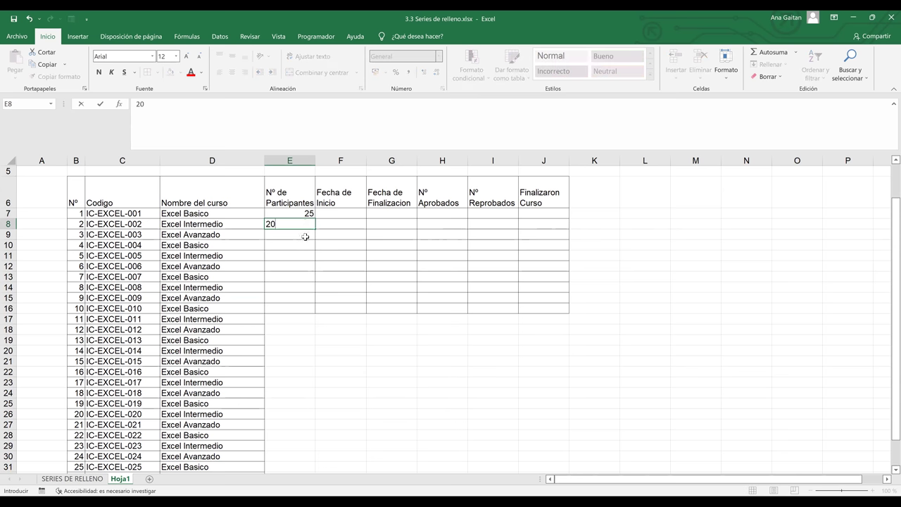
pyautogui.press('Return')
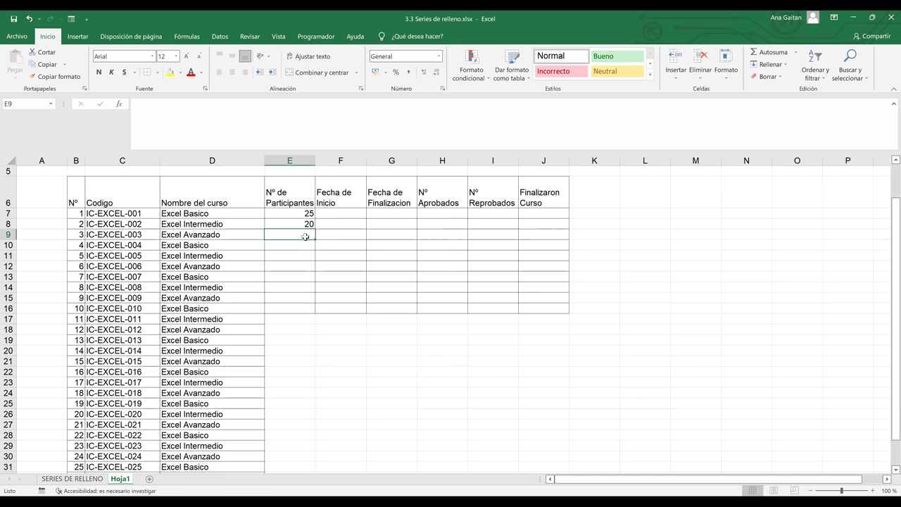
pyautogui.write('15')
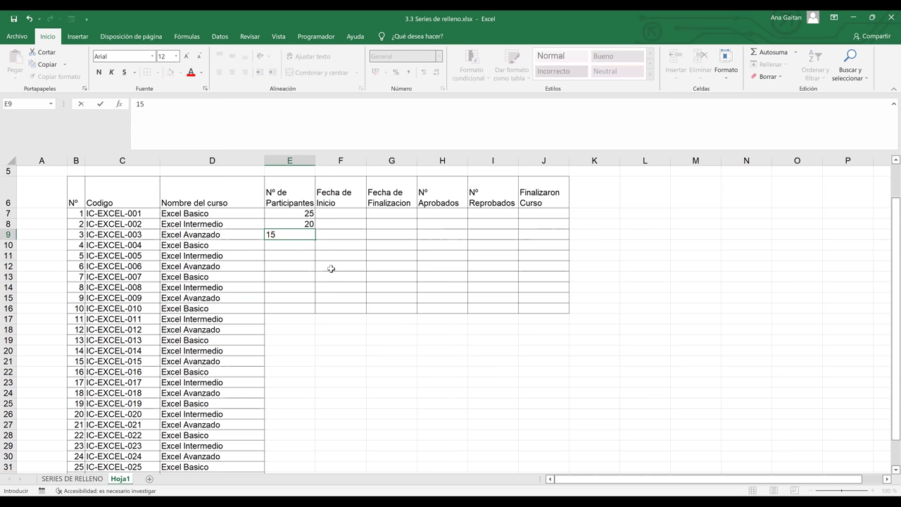
pyautogui.click(331, 268)
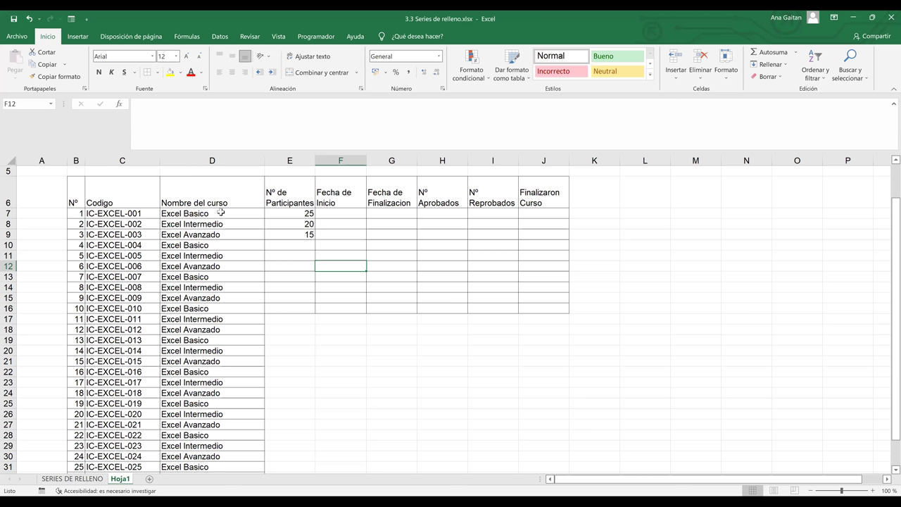
pyautogui.click(292, 214)
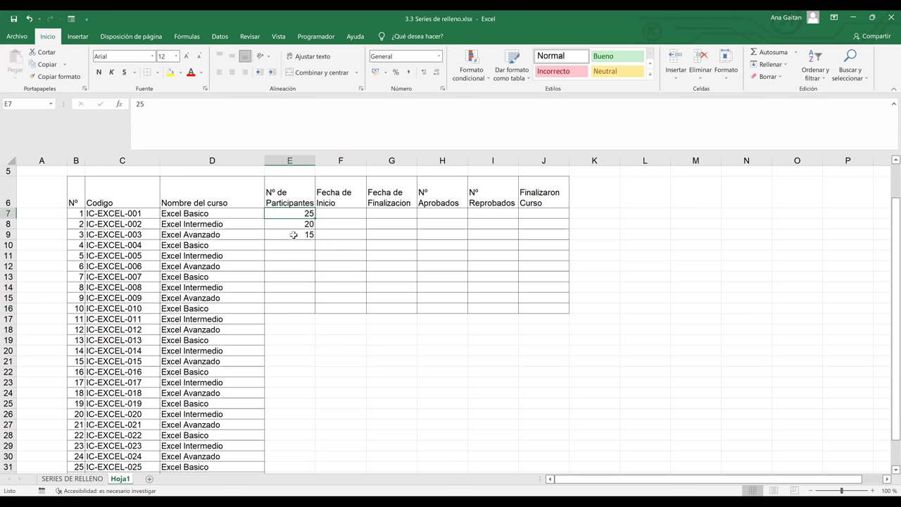
pyautogui.click(358, 222)
pyautogui.moveTo(307, 213); pyautogui.dragTo(308, 234)
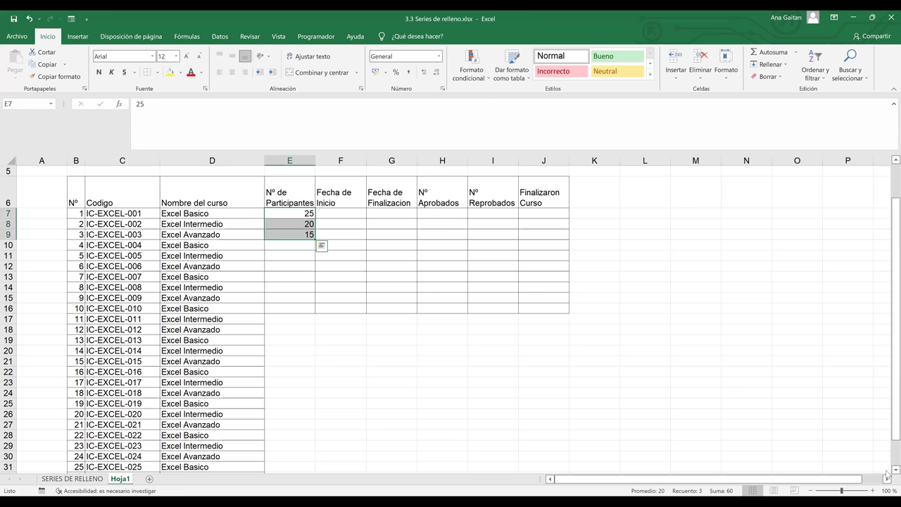
pyautogui.scroll(-1, 887, 473)
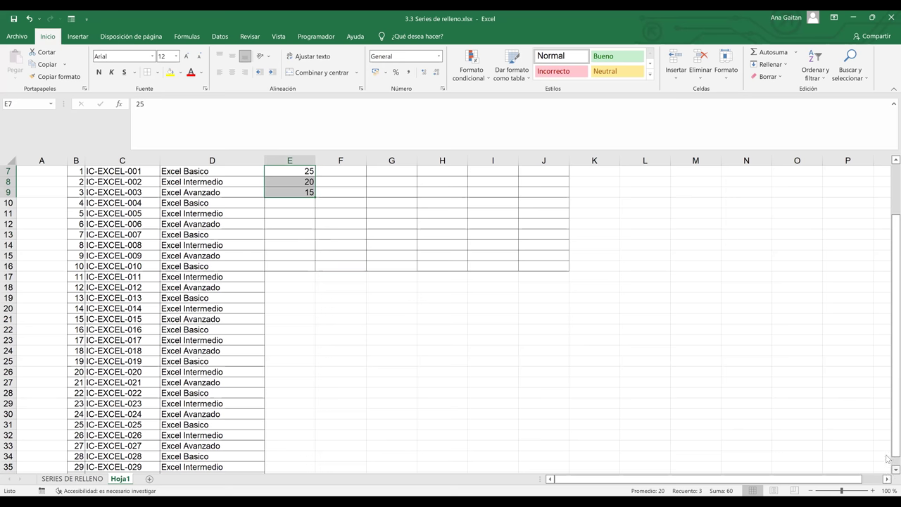
pyautogui.scroll(1, 888, 441)
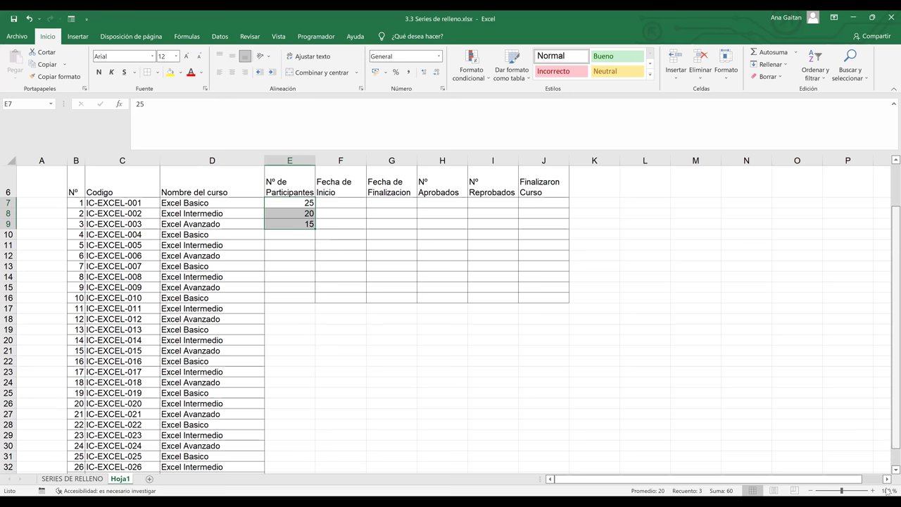
pyautogui.scroll(-1, 889, 491)
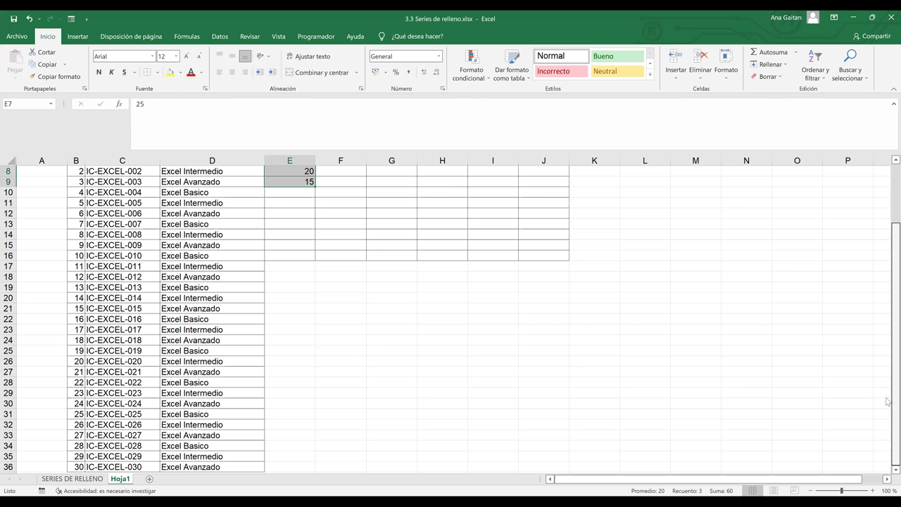
pyautogui.scroll(1, 302, 246)
pyautogui.click(310, 245)
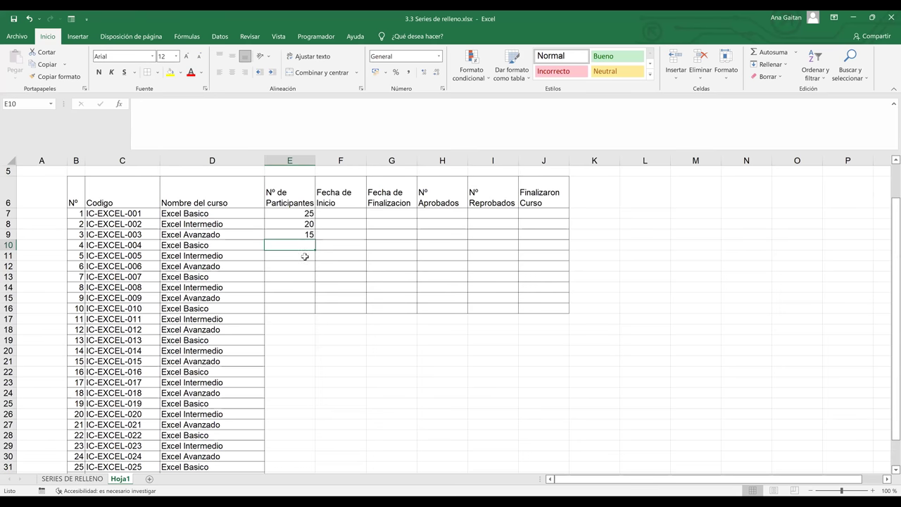
pyautogui.press('Return')
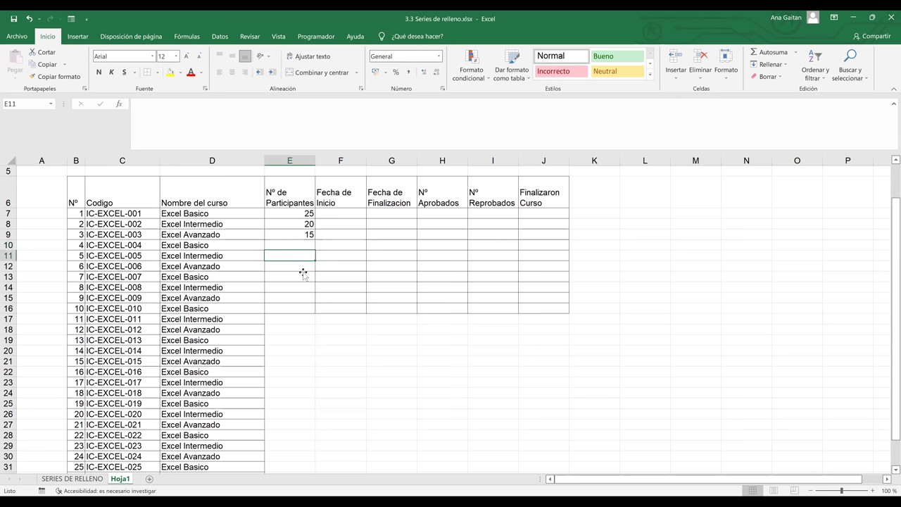
pyautogui.press('Return')
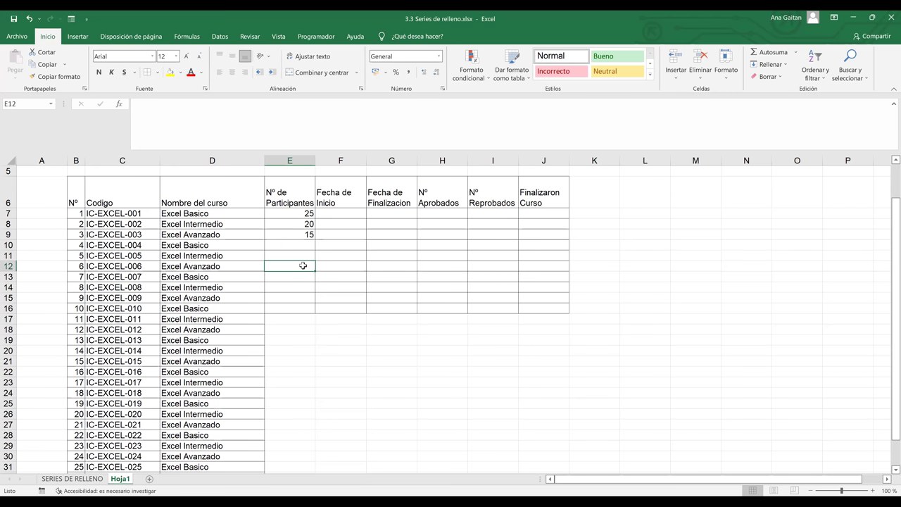
pyautogui.click(320, 239)
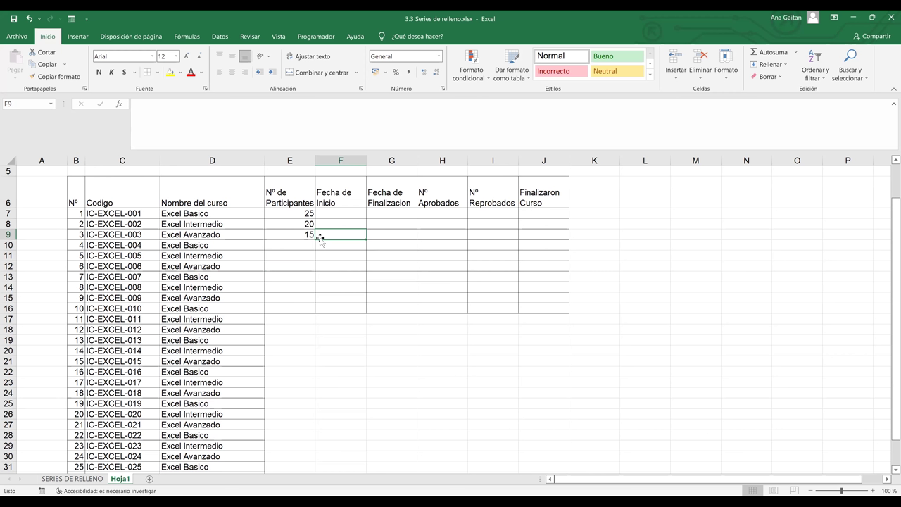
# - Try to fill the participant numbers from E7:E9 down to cell E36 as a linear series
pyautogui.moveTo(302, 214); pyautogui.dragTo(308, 236)
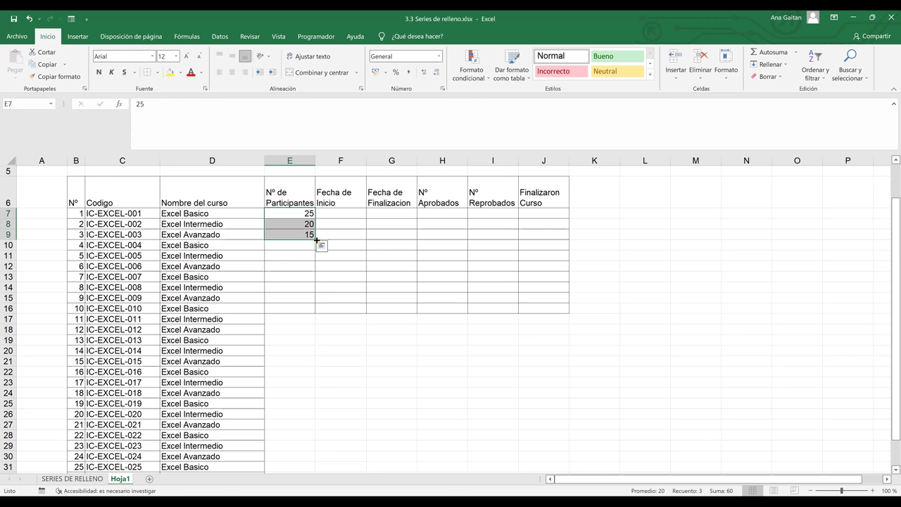
pyautogui.moveTo(316, 240); pyautogui.dragTo(292, 393)
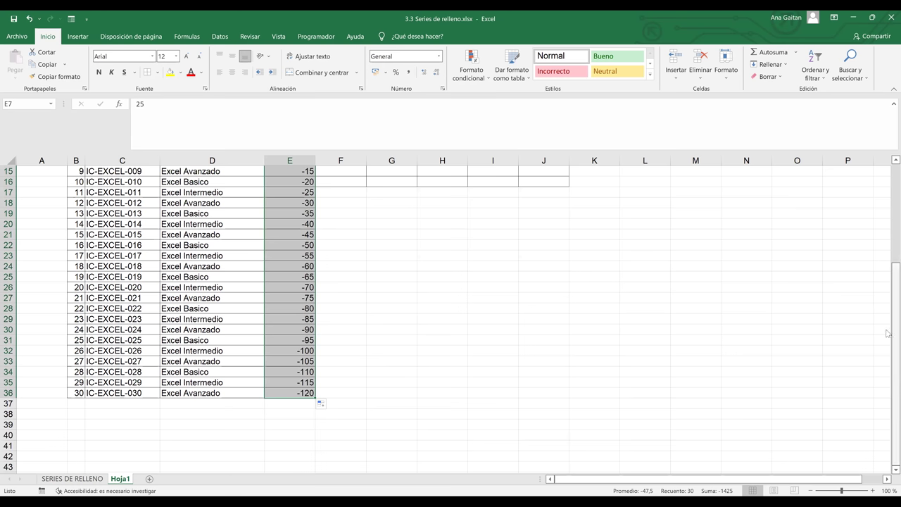
pyautogui.scroll(3, 889, 324)
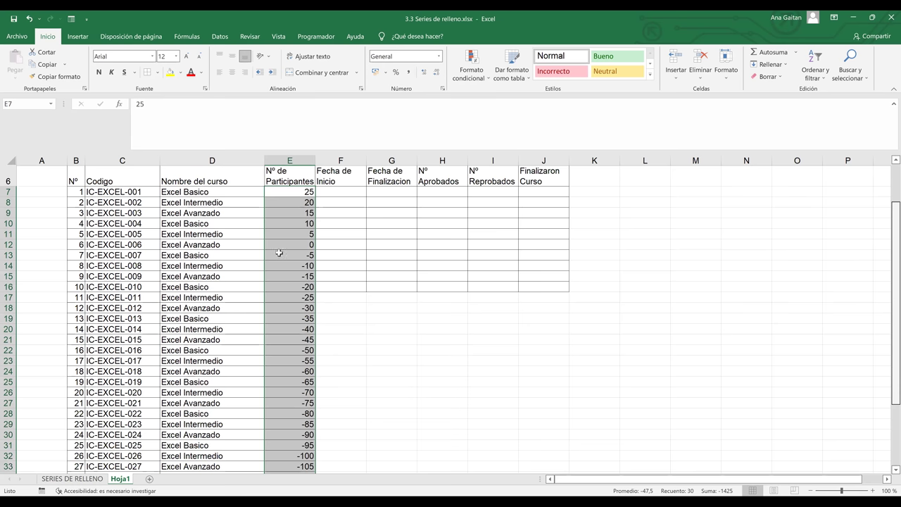
pyautogui.scroll(1, 239, 257)
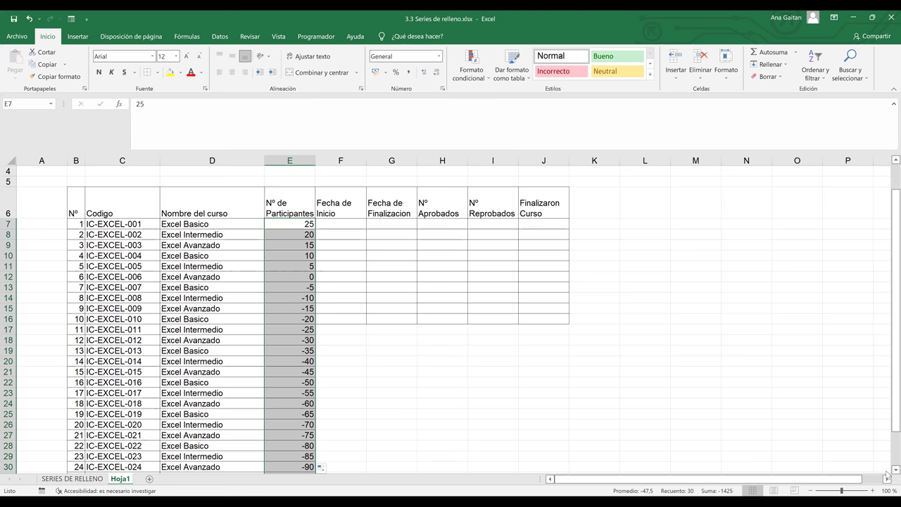
pyautogui.scroll(-1, 886, 477)
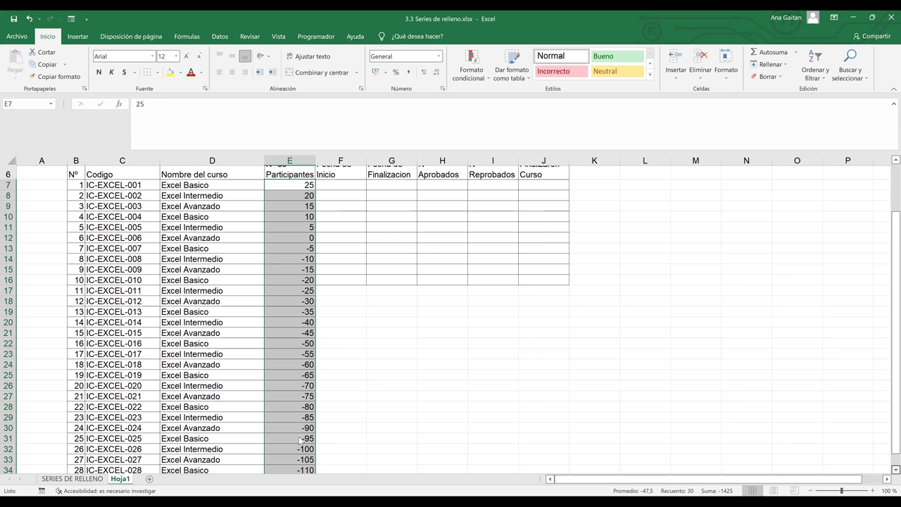
pyautogui.scroll(-2, 298, 437)
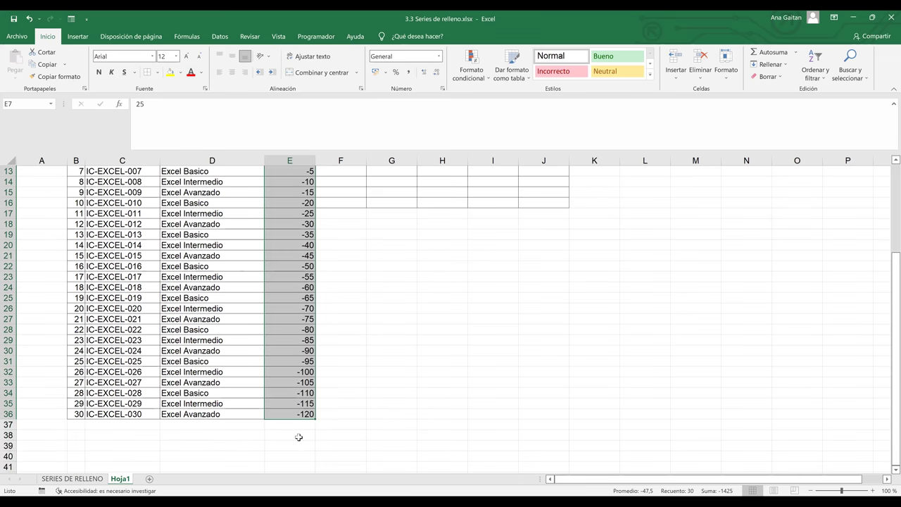
# - Replace the linear series in the Nº de Participantes column with 25, 20 and 15 repeated from E7 down to E36
pyautogui.hotkey('ctrl', 'z')
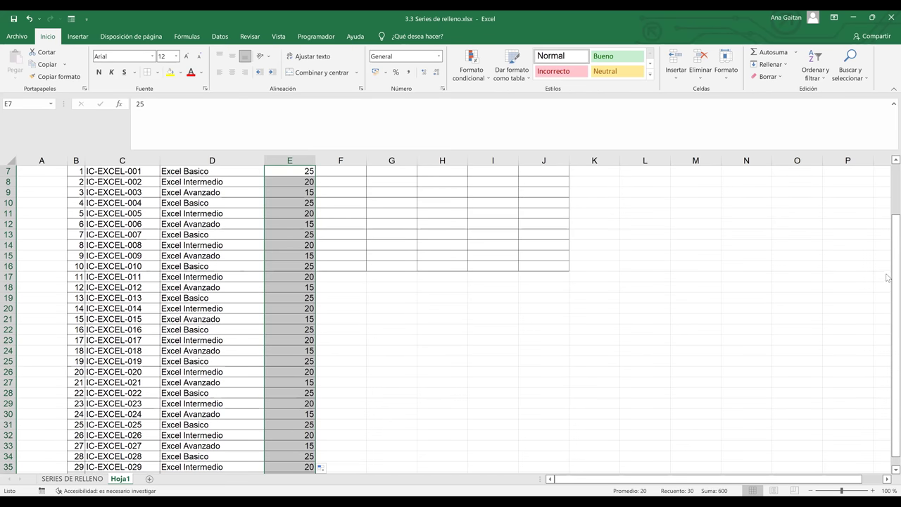
pyautogui.click(696, 350)
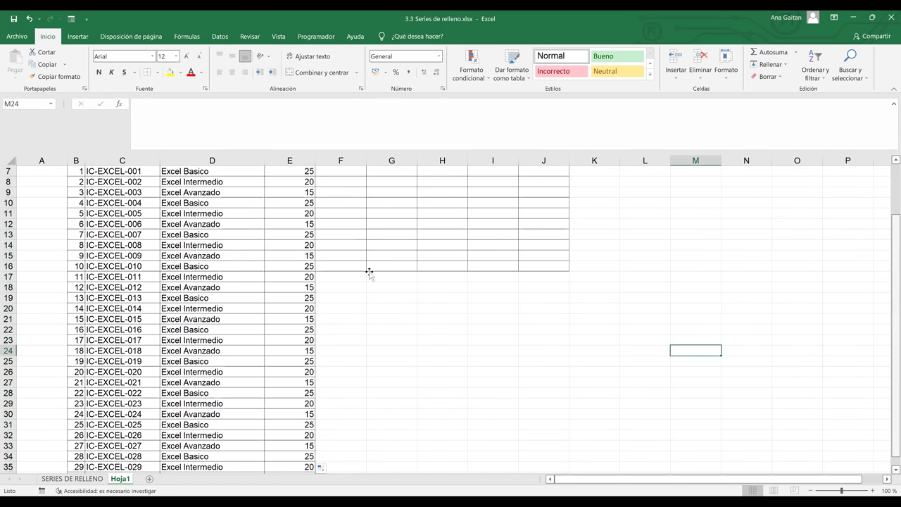
# - Examine the filled participant numbers from E7 to the end of the table to check how the pattern repeats
pyautogui.scroll(2, 304, 253)
pyautogui.click(304, 253)
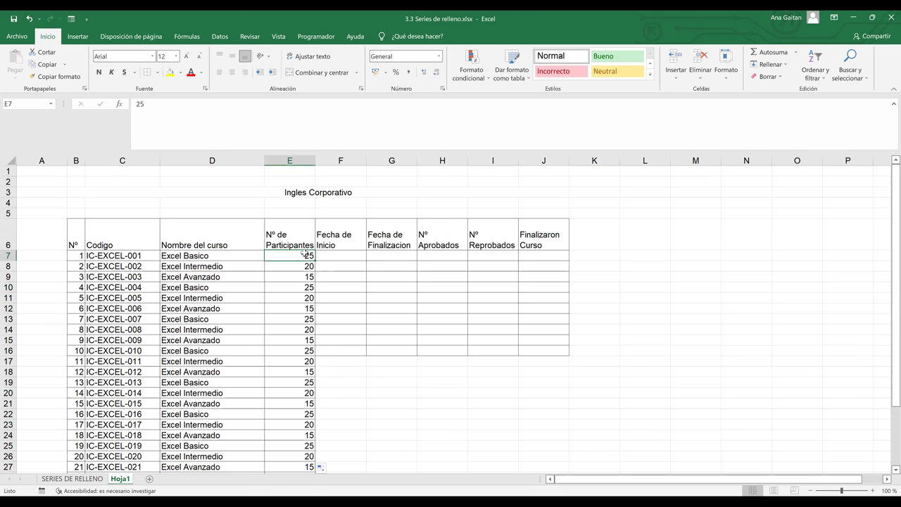
pyautogui.press('Down')
pyautogui.press('Down')
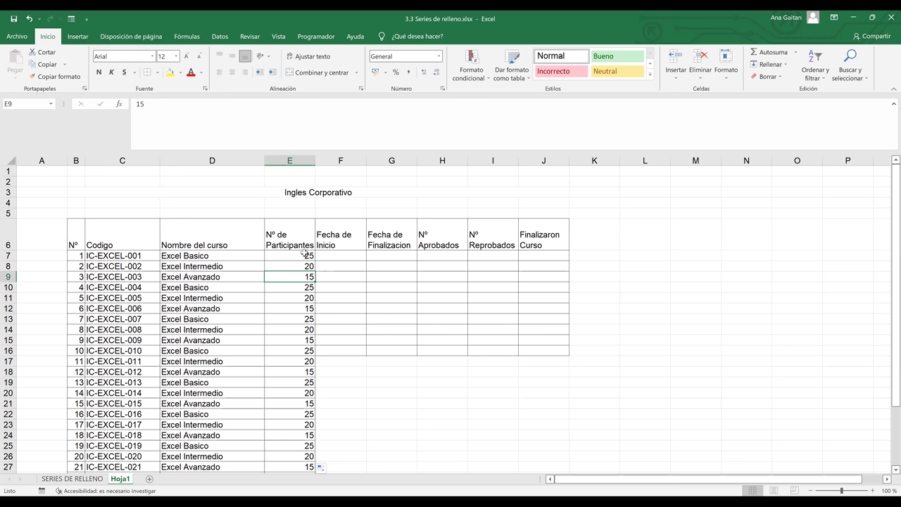
pyautogui.click(310, 287)
pyautogui.click(309, 298)
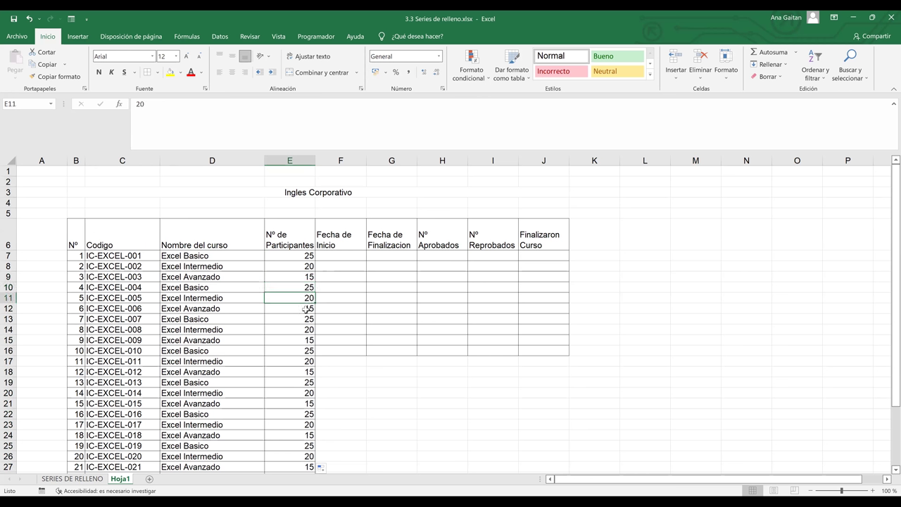
pyautogui.click(308, 308)
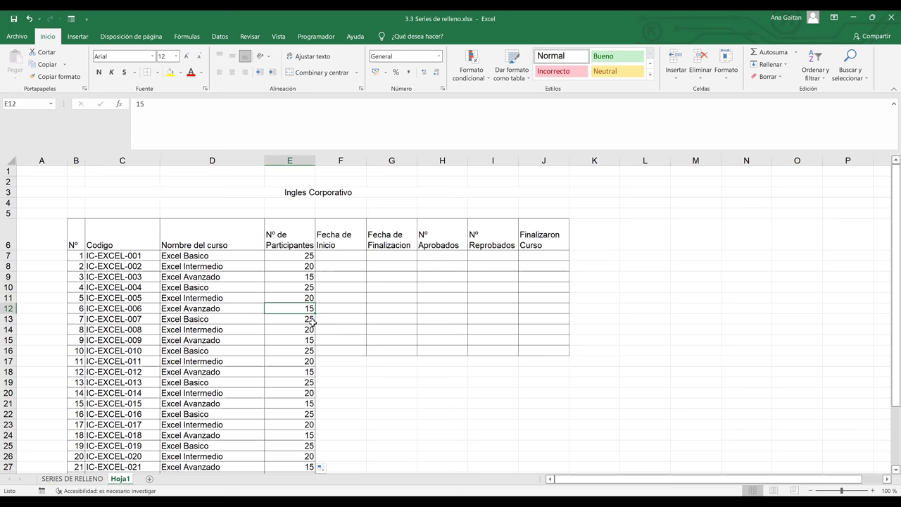
pyautogui.press('Down')
pyautogui.press('Down')
pyautogui.press('Down')
pyautogui.press('Down')
pyautogui.press('Down')
pyautogui.press('Down')
pyautogui.press('Down')
pyautogui.press('Down')
pyautogui.press('Down')
pyautogui.press('Down')
pyautogui.press('Down')
pyautogui.press('Down')
pyautogui.press('Down')
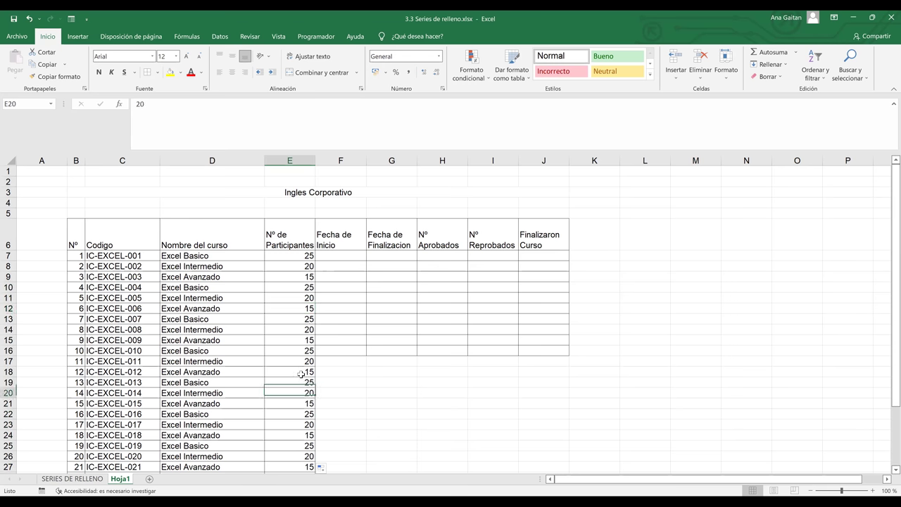
pyautogui.press('Down')
pyautogui.press('Down')
pyautogui.press('Down')
pyautogui.press('Down')
pyautogui.press('Down')
pyautogui.press('Down')
pyautogui.press('Down')
pyautogui.press('Down')
pyautogui.press('Down')
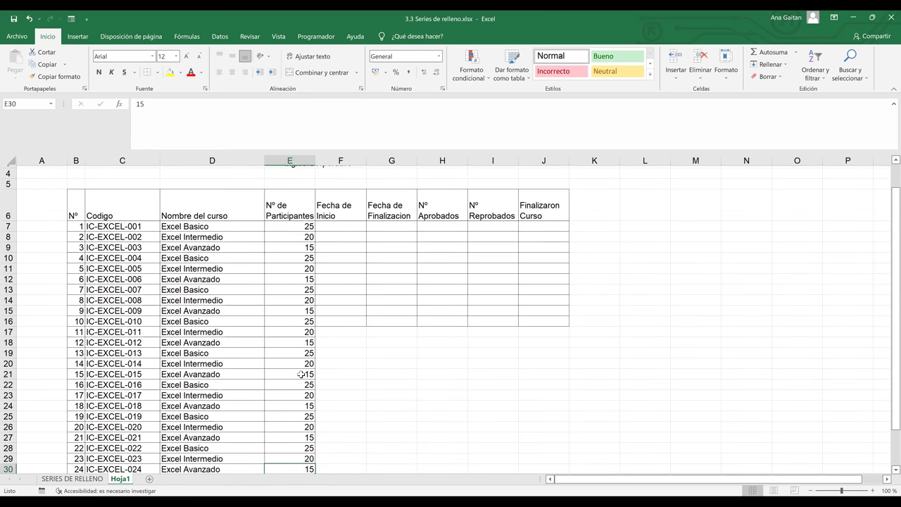
pyautogui.press('Down')
pyautogui.press('Down')
pyautogui.press('Down')
pyautogui.press('Down')
pyautogui.press('Down')
pyautogui.press('Down')
pyautogui.press('Down')
pyautogui.press('Down')
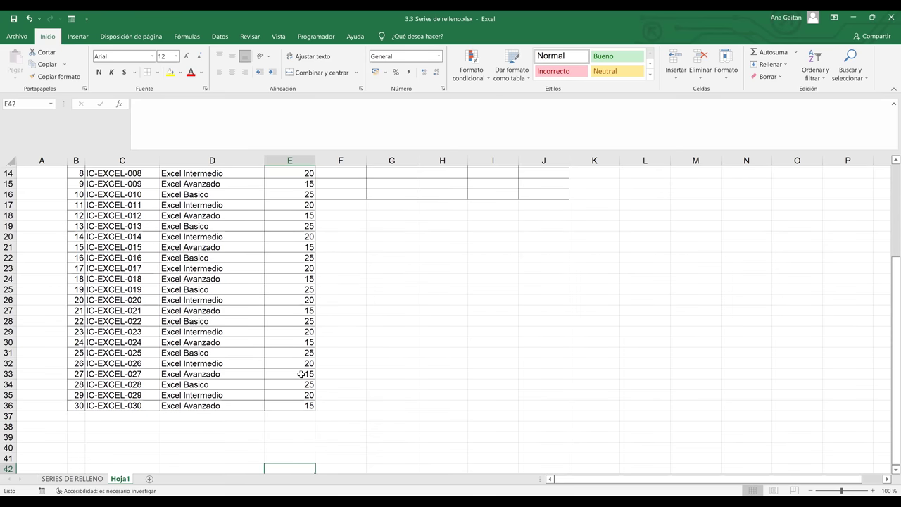
pyautogui.press('Up')
pyautogui.press('Up')
pyautogui.press('Up')
pyautogui.press('Up')
pyautogui.press('Up')
pyautogui.press('Up')
pyautogui.press('Up')
pyautogui.press('Down')
pyautogui.press('Up')
pyautogui.press('Up')
pyautogui.press('Up')
pyautogui.press('Up')
pyautogui.press('Up')
pyautogui.press('Up')
pyautogui.press('Up')
pyautogui.press('Up')
pyautogui.press('Up')
pyautogui.press('Up')
pyautogui.press('Up')
pyautogui.press('Up')
pyautogui.press('Up')
pyautogui.press('Up')
pyautogui.press('Up')
pyautogui.press('Up')
pyautogui.press('Up')
pyautogui.press('Up')
pyautogui.press('Up')
pyautogui.press('Up')
pyautogui.press('Up')
pyautogui.press('Up')
pyautogui.press('Up')
pyautogui.press('Up')
pyautogui.press('Up')
pyautogui.press('Up')
pyautogui.press('Up')
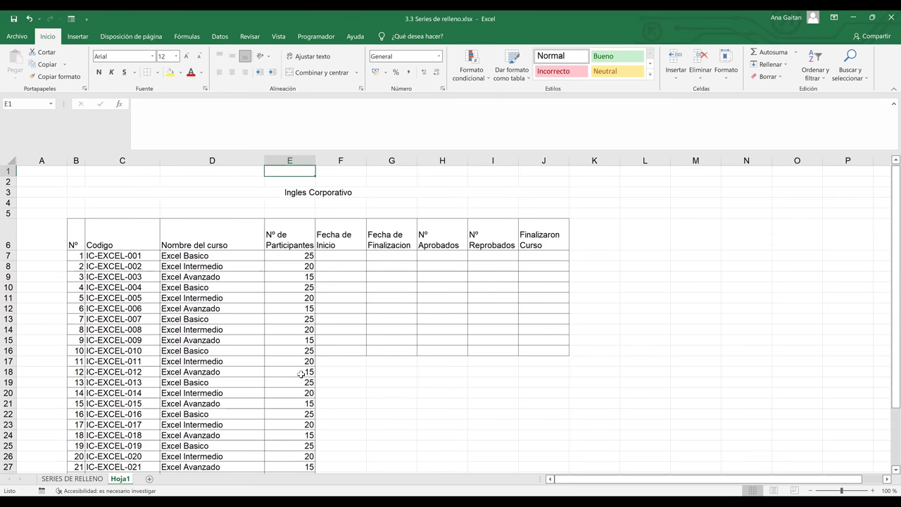
# - Enter the first course's start date 20/7/2022 in cell F7 of the Fecha de Inicio column
pyautogui.press('Down')
pyautogui.press('Down')
pyautogui.press('Down')
pyautogui.press('Down')
pyautogui.press('Down')
pyautogui.press('Down')
pyautogui.press('Right')
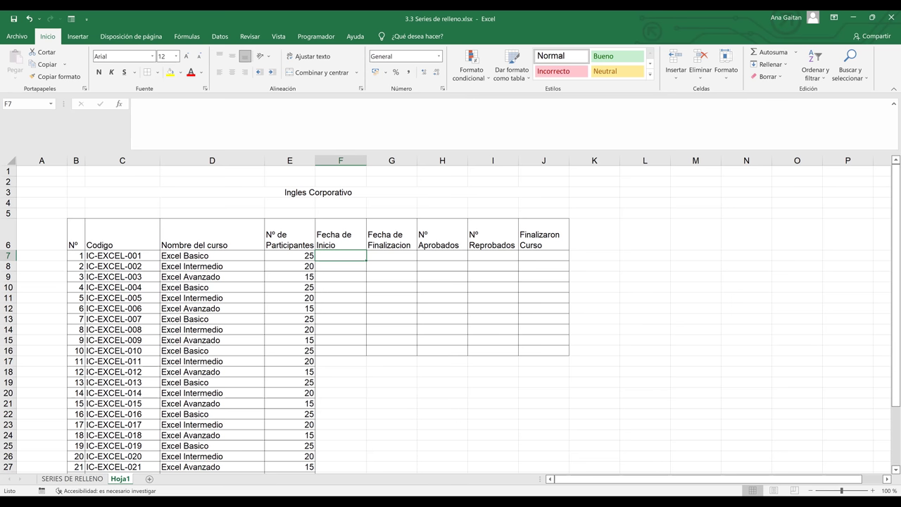
pyautogui.write('20')
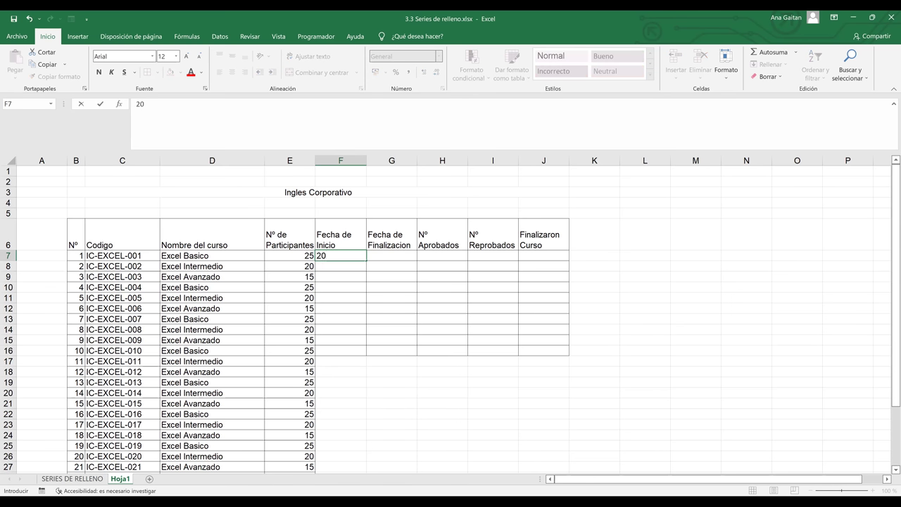
pyautogui.write('/7/2022')
pyautogui.click(423, 295)
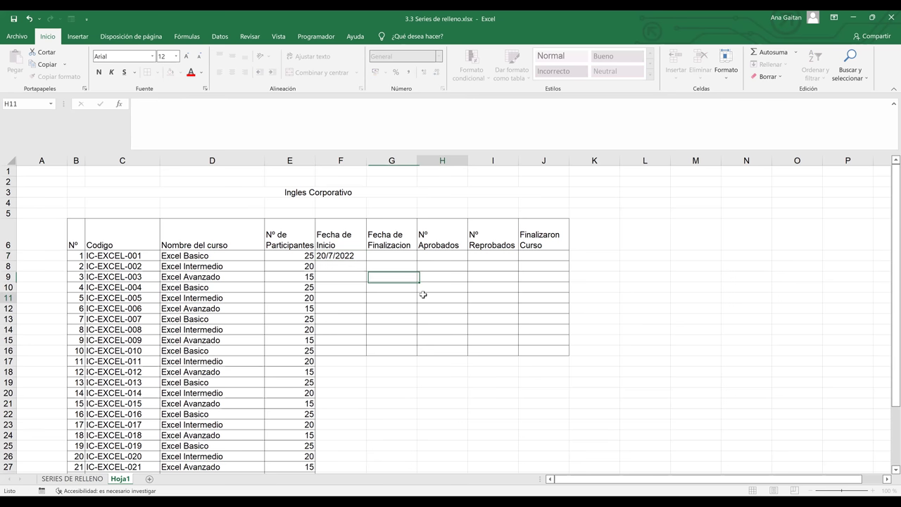
pyautogui.click(354, 256)
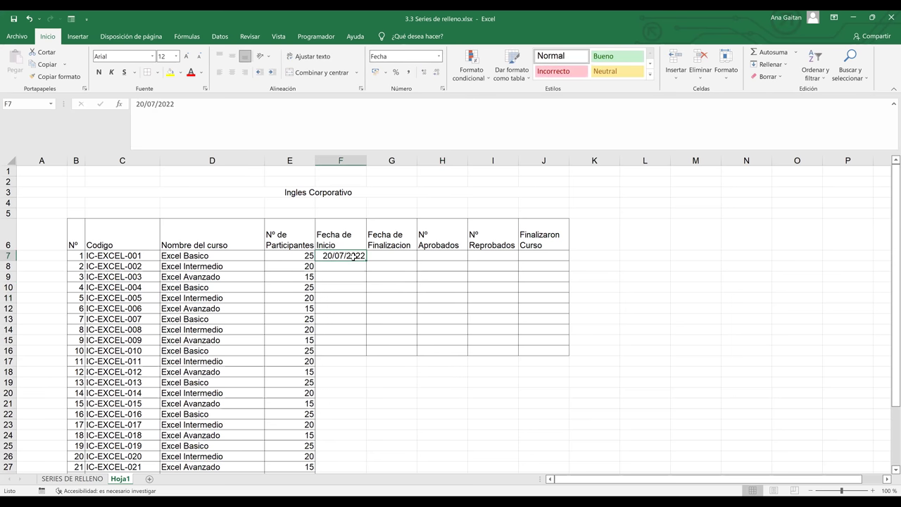
# - Enter the first course's end date 20/08/2022 in cell G7 of the Fecha de Finalizacion column
pyautogui.click(391, 259)
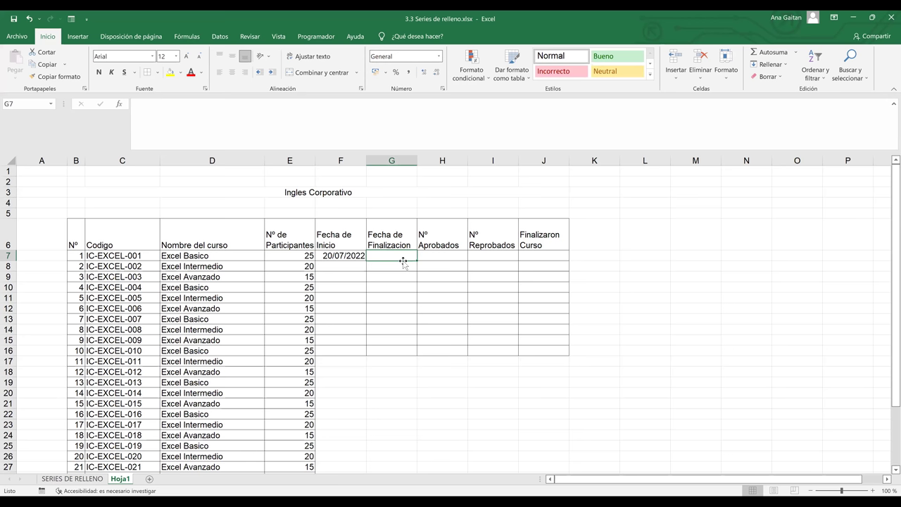
pyautogui.write('20/08')
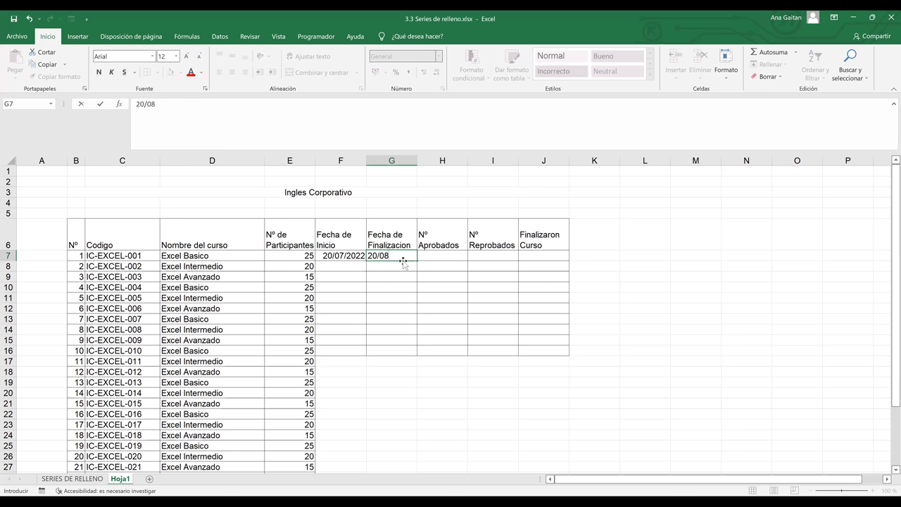
pyautogui.write('/2022')
pyautogui.press('Return')
pyautogui.press('Return')
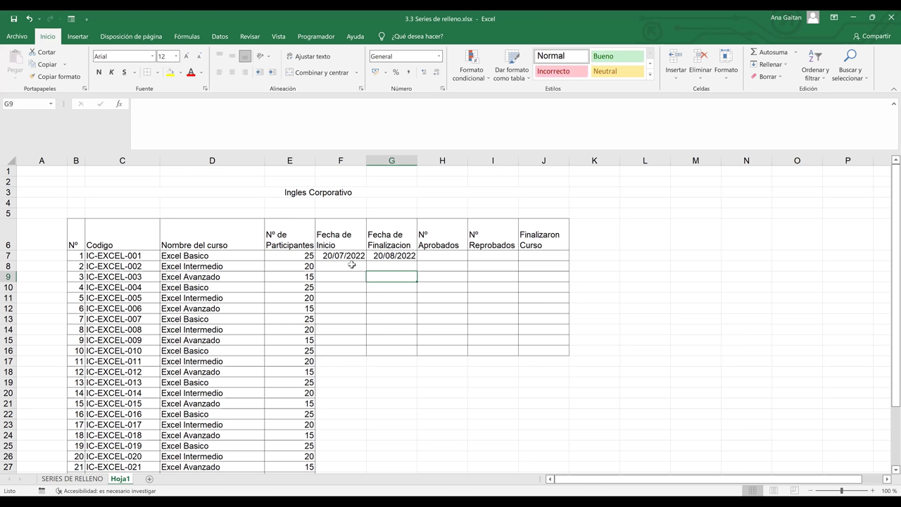
# - Calculate the second course's start date in cell F8 with the formula =G7+1
pyautogui.click(351, 265)
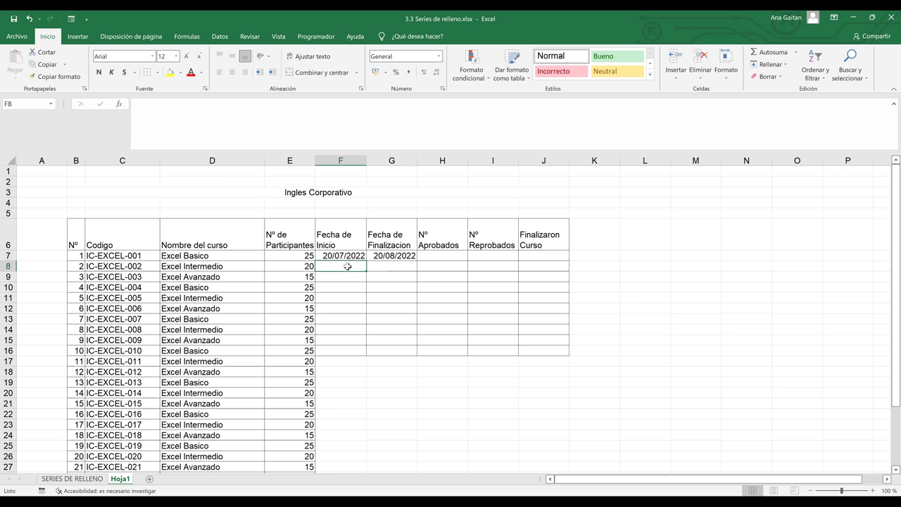
pyautogui.write('=')
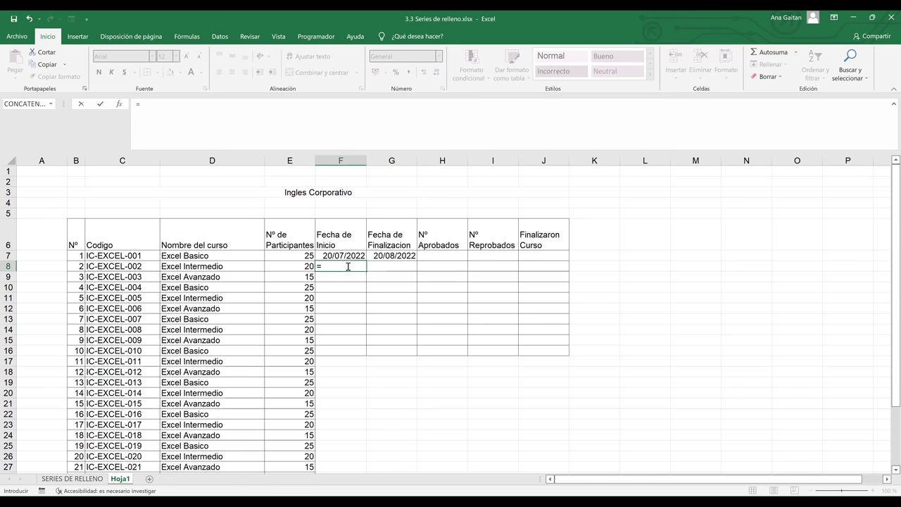
pyautogui.click(395, 257)
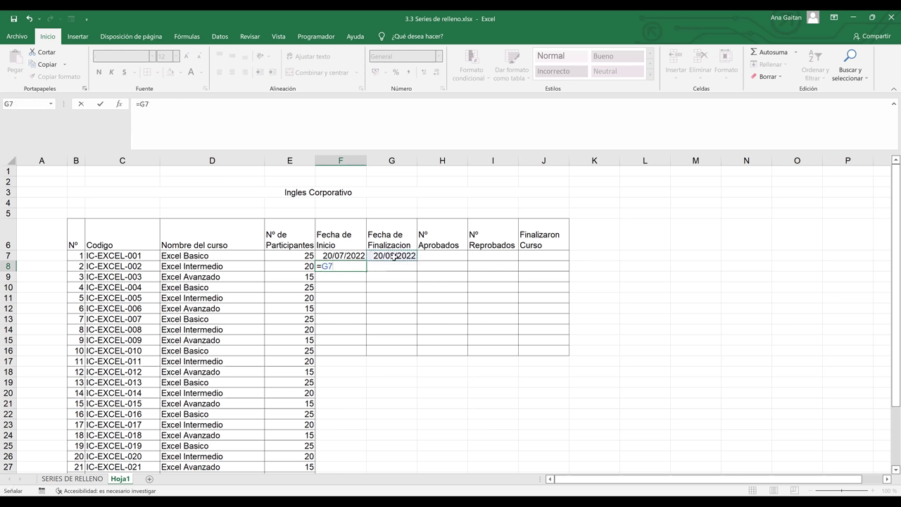
pyautogui.write('+1')
pyautogui.press('Return')
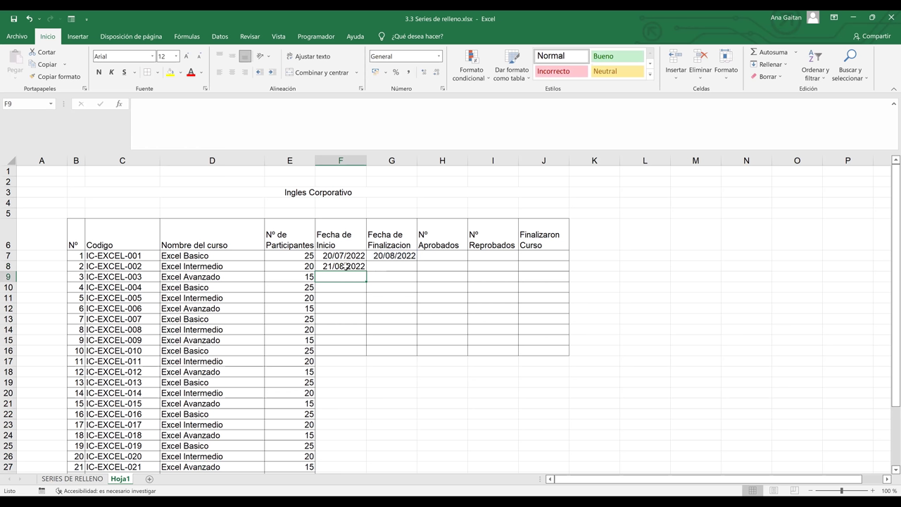
pyautogui.click(346, 266)
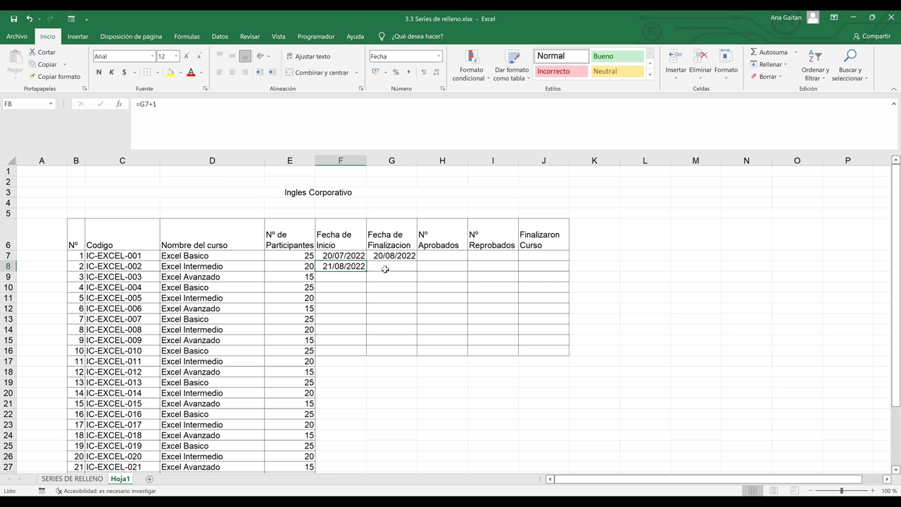
# - Calculate the second course's end date in cell G8 with the formula =F8+29 and review that formula
pyautogui.click(388, 266)
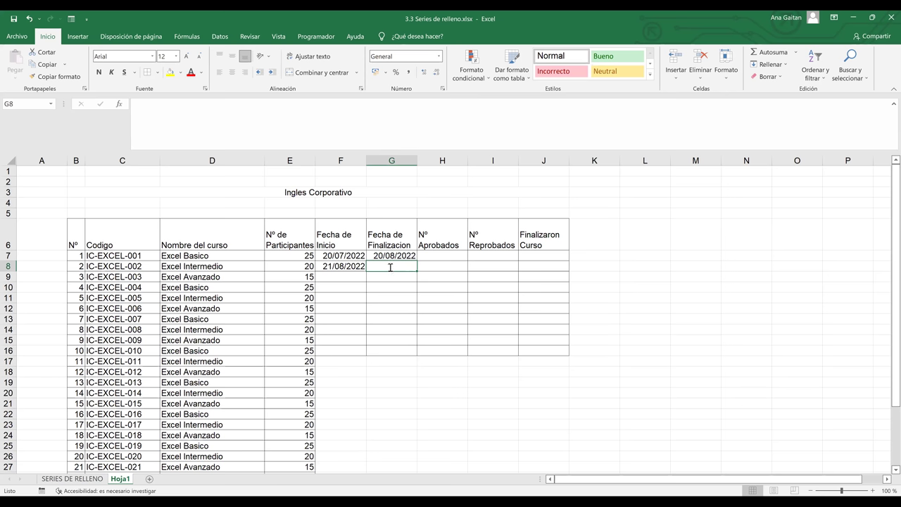
pyautogui.write('=')
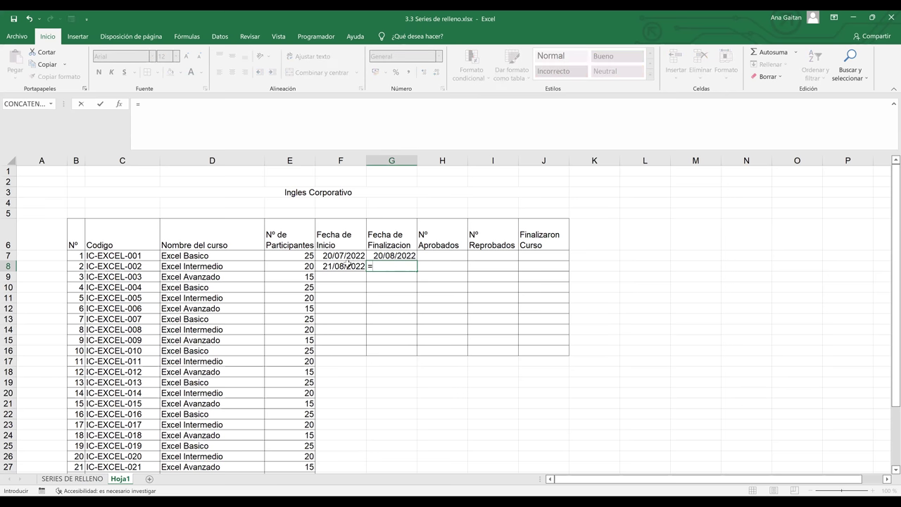
pyautogui.click(347, 264)
pyautogui.write('+2')
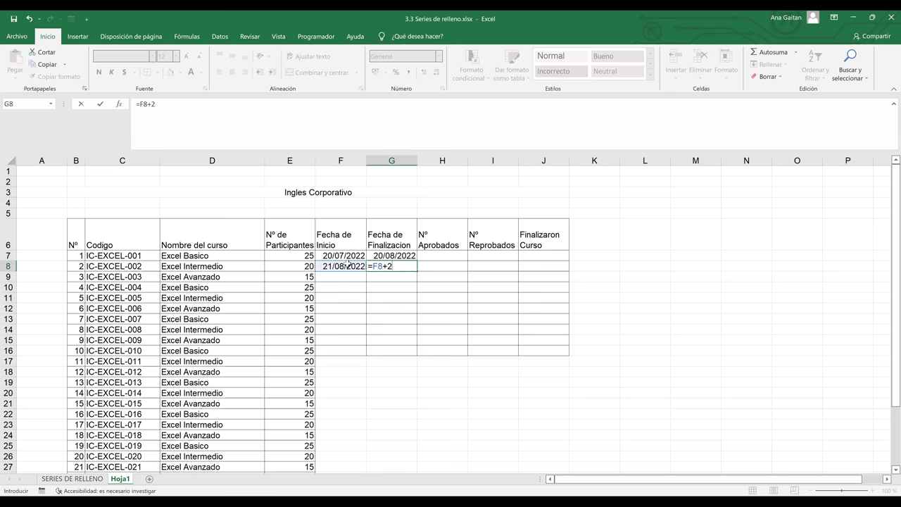
pyautogui.write('9')
pyautogui.press('Return')
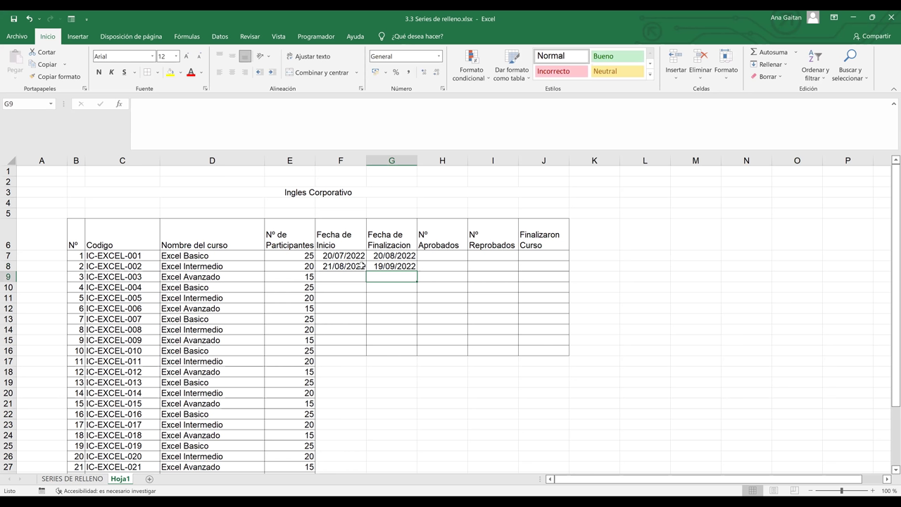
pyautogui.click(390, 267)
pyautogui.click(188, 111)
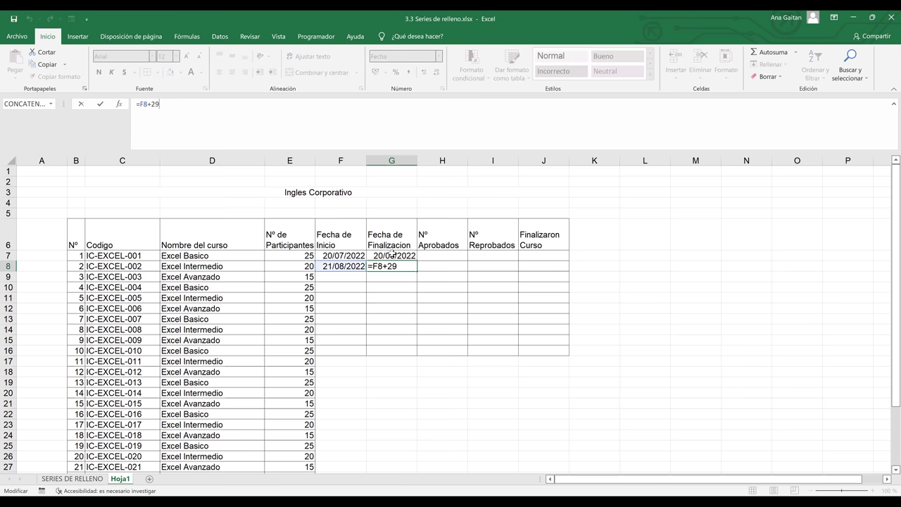
pyautogui.press('Return')
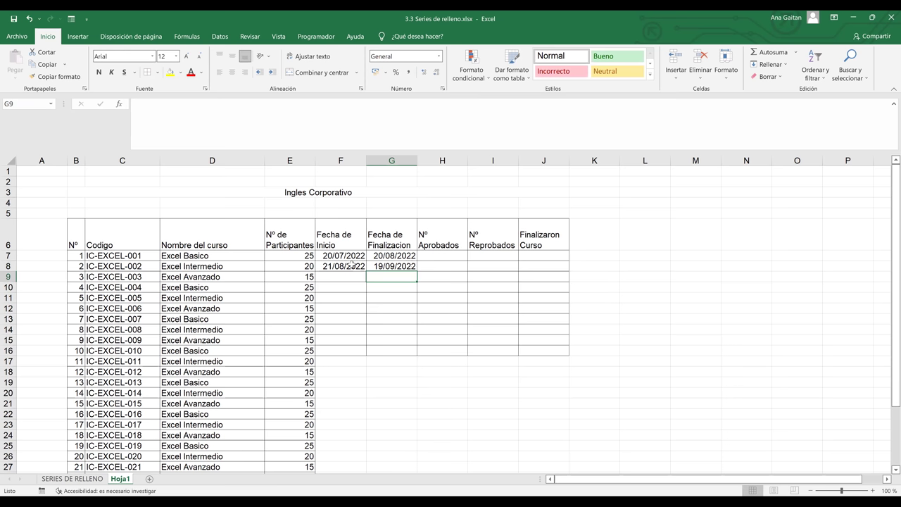
# - Fill the start and end date formulas from F8:G8 down to row 9 and review the copied formulas
pyautogui.moveTo(350, 265); pyautogui.dragTo(380, 267)
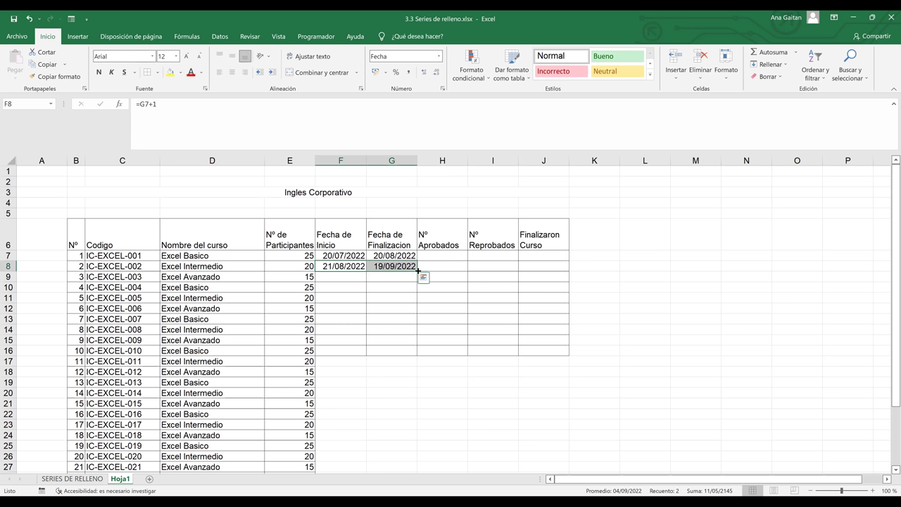
pyautogui.moveTo(417, 272); pyautogui.dragTo(417, 281)
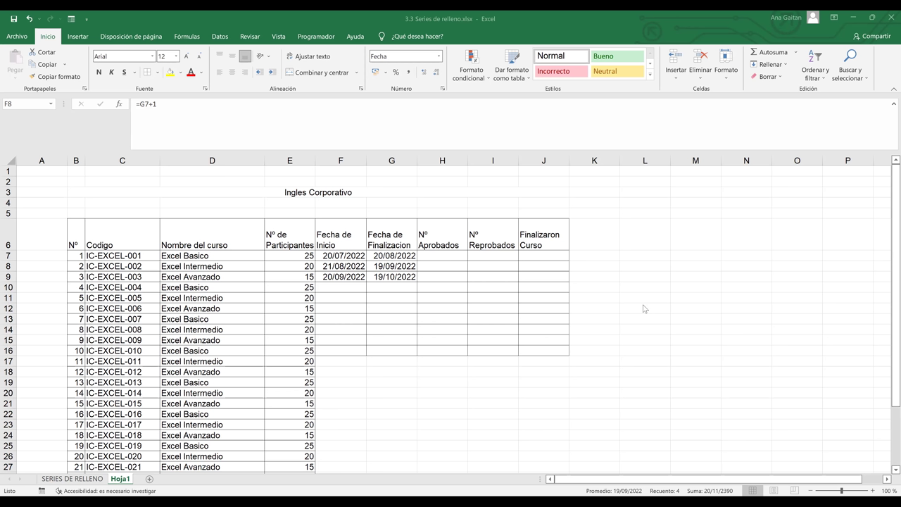
pyautogui.click(408, 285)
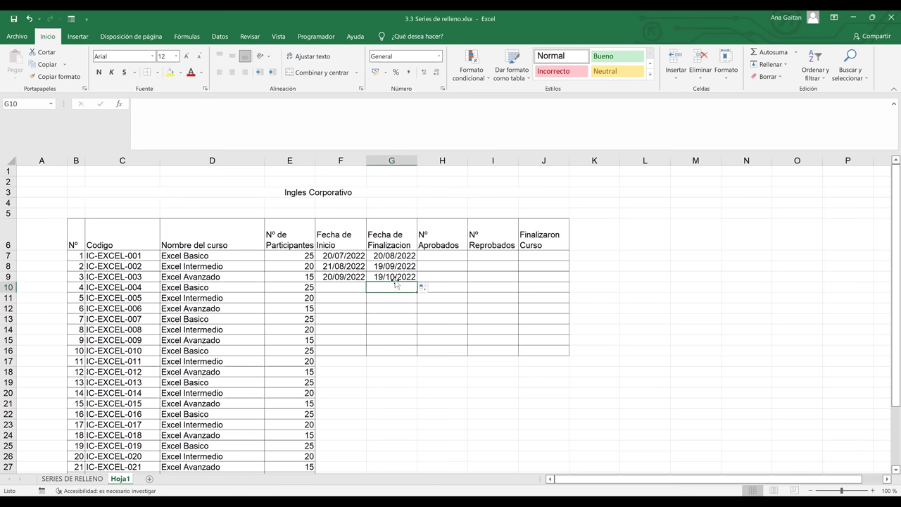
pyautogui.click(366, 274)
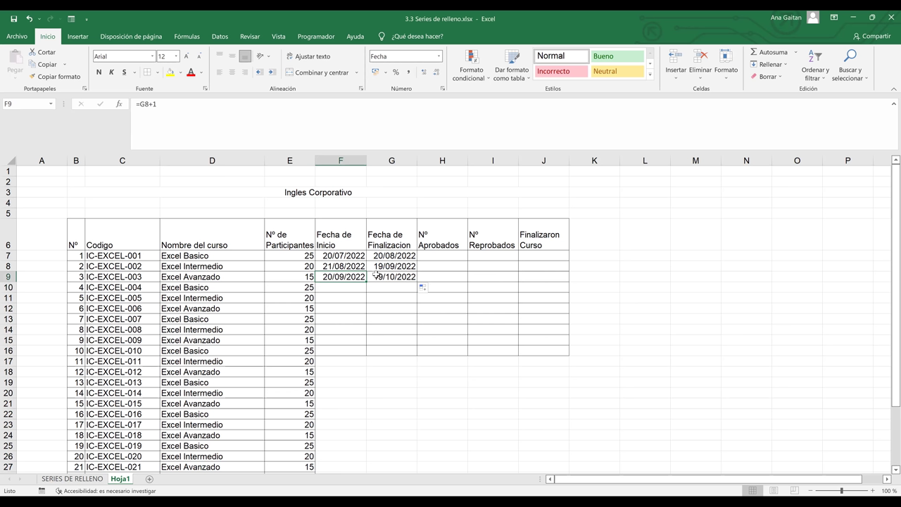
pyautogui.click(380, 277)
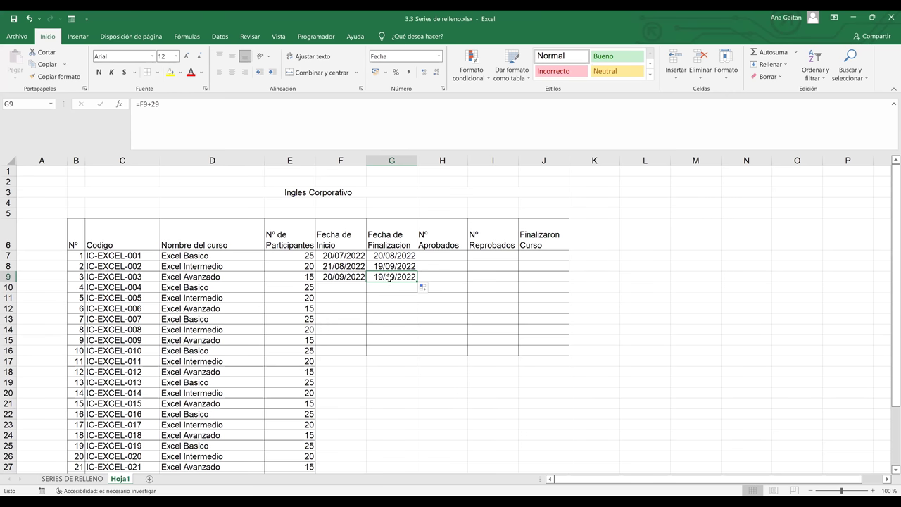
pyautogui.click(356, 279)
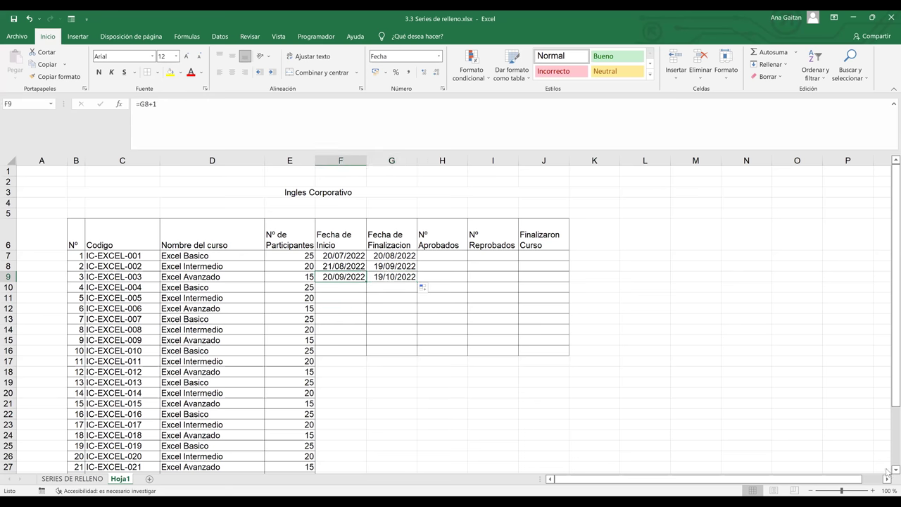
# - Examine the last numbered course row and the date formulas in rows 8 and 9 of the course table
pyautogui.scroll(-2, 887, 475)
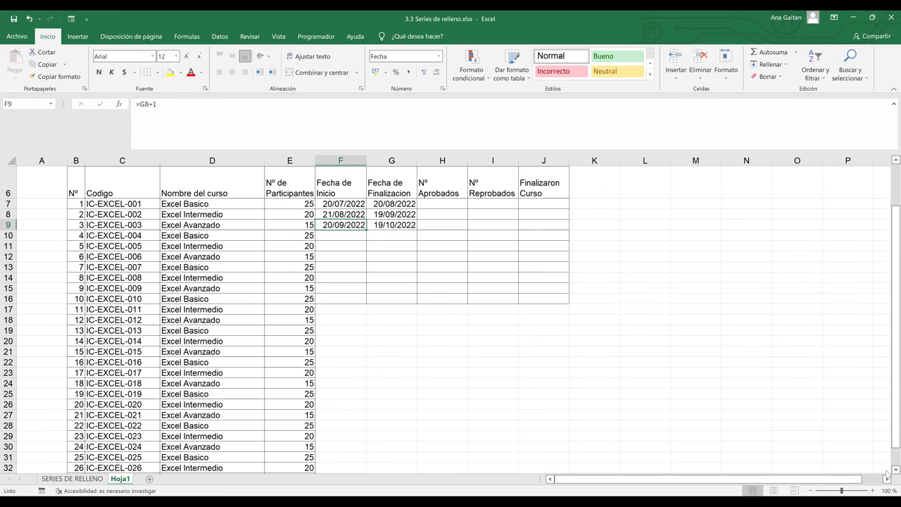
pyautogui.scroll(-2, 325, 456)
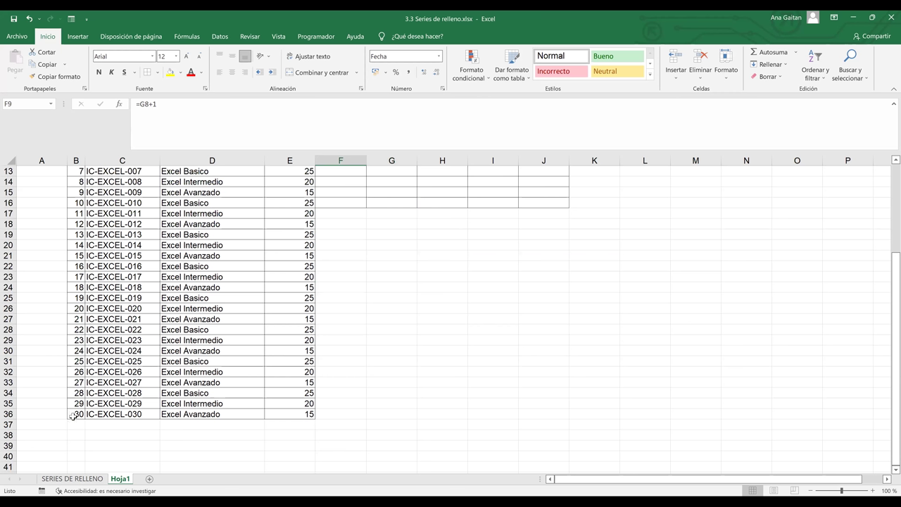
pyautogui.click(79, 416)
pyautogui.click(117, 414)
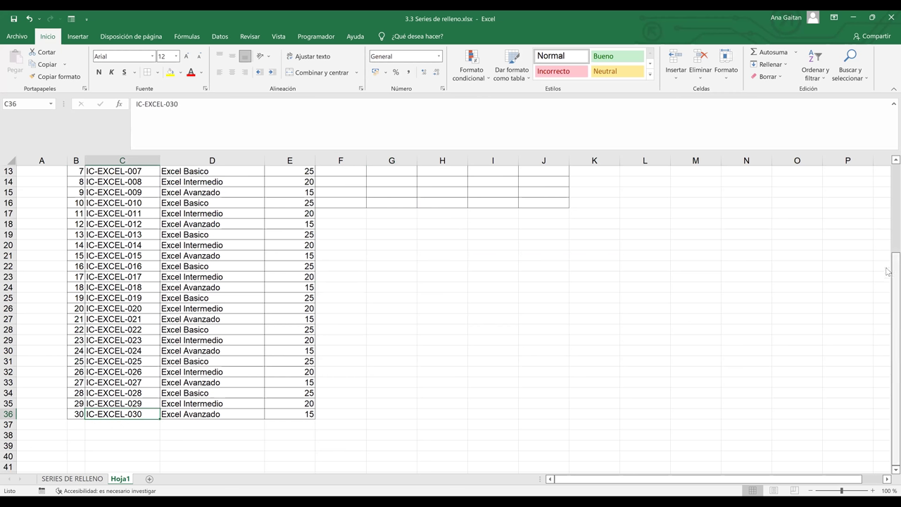
pyautogui.scroll(4, 720, 289)
pyautogui.click(332, 286)
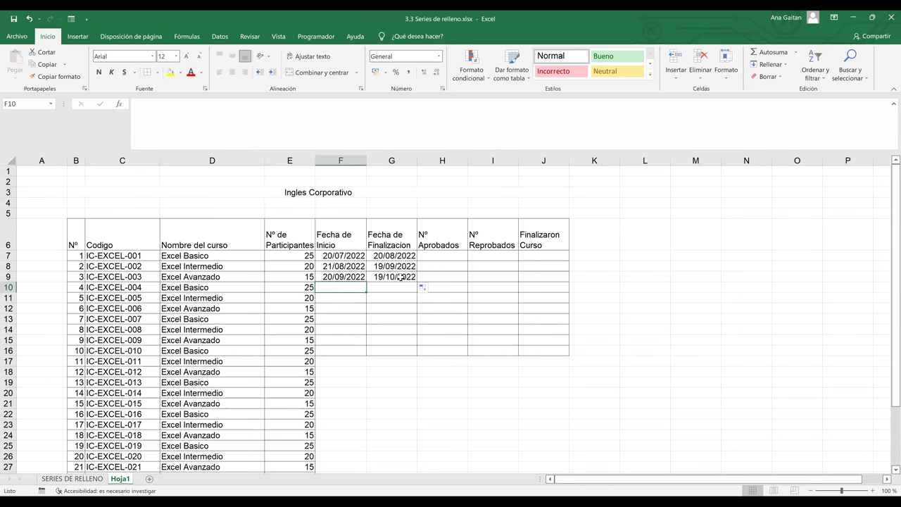
pyautogui.click(399, 277)
pyautogui.click(342, 288)
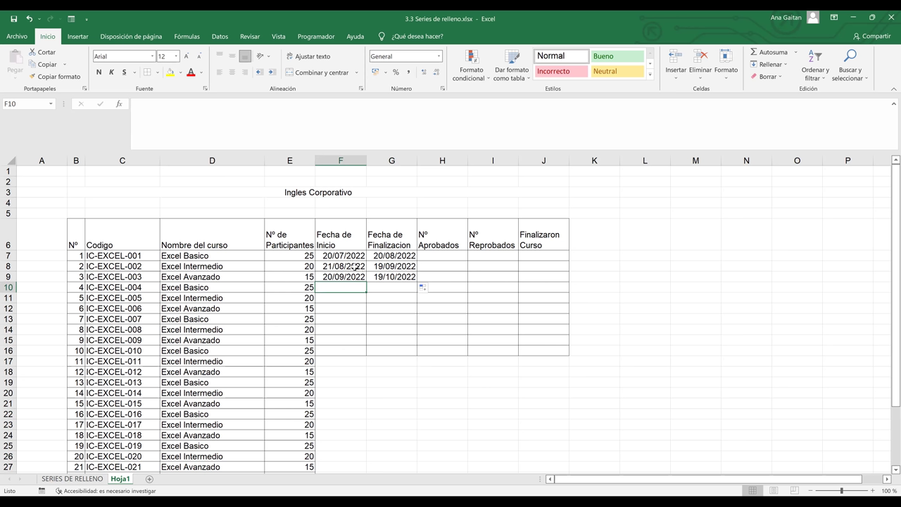
pyautogui.click(350, 265)
pyautogui.press('Right')
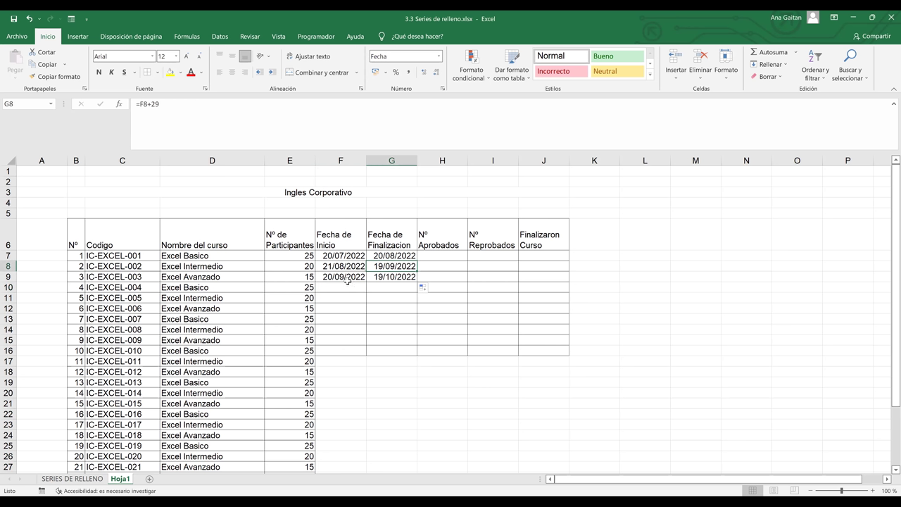
# - Fill the start and end date formulas from F9:G9 down to row 36, the last course
pyautogui.click(345, 278)
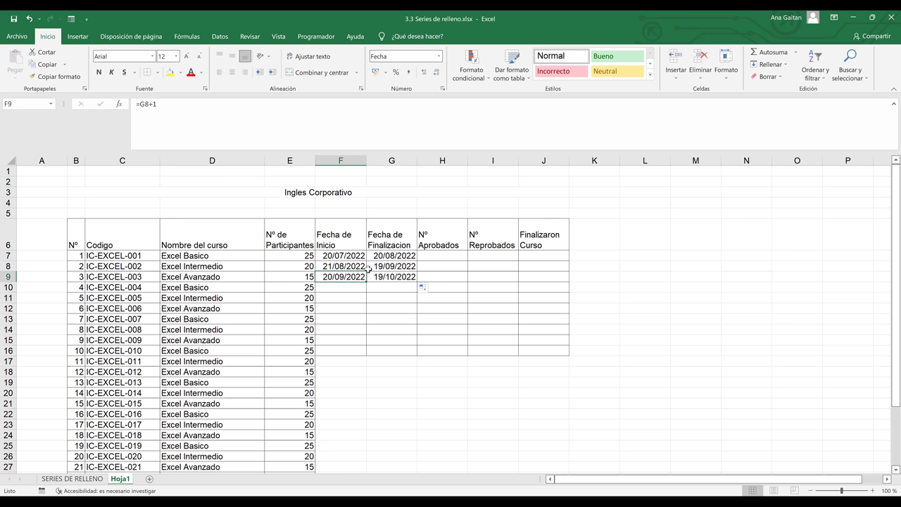
pyautogui.keyDown('shift'); pyautogui.click(387, 274); pyautogui.keyUp('shift')
pyautogui.moveTo(415, 282); pyautogui.dragTo(420, 448)
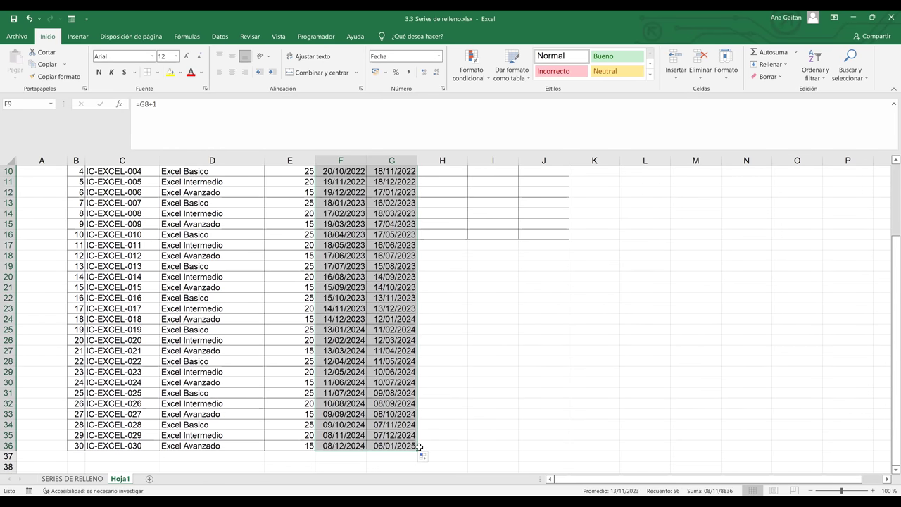
pyautogui.click(497, 434)
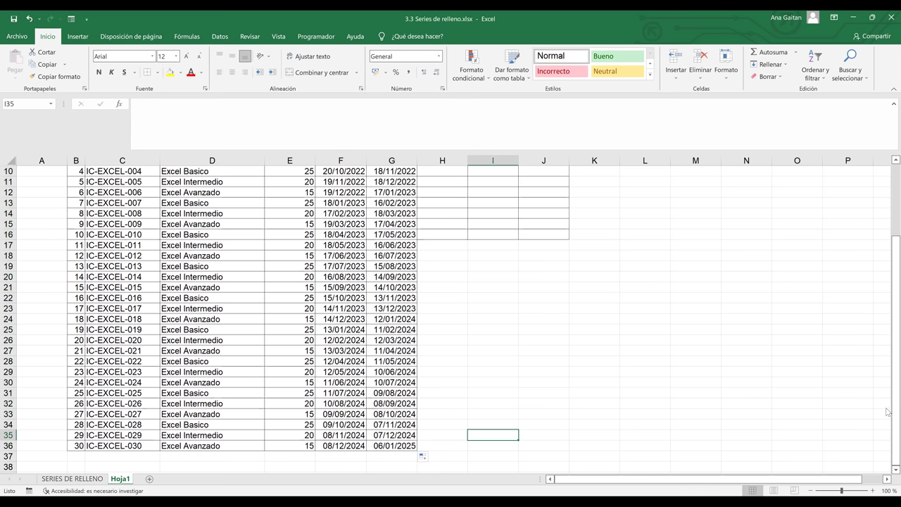
# - Examine the filled date columns down to row 36 and the formulas in F33 and G33
pyautogui.scroll(1, 887, 388)
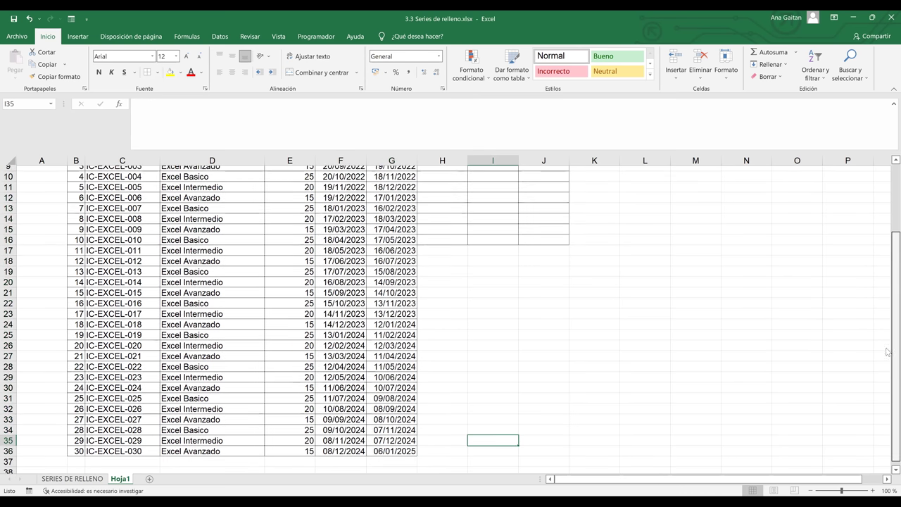
pyautogui.scroll(3, 887, 384)
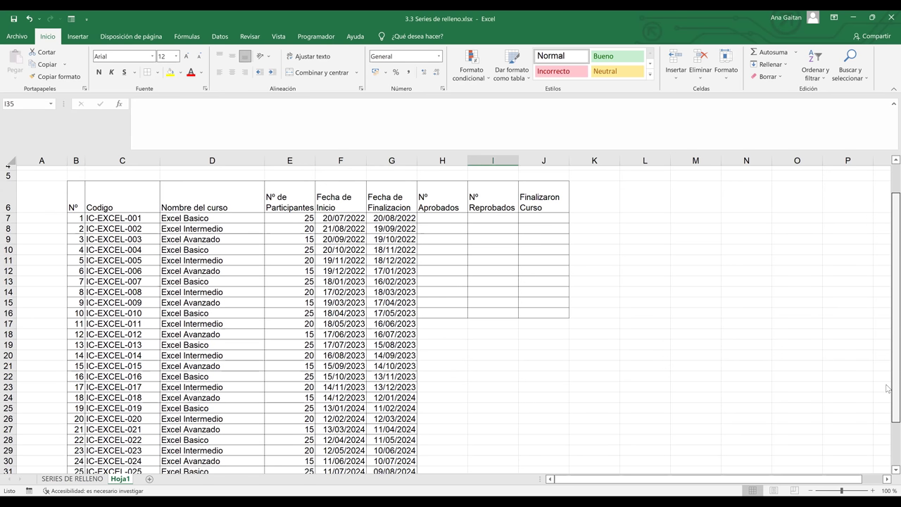
pyautogui.scroll(-2, 888, 416)
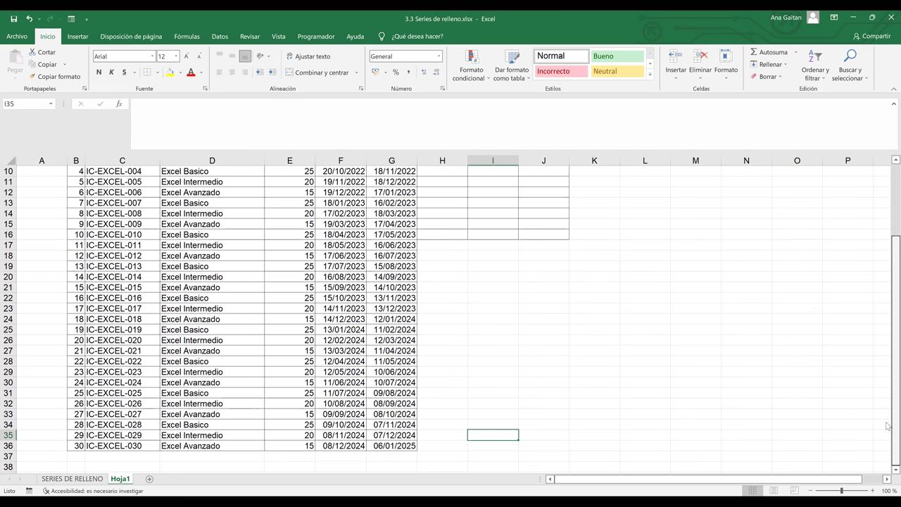
pyautogui.click(386, 454)
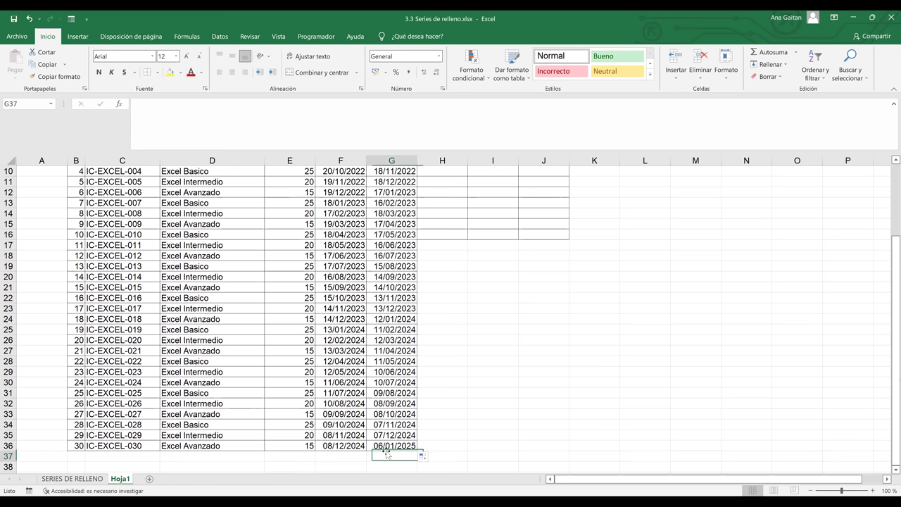
pyautogui.click(355, 415)
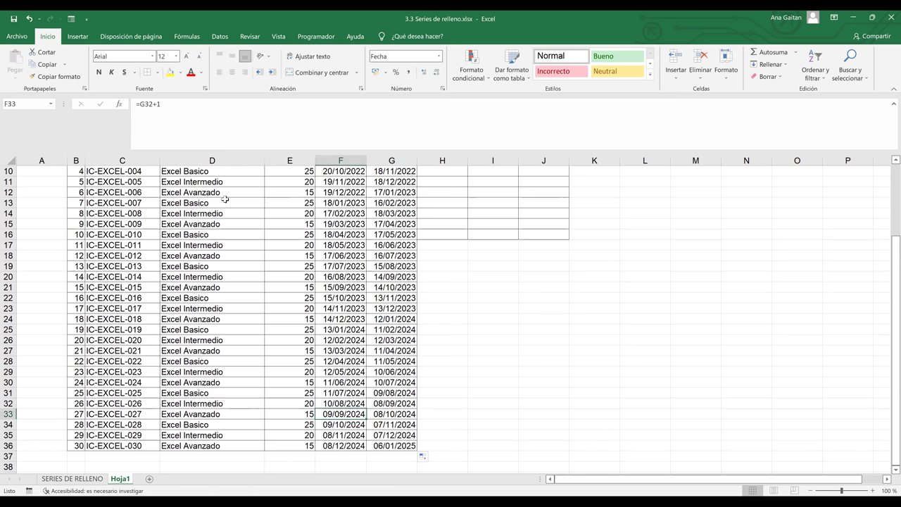
pyautogui.press('Right')
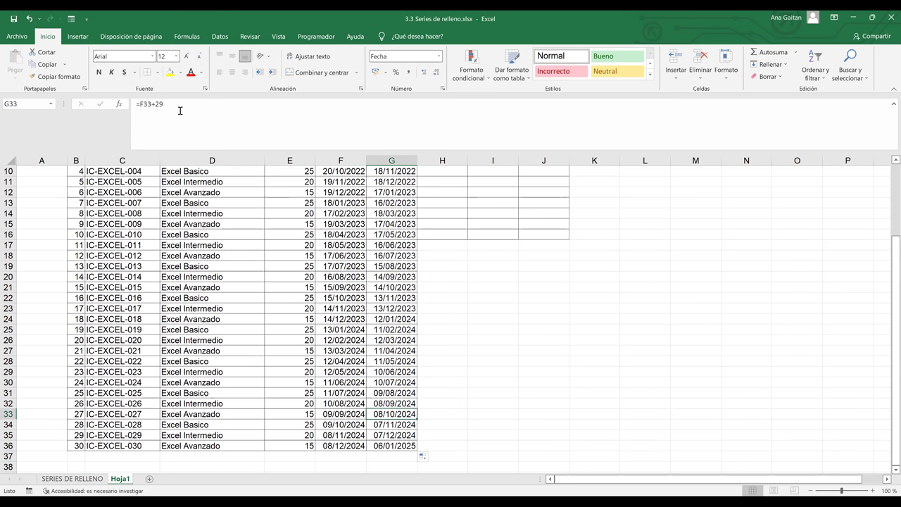
pyautogui.write('=F33+29')
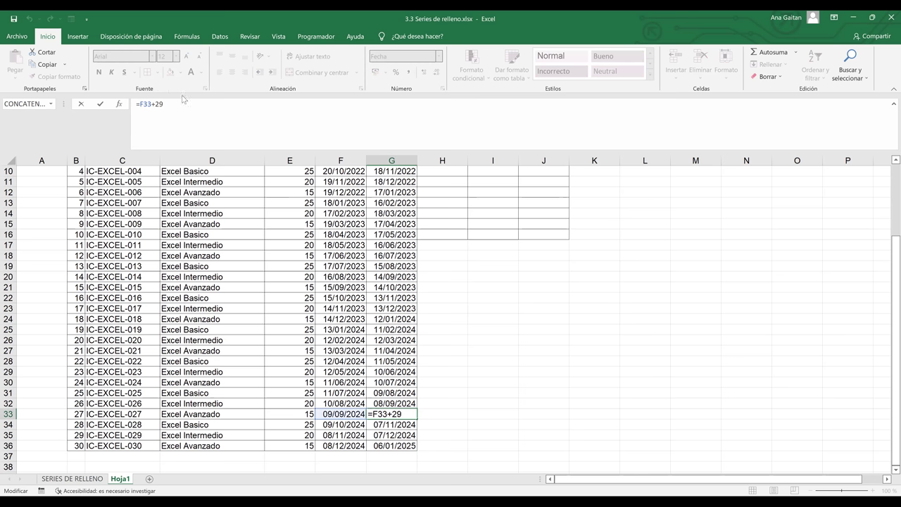
pyautogui.press('Return')
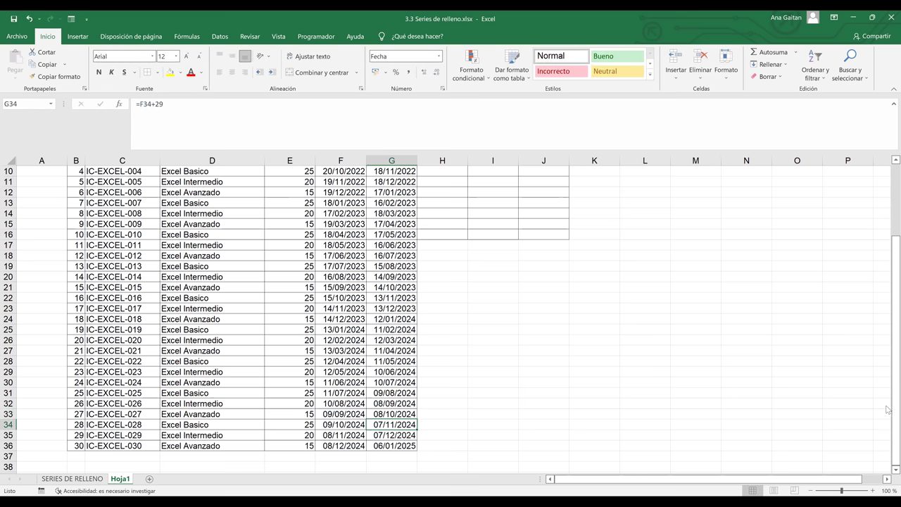
# - Enter 20 approved and 5 failed participants for the first course in cells H7 and I7
pyautogui.moveTo(888, 333); pyautogui.dragTo(887, 363)
pyautogui.click(438, 234)
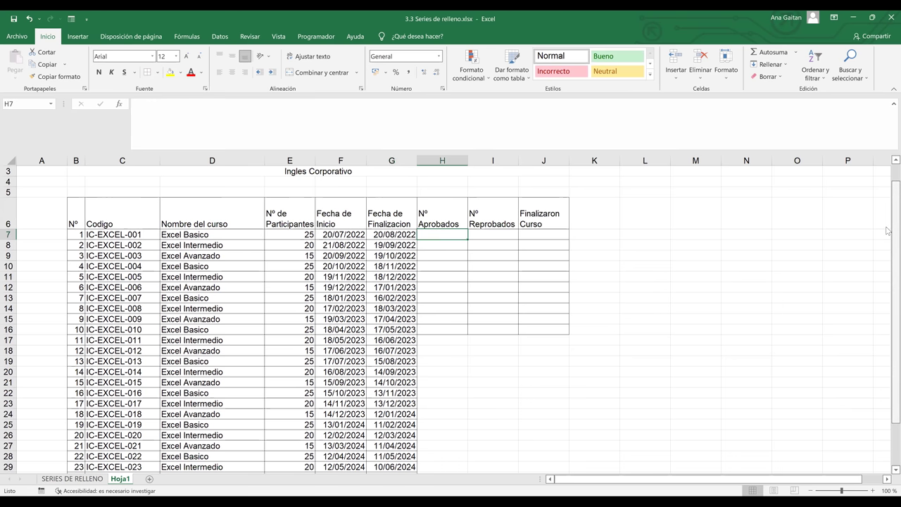
pyautogui.moveTo(887, 217); pyautogui.dragTo(888, 244)
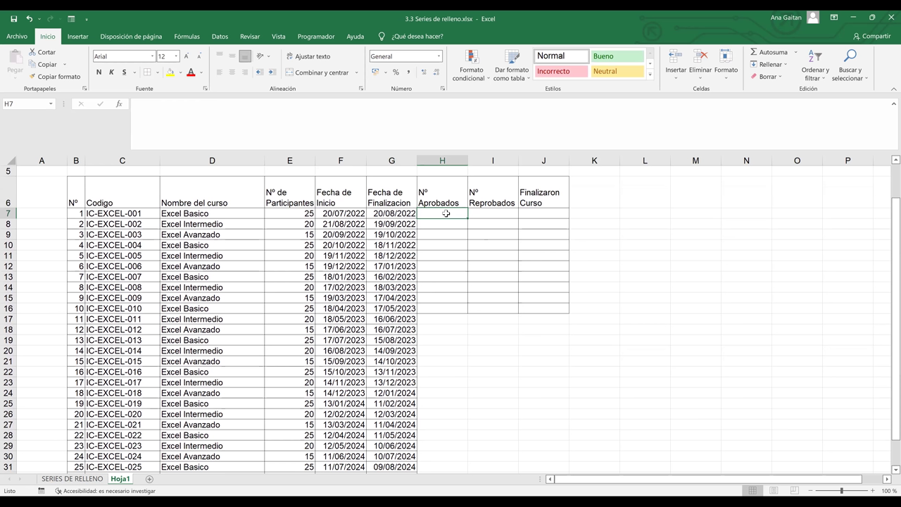
pyautogui.click(441, 224)
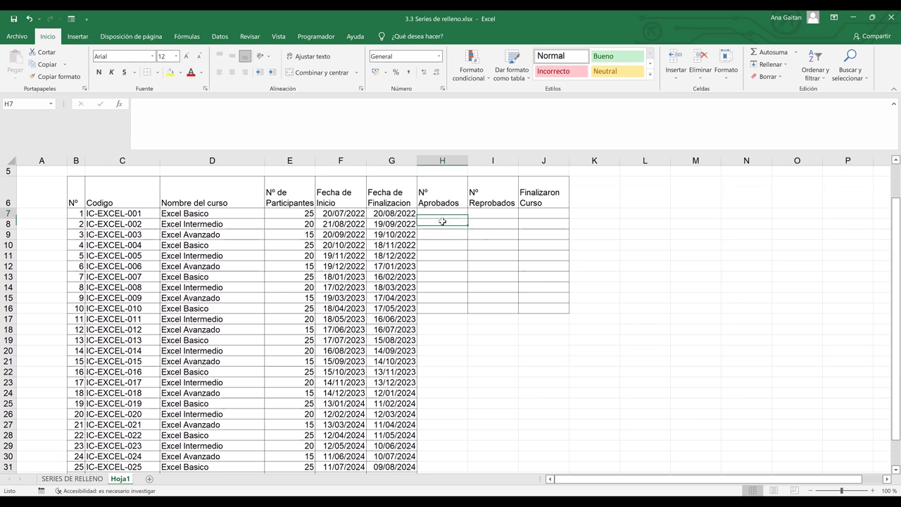
pyautogui.click(442, 214)
pyautogui.click(442, 222)
pyautogui.click(438, 212)
pyautogui.click(309, 214)
pyautogui.click(454, 211)
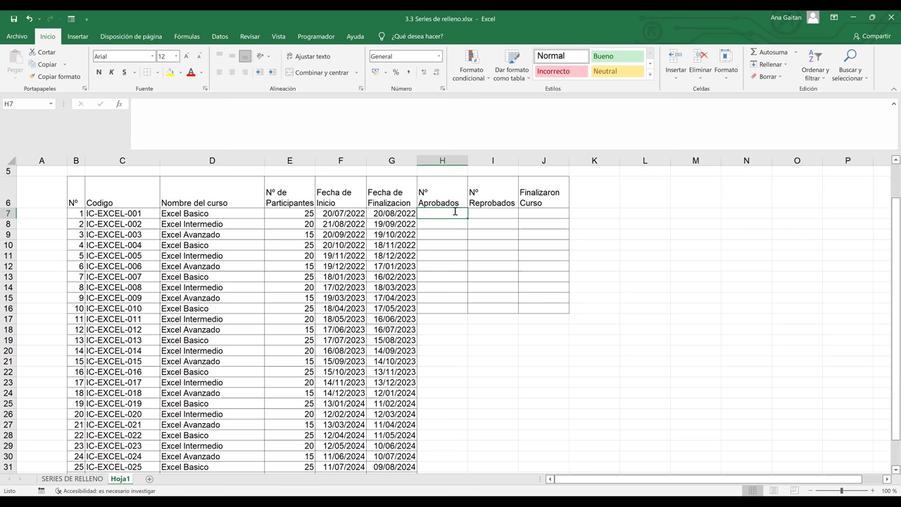
pyautogui.write('20')
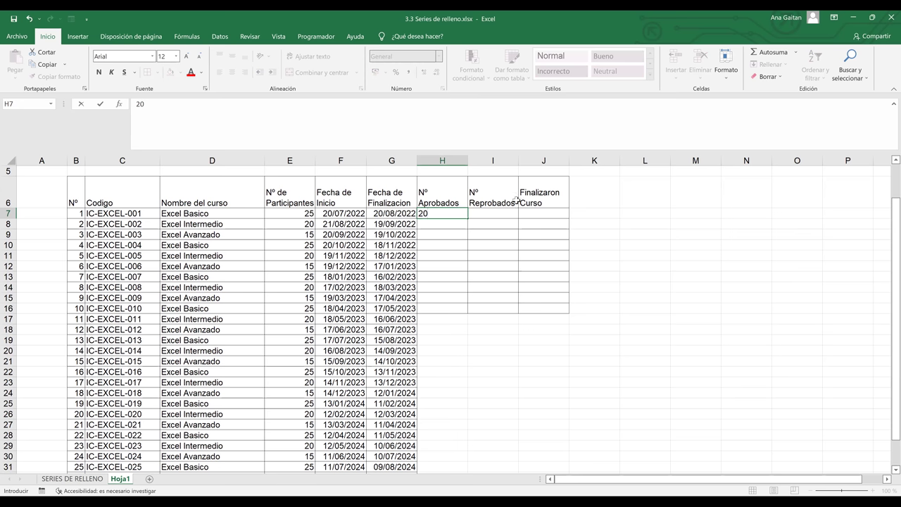
pyautogui.click(500, 214)
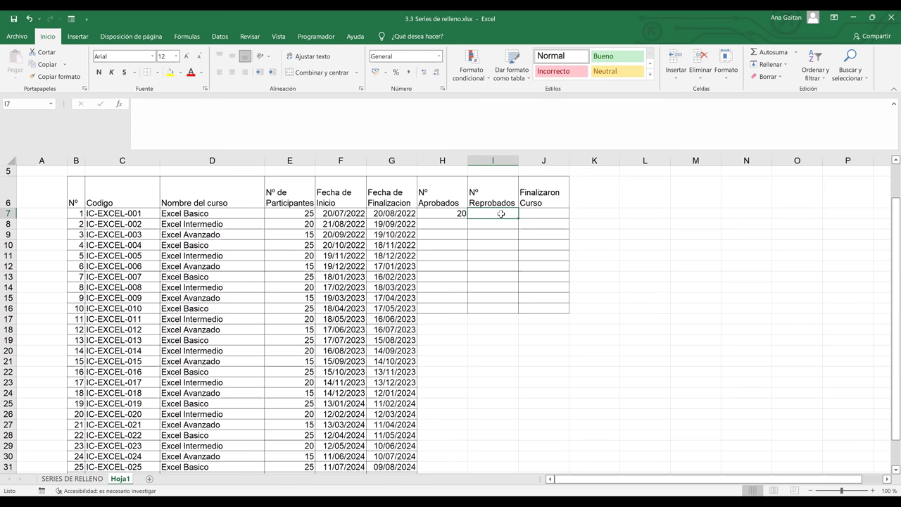
pyautogui.write('5')
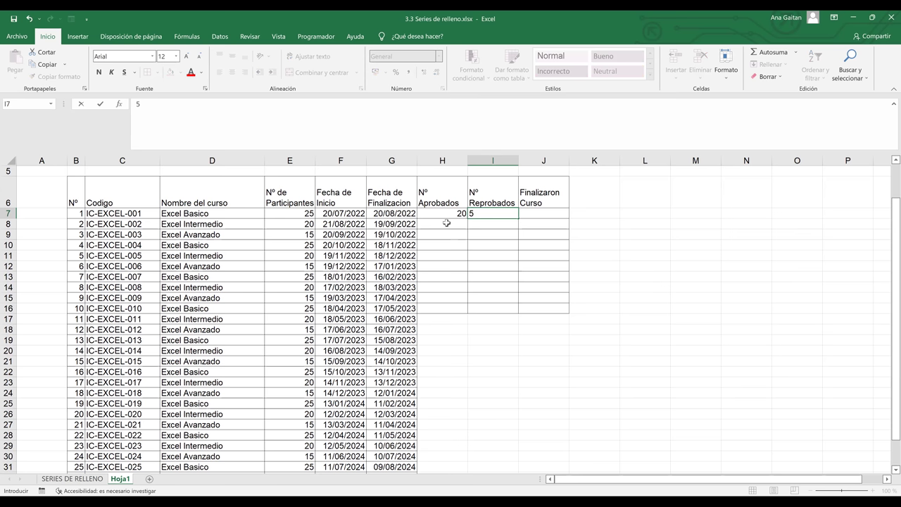
# - Enter 20 approved and 0 failed participants for the second course in cells H8 and I8
pyautogui.click(447, 223)
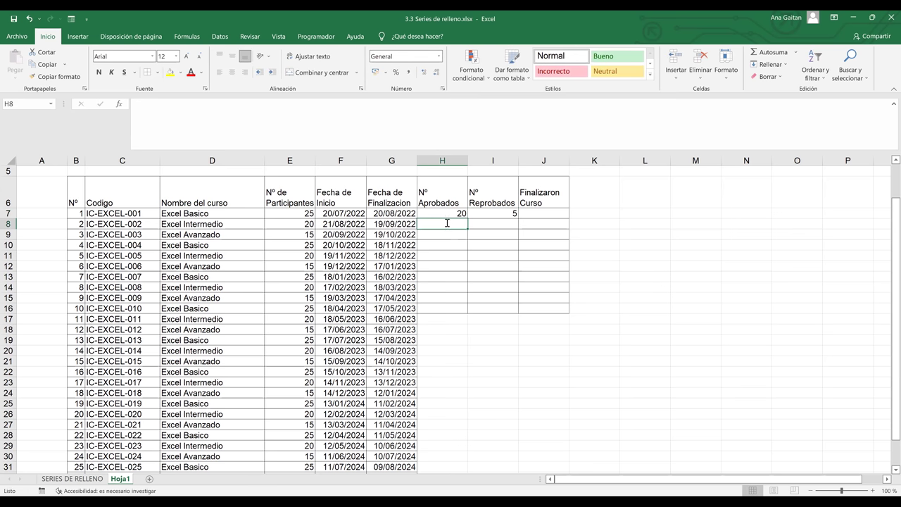
pyautogui.write('20')
pyautogui.press('Tab')
pyautogui.write('0')
pyautogui.press('Return')
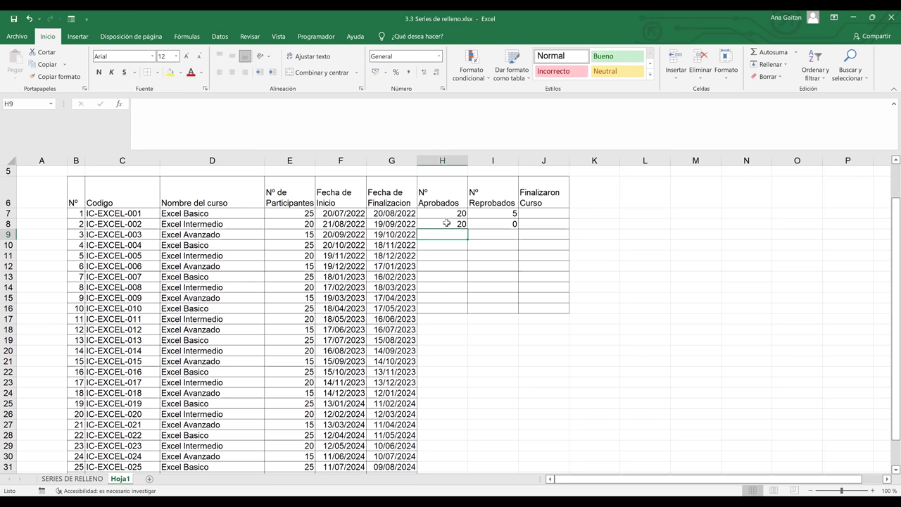
# - Enter 15 approved and 0 failed participants for the third course in cells H9 and I9
pyautogui.write('15')
pyautogui.press('Tab')
pyautogui.write('0')
pyautogui.press('Tab')
pyautogui.click(537, 214)
pyautogui.write('=')
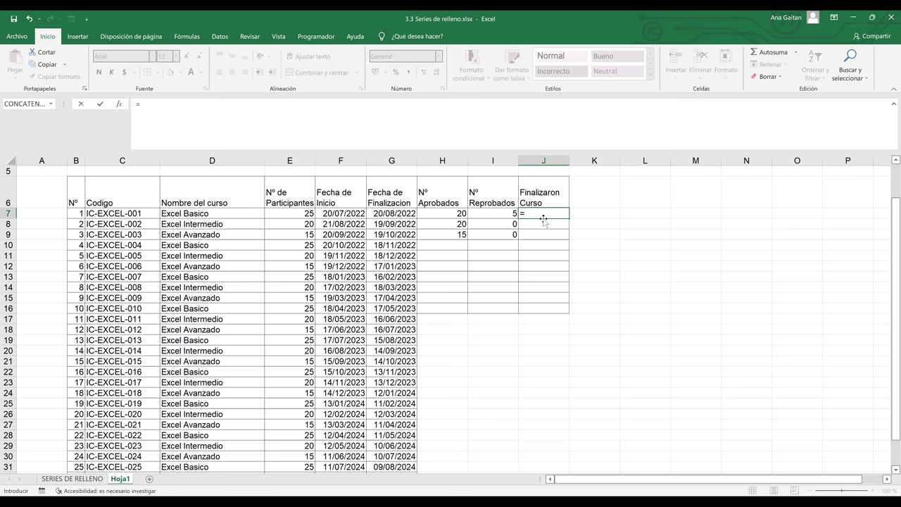
pyautogui.press('Escape')
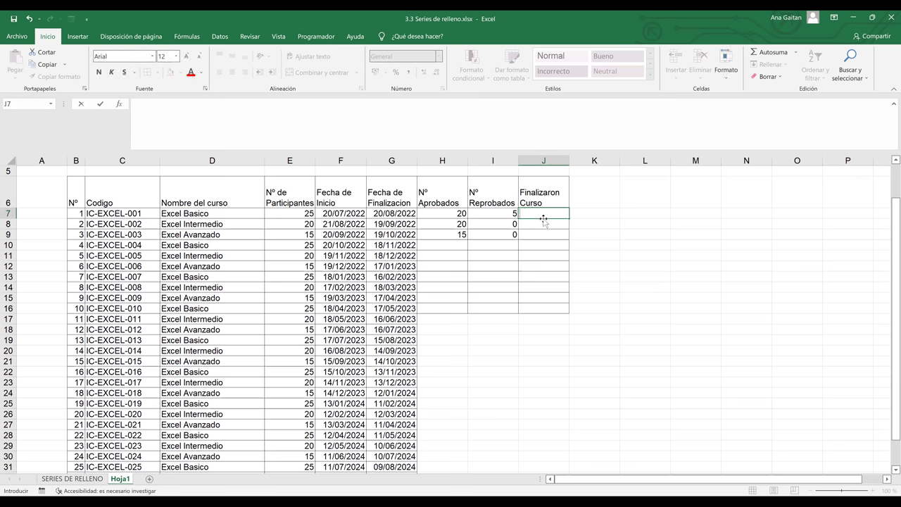
pyautogui.click(576, 233)
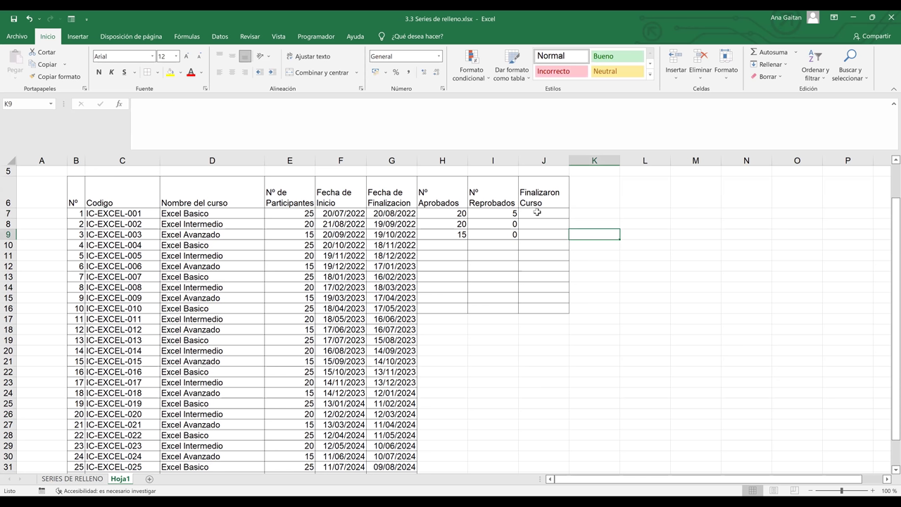
# - Calculate the participants who finished the first course in J7 with the formula =H7-I7
pyautogui.click(538, 212)
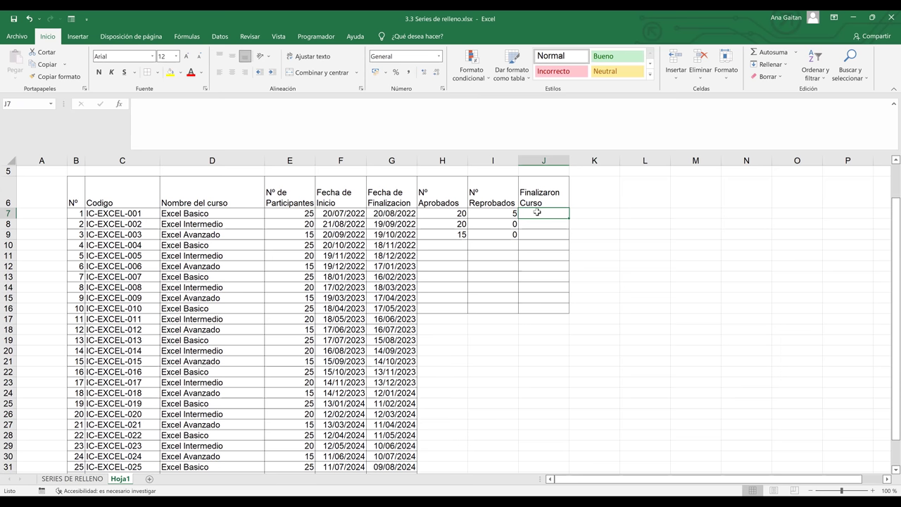
pyautogui.write('=')
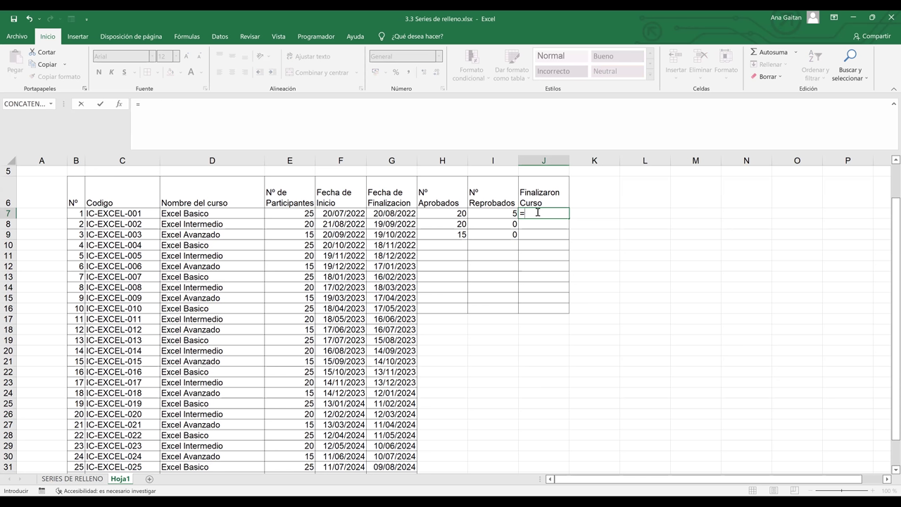
pyautogui.click(453, 214)
pyautogui.write('+')
pyautogui.press('BackSpace')
pyautogui.write('-')
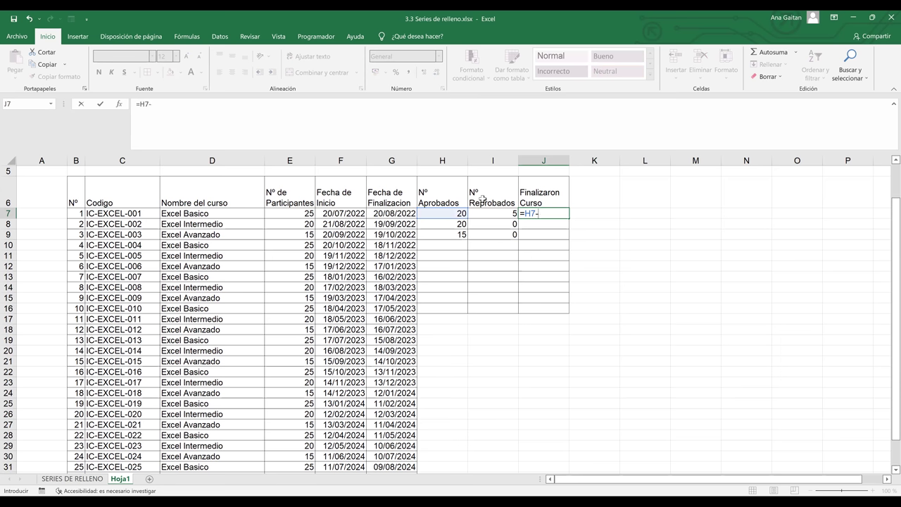
pyautogui.click(493, 217)
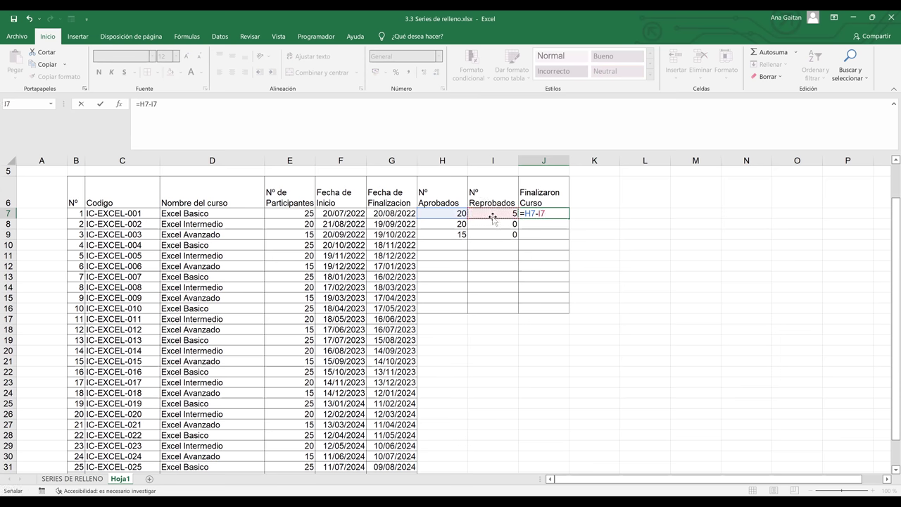
pyautogui.press('Return')
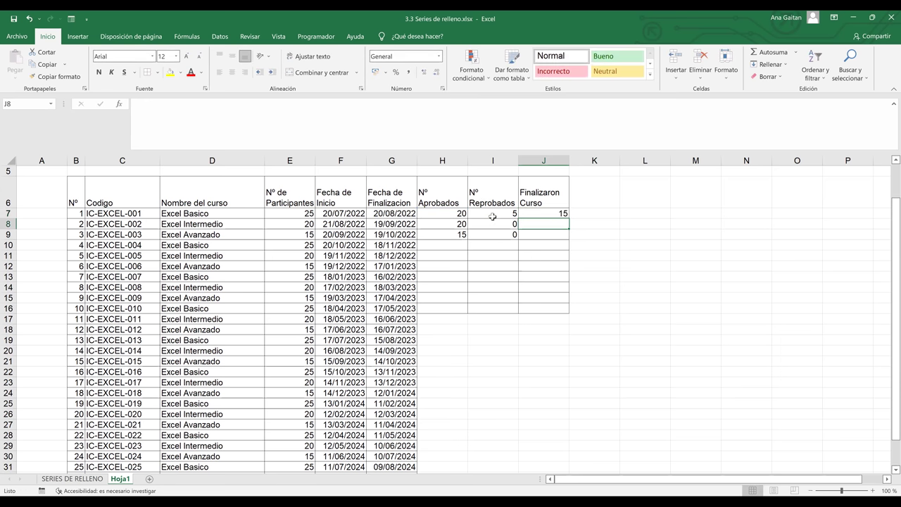
pyautogui.click(550, 213)
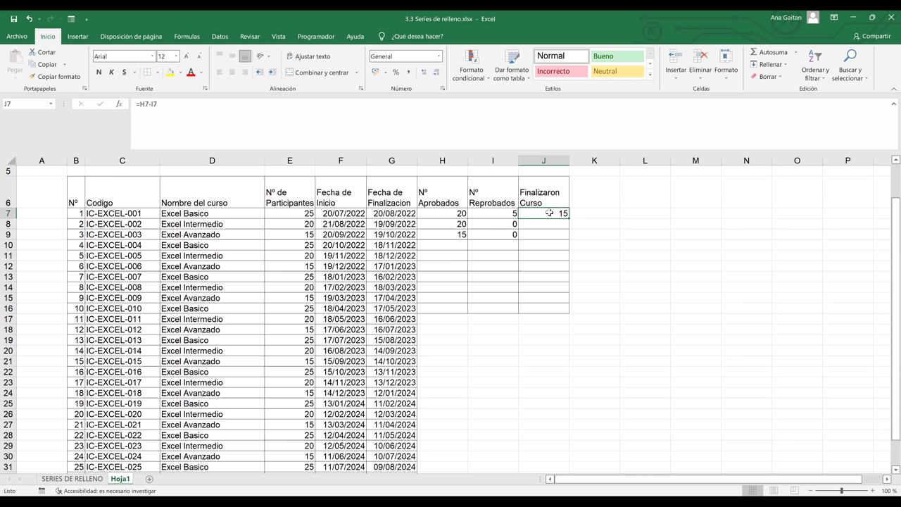
pyautogui.click(298, 213)
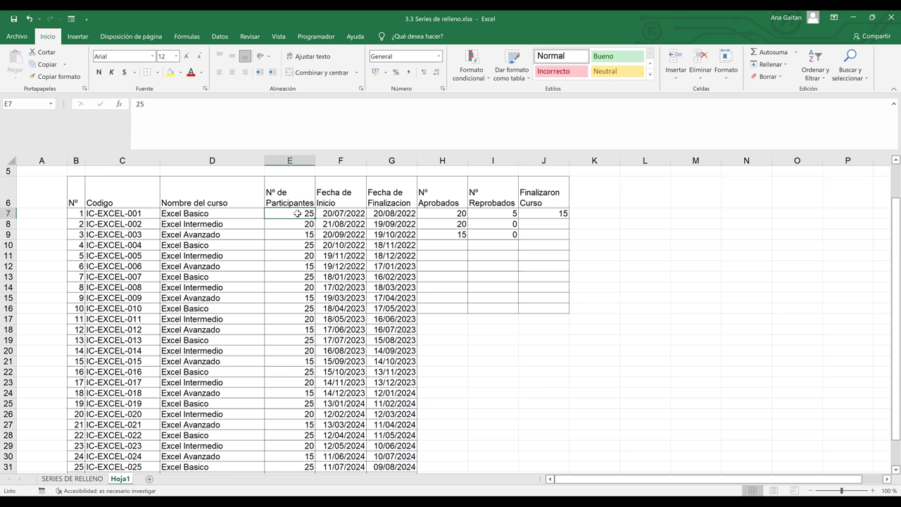
# - Replace the finished-participants formula in J7 with =E7+I7
pyautogui.click(560, 214)
pyautogui.press('BackSpace')
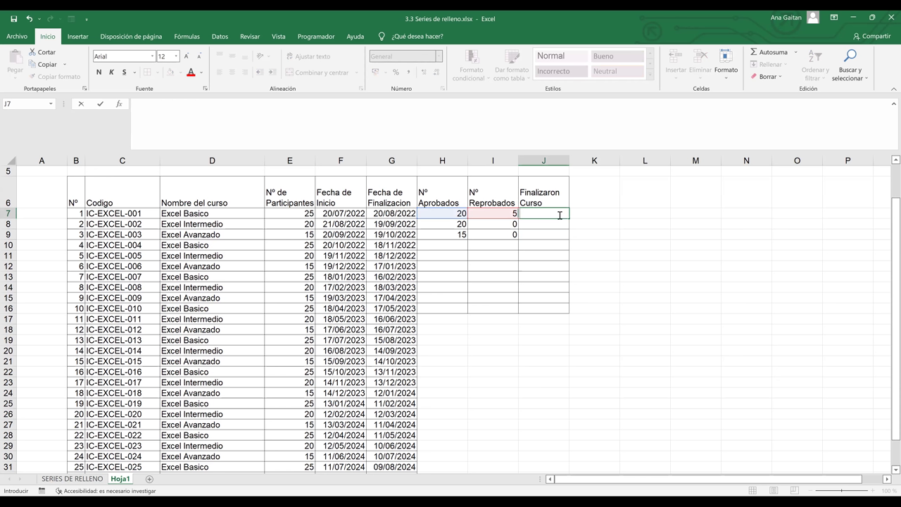
pyautogui.write('=')
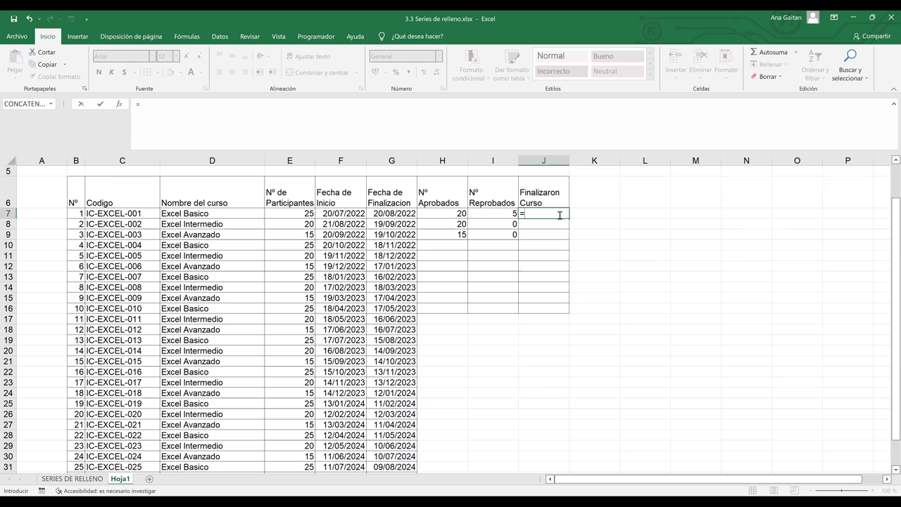
pyautogui.click(304, 213)
pyautogui.write('+')
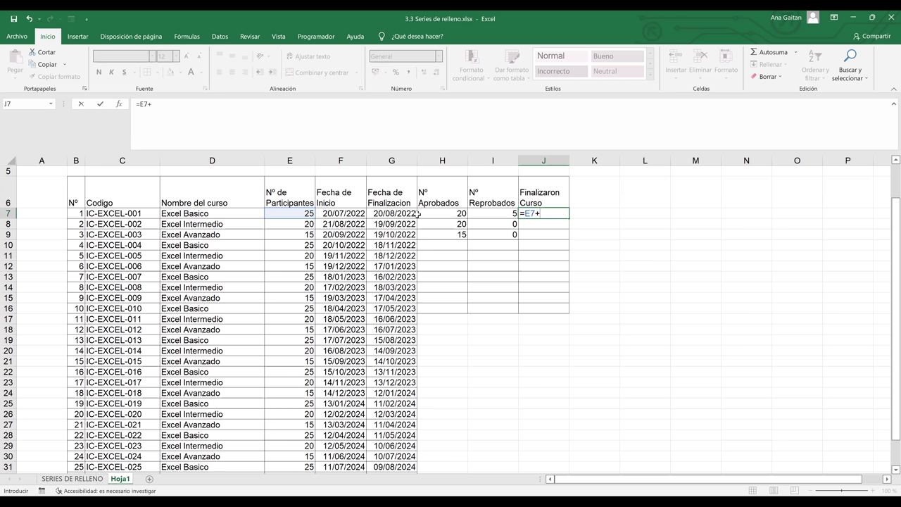
pyautogui.click(492, 212)
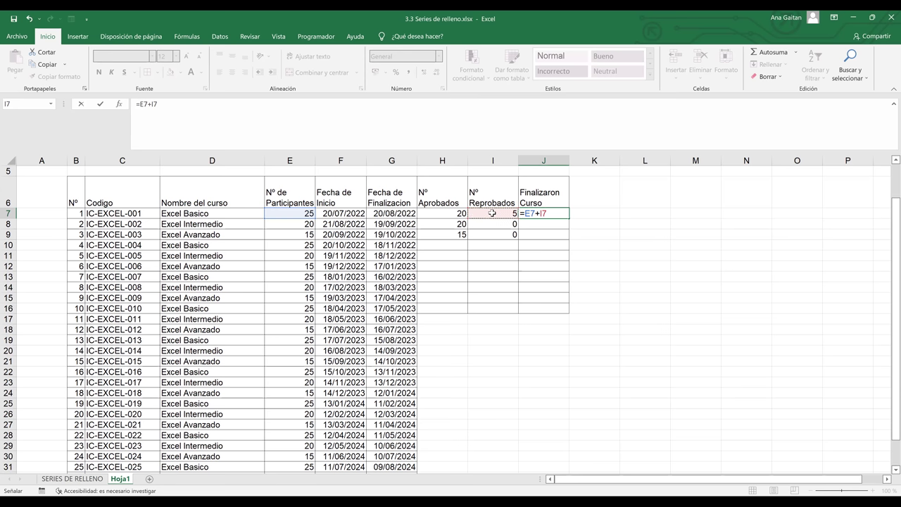
pyautogui.press('Return')
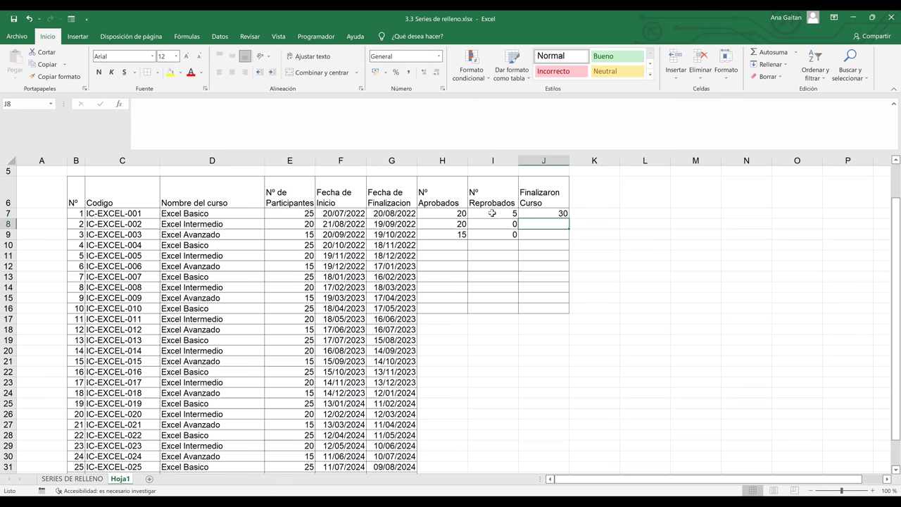
# - Correct the formula in J7 to =E7-I7 and fill it down through J9
pyautogui.click(553, 215)
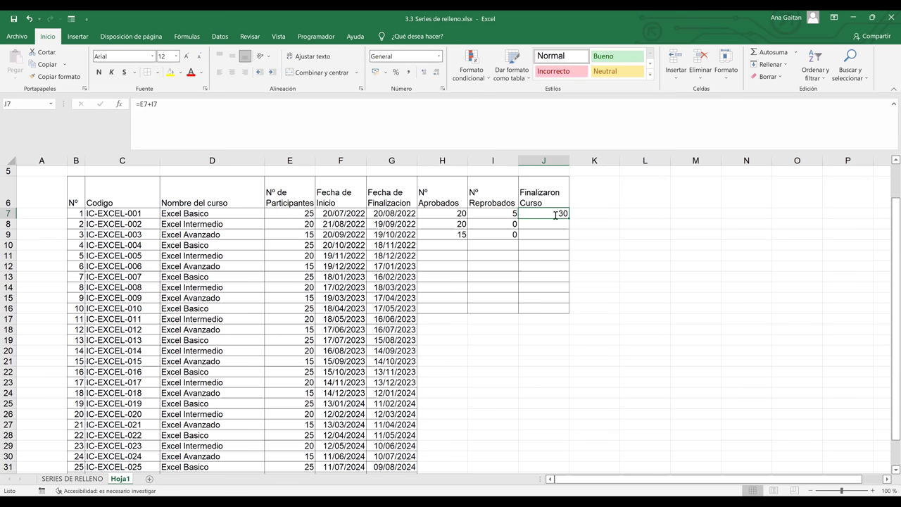
pyautogui.doubleClick(555, 215)
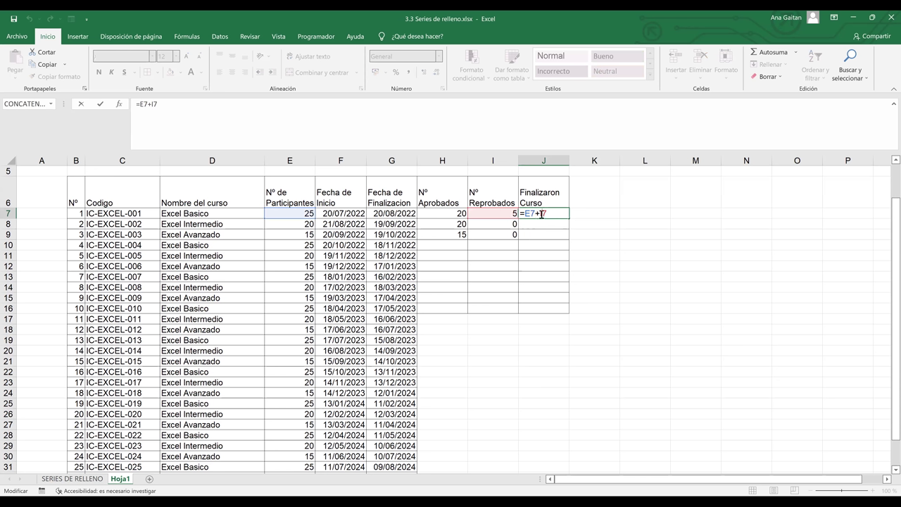
pyautogui.click(541, 214)
pyautogui.press('BackSpace')
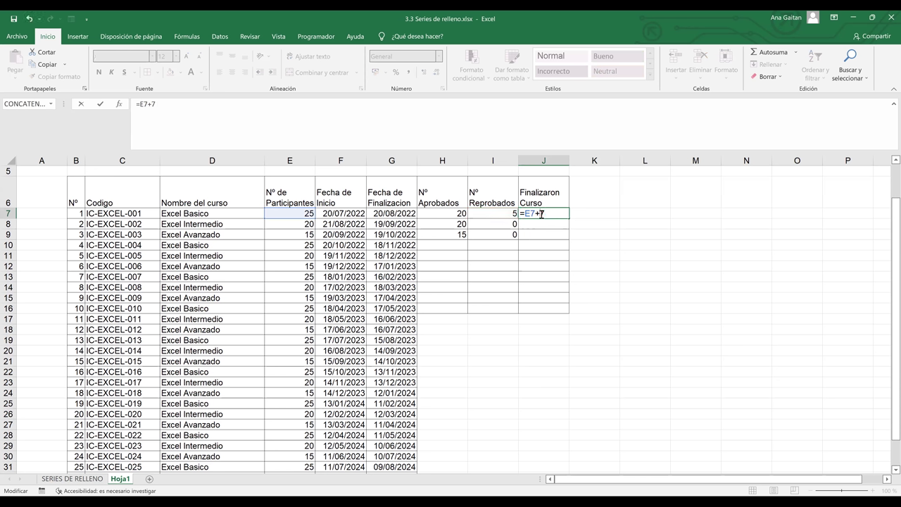
pyautogui.press('BackSpace')
pyautogui.write('-')
pyautogui.press('BackSpace')
pyautogui.click(500, 214)
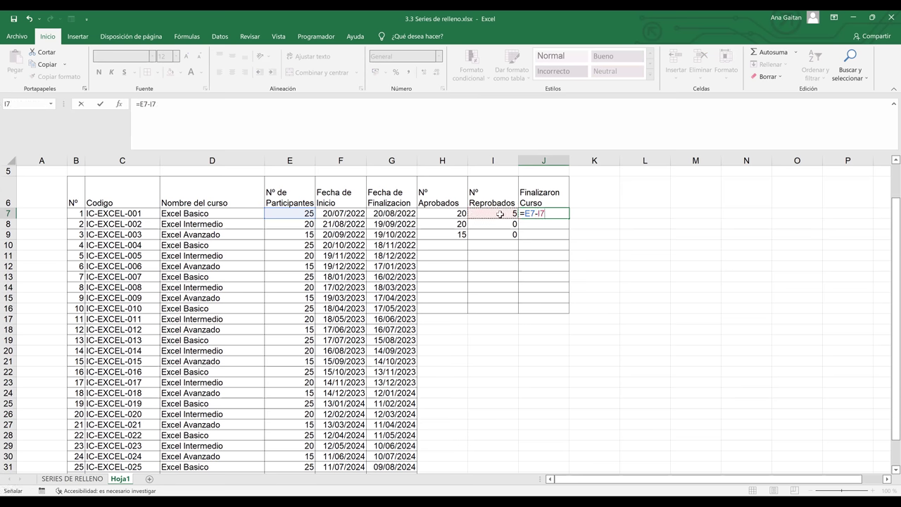
pyautogui.press('Return')
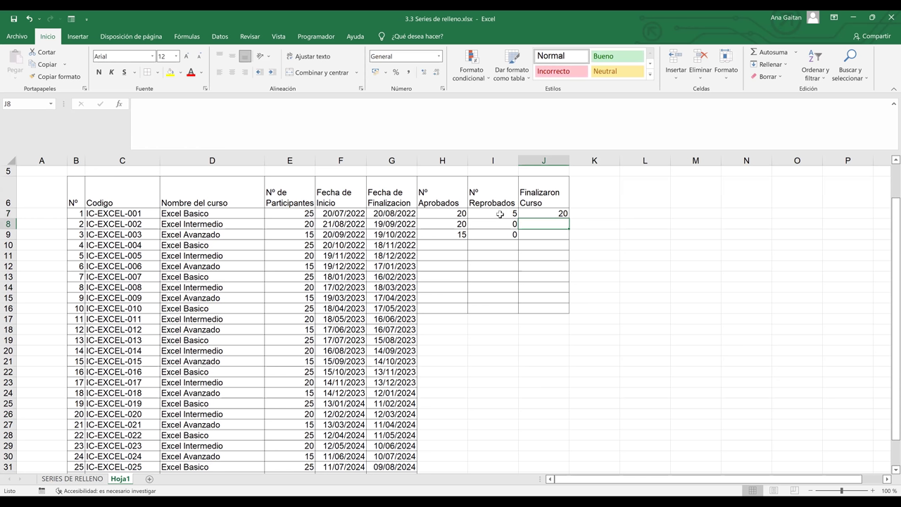
pyautogui.click(553, 214)
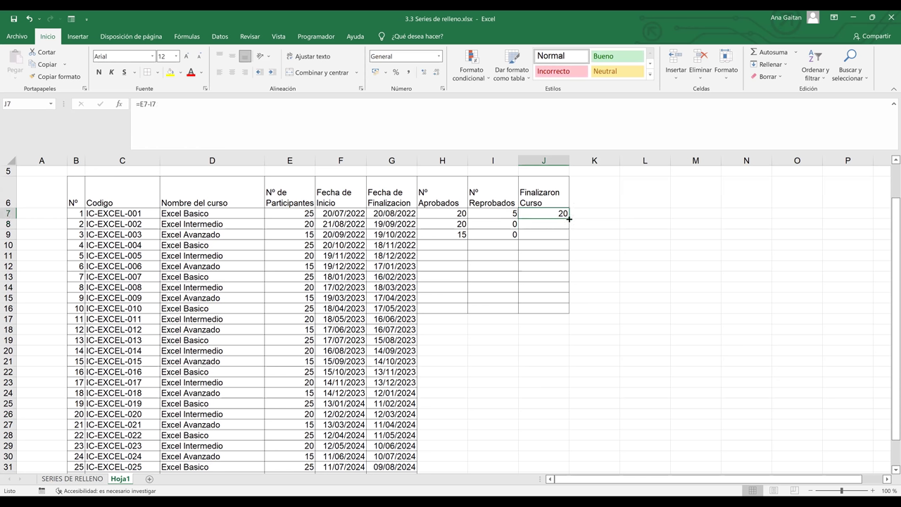
pyautogui.moveTo(569, 219); pyautogui.dragTo(571, 237)
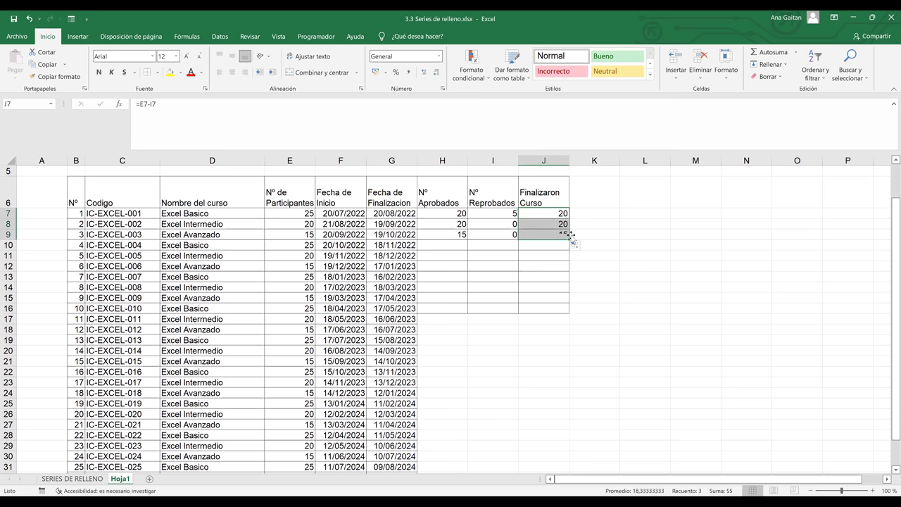
# - Enter 10 approved participants for the fourth course in cell H10
pyautogui.click(450, 245)
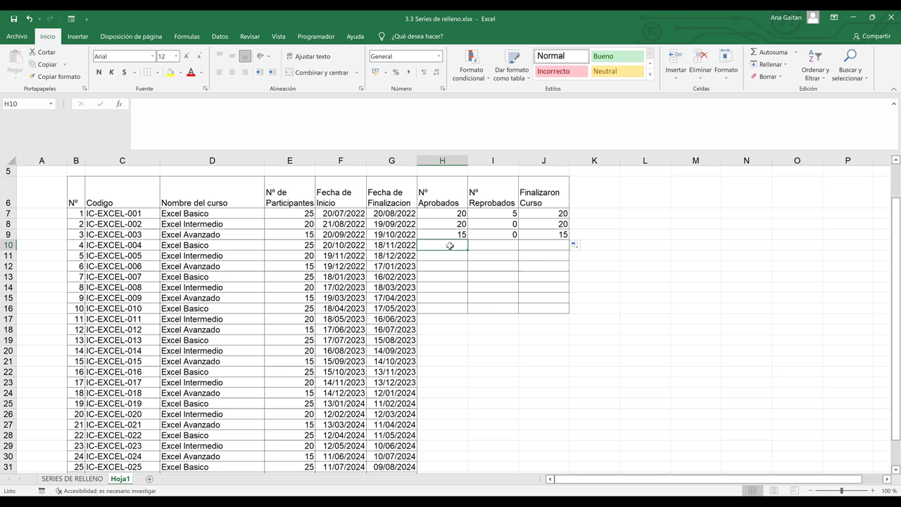
pyautogui.write('10')
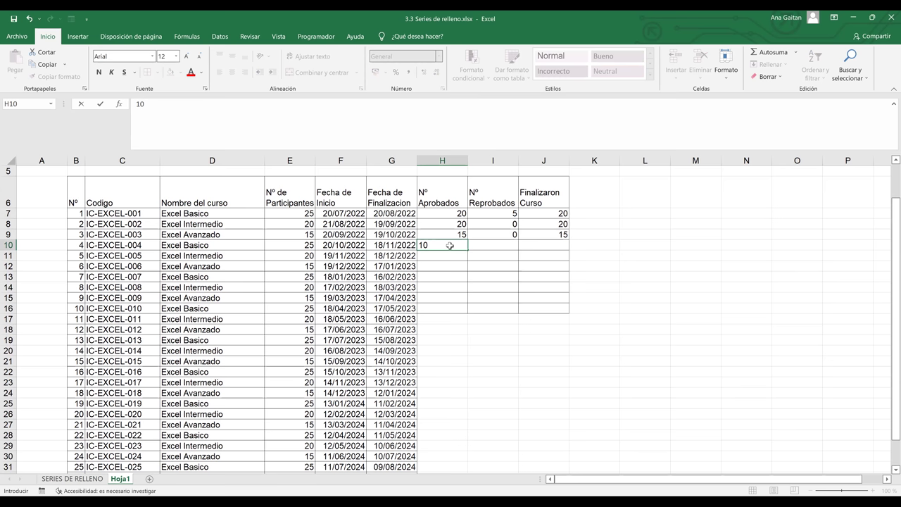
pyautogui.press('Return')
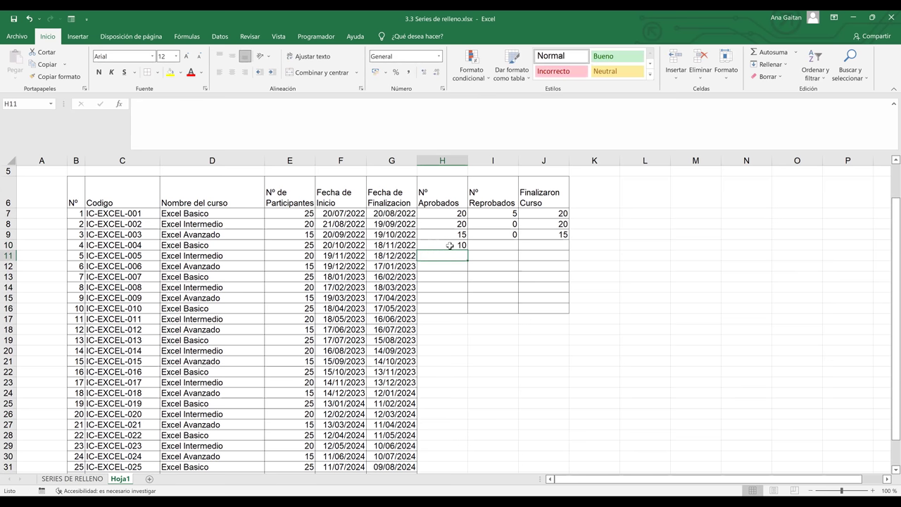
# - Clear the manually entered failed counts in the range I7:I10
pyautogui.click(504, 206)
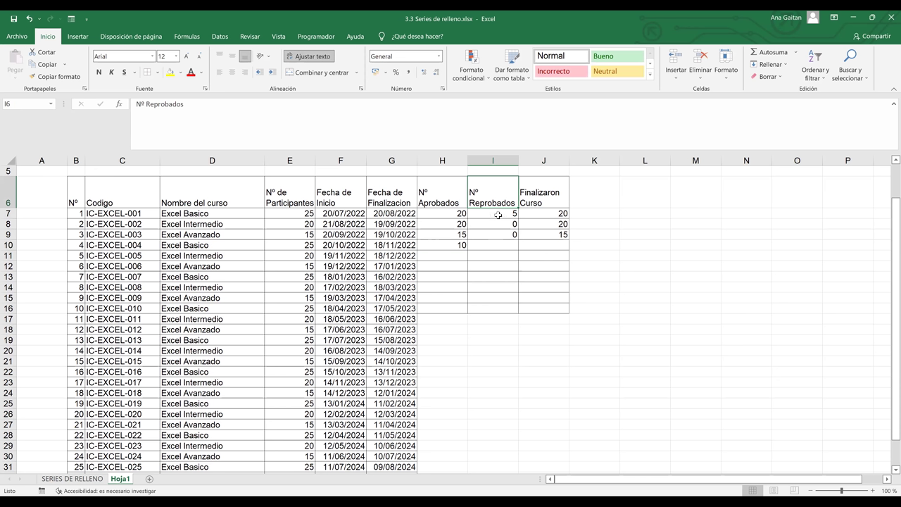
pyautogui.click(498, 214)
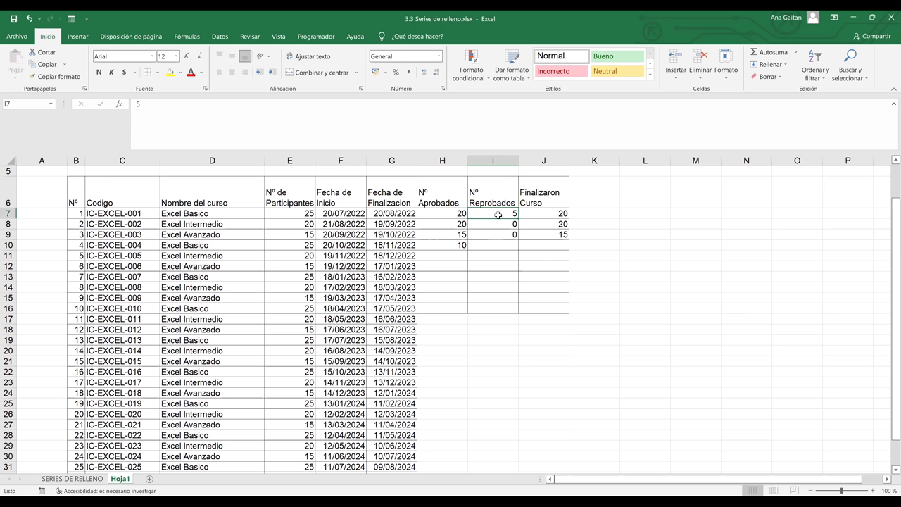
pyautogui.moveTo(498, 215); pyautogui.dragTo(501, 247)
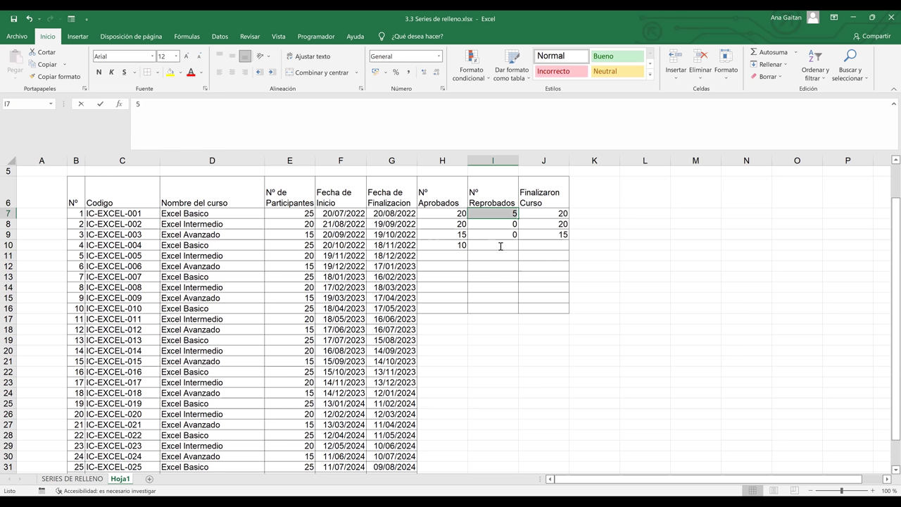
pyautogui.moveTo(500, 214); pyautogui.dragTo(498, 240)
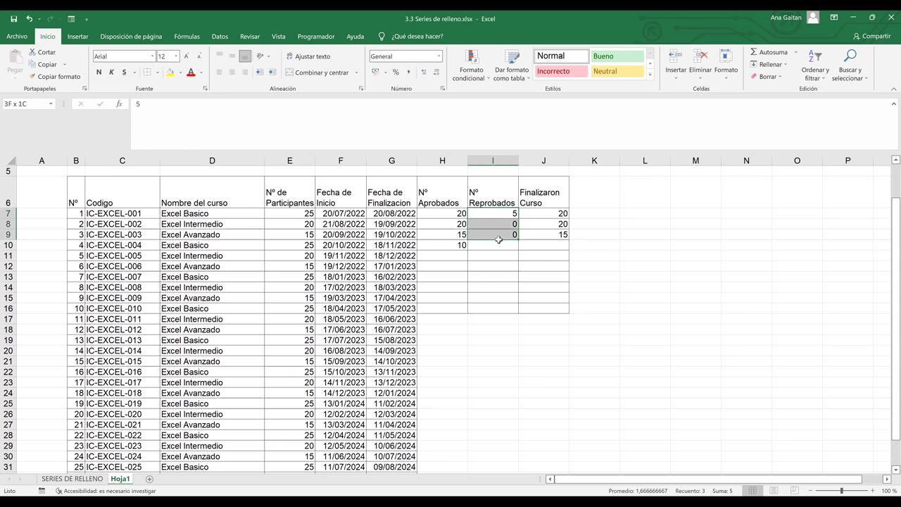
pyautogui.press('Delete')
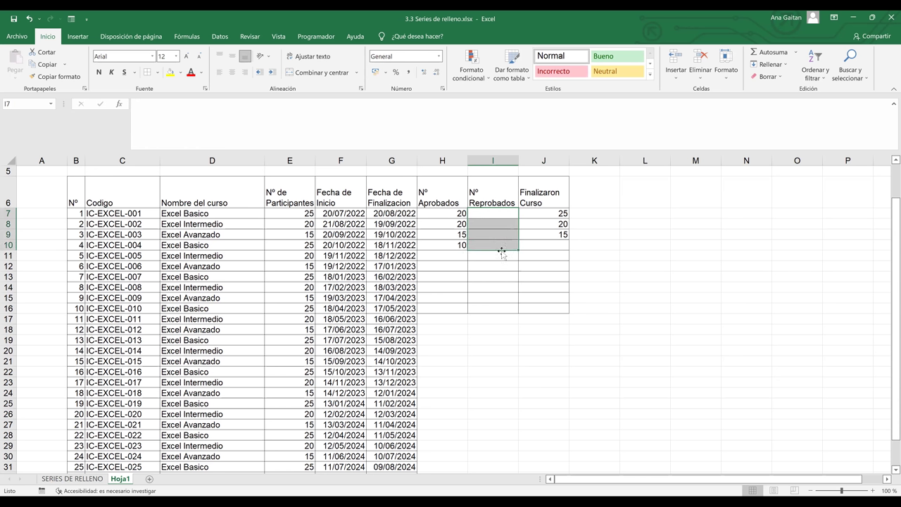
# - Calculate the failed participants in I7 with =E7-H7 and fill the formula down through I16
pyautogui.click(496, 213)
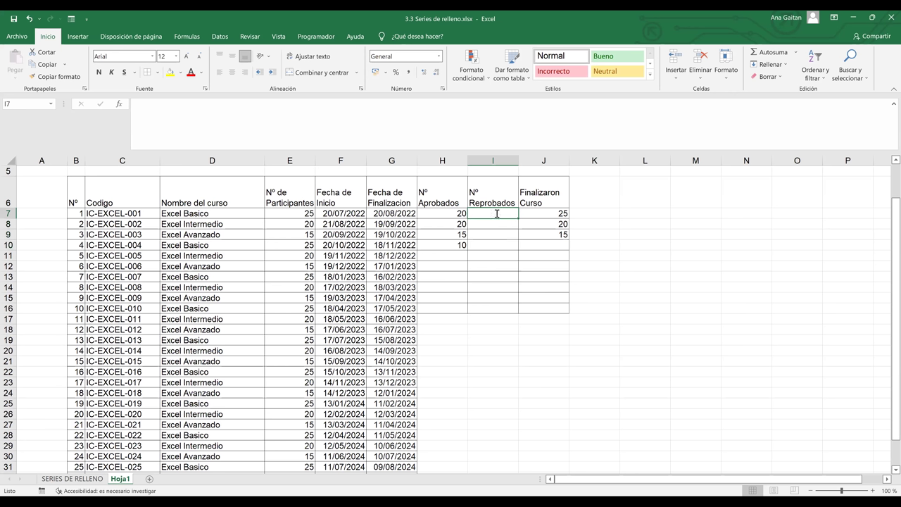
pyautogui.write('=')
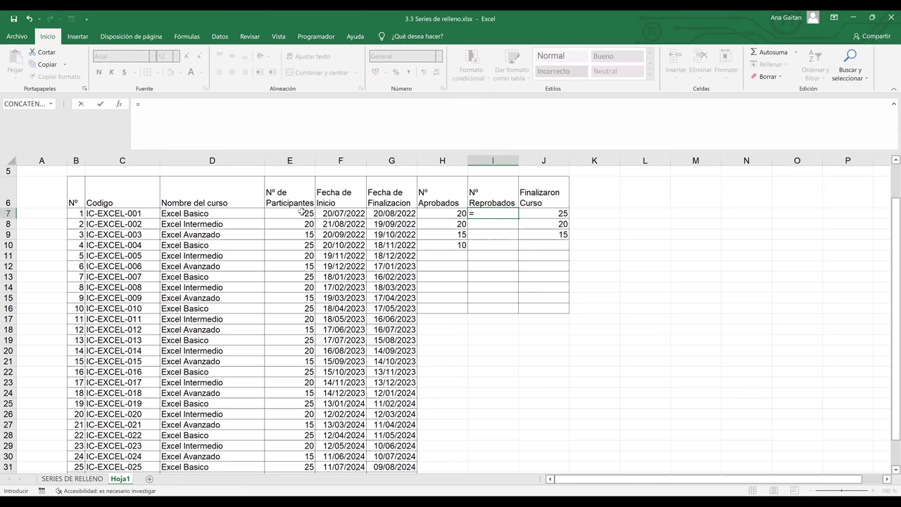
pyautogui.click(290, 213)
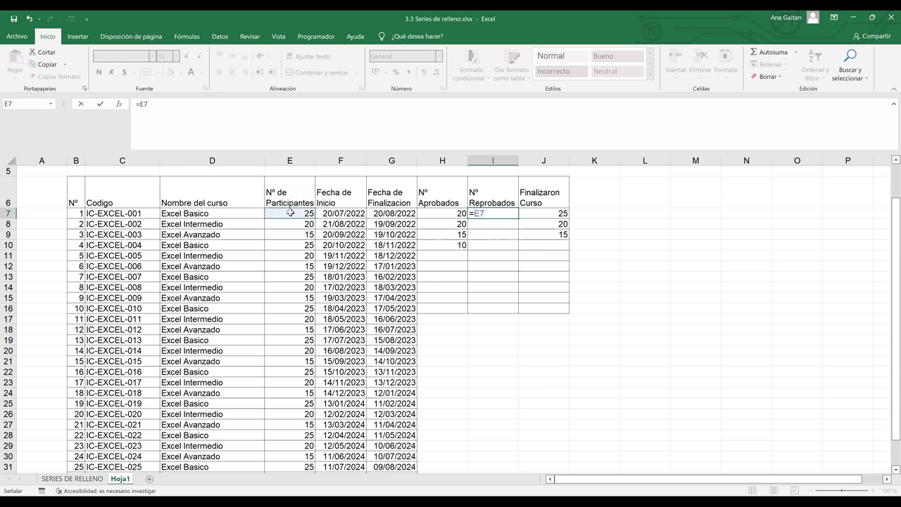
pyautogui.write('-')
pyautogui.click(439, 214)
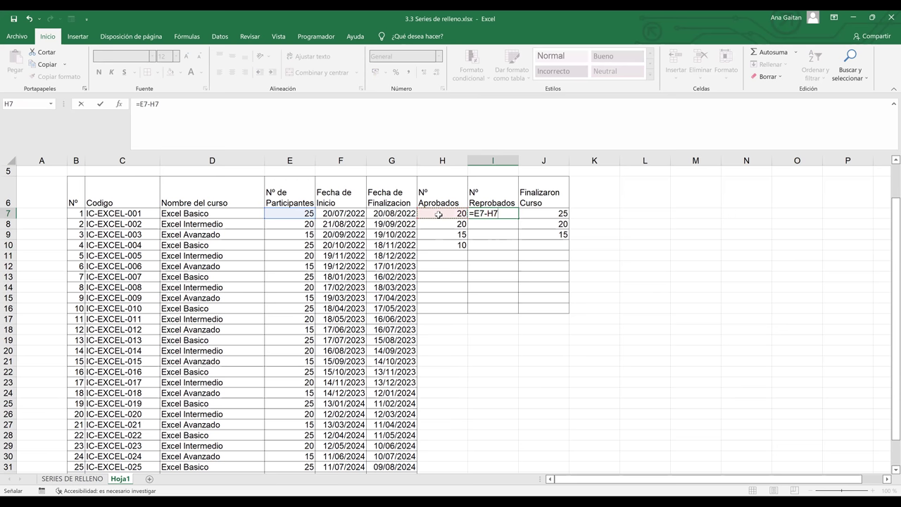
pyautogui.press('Return')
pyautogui.click(484, 214)
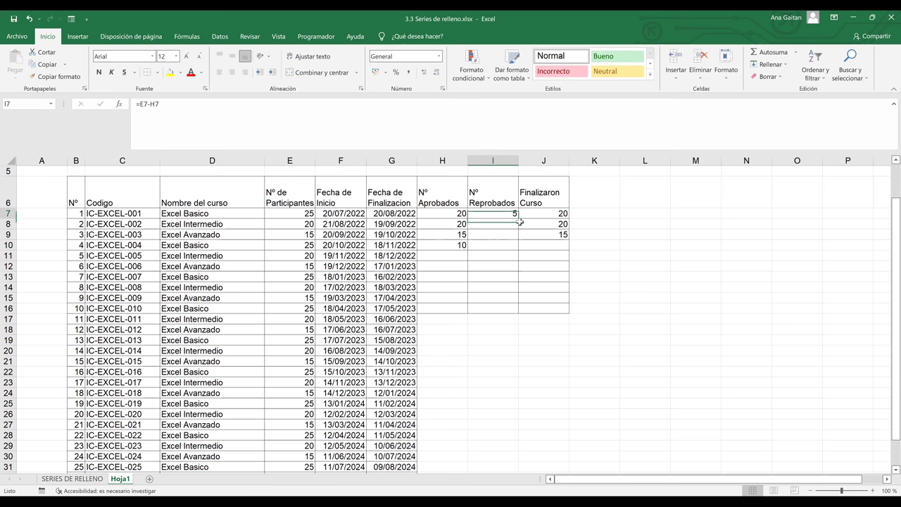
pyautogui.moveTo(519, 218); pyautogui.dragTo(516, 310)
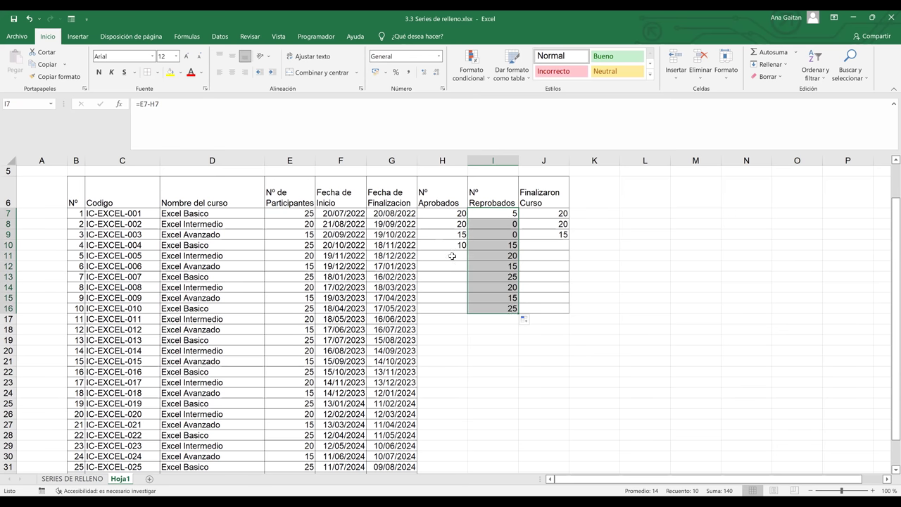
# - Enter the approved participant counts 19, 15, 12, 15, 15 and 25 in cells H11 through H16
pyautogui.click(452, 256)
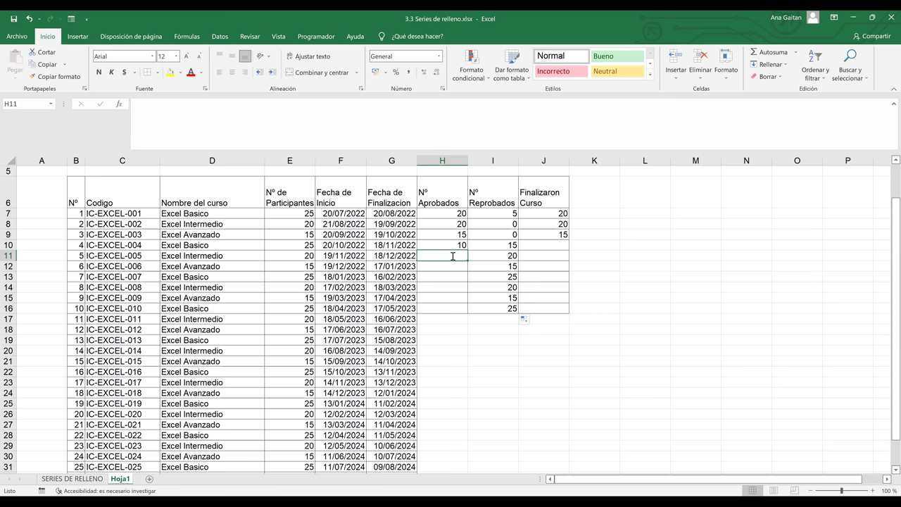
pyautogui.write('19')
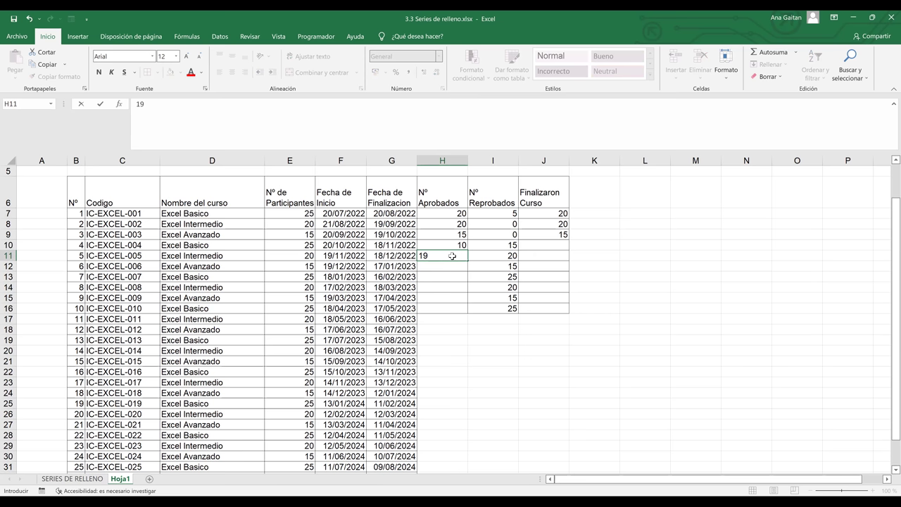
pyautogui.press('Return')
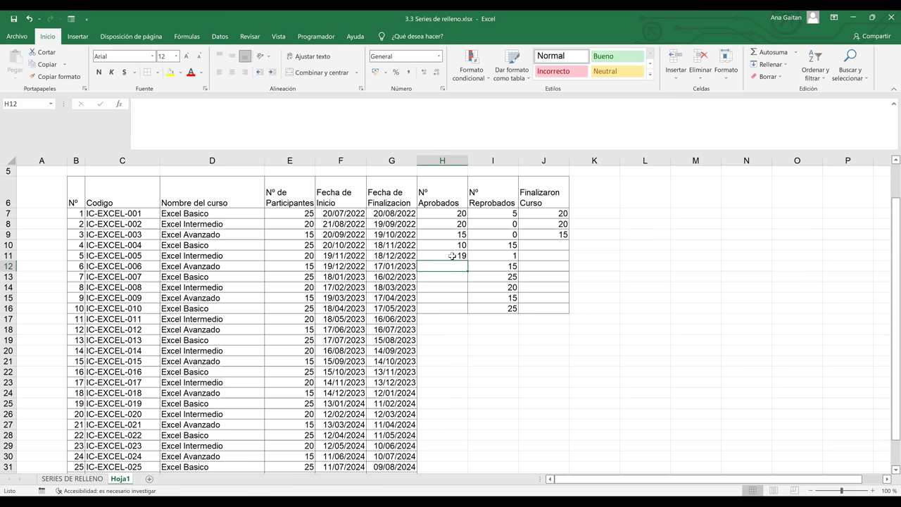
pyautogui.write('15')
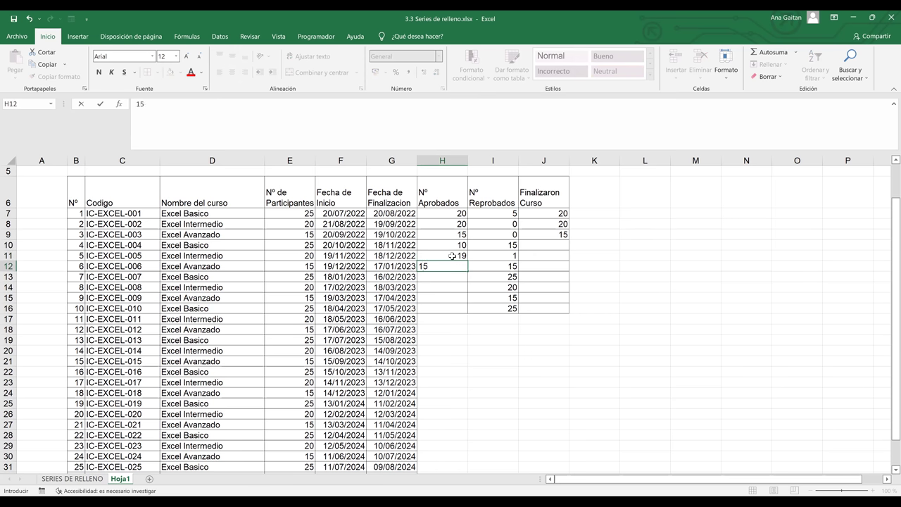
pyautogui.press('Return')
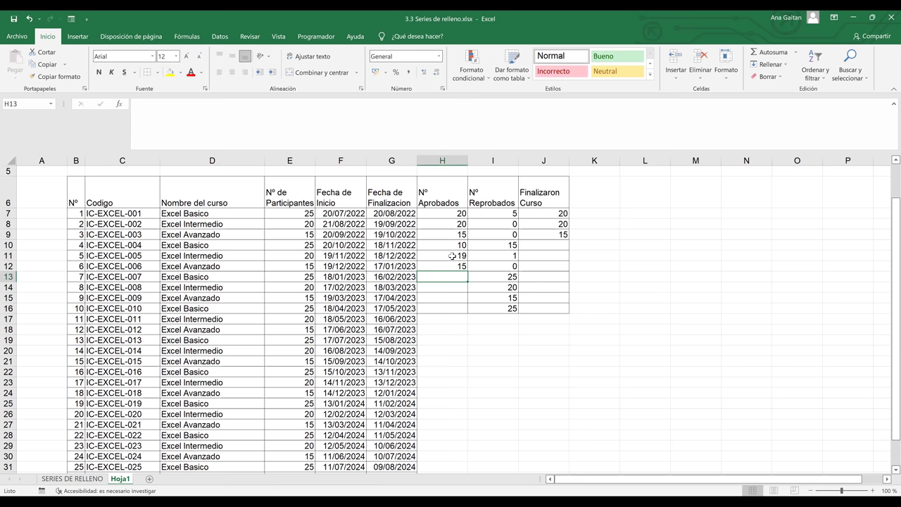
pyautogui.write('1')
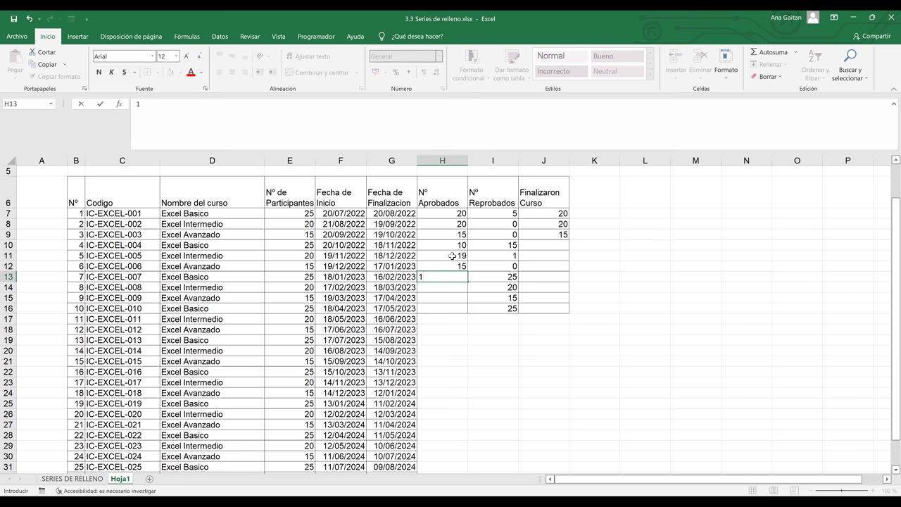
pyautogui.write('2')
pyautogui.press('Return')
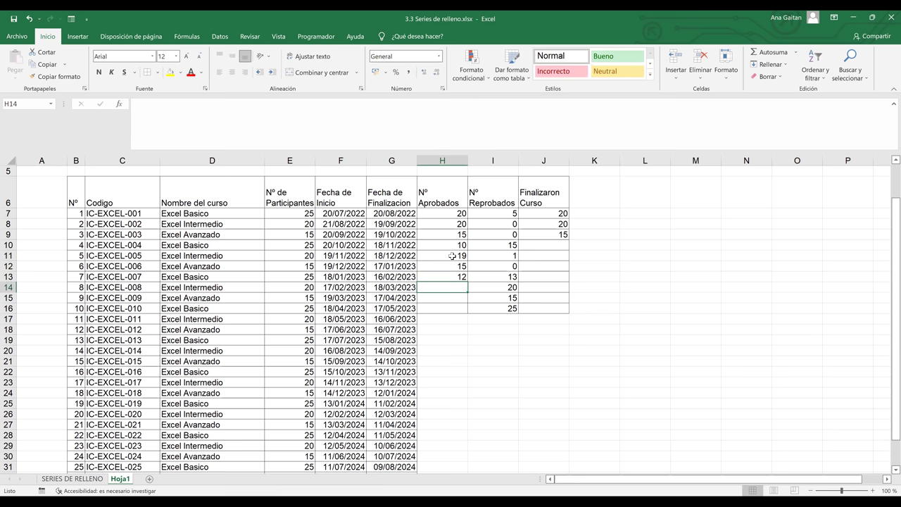
pyautogui.write('15')
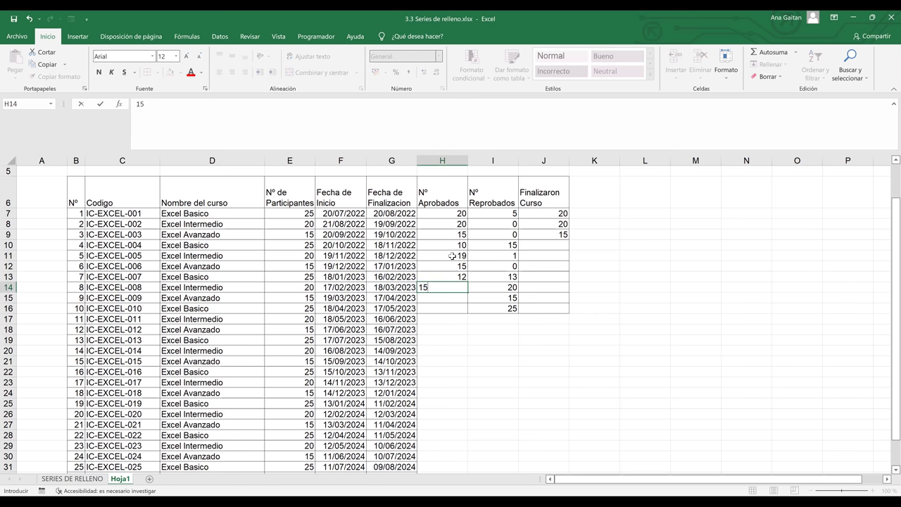
pyautogui.press('Return')
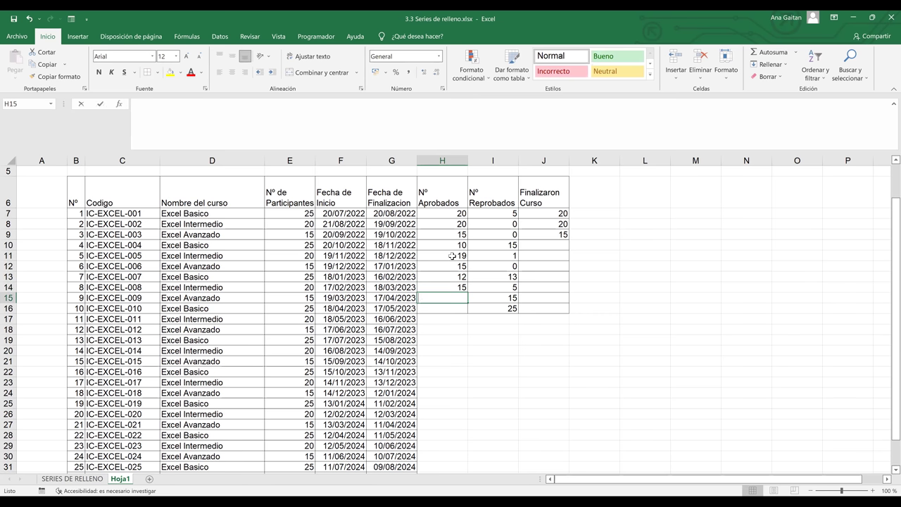
pyautogui.write('15')
pyautogui.press('Return')
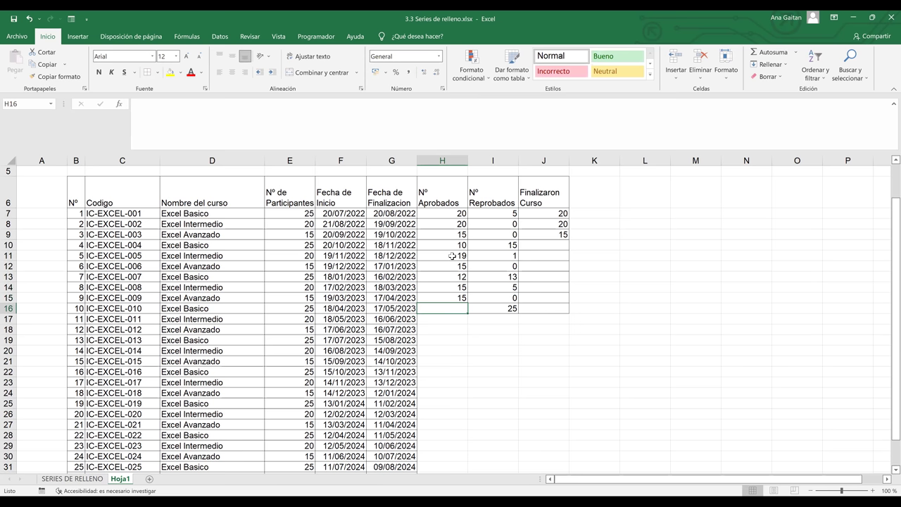
pyautogui.write('25')
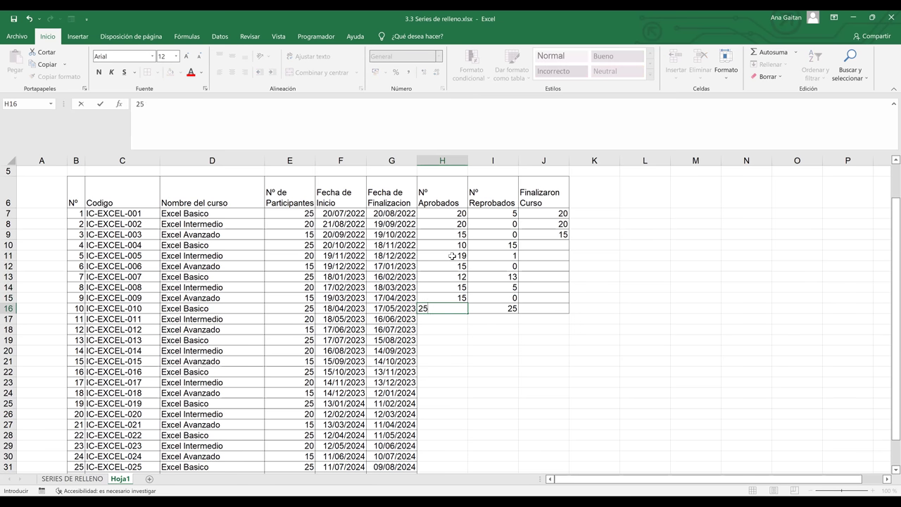
pyautogui.press('Tab')
# - Fill the finished-participants formula in J7 down through J16
pyautogui.click(555, 216)
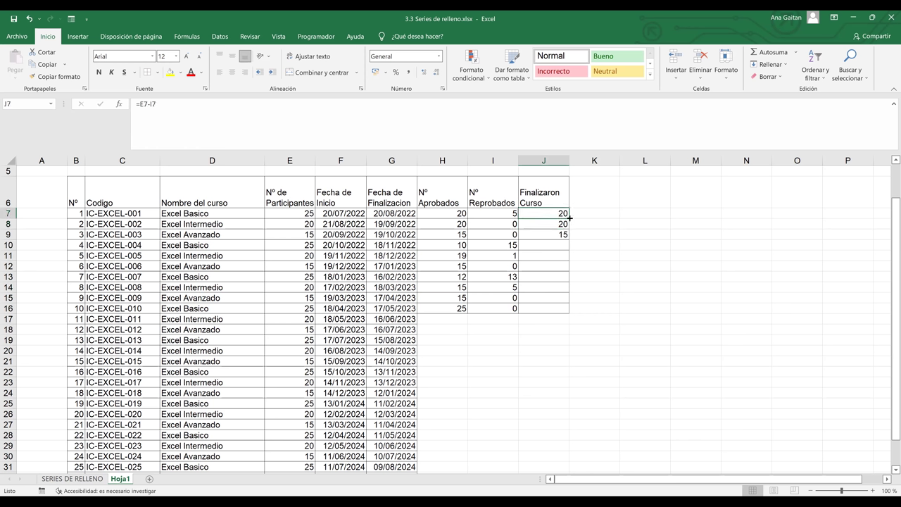
pyautogui.moveTo(569, 218); pyautogui.dragTo(567, 311)
pyautogui.click(598, 287)
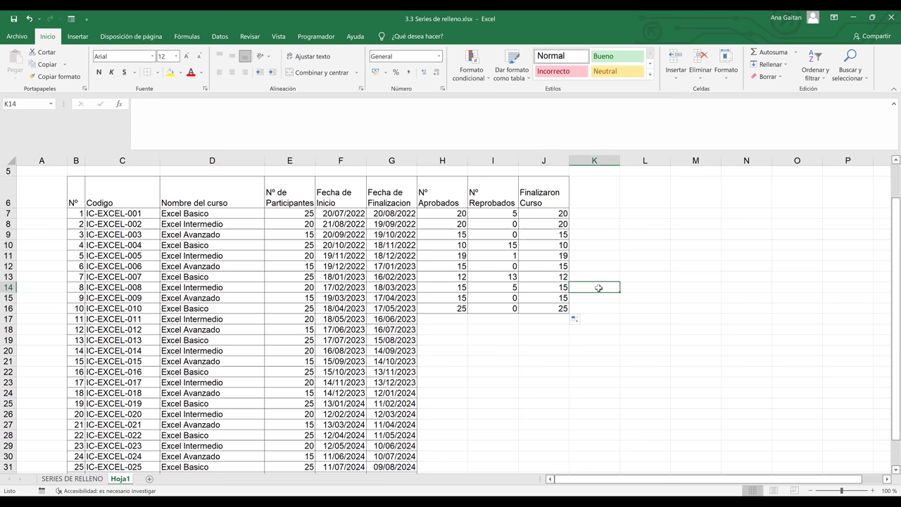
# - Review the formulas and values behind the finished, failed and approved columns, mainly in rows 7 to 9 and 13
pyautogui.click(552, 224)
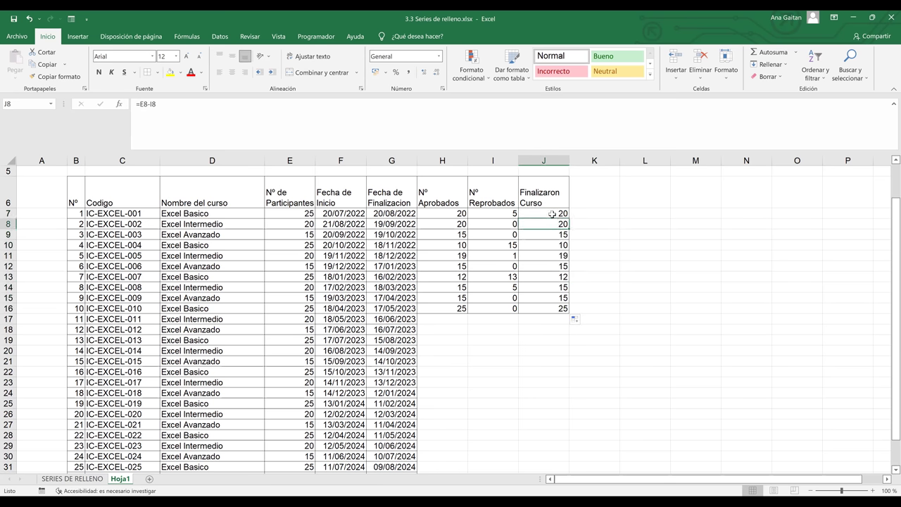
pyautogui.click(553, 214)
pyautogui.click(552, 233)
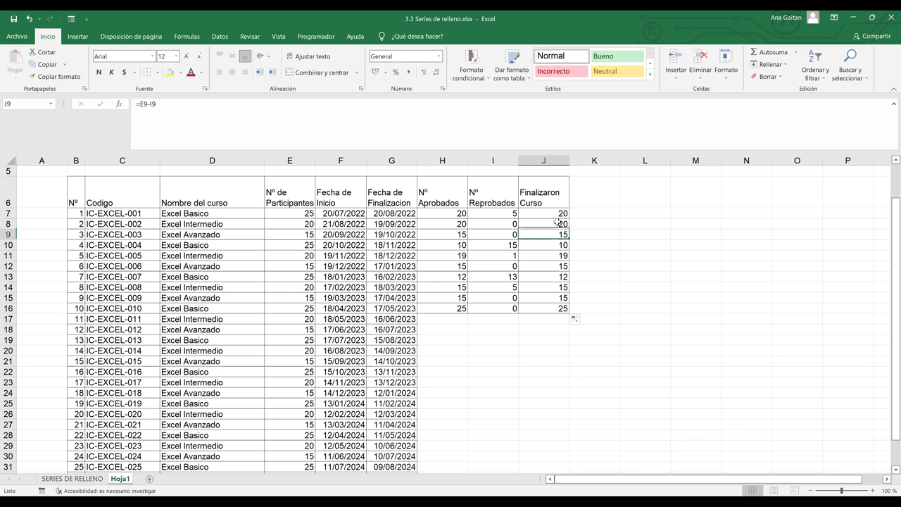
pyautogui.click(556, 214)
pyautogui.click(557, 223)
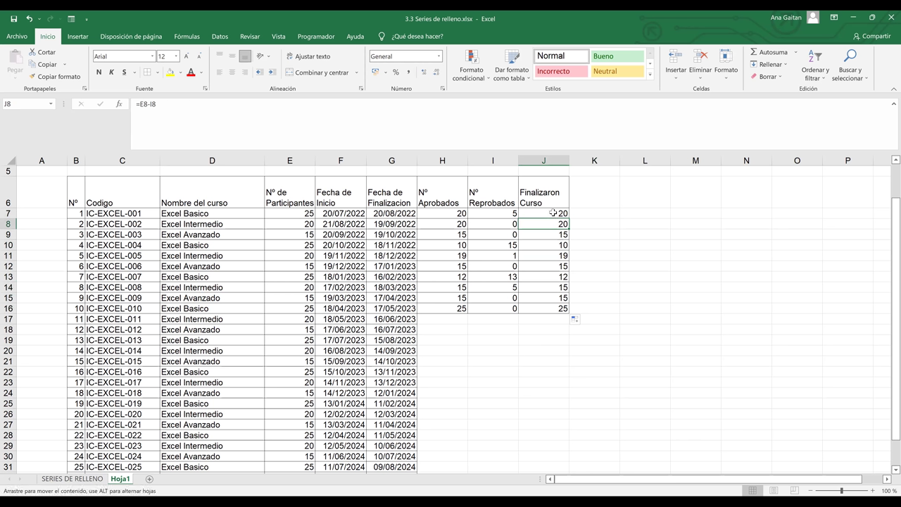
pyautogui.click(518, 214)
pyautogui.click(486, 214)
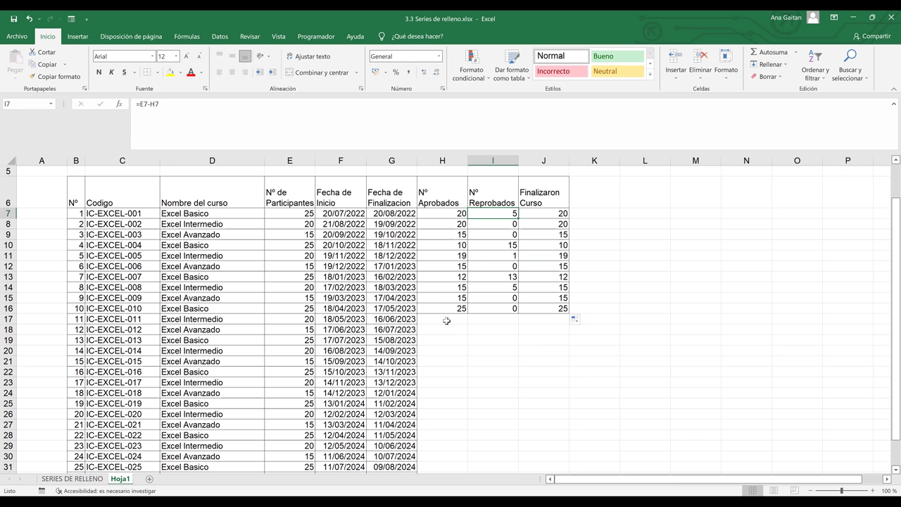
pyautogui.click(453, 214)
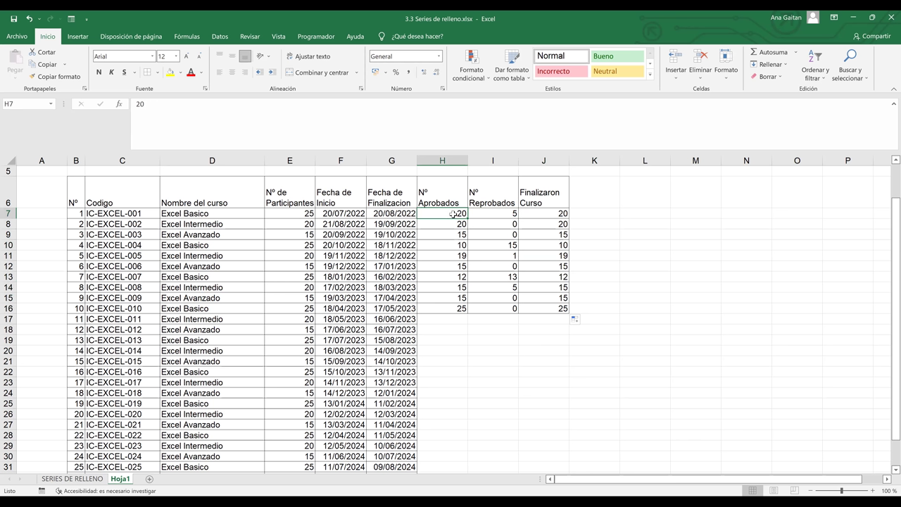
pyautogui.click(517, 277)
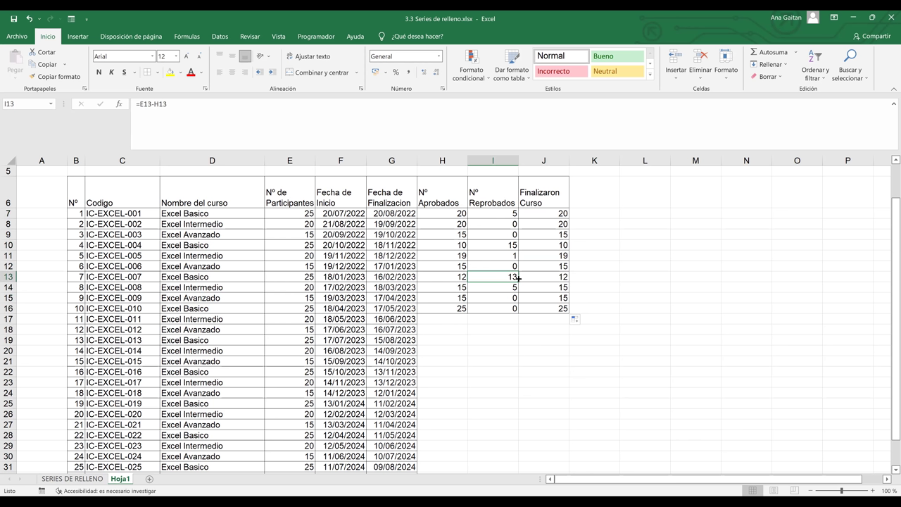
pyautogui.click(507, 214)
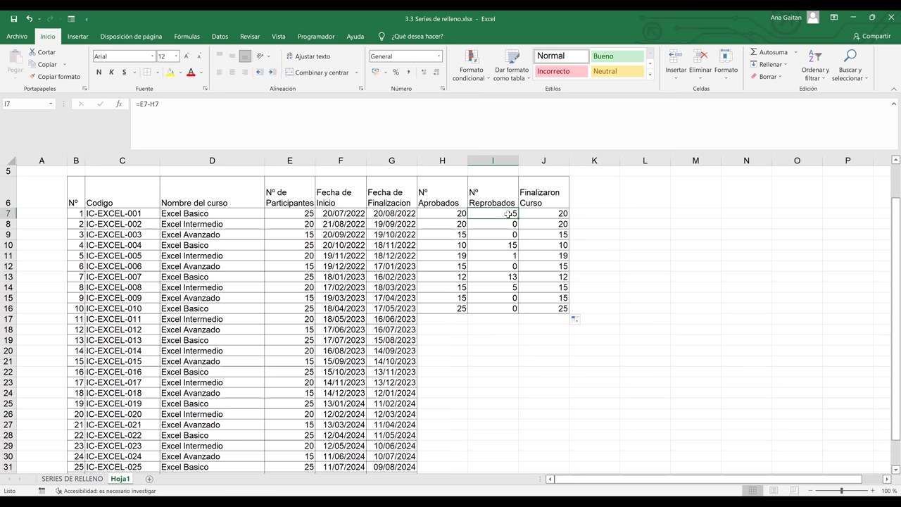
pyautogui.click(484, 76)
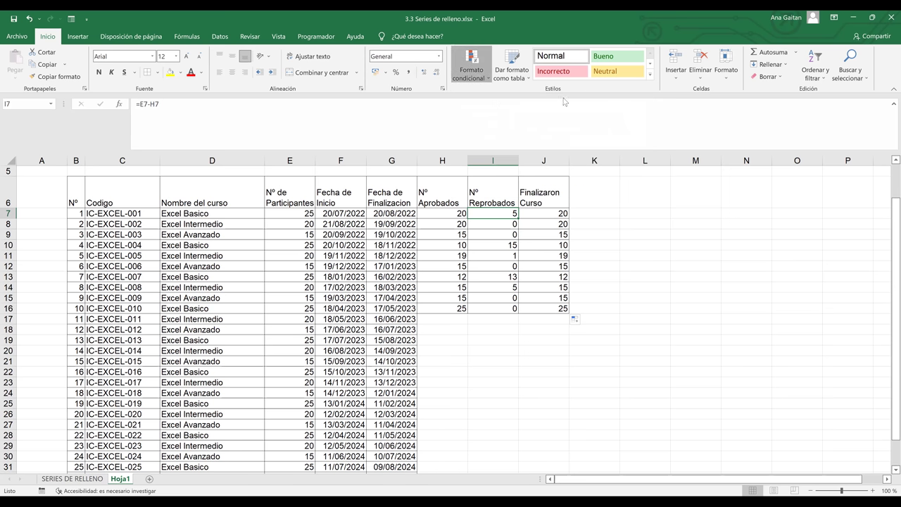
pyautogui.moveTo(591, 97)
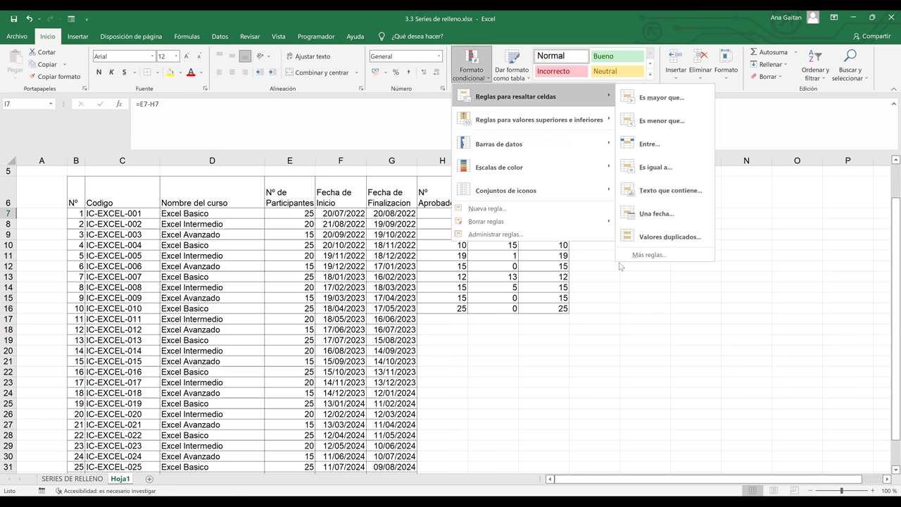
pyautogui.click(626, 309)
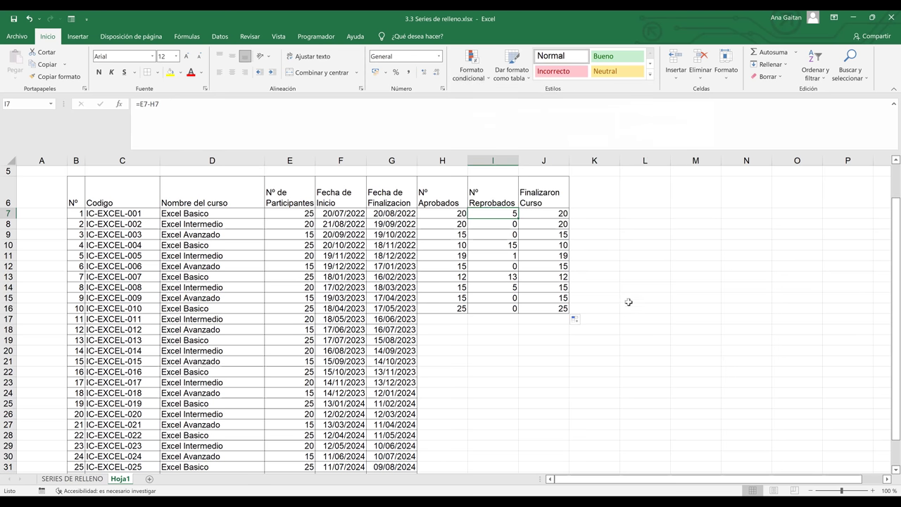
pyautogui.click(604, 214)
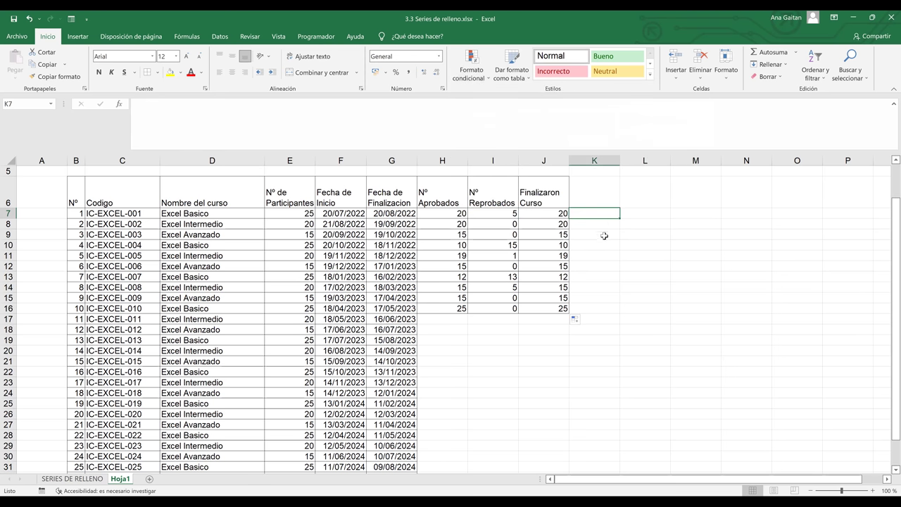
pyautogui.click(604, 246)
pyautogui.click(601, 275)
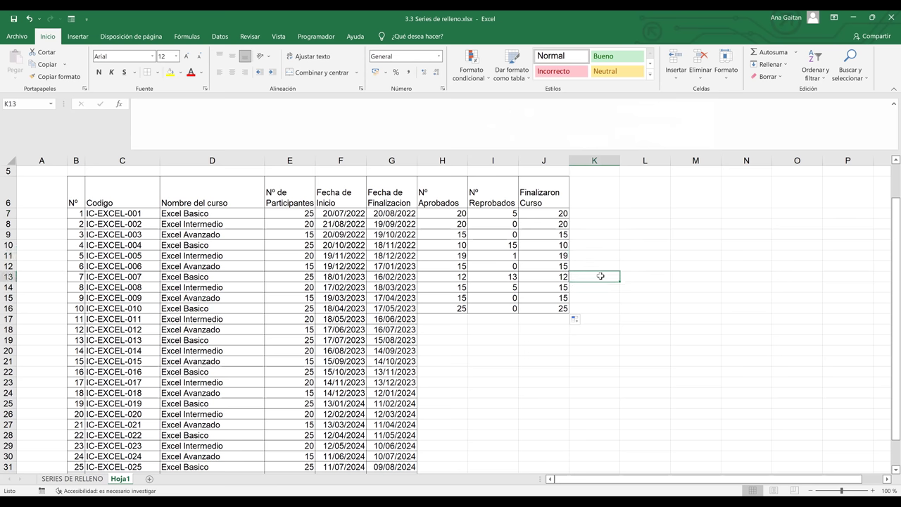
# - Enter the sample values 80, 45, 34, 25 and 10 in cells K7 through K11 beside the table
pyautogui.click(602, 216)
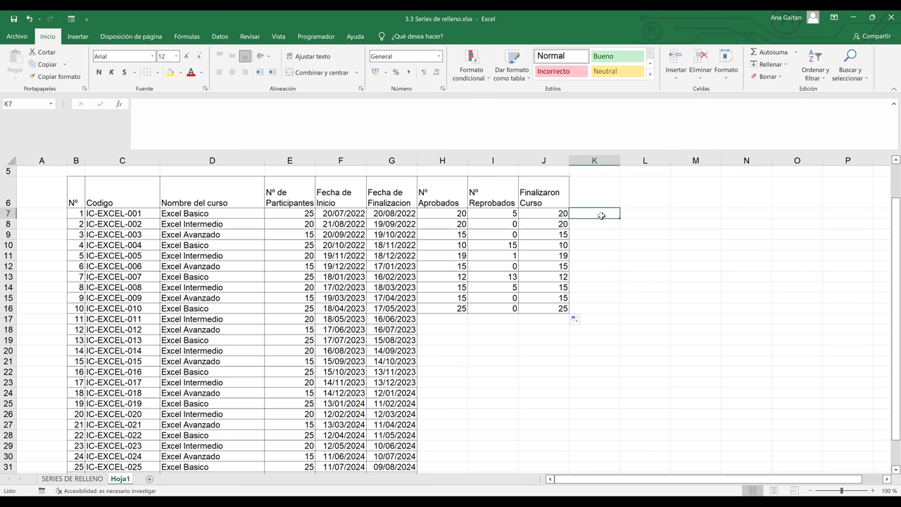
pyautogui.write('80')
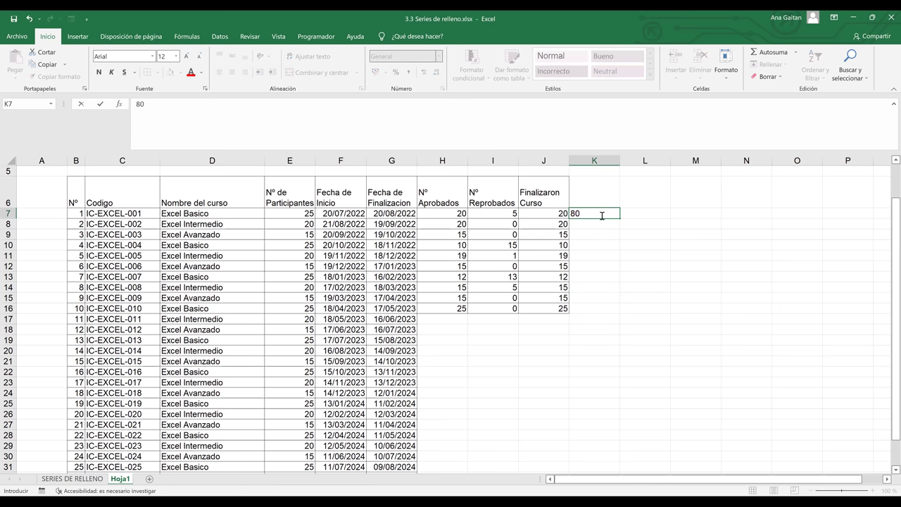
pyautogui.press('Return')
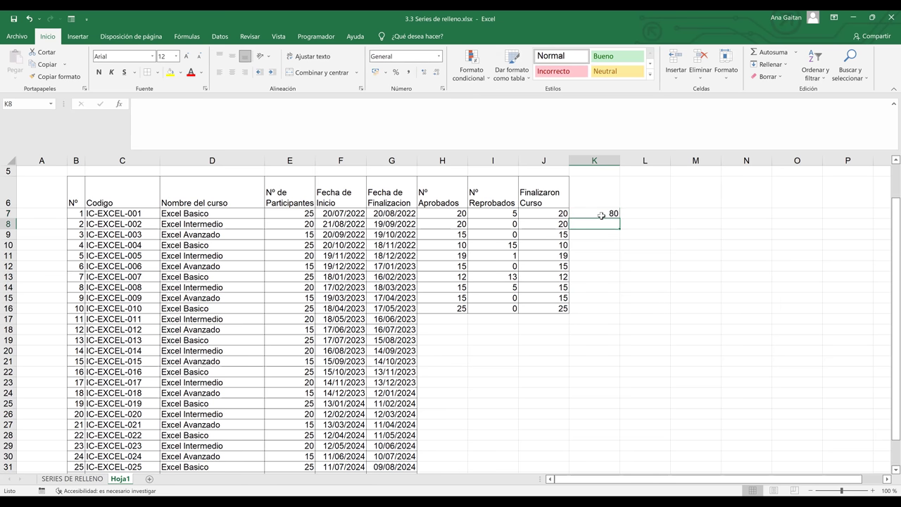
pyautogui.write('45')
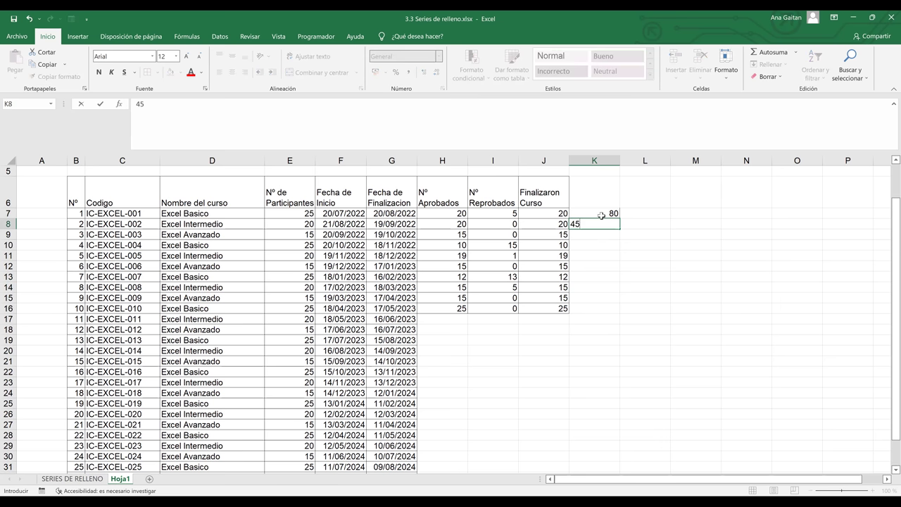
pyautogui.press('Return')
pyautogui.write('34')
pyautogui.press('Return')
pyautogui.write('25')
pyautogui.press('Return')
pyautogui.write('10')
pyautogui.press('Return')
# - Add a conditional format to K7:K11 that highlights values greater than 79 with green fill and dark green text
pyautogui.moveTo(602, 215); pyautogui.dragTo(605, 258)
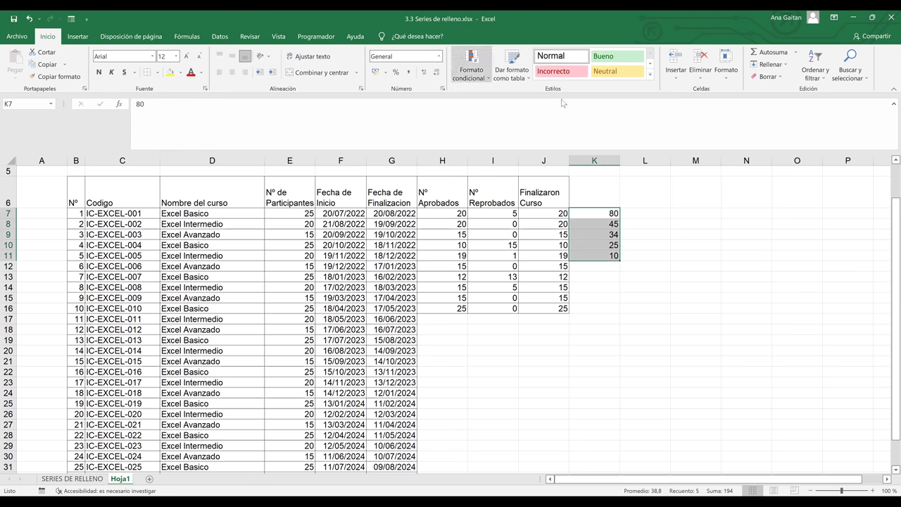
pyautogui.click(472, 70)
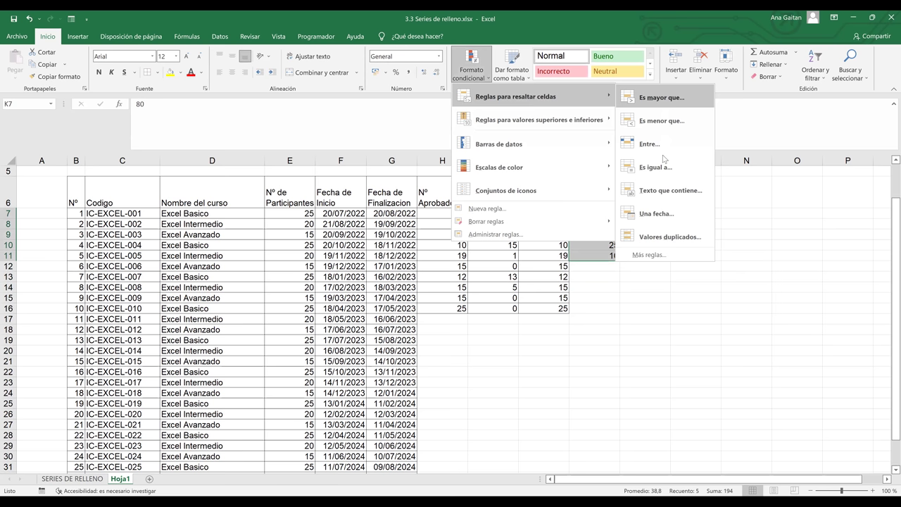
pyautogui.click(664, 98)
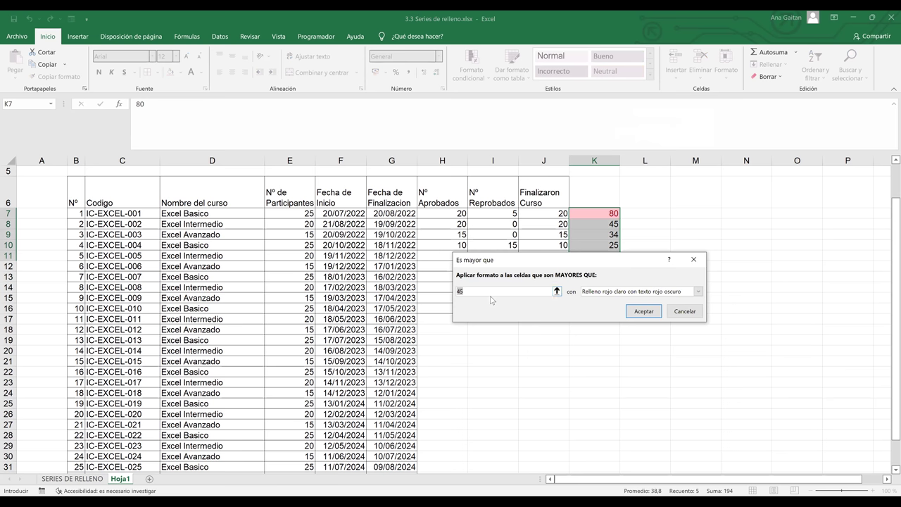
pyautogui.write('79')
pyautogui.click(595, 292)
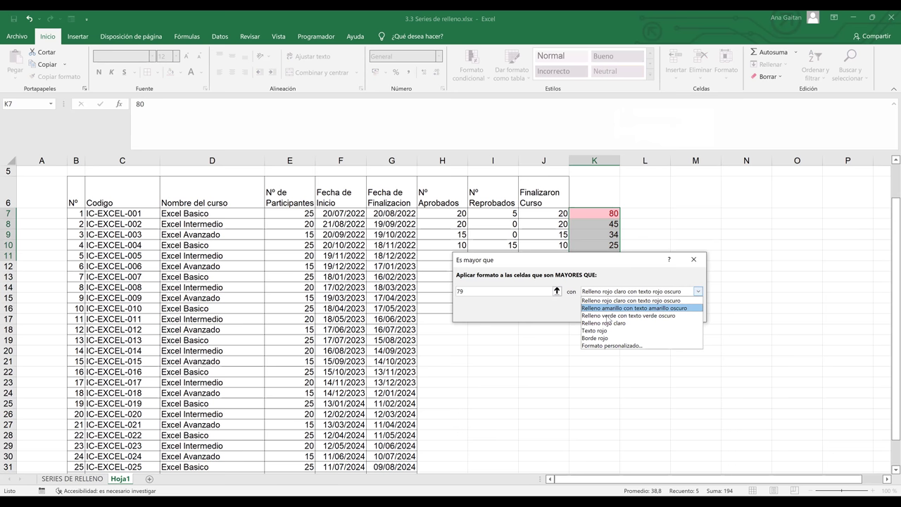
pyautogui.click(607, 315)
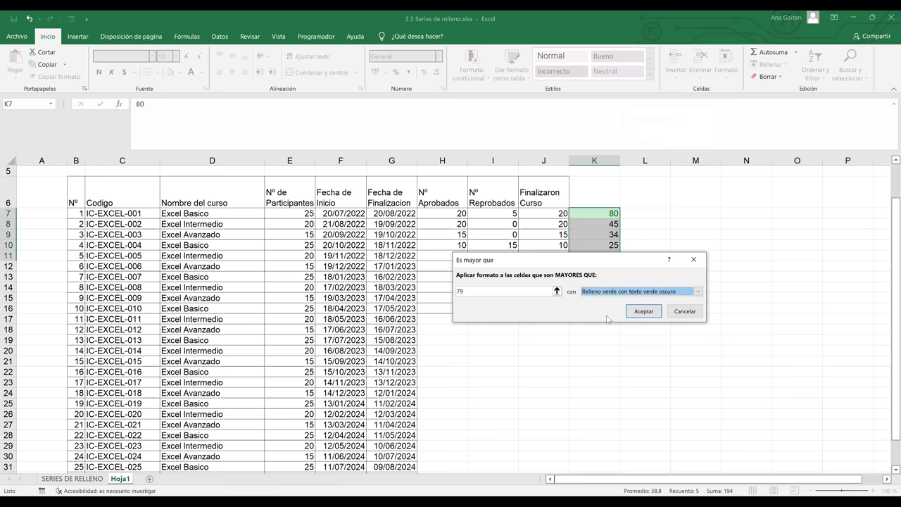
pyautogui.click(645, 312)
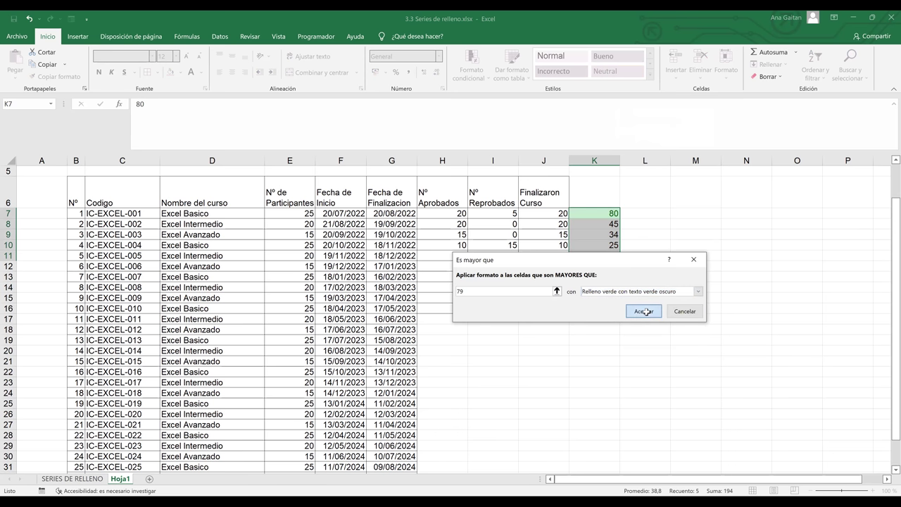
# - Add a conditional format to K7:K11 that highlights values less than 80 with light red fill and dark red text
pyautogui.click(471, 74)
pyautogui.moveTo(507, 96)
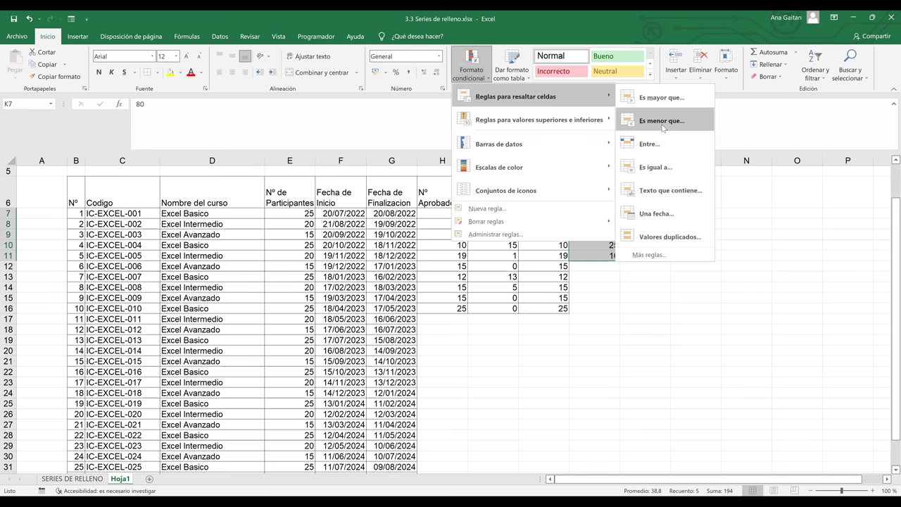
pyautogui.click(662, 124)
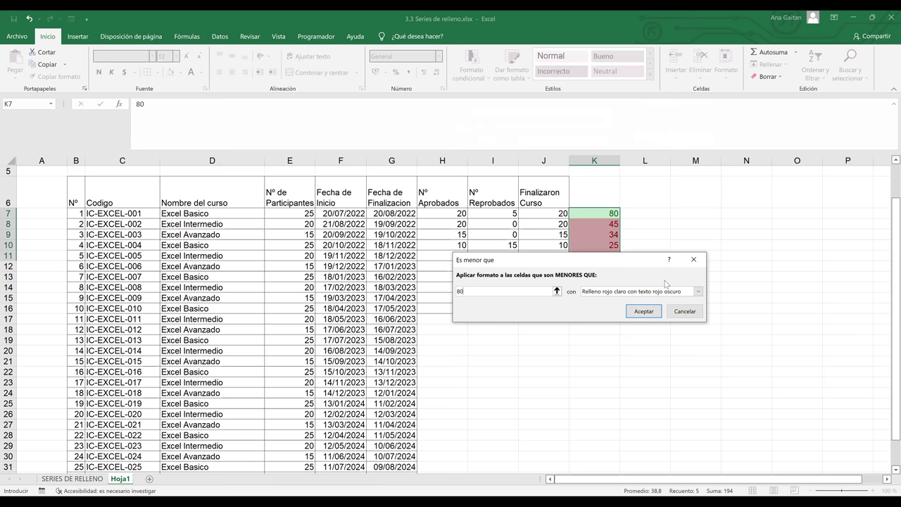
pyautogui.click(644, 311)
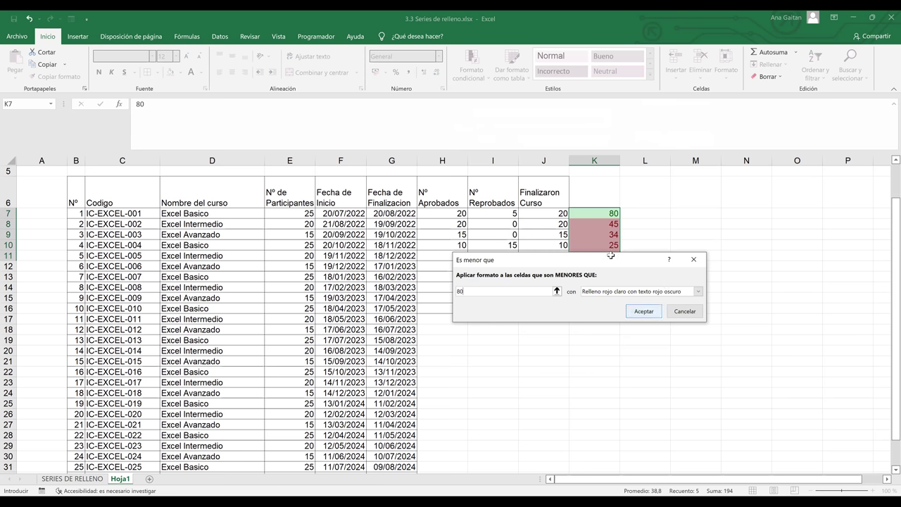
# - Replace the value in cell K11 with 100 to test the conditional formatting rules
pyautogui.write('100')
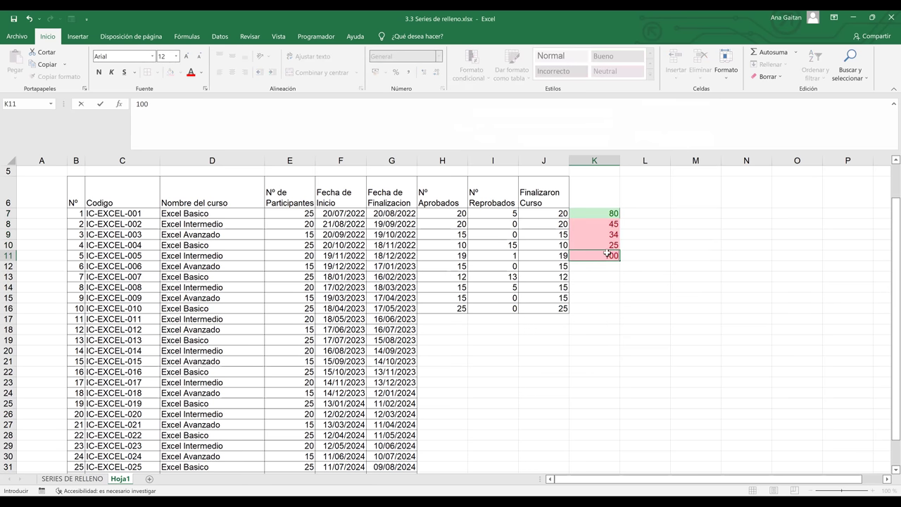
pyautogui.press('Return')
pyautogui.click(641, 298)
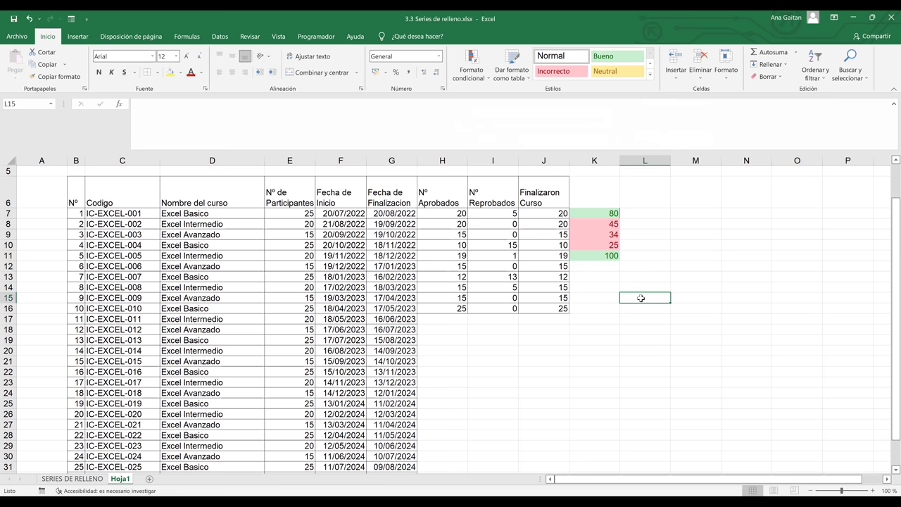
# - Examine the conditional formatting options available for K7:K11, including the top and bottom value rules and the icon sets
pyautogui.click(594, 220)
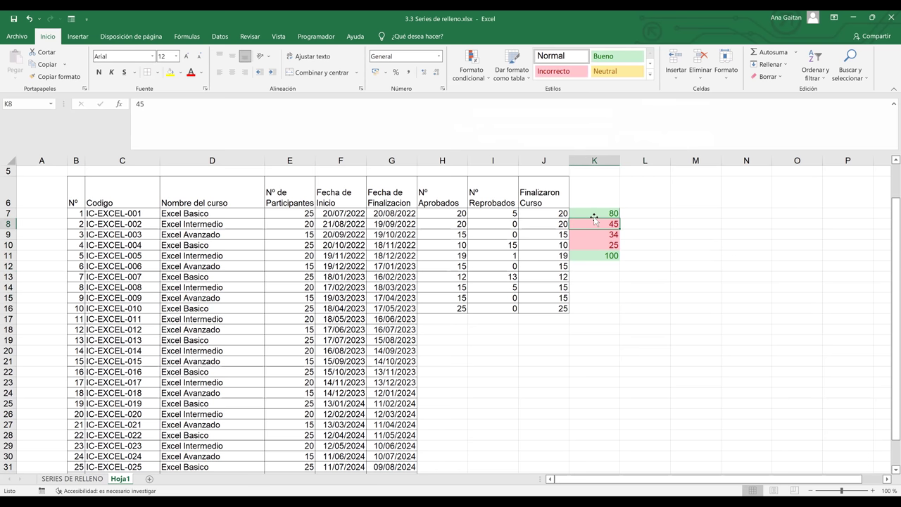
pyautogui.moveTo(595, 212); pyautogui.dragTo(595, 256)
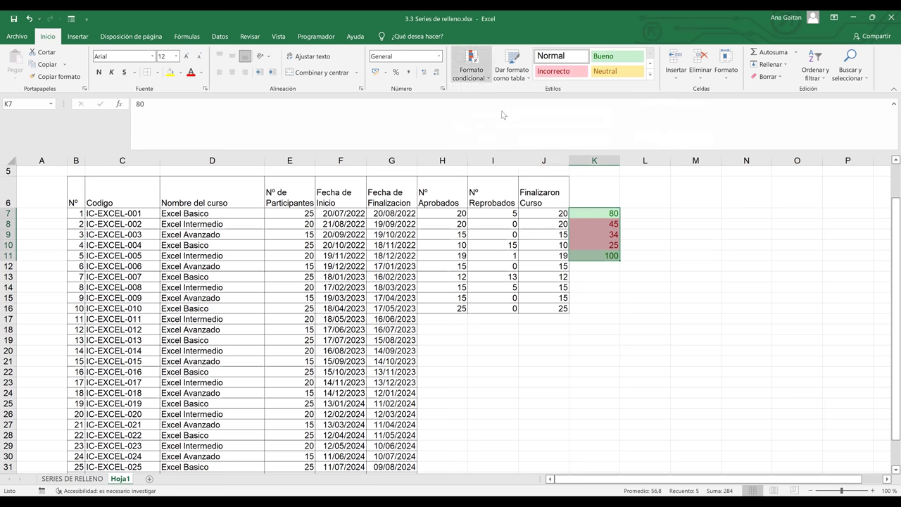
pyautogui.click(471, 64)
pyautogui.moveTo(514, 134)
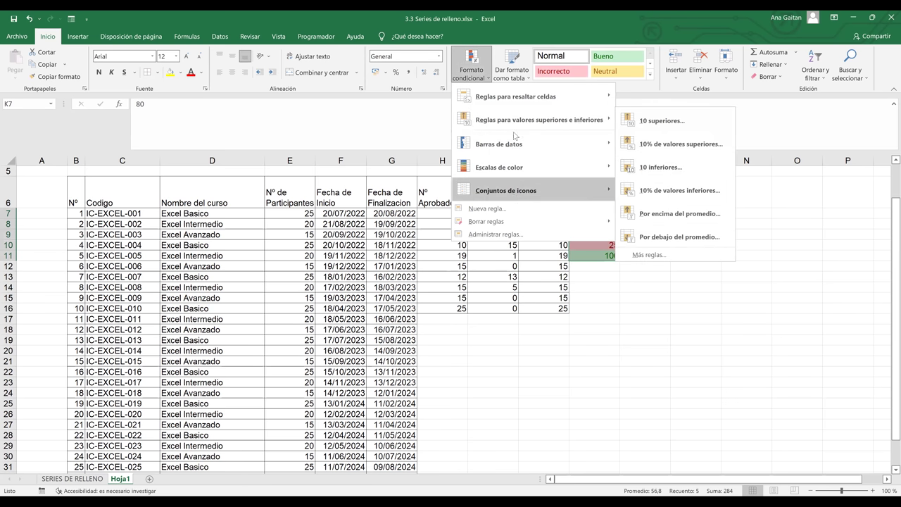
pyautogui.moveTo(535, 191)
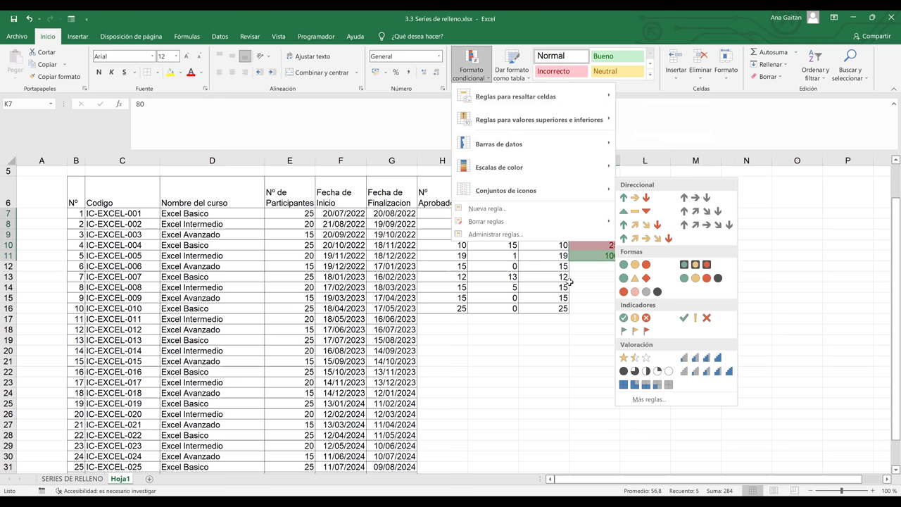
pyautogui.click(571, 282)
pyautogui.click(600, 246)
pyautogui.click(610, 224)
# - Try a green-yellow-red color scale on the approved counts in H7:H16, and undo it
pyautogui.moveTo(559, 213); pyautogui.dragTo(544, 308)
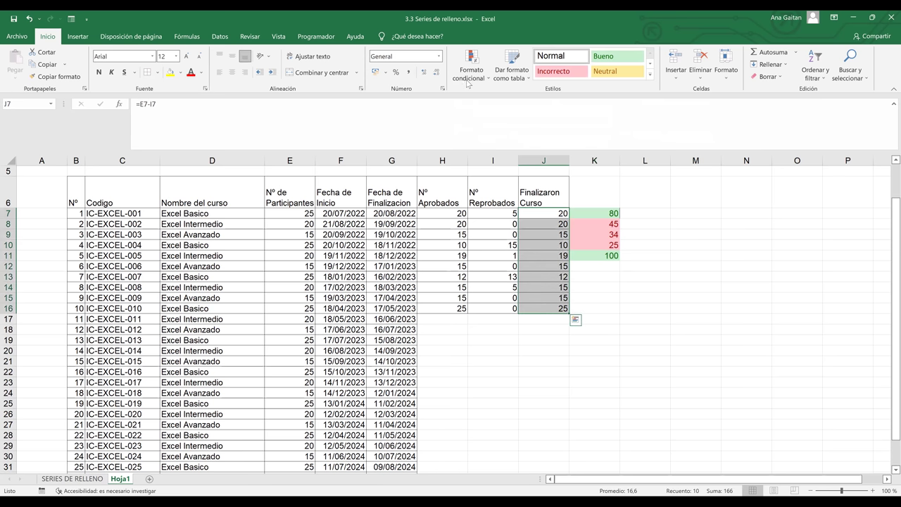
pyautogui.moveTo(458, 212); pyautogui.dragTo(448, 310)
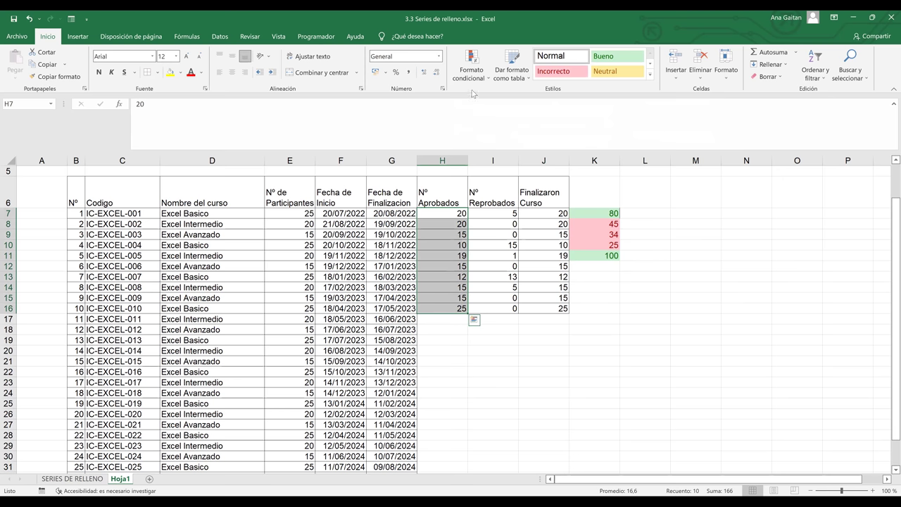
pyautogui.click(473, 81)
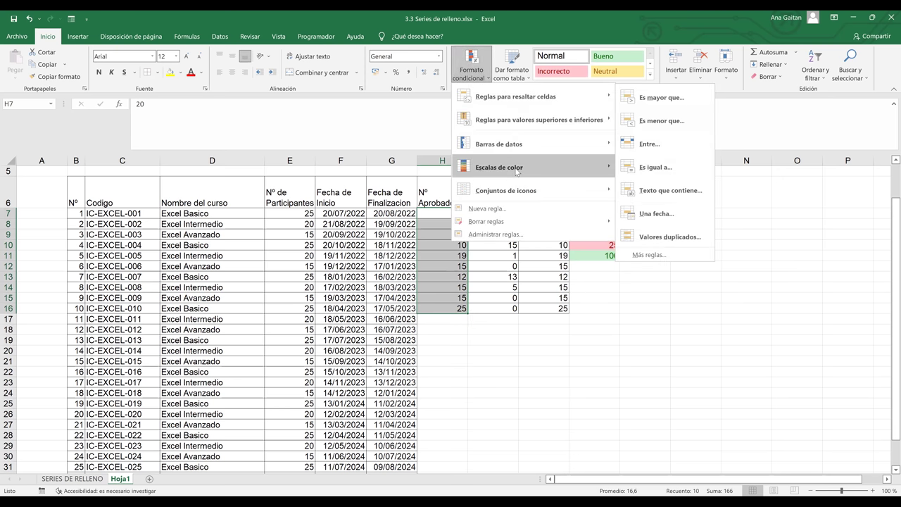
pyautogui.moveTo(617, 175)
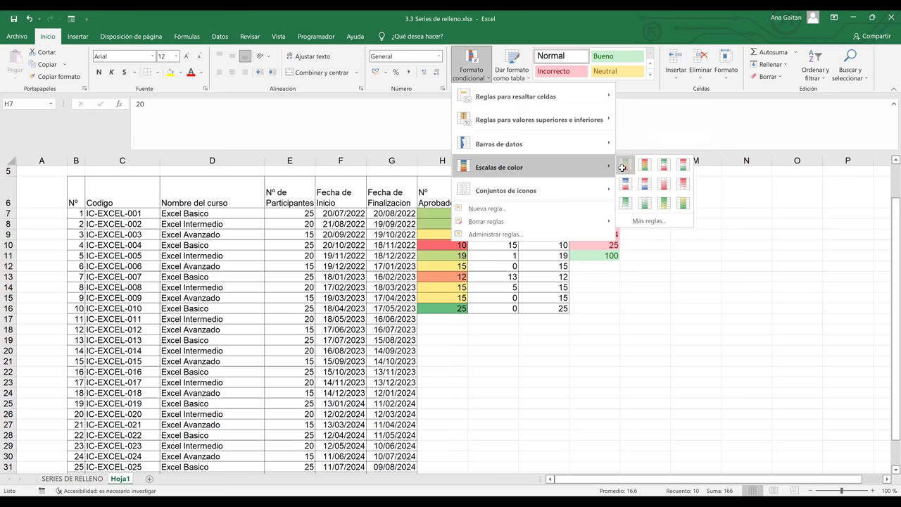
pyautogui.click(593, 278)
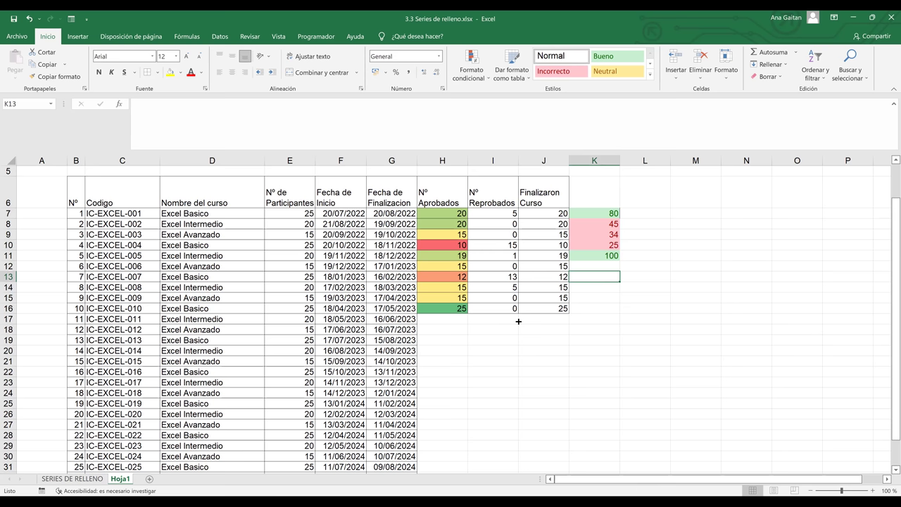
pyautogui.hotkey('ctrl', 'z')
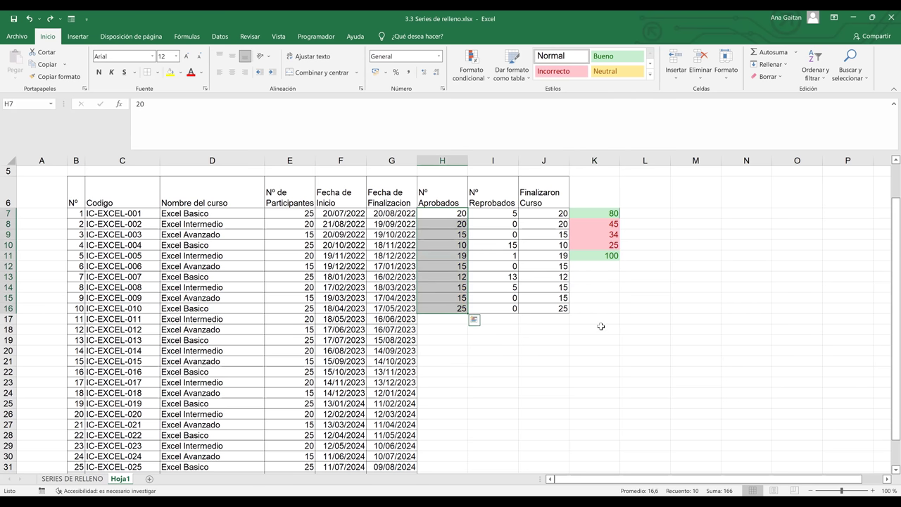
pyautogui.click(601, 326)
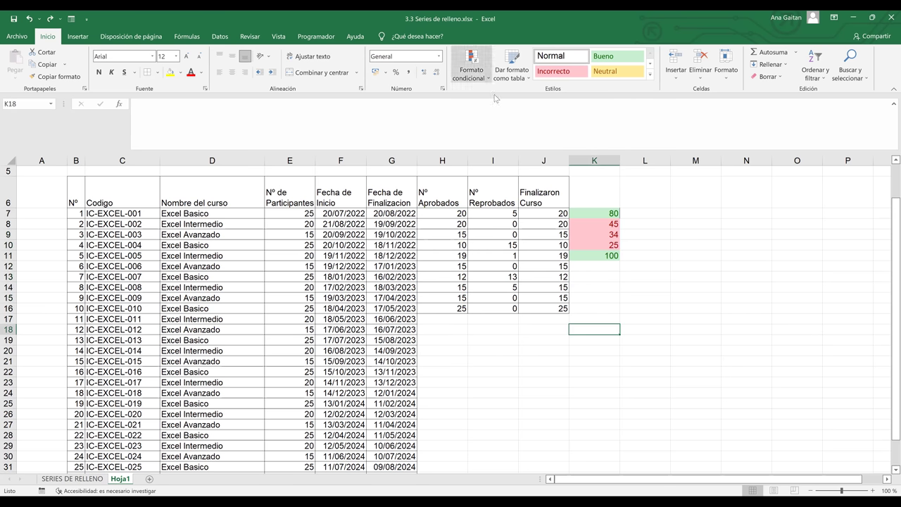
pyautogui.click(483, 67)
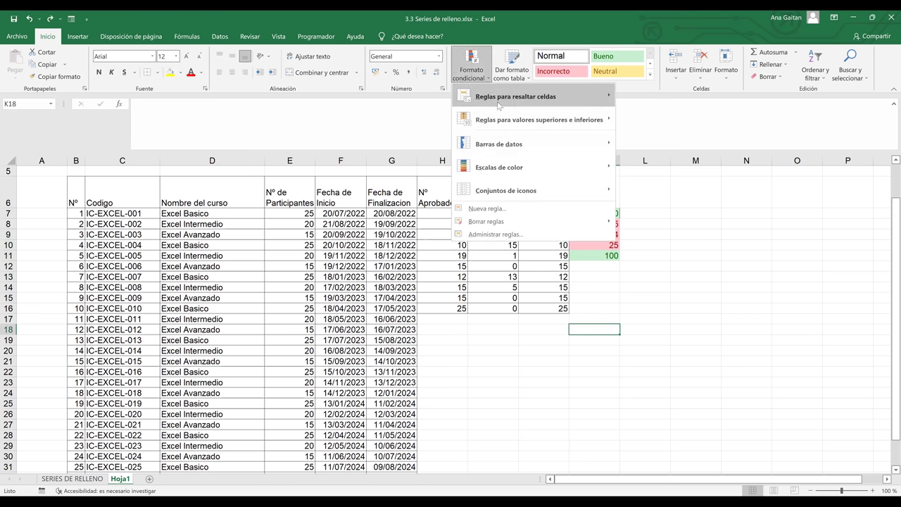
pyautogui.click(496, 320)
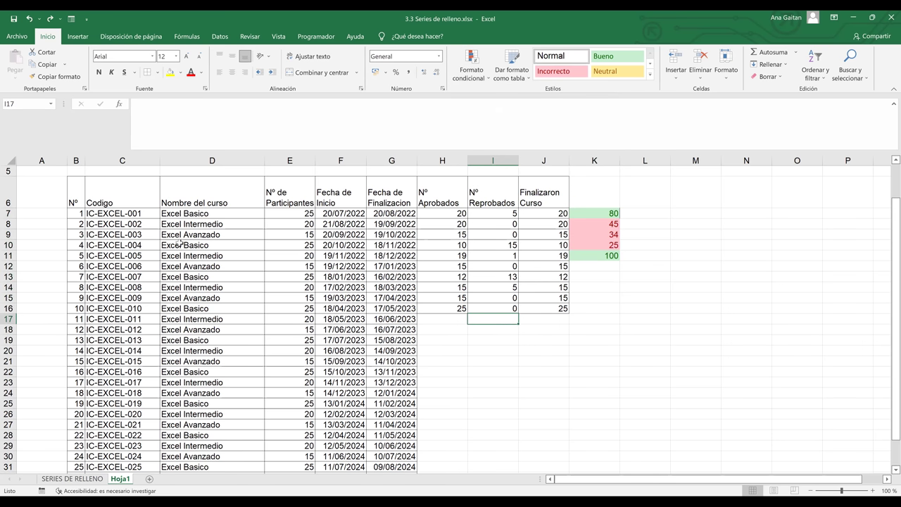
# - Review the filled series of course codes in column C and course names in column D down the table
pyautogui.click(113, 223)
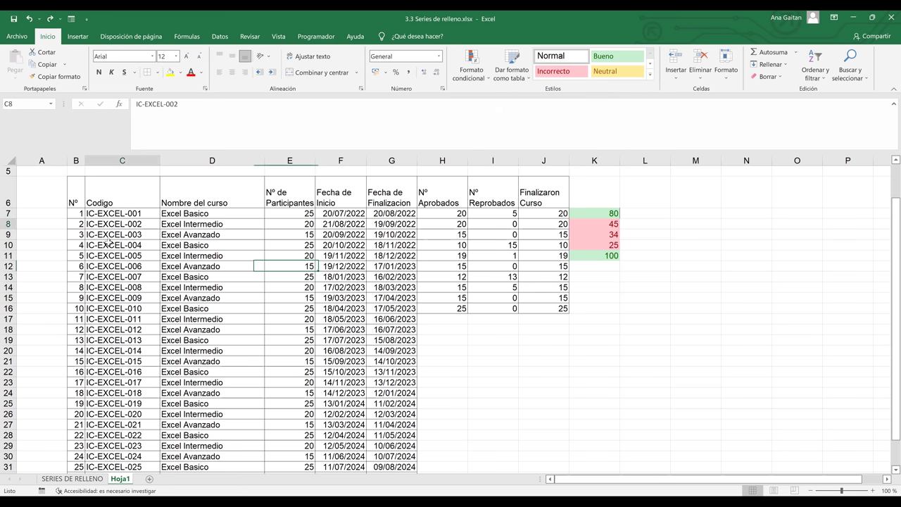
pyautogui.moveTo(110, 269); pyautogui.dragTo(110, 277)
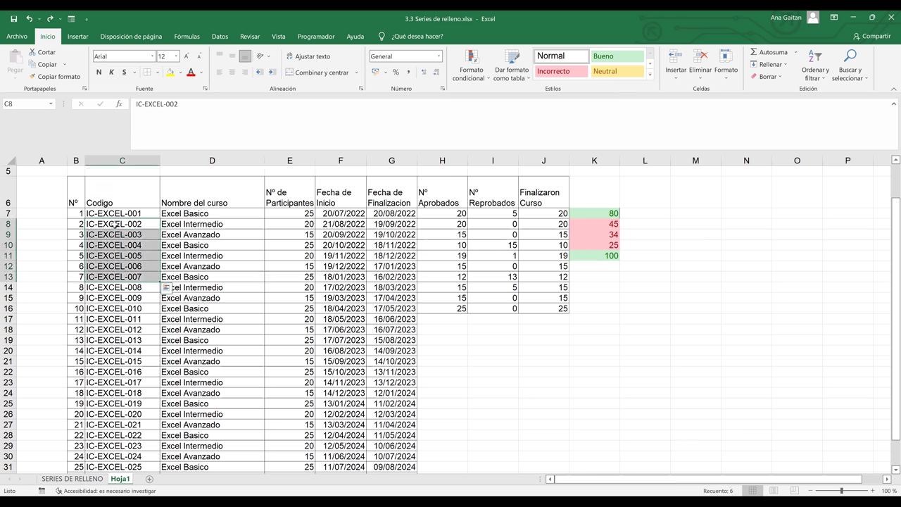
pyautogui.moveTo(114, 213); pyautogui.dragTo(122, 230)
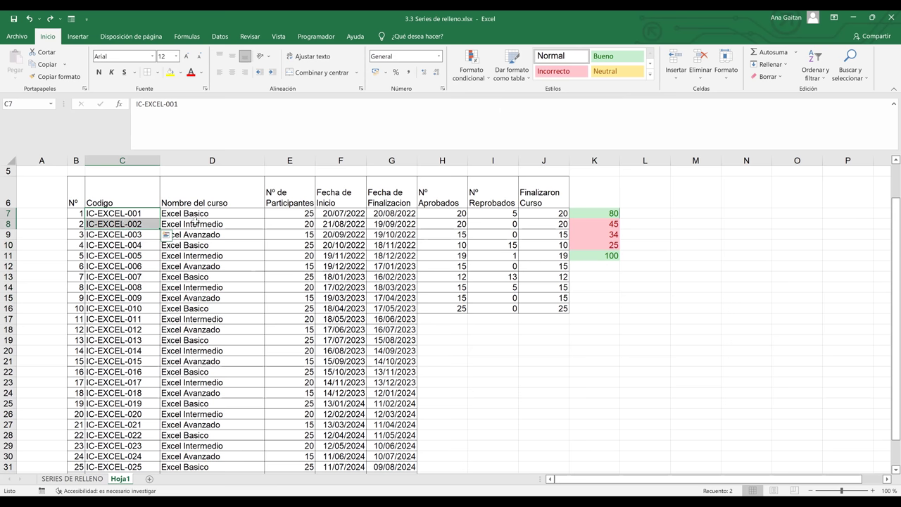
pyautogui.moveTo(203, 215); pyautogui.dragTo(207, 234)
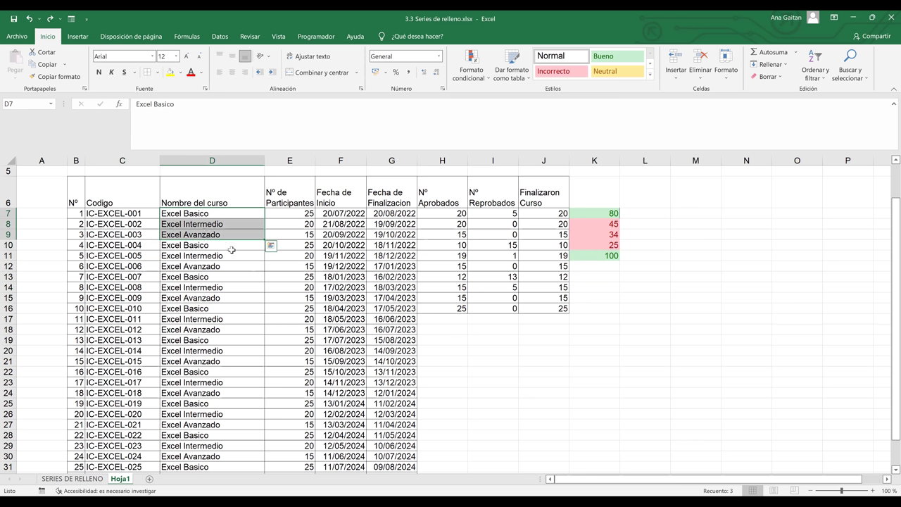
pyautogui.moveTo(232, 250); pyautogui.dragTo(221, 484)
pyautogui.click(309, 384)
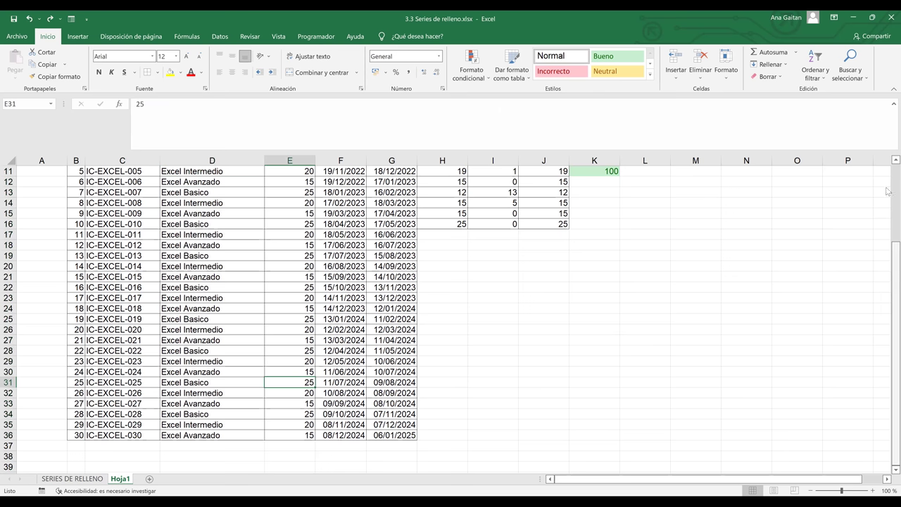
pyautogui.scroll(4, 352, 259)
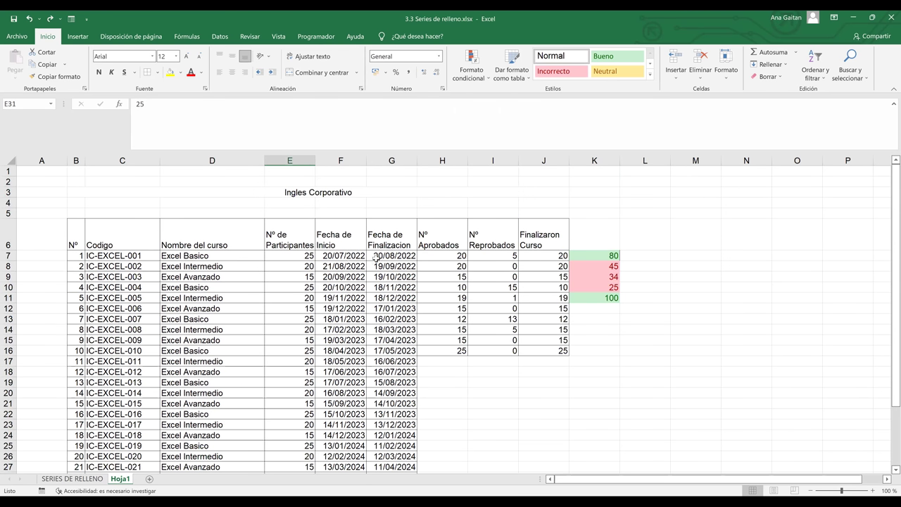
# - Review the start and end date formulas in columns F and G, including cells G8, G10 and F12
pyautogui.doubleClick(385, 265)
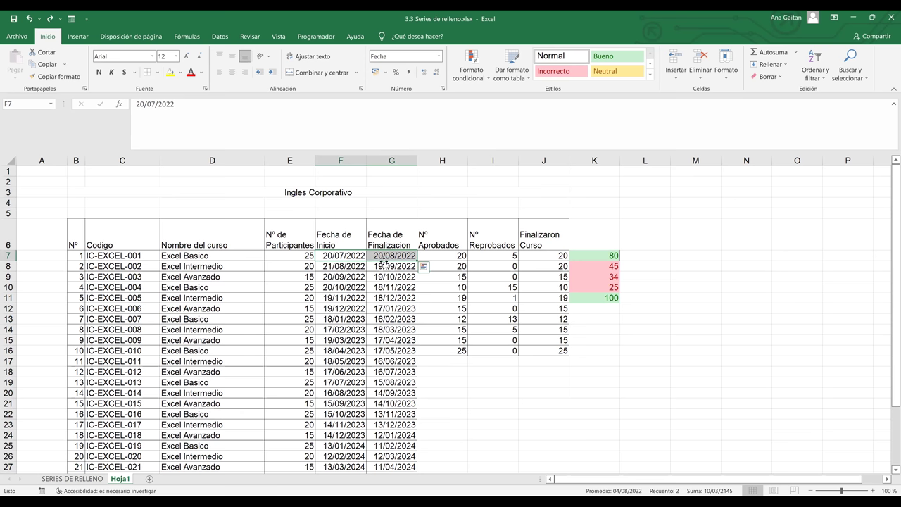
pyautogui.press('Escape')
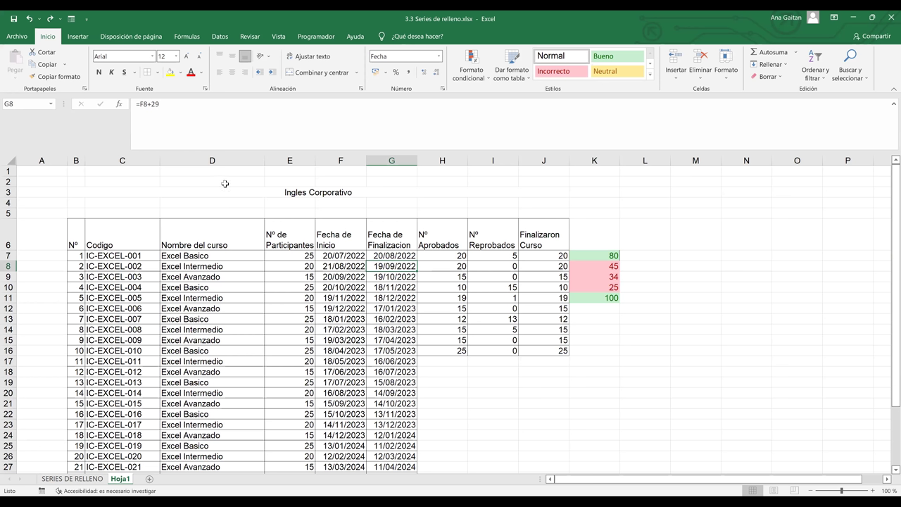
pyautogui.doubleClick(408, 290)
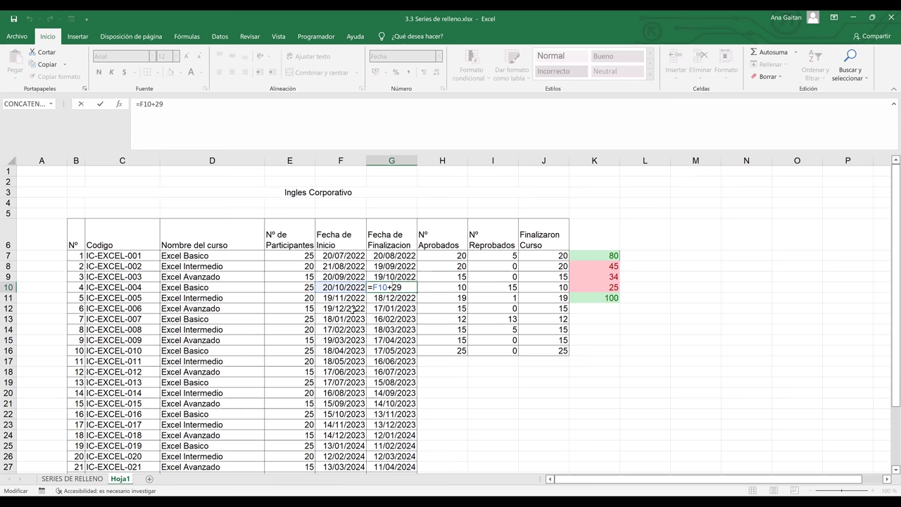
pyautogui.doubleClick(350, 310)
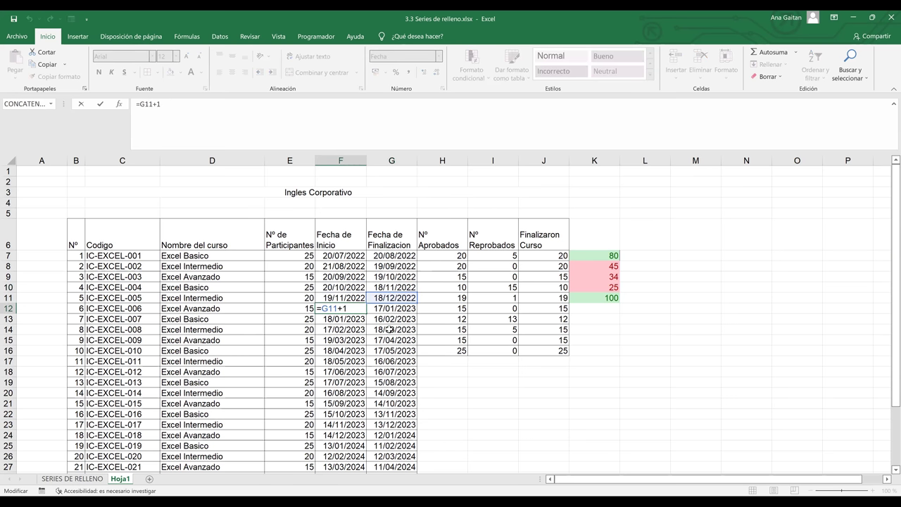
pyautogui.click(391, 340)
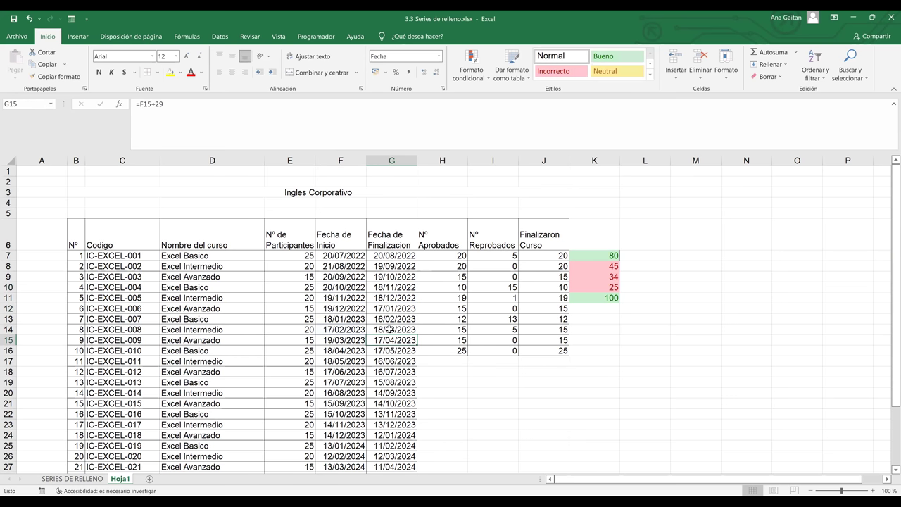
pyautogui.click(566, 331)
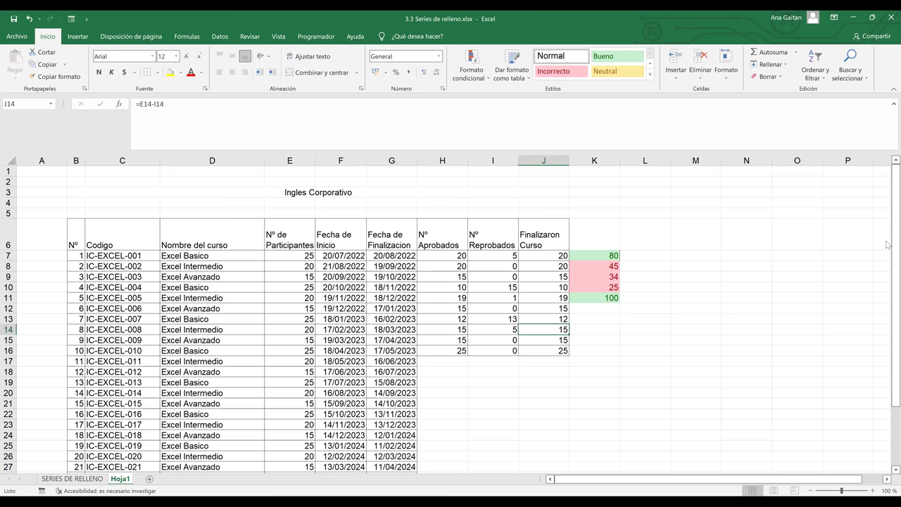
# - Examine the end dates and their formulas in column G down to the last course in row 36
pyautogui.moveTo(888, 326); pyautogui.dragTo(887, 372)
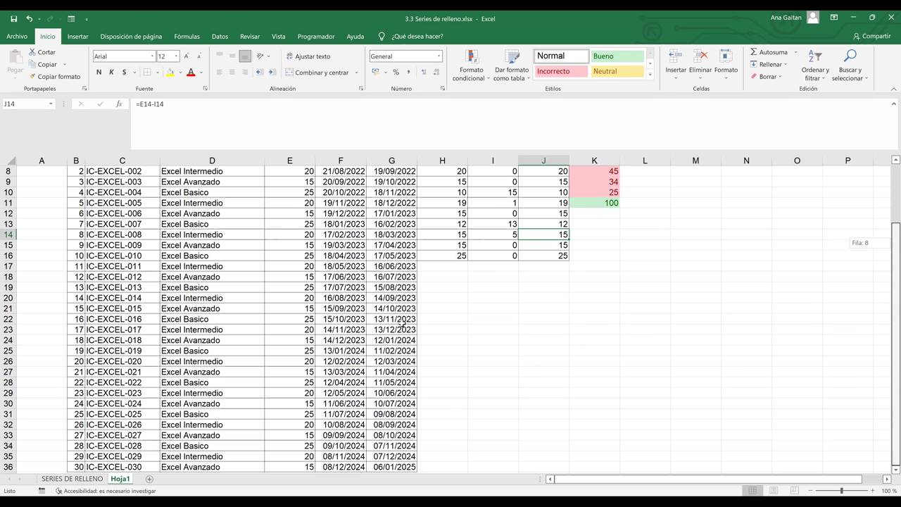
pyautogui.click(391, 382)
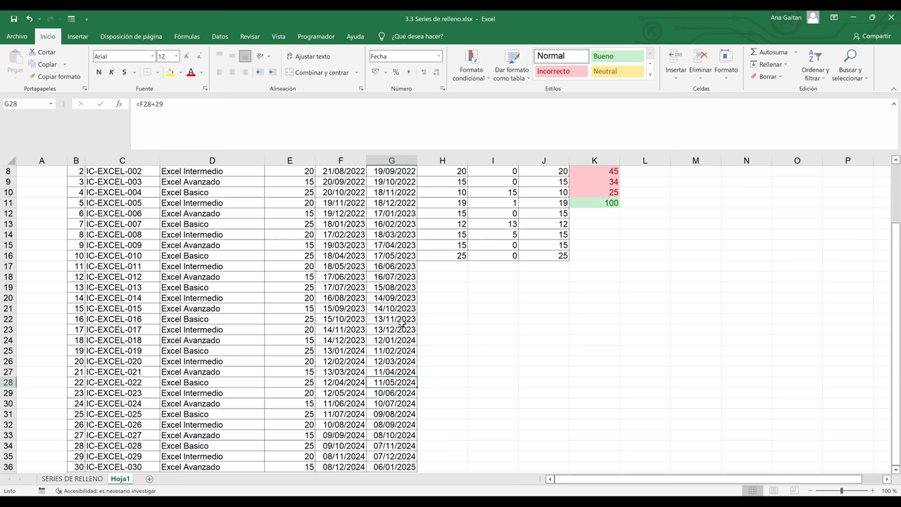
pyautogui.hotkey('ctrl', 'Down')
pyautogui.press('Down')
pyautogui.press('Down')
pyautogui.press('Down')
pyautogui.press('Down')
pyautogui.press('Down')
pyautogui.press('Down')
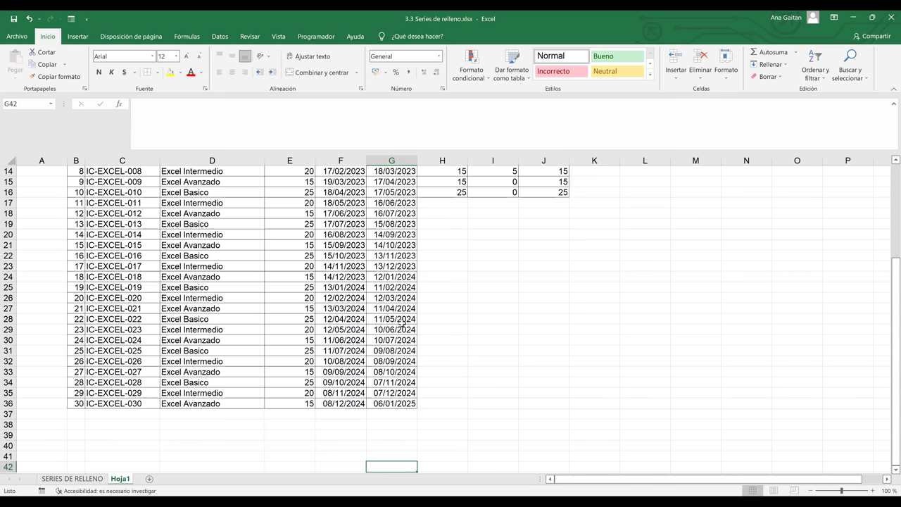
pyautogui.hotkey('ctrl', 'Up')
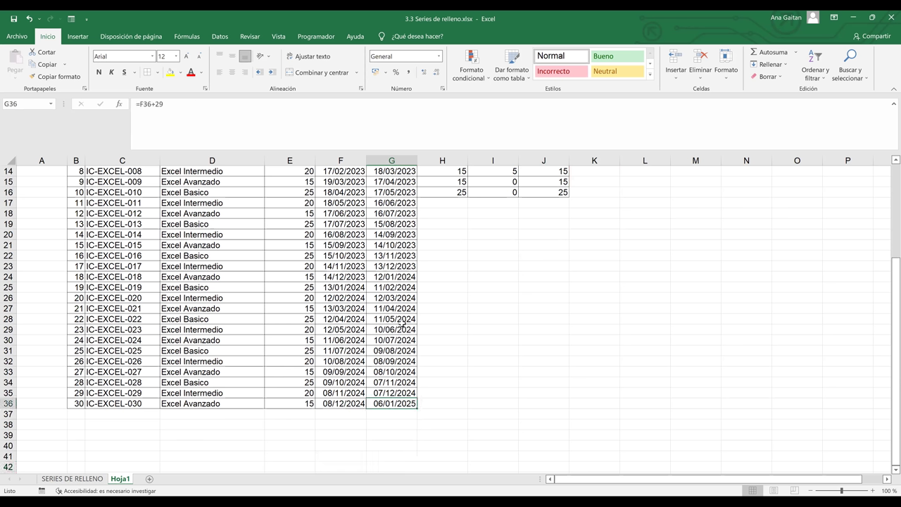
pyautogui.press('Up')
pyautogui.press('Up')
pyautogui.press('Up')
pyautogui.press('Up')
pyautogui.press('Up')
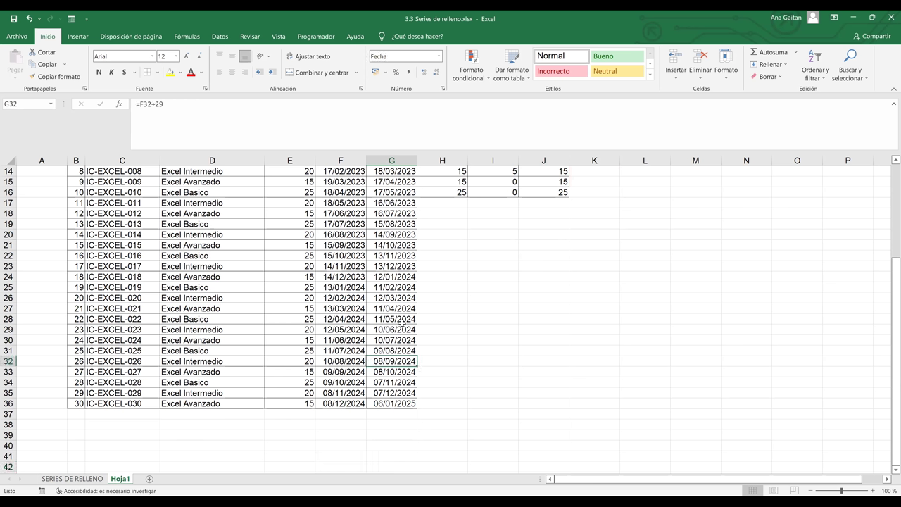
# - Check the end date formulas in column G from row 32 up to row 24 and the initial start and end dates in F7:G7
pyautogui.press('Up')
pyautogui.press('Up')
pyautogui.press('Up')
pyautogui.press('Up')
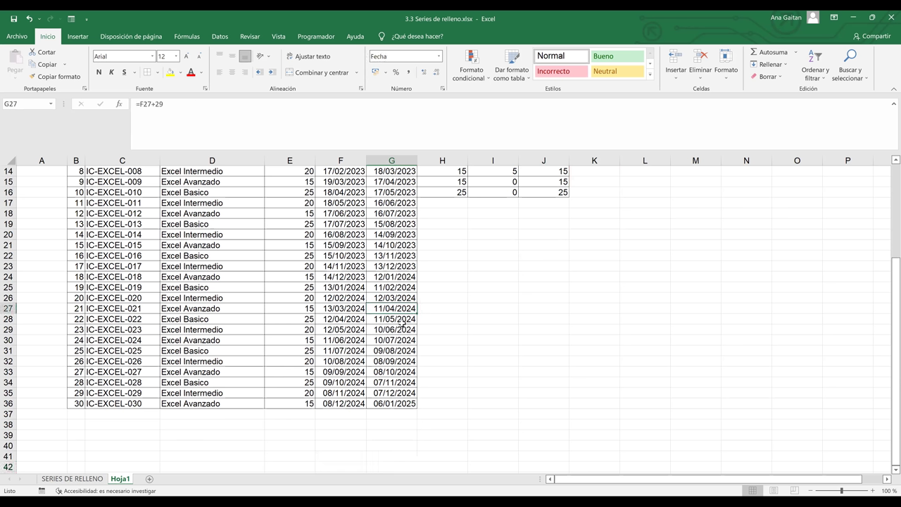
pyautogui.press('Up')
pyautogui.press('Up')
pyautogui.press('Up')
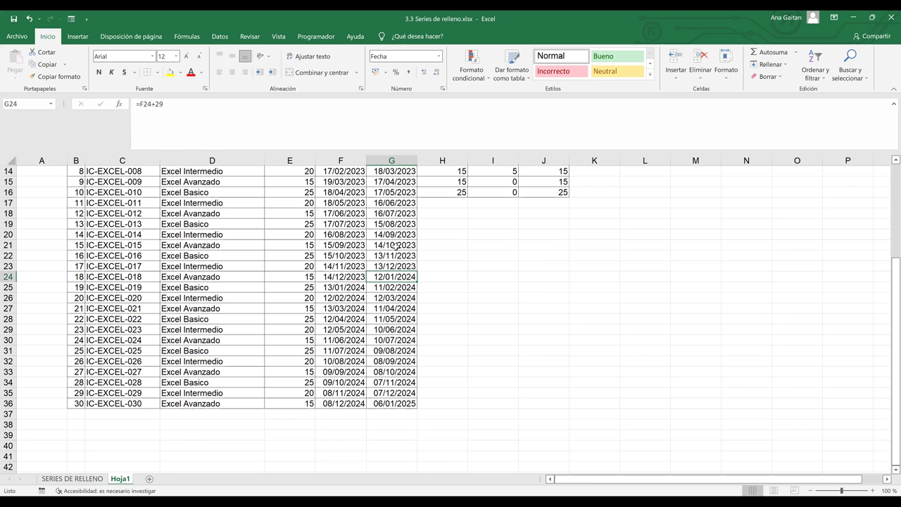
pyautogui.scroll(4, 391, 256)
pyautogui.click(391, 255)
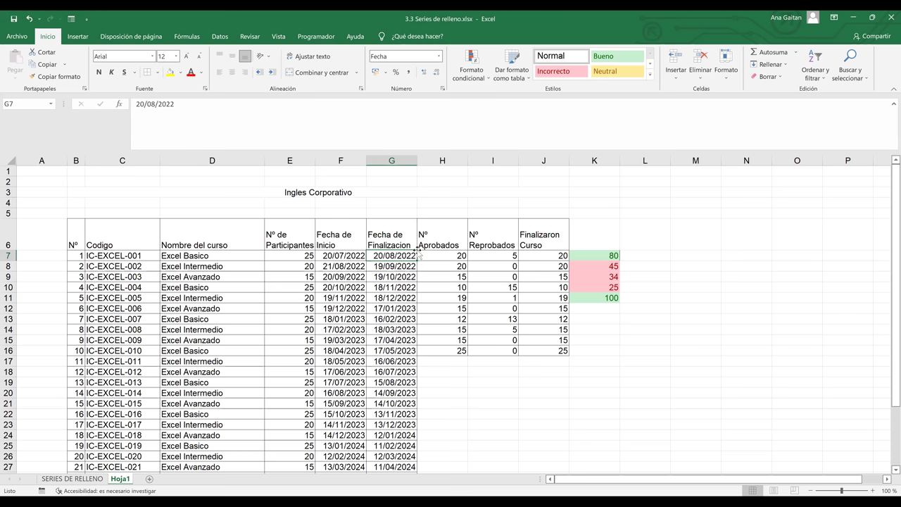
pyautogui.moveTo(340, 256); pyautogui.dragTo(391, 256)
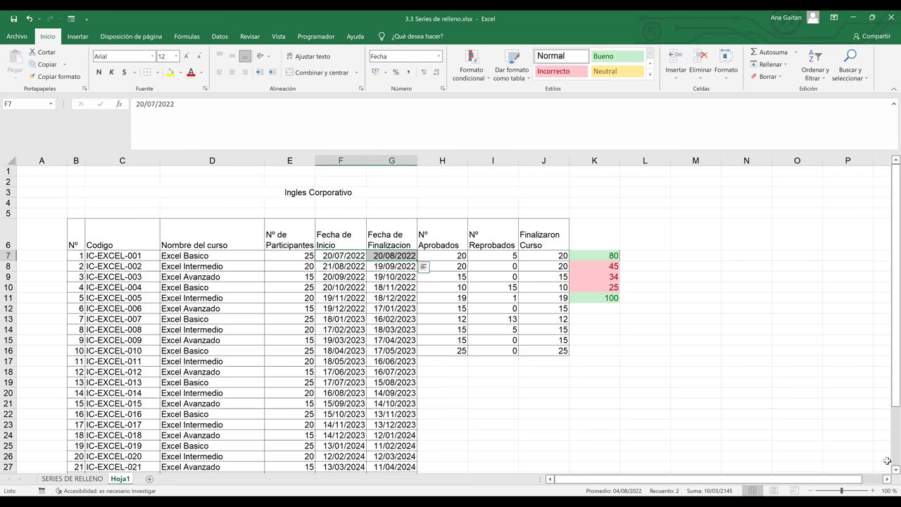
# - Review the rest of the course table down to row 36, including the participant numbers in column E
pyautogui.scroll(-1, 887, 476)
pyautogui.click(797, 406)
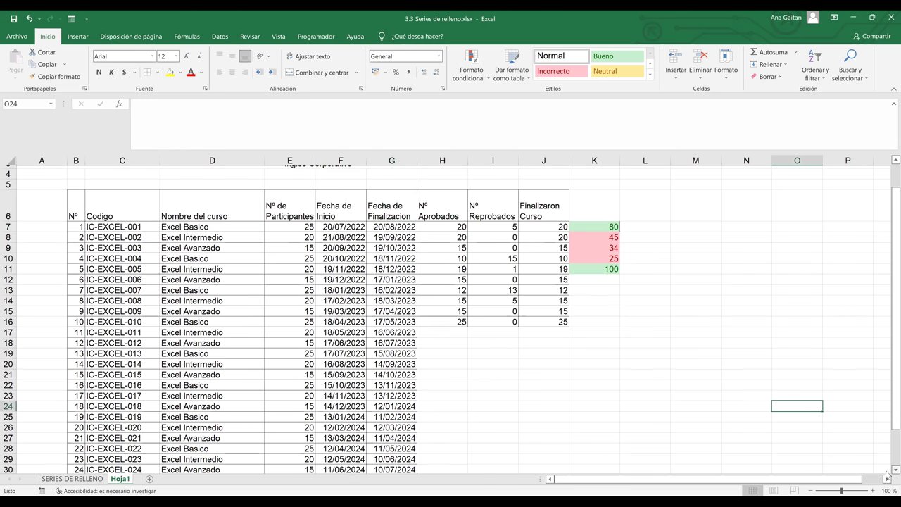
pyautogui.scroll(-2, 887, 476)
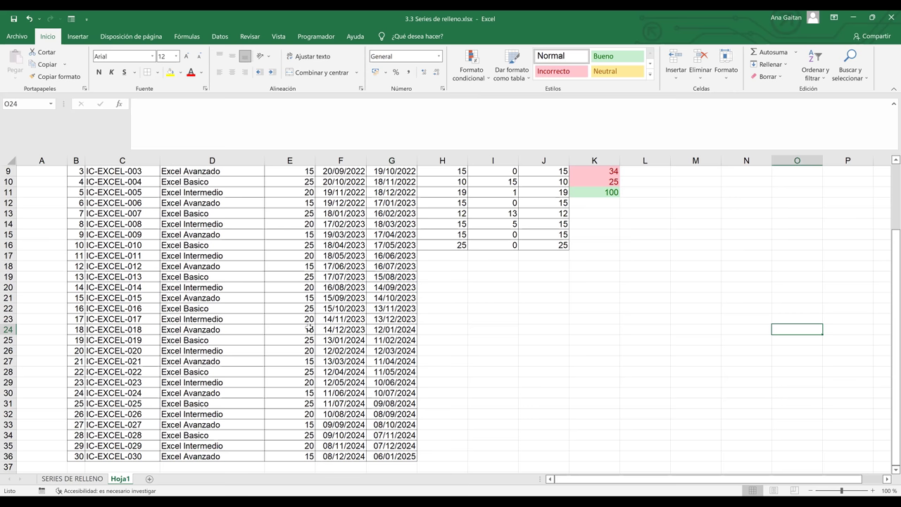
pyautogui.click(290, 203)
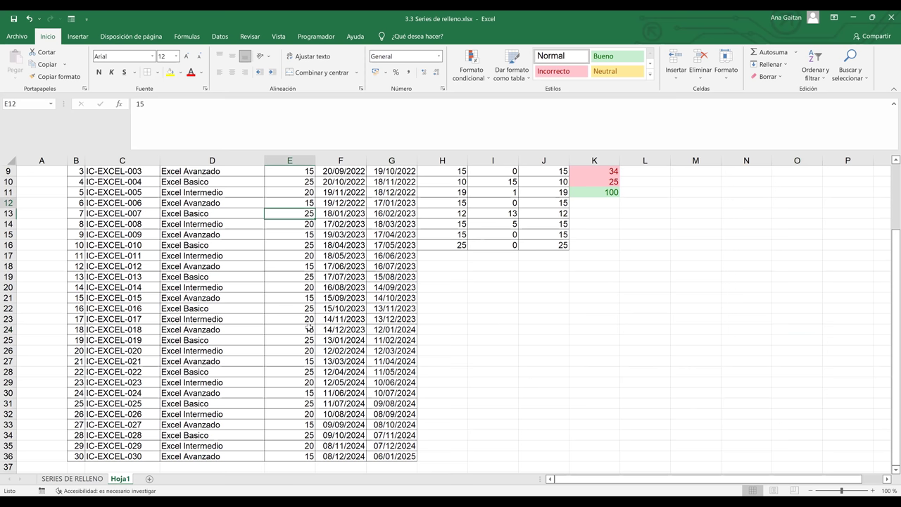
pyautogui.scroll(3, 491, 291)
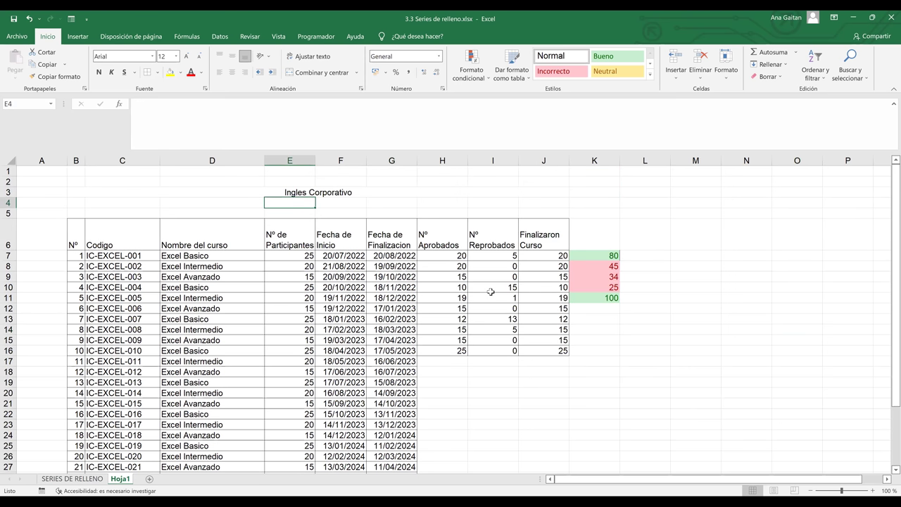